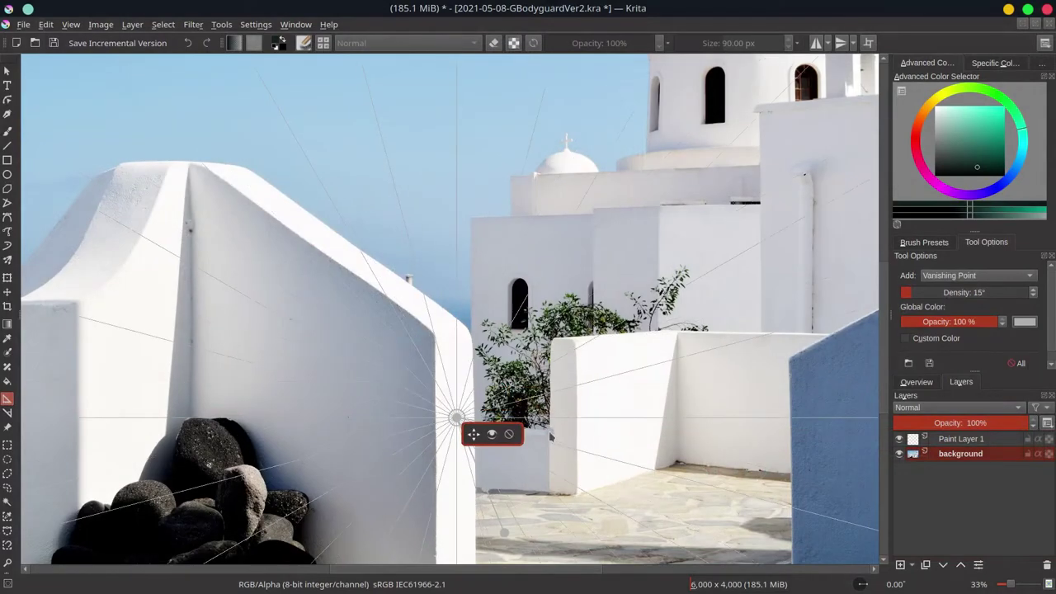
# - Drag the vanishing-point assistant far to the left of the photo
pyautogui.moveTo(441, 381)
pyautogui.mouseDown()
pyautogui.moveTo(57, 70)
pyautogui.moveTo(430, 513)
pyautogui.moveTo(37, 379)
pyautogui.mouseUp()
pyautogui.press('+')
pyautogui.press('+')
pyautogui.press('+')
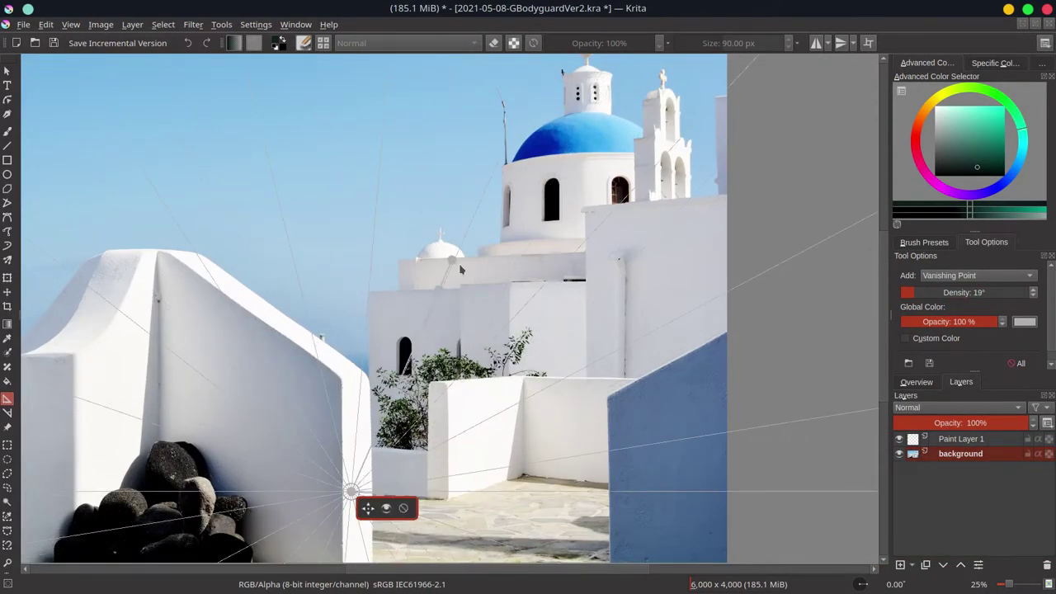
pyautogui.moveTo(961, 292); pyautogui.dragTo(842, 286)
pyautogui.press('-')
pyautogui.press('-')
pyautogui.press('-')
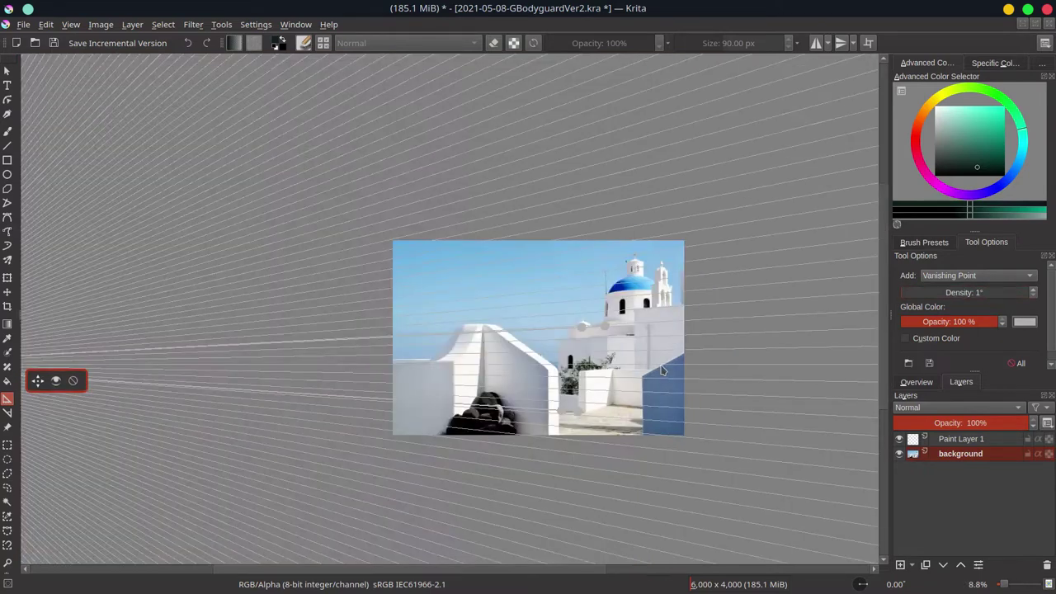
# - Make Paint Layer 1 active with the freehand brush and show the Overview panel
pyautogui.click(961, 438)
pyautogui.press('b')
pyautogui.click(916, 382)
# - With the 01-Ej-Basic-Round brush, paint cyan lines along the guides and hide the background photo
pyautogui.click(925, 242)
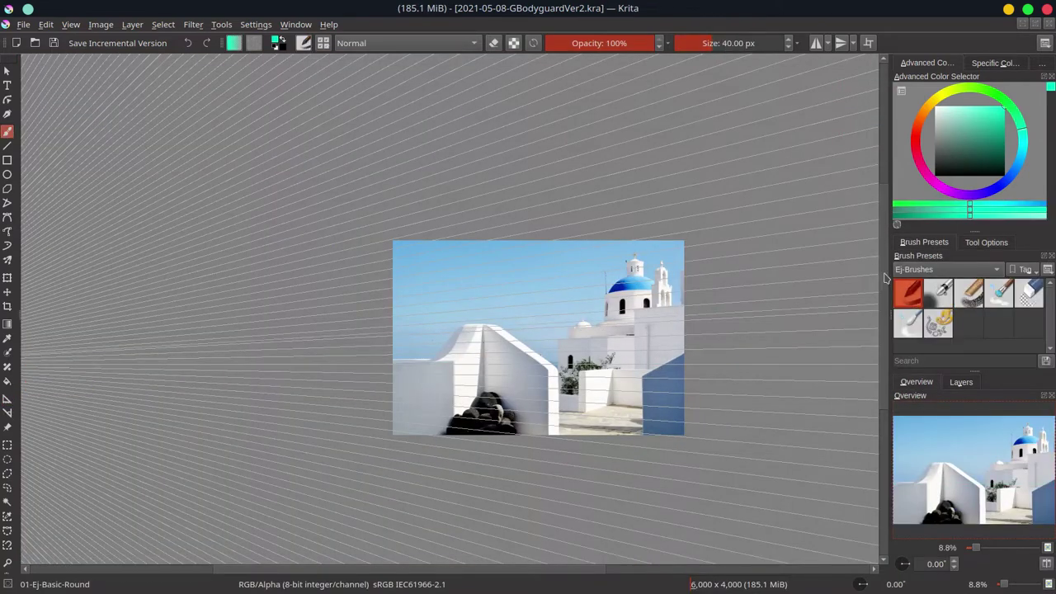
pyautogui.click(908, 292)
pyautogui.moveTo(594, 137); pyautogui.dragTo(537, 278)
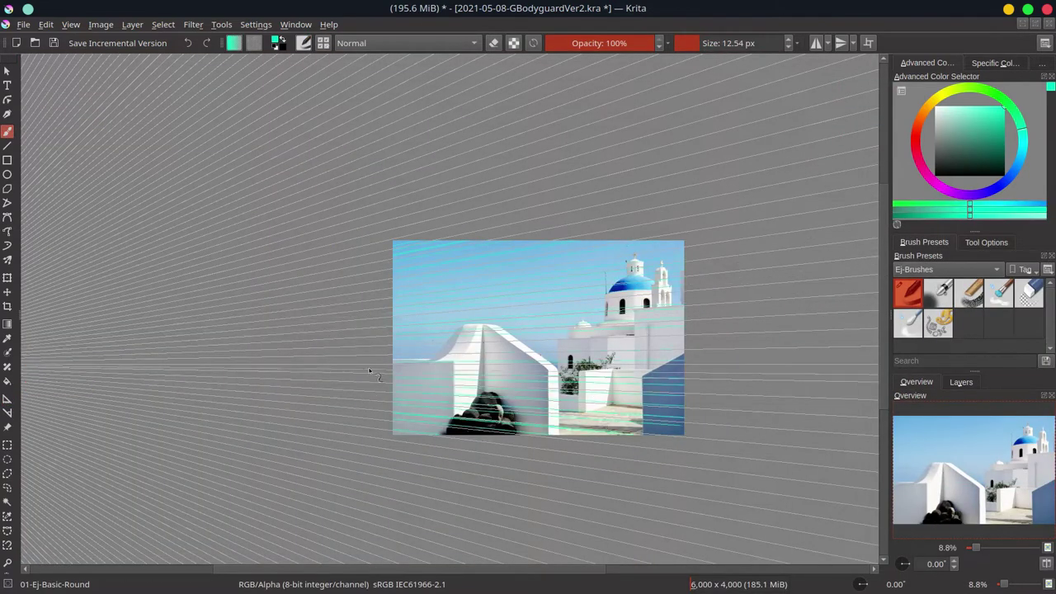
pyautogui.click(962, 382)
pyautogui.click(900, 454)
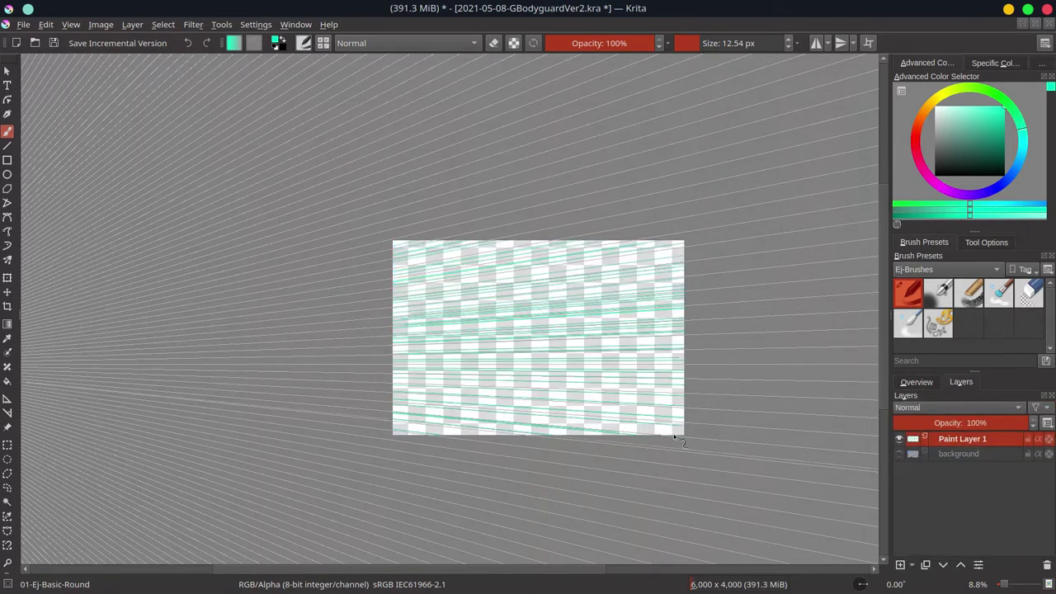
pyautogui.press('+')
pyautogui.press('+')
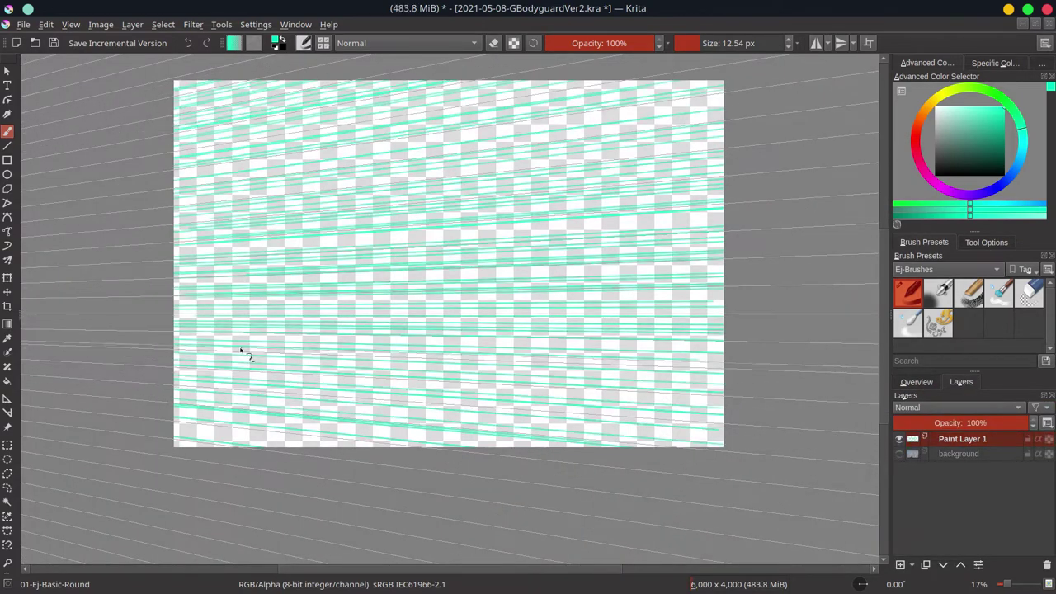
# - Rename Paint Layer 1 to 'vp1'
pyautogui.doubleClick(959, 438)
pyautogui.write('vp1')
pyautogui.click(953, 455)
pyautogui.click(944, 439)
pyautogui.click(986, 242)
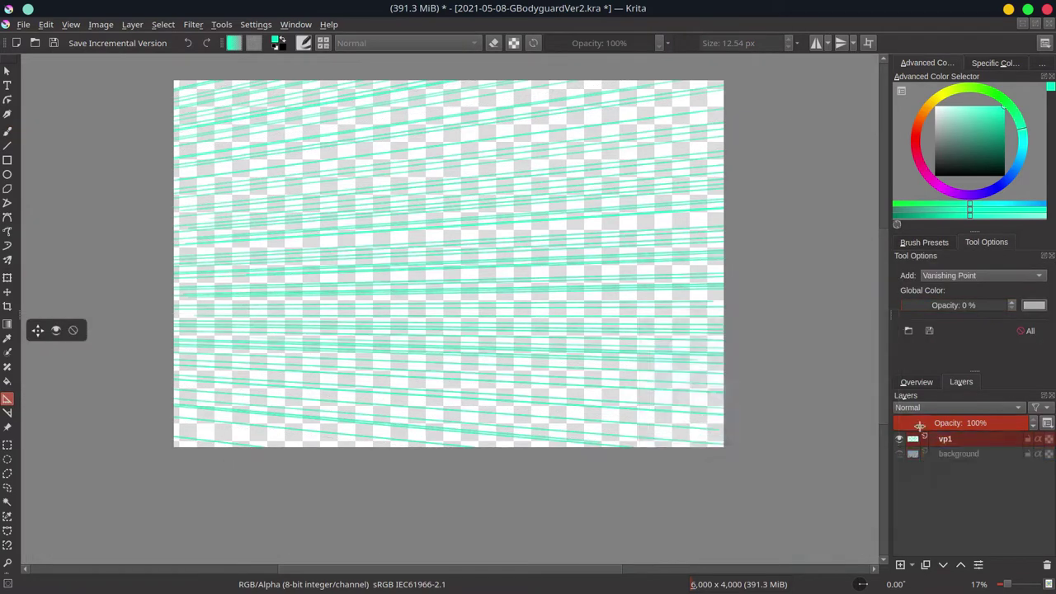
# - Show the photo again and fill a new layer to dim it
pyautogui.click(899, 454)
pyautogui.press('Insert')
pyautogui.press('f')
pyautogui.click(965, 441)
# - Add a new empty Paint Layer 2 with the freehand brush ready
pyautogui.click(962, 454)
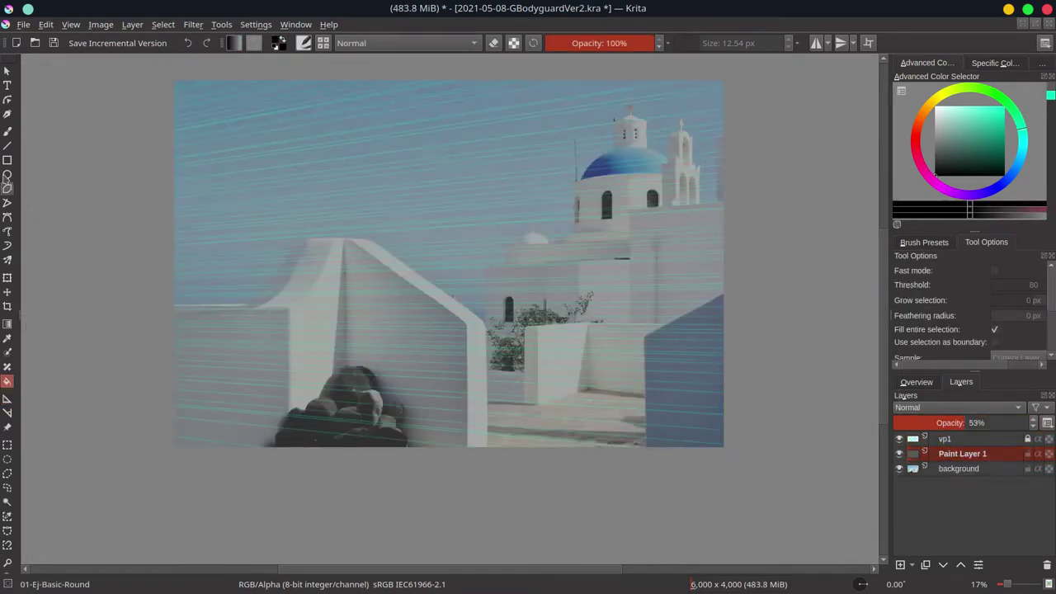
pyautogui.press('b')
pyautogui.click(925, 242)
pyautogui.click(901, 565)
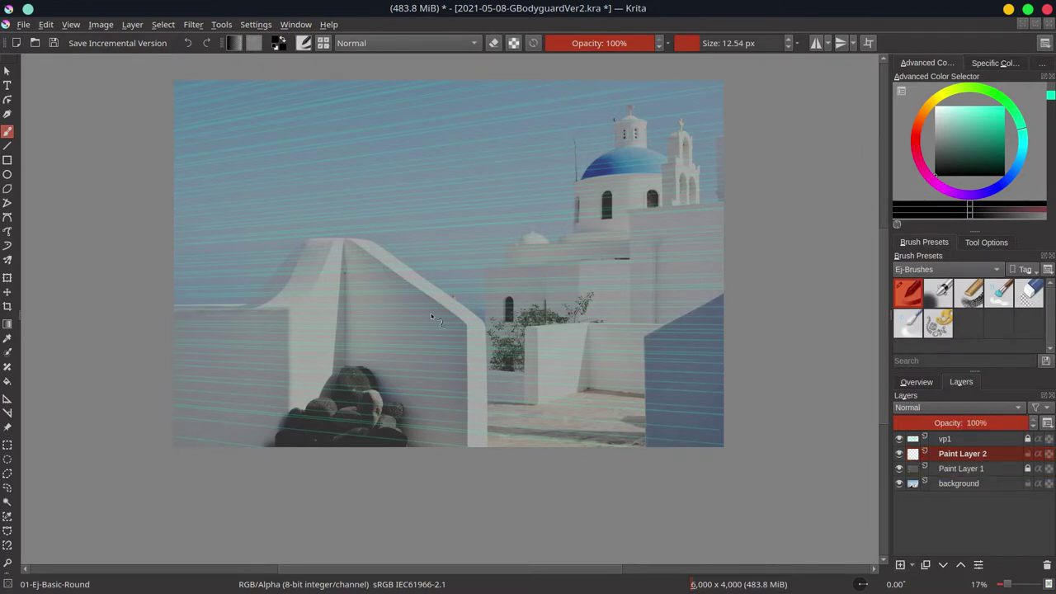
# - Group the background photo together with the vp1 layer
pyautogui.moveTo(959, 484); pyautogui.dragTo(959, 454)
pyautogui.keyDown('shift'); pyautogui.click(945, 439); pyautogui.keyUp('shift')
pyautogui.hotkey('ctrl', 'g')
pyautogui.hotkey('ctrl', 't')
# - Scale Group 3 down to the top centre of the canvas
pyautogui.moveTo(487, 355)
pyautogui.mouseDown()
pyautogui.moveTo(558, 348)
pyautogui.moveTo(540, 388)
pyautogui.mouseUp()
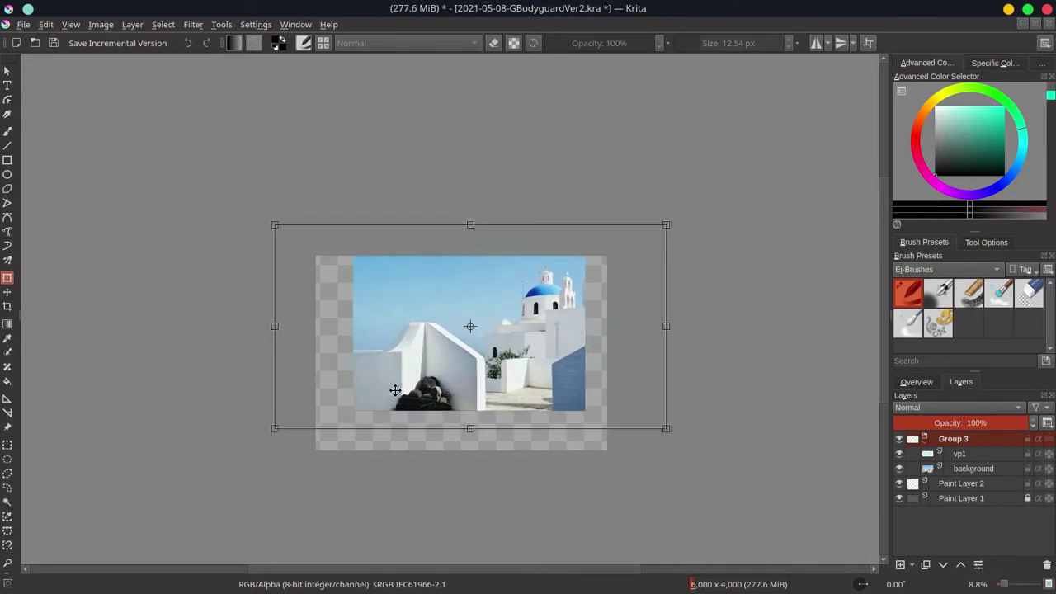
pyautogui.press('Return')
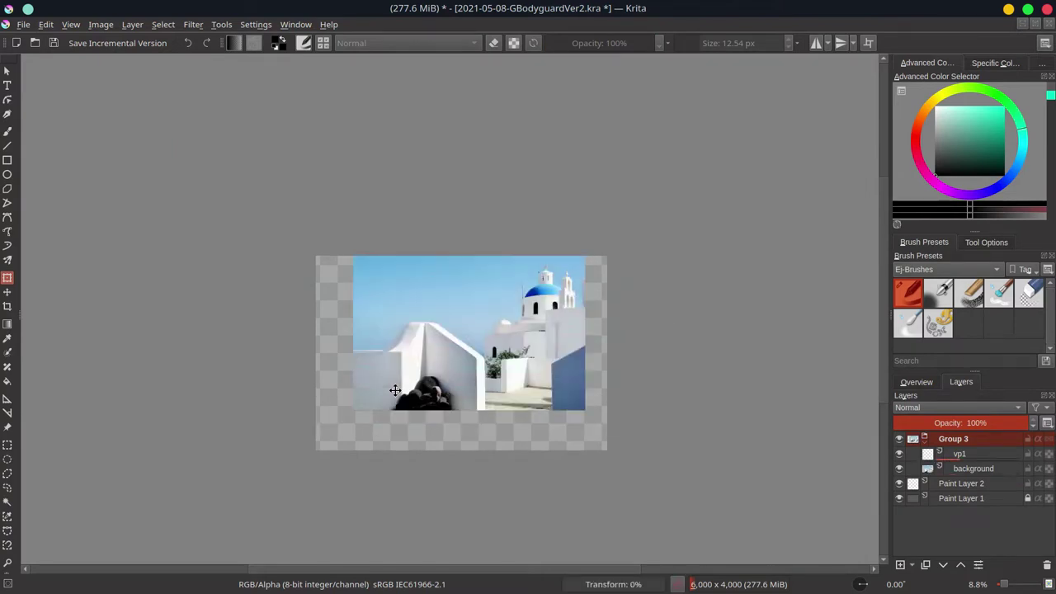
pyautogui.rightClick(957, 439)
pyautogui.press('Escape')
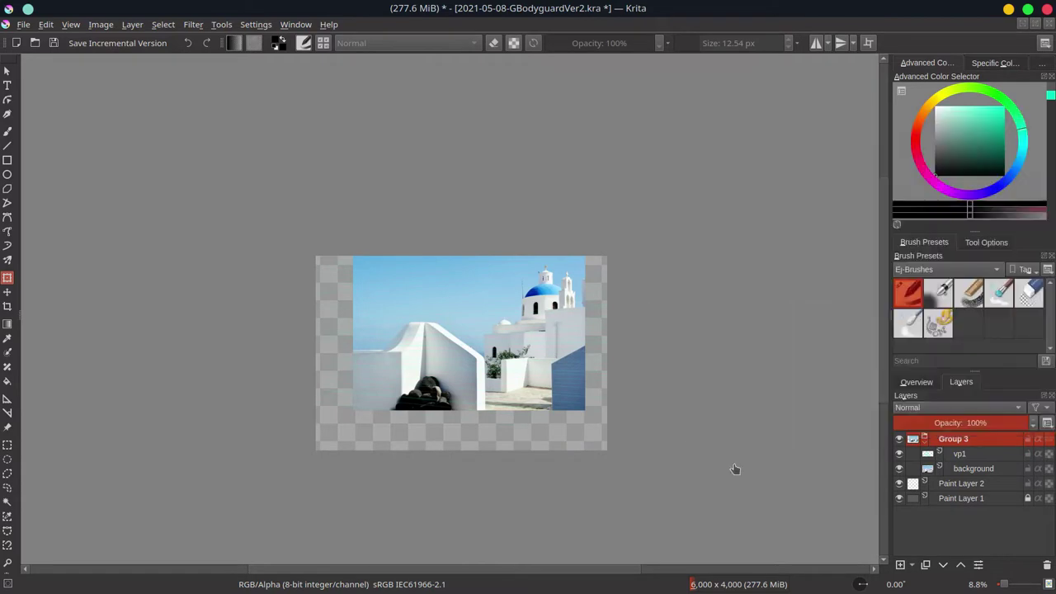
# - Move Group 3 below Paint Layer 1, save, and duplicate the layer
pyautogui.moveTo(953, 439); pyautogui.dragTo(954, 474)
pyautogui.hotkey('ctrl', 's')
pyautogui.rightClick(957, 439)
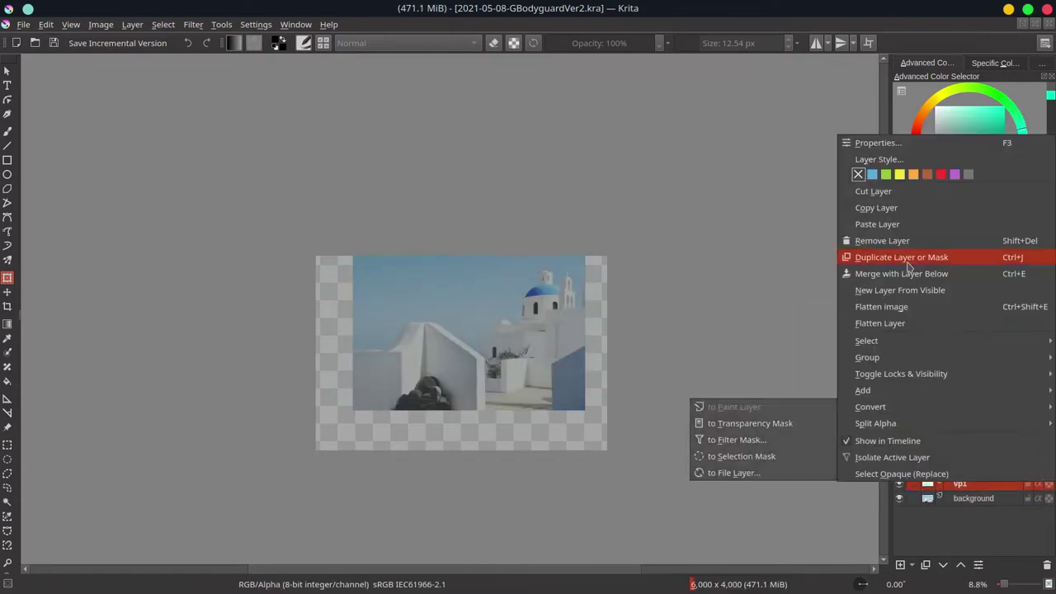
pyautogui.click(896, 255)
pyautogui.click(916, 382)
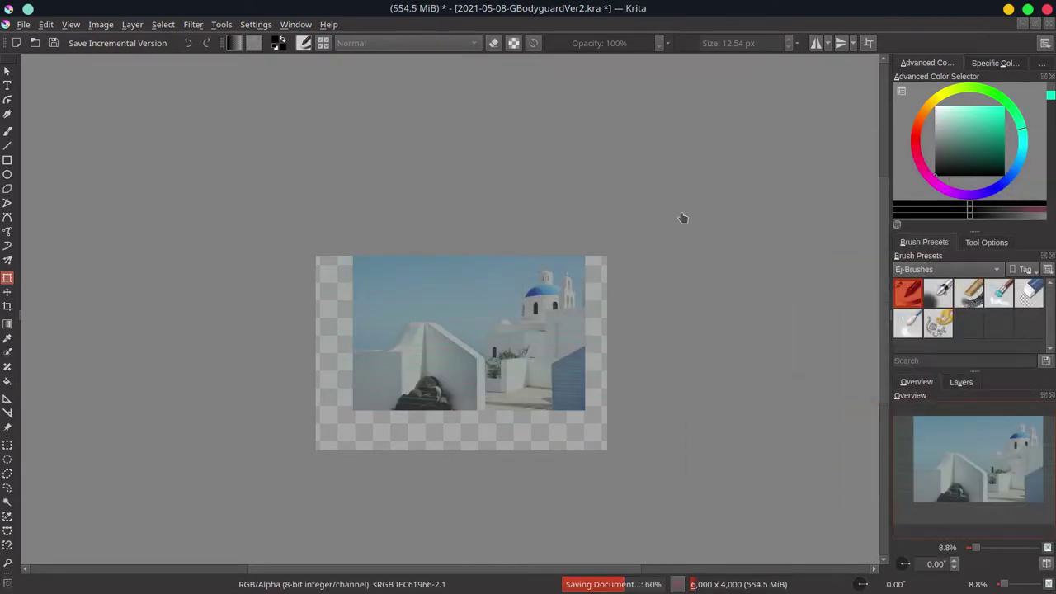
pyautogui.press('b')
pyautogui.scroll(4, 461, 401)
# - Sketch the wall top and the vertical building edges near the church
pyautogui.moveTo(302, 340)
pyautogui.mouseDown()
pyautogui.moveTo(558, 346)
pyautogui.moveTo(561, 305)
pyautogui.moveTo(763, 300)
pyautogui.mouseUp()
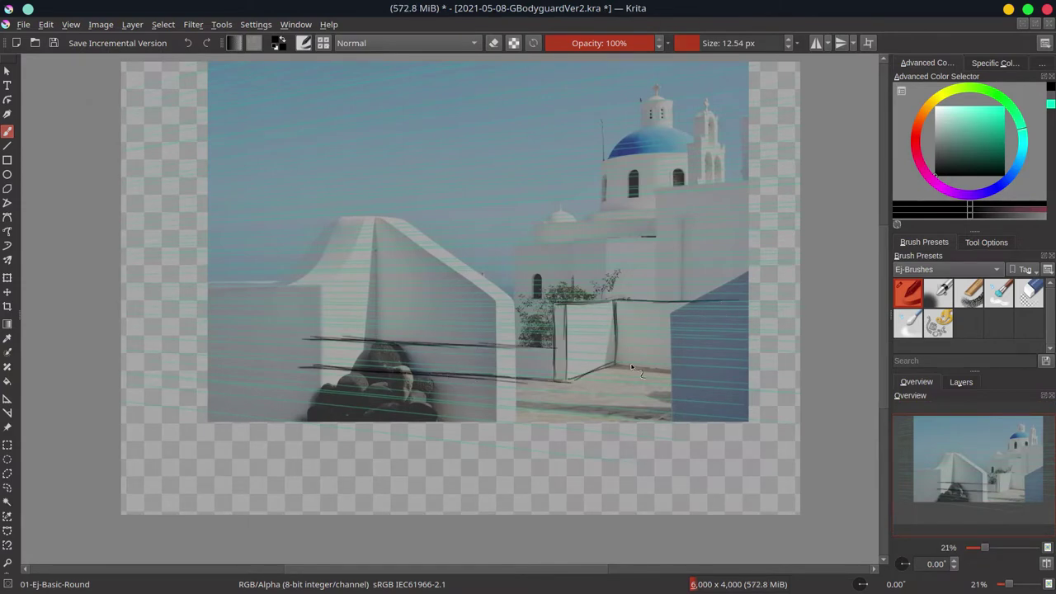
pyautogui.moveTo(616, 364); pyautogui.dragTo(768, 376)
pyautogui.moveTo(799, 292)
pyautogui.mouseDown()
pyautogui.moveTo(760, 368)
pyautogui.moveTo(763, 483)
pyautogui.mouseUp()
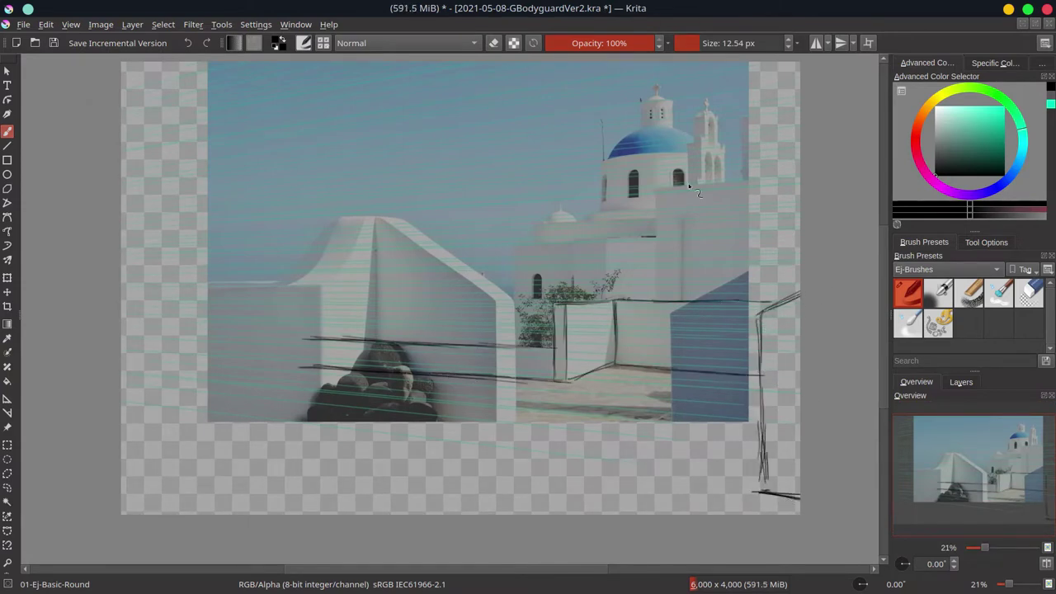
pyautogui.moveTo(656, 195); pyautogui.dragTo(659, 271)
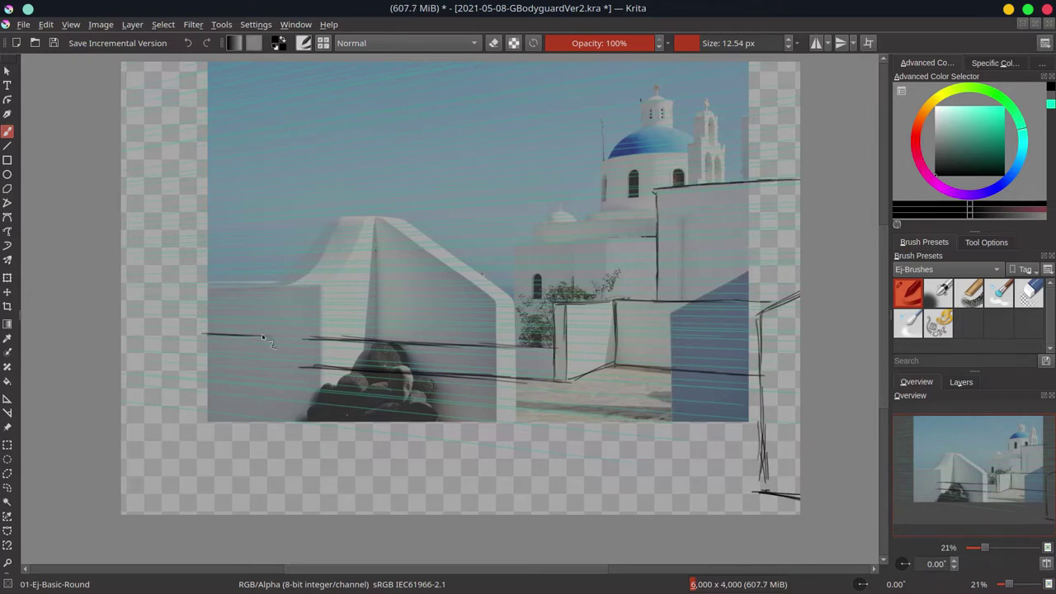
pyautogui.press('e')
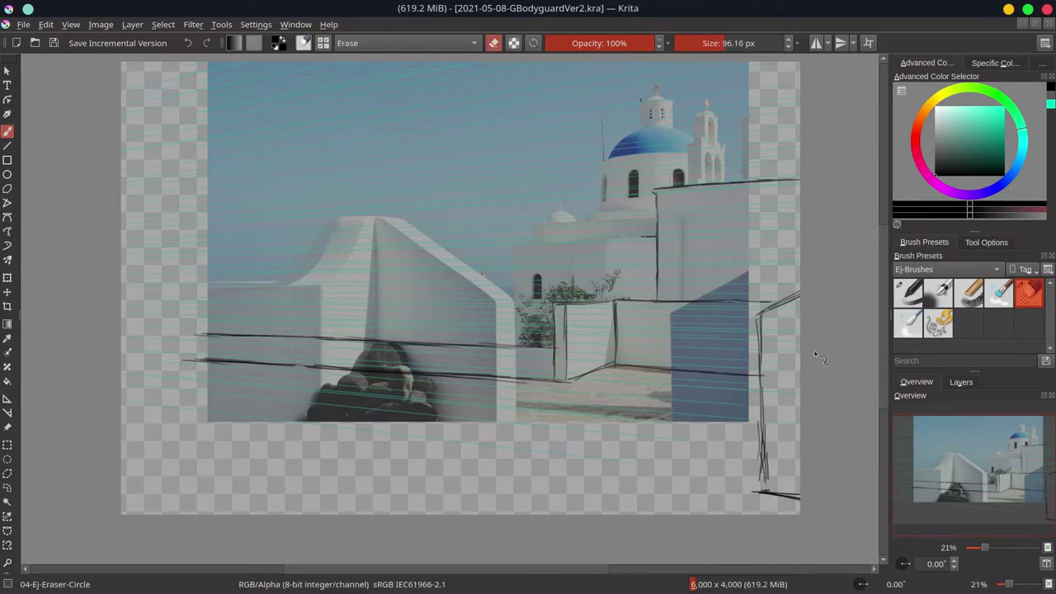
pyautogui.press('e')
# - Sketch two arched windows, the roofline and the bush, then save
pyautogui.moveTo(694, 284)
pyautogui.mouseDown()
pyautogui.moveTo(703, 211)
pyautogui.moveTo(715, 271)
pyautogui.mouseUp()
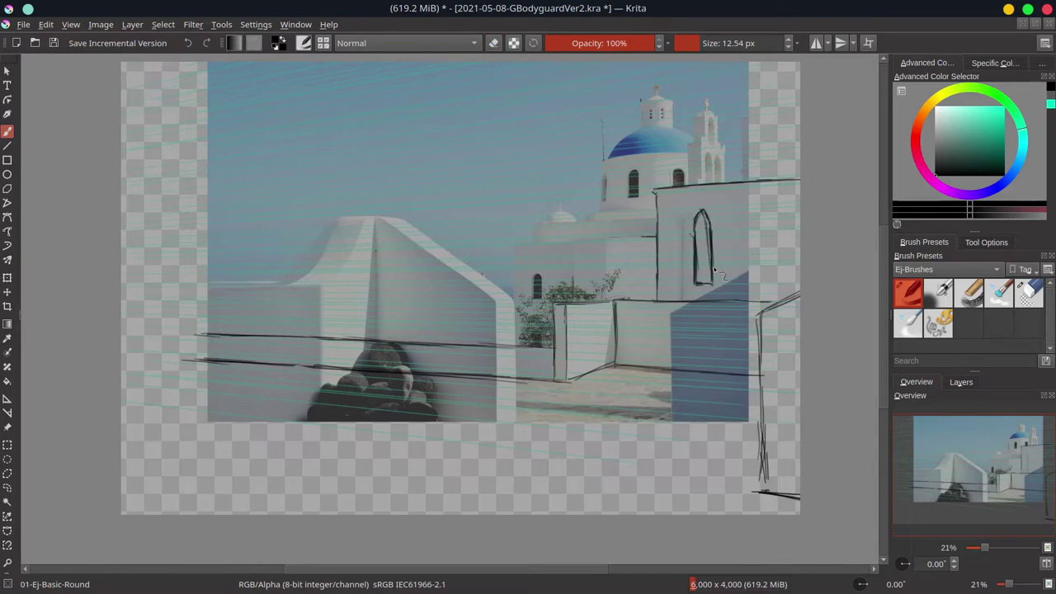
pyautogui.moveTo(740, 220)
pyautogui.mouseDown()
pyautogui.moveTo(757, 284)
pyautogui.moveTo(740, 285)
pyautogui.mouseUp()
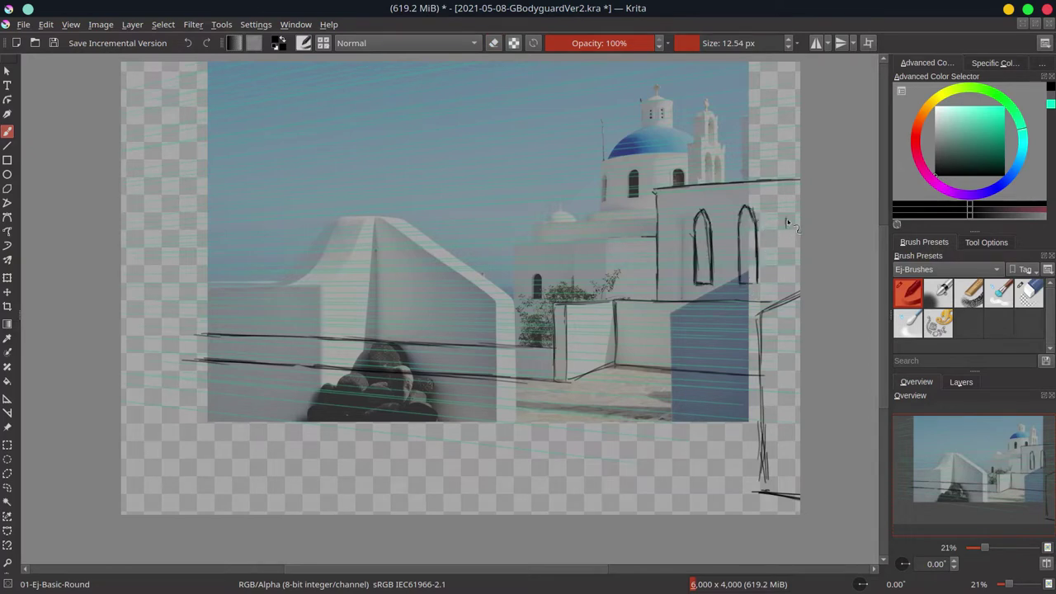
pyautogui.moveTo(656, 194); pyautogui.dragTo(799, 180)
pyautogui.moveTo(521, 348); pyautogui.dragTo(518, 299)
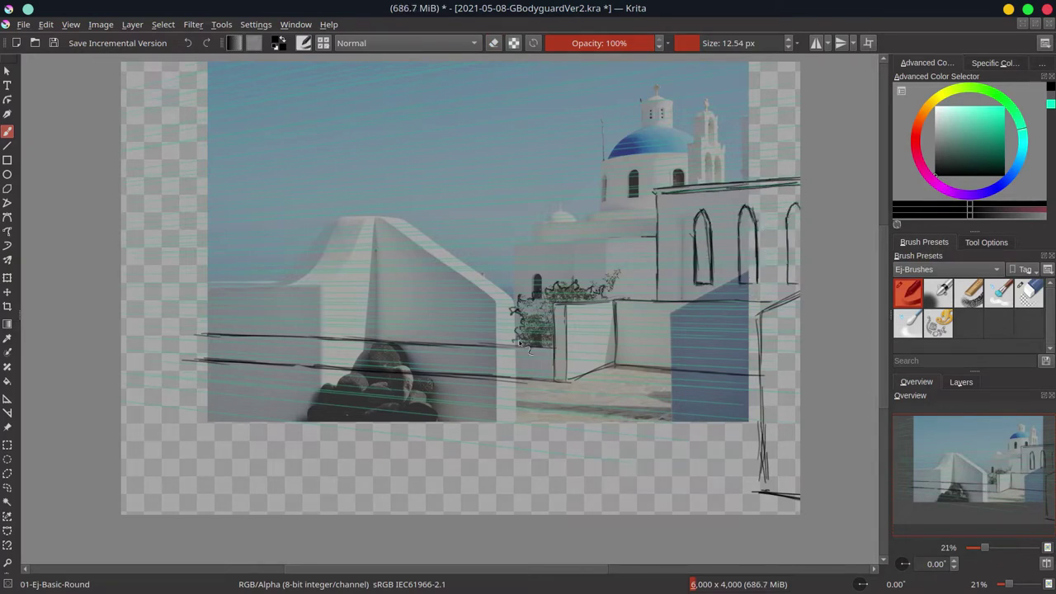
pyautogui.moveTo(524, 342); pyautogui.dragTo(503, 340)
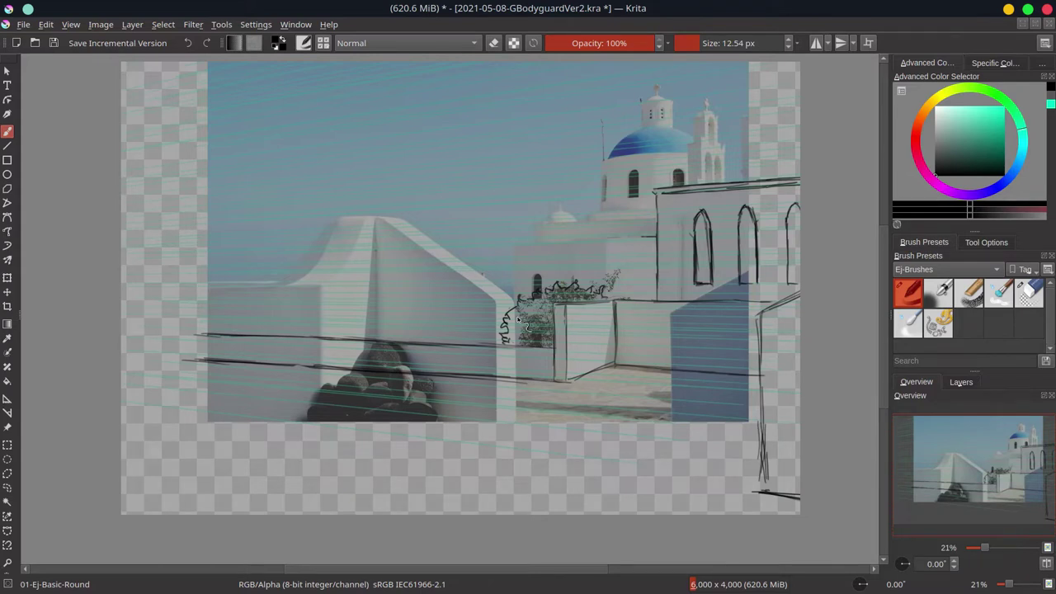
pyautogui.hotkey('ctrl', 's')
pyautogui.press('e')
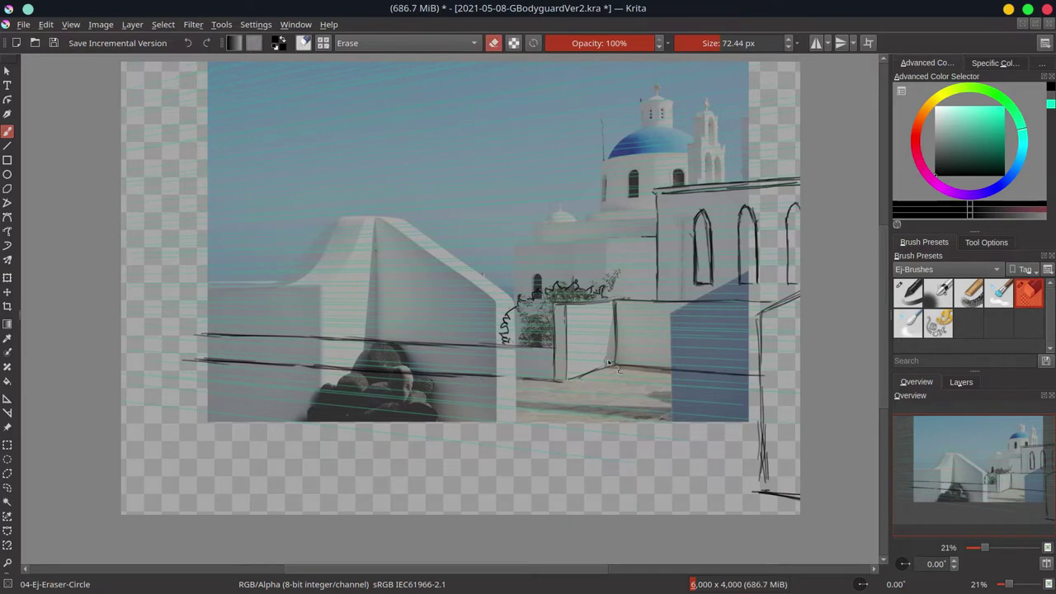
pyautogui.press('e')
pyautogui.scroll(5, 571, 326)
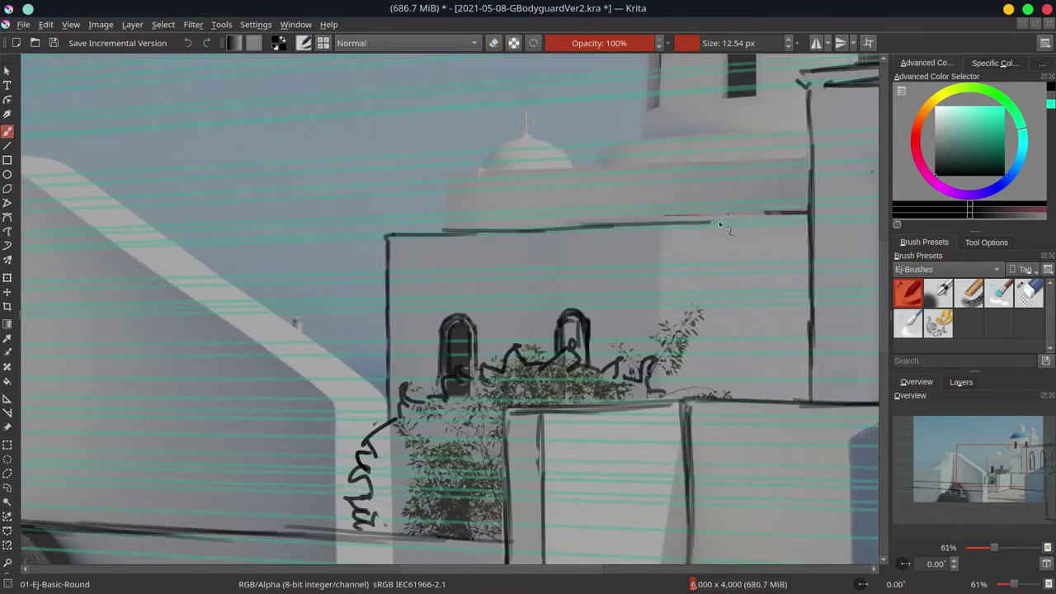
# - Ink the wall top, building verticals, long roofline and small dome arc
pyautogui.moveTo(388, 238); pyautogui.dragTo(809, 213)
pyautogui.moveTo(453, 261); pyautogui.dragTo(450, 319)
pyautogui.moveTo(451, 261)
pyautogui.mouseDown()
pyautogui.moveTo(423, 320)
pyautogui.moveTo(784, 248)
pyautogui.mouseUp()
pyautogui.moveTo(447, 317); pyautogui.dragTo(538, 312)
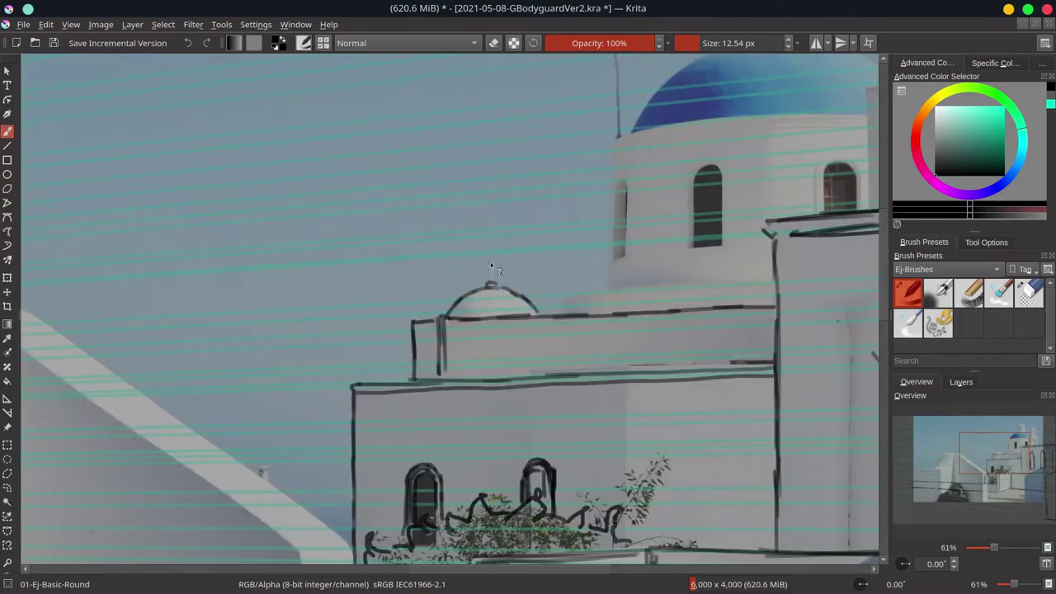
# - Outline the bell tower's walls, roof lines, arches and spire
pyautogui.moveTo(717, 203)
pyautogui.mouseDown()
pyautogui.moveTo(396, 317)
pyautogui.moveTo(428, 377)
pyautogui.mouseUp()
pyautogui.moveTo(578, 264); pyautogui.dragTo(619, 257)
pyautogui.moveTo(579, 266); pyautogui.dragTo(581, 378)
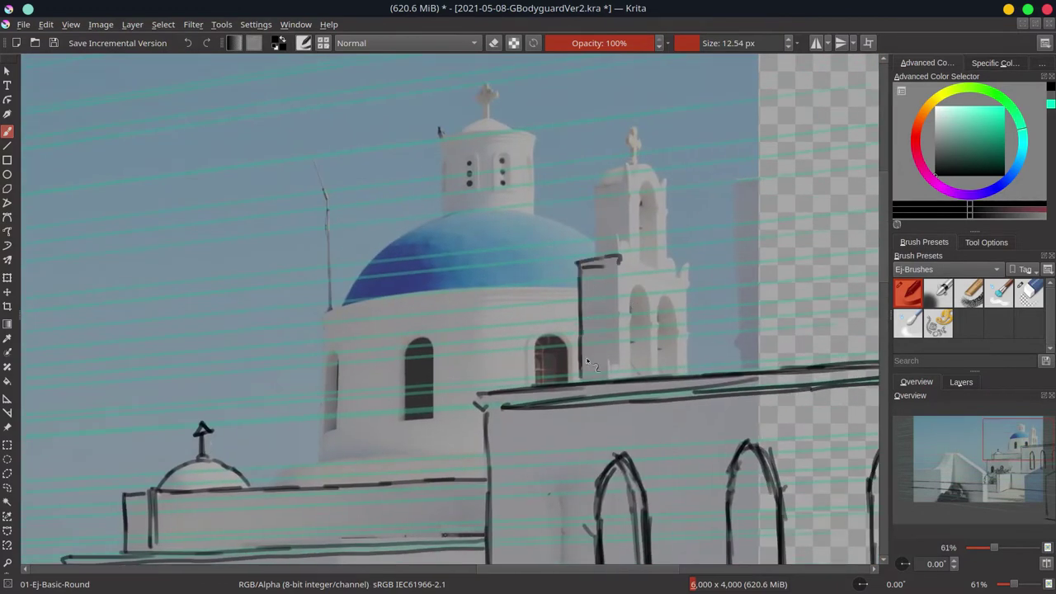
pyautogui.moveTo(618, 268); pyautogui.dragTo(617, 376)
pyautogui.moveTo(619, 256); pyautogui.dragTo(689, 288)
pyautogui.moveTo(688, 289)
pyautogui.mouseDown()
pyautogui.moveTo(687, 373)
pyautogui.moveTo(653, 377)
pyautogui.moveTo(682, 373)
pyautogui.mouseUp()
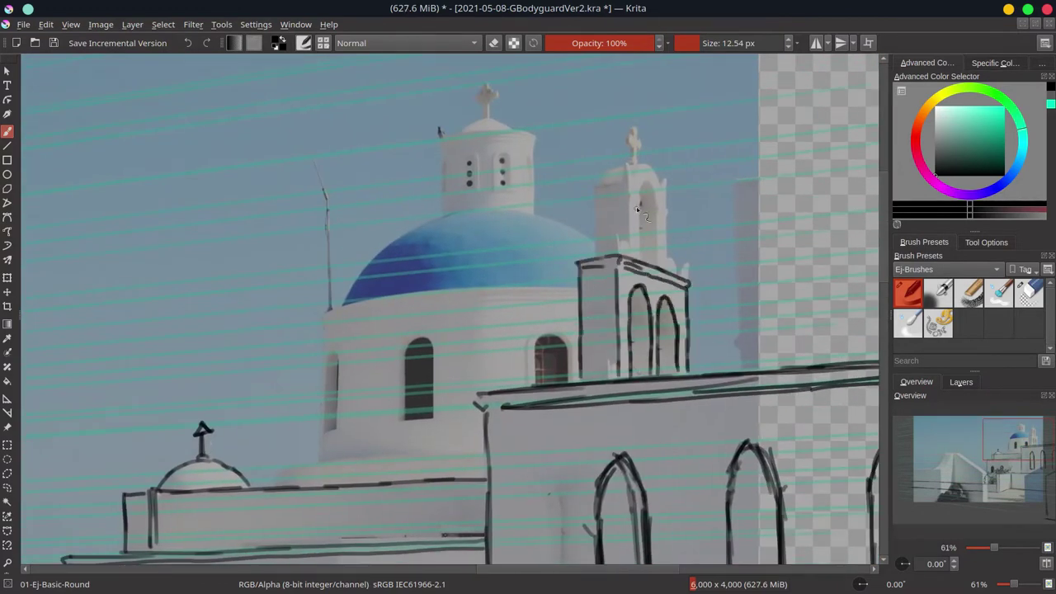
pyautogui.moveTo(631, 249)
pyautogui.mouseDown()
pyautogui.moveTo(662, 186)
pyautogui.moveTo(666, 266)
pyautogui.mouseUp()
pyautogui.moveTo(638, 195); pyautogui.dragTo(659, 264)
pyautogui.moveTo(620, 170)
pyautogui.mouseDown()
pyautogui.moveTo(597, 256)
pyautogui.moveTo(643, 161)
pyautogui.mouseUp()
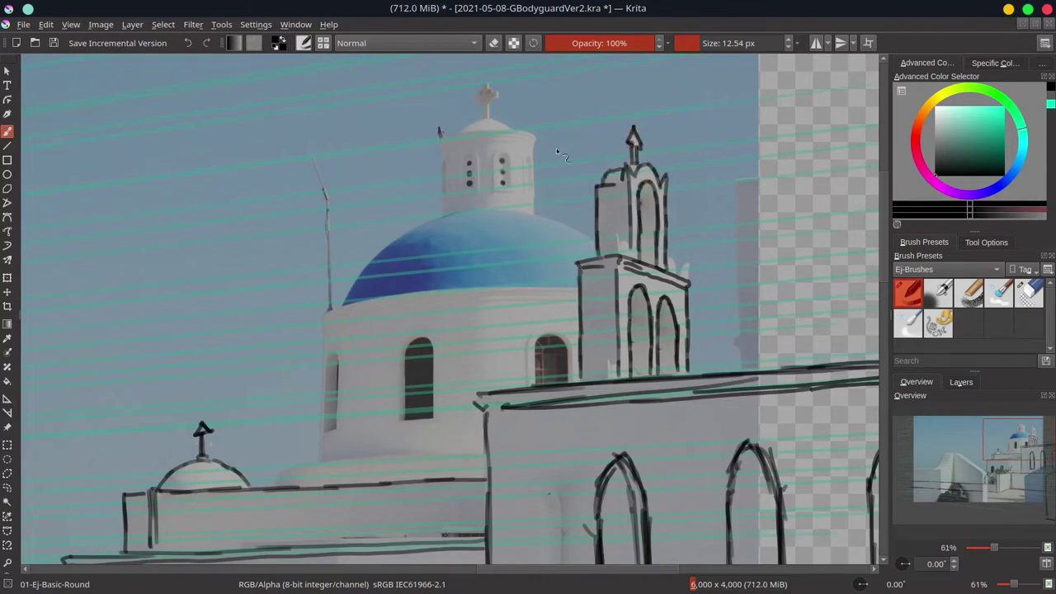
# - Ink the dome's base, left wall and the arched dome windows
pyautogui.moveTo(322, 315)
pyautogui.mouseDown()
pyautogui.moveTo(421, 293)
pyautogui.moveTo(573, 287)
pyautogui.moveTo(320, 459)
pyautogui.moveTo(490, 453)
pyautogui.mouseUp()
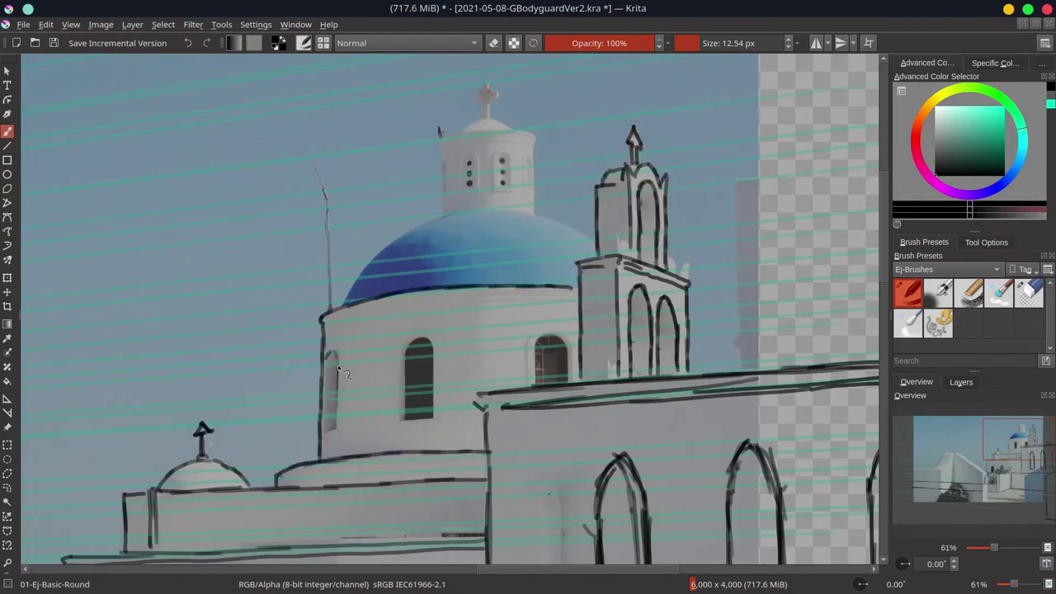
pyautogui.moveTo(326, 351); pyautogui.dragTo(330, 431)
pyautogui.moveTo(400, 421); pyautogui.dragTo(442, 421)
pyautogui.moveTo(394, 351); pyautogui.dragTo(393, 429)
pyautogui.moveTo(528, 384)
pyautogui.mouseDown()
pyautogui.moveTo(535, 338)
pyautogui.moveTo(577, 372)
pyautogui.moveTo(573, 383)
pyautogui.mouseUp()
pyautogui.moveTo(344, 305)
pyautogui.mouseDown()
pyautogui.moveTo(466, 211)
pyautogui.moveTo(596, 244)
pyautogui.mouseUp()
# - Outline the church dome, tower windows, cornice, and the dome top with cross
pyautogui.moveTo(462, 155); pyautogui.dragTo(472, 193)
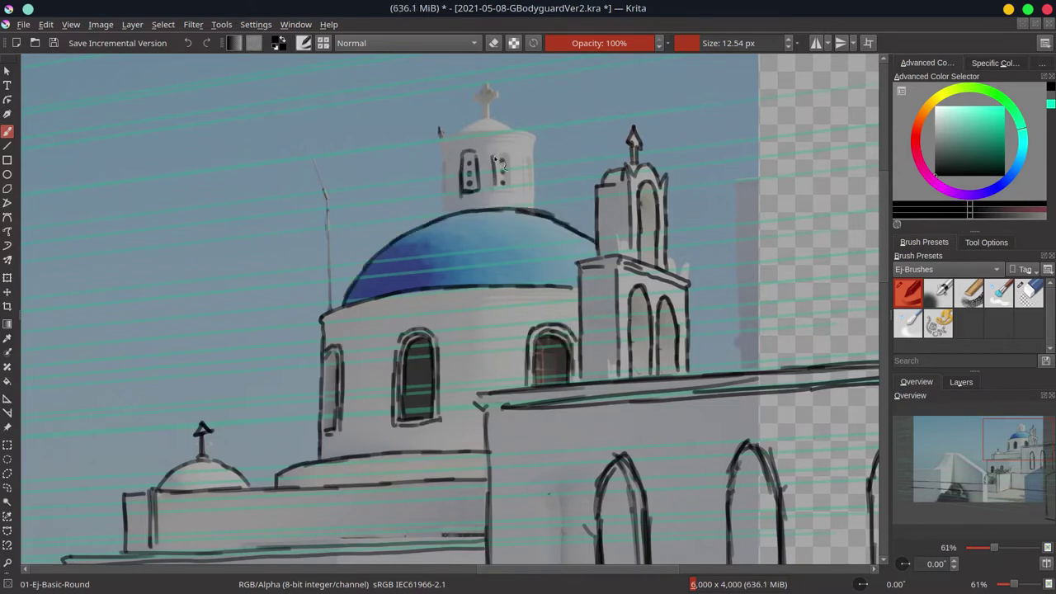
pyautogui.moveTo(495, 149); pyautogui.dragTo(510, 189)
pyautogui.moveTo(529, 153); pyautogui.dragTo(534, 191)
pyautogui.moveTo(442, 149)
pyautogui.mouseDown()
pyautogui.moveTo(445, 198)
pyautogui.moveTo(533, 139)
pyautogui.moveTo(535, 154)
pyautogui.moveTo(505, 124)
pyautogui.mouseUp()
pyautogui.moveTo(483, 115); pyautogui.dragTo(483, 86)
pyautogui.scroll(-5, 546, 297)
# - Hide the photo group and sketch a standing figure and the guard on Paint Layer 4
pyautogui.click(961, 382)
pyautogui.click(900, 469)
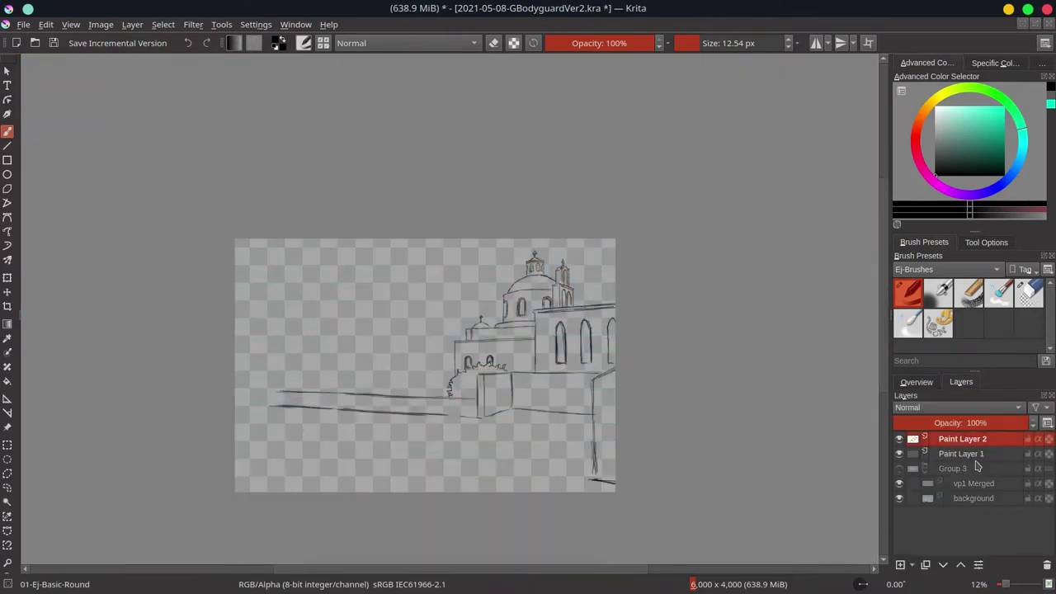
pyautogui.press('Insert')
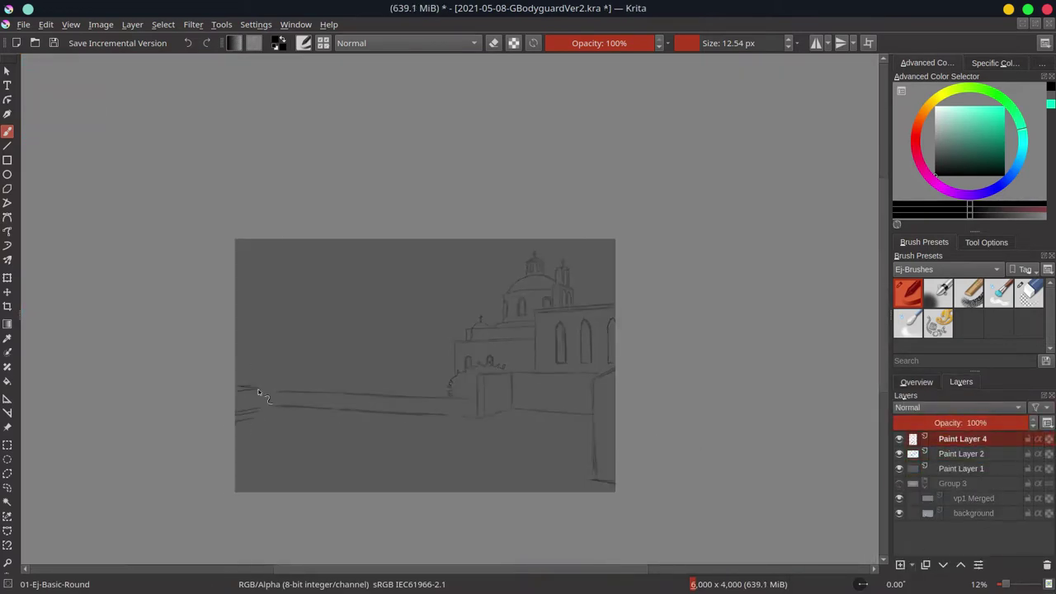
pyautogui.moveTo(311, 356); pyautogui.dragTo(318, 369)
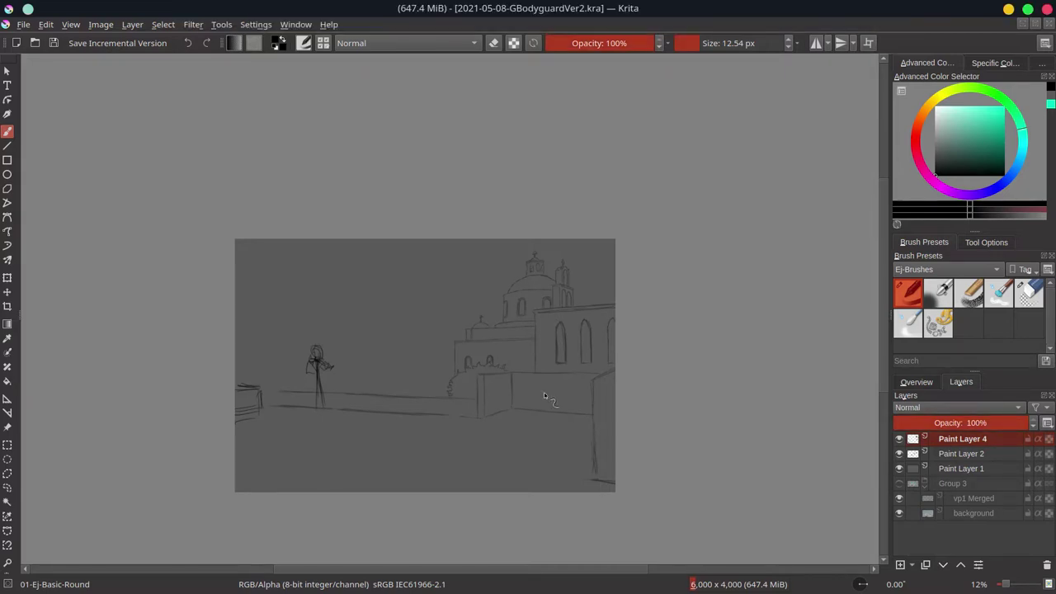
pyautogui.moveTo(442, 344); pyautogui.dragTo(440, 357)
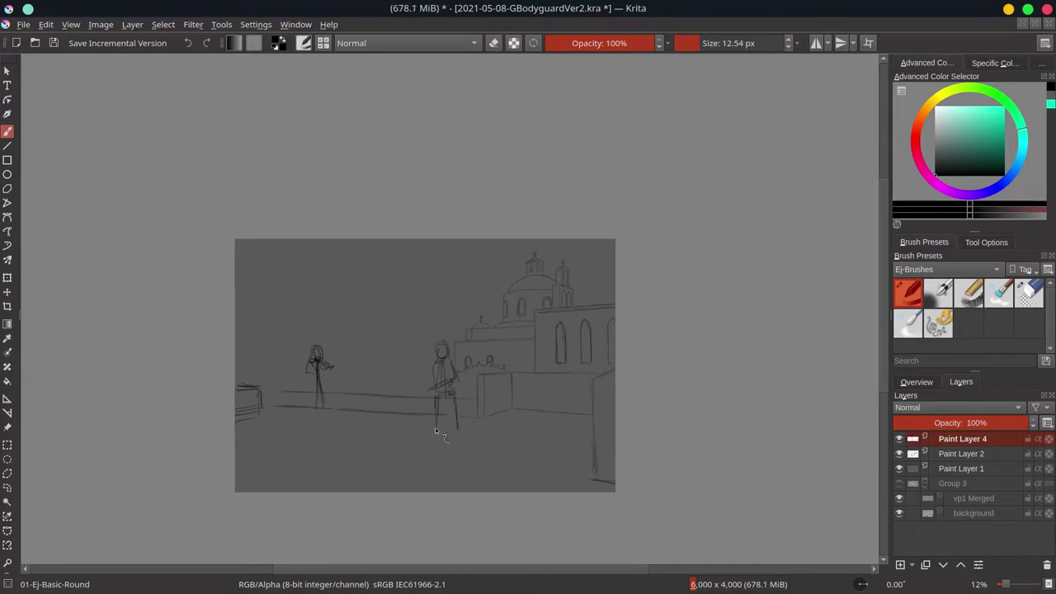
pyautogui.press('e')
pyautogui.press('e')
pyautogui.moveTo(395, 398)
pyautogui.mouseDown()
pyautogui.moveTo(369, 401)
pyautogui.moveTo(385, 449)
pyautogui.mouseUp()
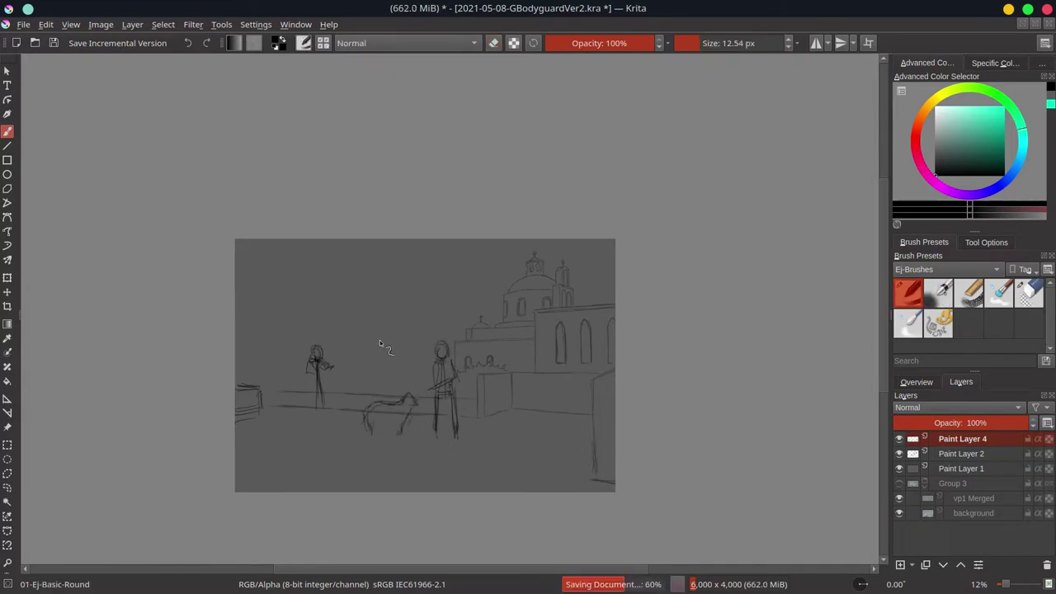
# - On new Paint Layer 5, sketch the car at the left edge
pyautogui.press('Insert')
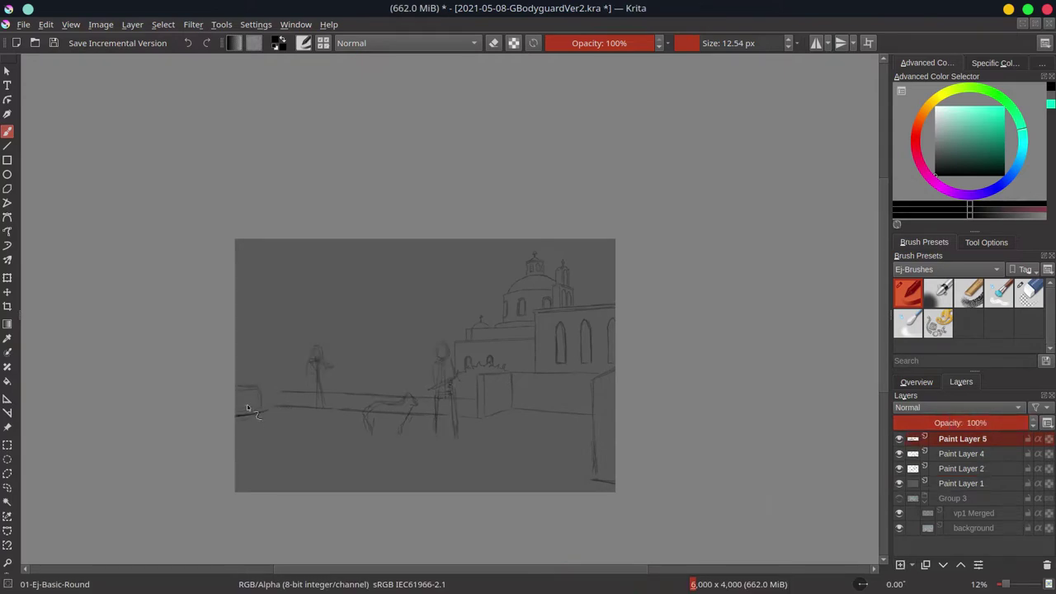
pyautogui.scroll(2, 544, 315)
pyautogui.press('e')
pyautogui.press('e')
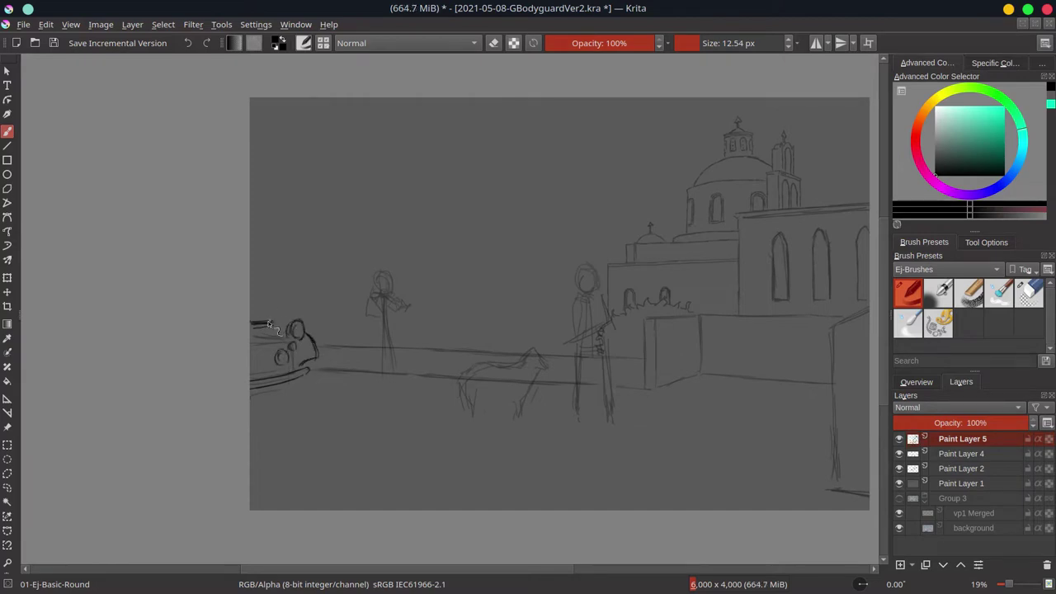
pyautogui.moveTo(252, 318); pyautogui.dragTo(272, 317)
pyautogui.moveTo(266, 330); pyautogui.dragTo(266, 355)
# - Fade the car layer to 27% opacity and add Paint Layer 6
pyautogui.hotkey('ctrl', 't')
pyautogui.moveTo(1031, 422); pyautogui.dragTo(931, 422)
pyautogui.press('e')
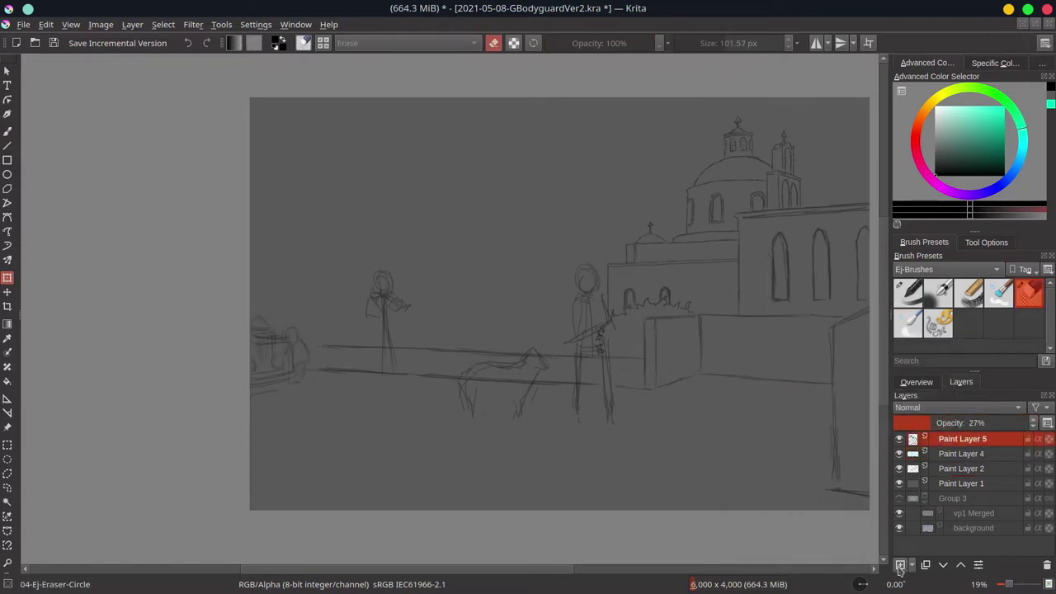
pyautogui.click(900, 567)
# - Ink the photographer's head, camera, body, arm and hand
pyautogui.press('b')
pyautogui.press('e')
pyautogui.scroll(5, 396, 332)
pyautogui.moveTo(315, 223)
pyautogui.mouseDown()
pyautogui.moveTo(329, 284)
pyautogui.moveTo(367, 194)
pyautogui.moveTo(393, 208)
pyautogui.moveTo(397, 198)
pyautogui.mouseUp()
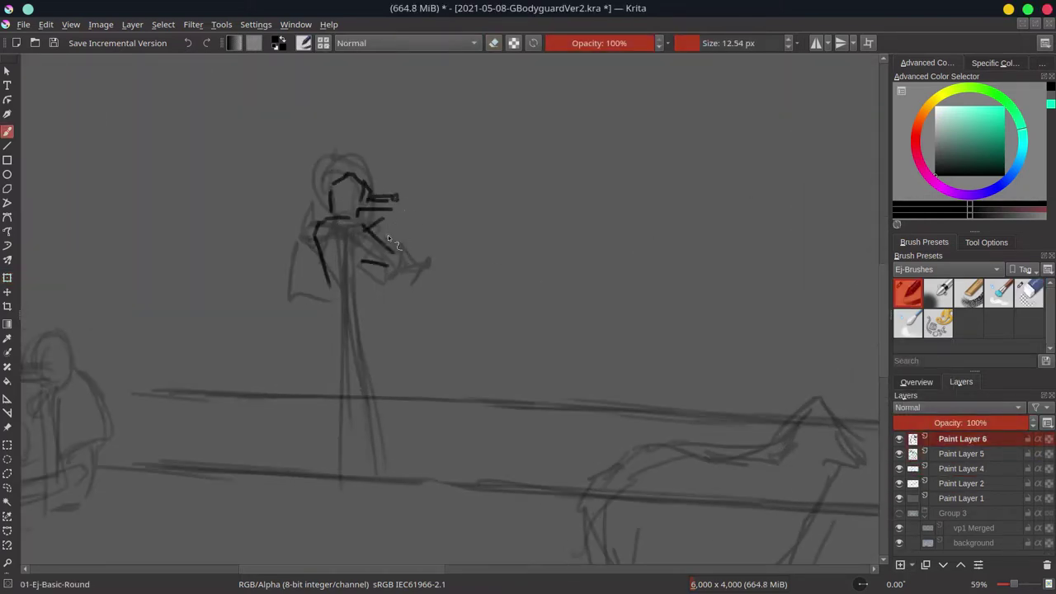
pyautogui.moveTo(329, 284); pyautogui.dragTo(340, 299)
pyautogui.moveTo(361, 233); pyautogui.dragTo(378, 252)
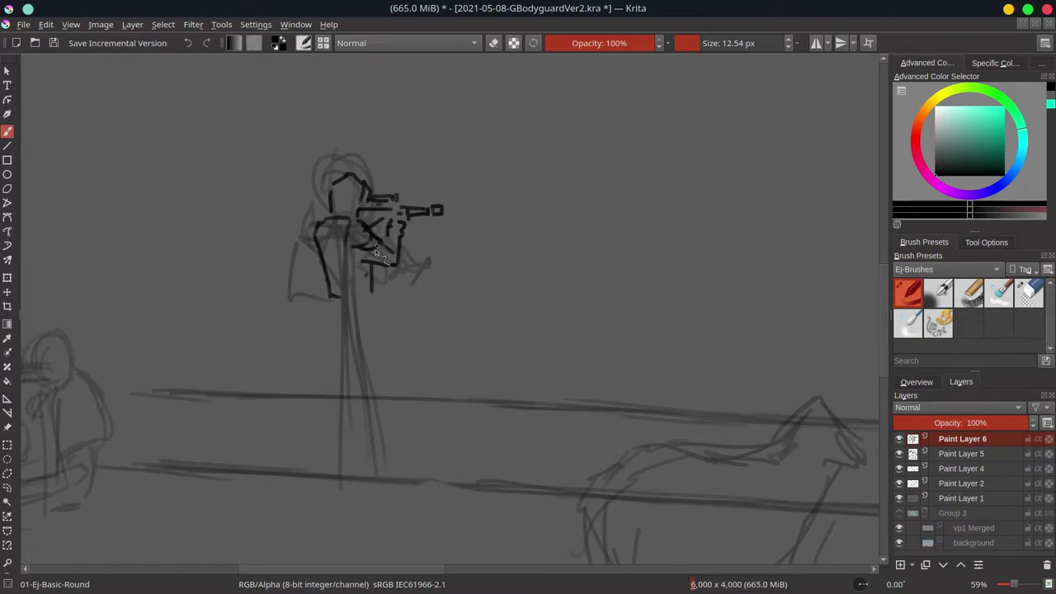
pyautogui.moveTo(369, 326); pyautogui.dragTo(386, 340)
pyautogui.moveTo(317, 218); pyautogui.dragTo(332, 438)
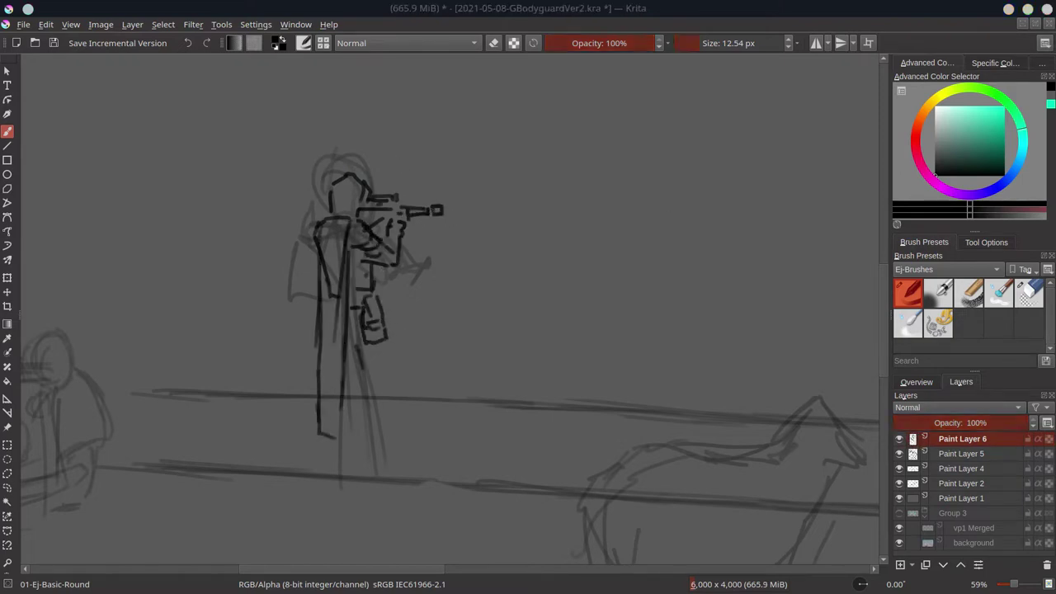
# - Ink the photographer's legs and feet, hide the grey under-sketch, and save
pyautogui.moveTo(363, 388); pyautogui.dragTo(369, 458)
pyautogui.moveTo(383, 409); pyautogui.dragTo(391, 469)
pyautogui.moveTo(366, 436); pyautogui.dragTo(383, 491)
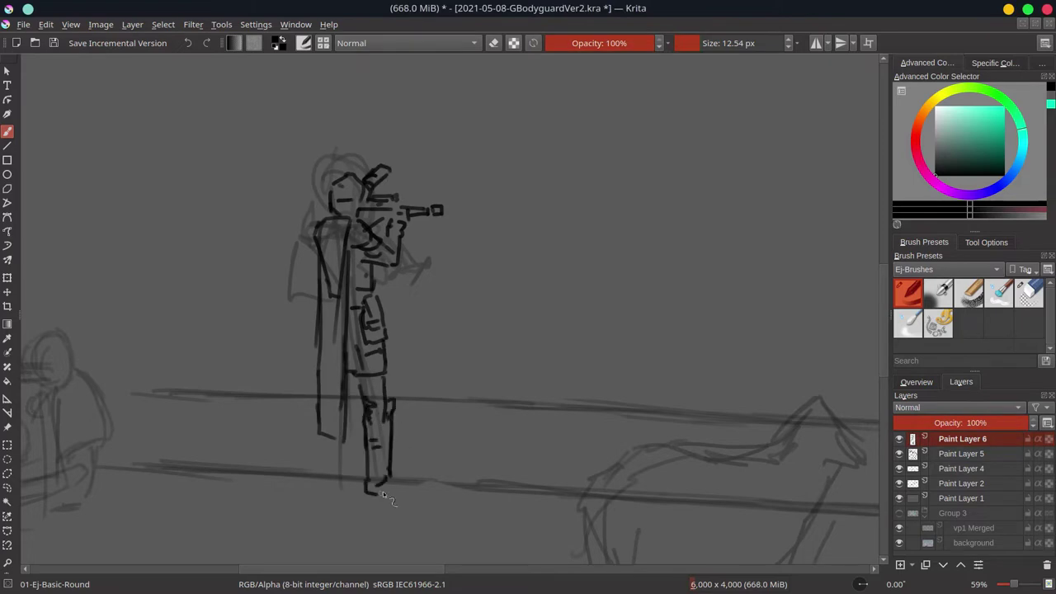
pyautogui.click(900, 468)
pyautogui.scroll(-2, 547, 322)
pyautogui.scroll(-3, 548, 322)
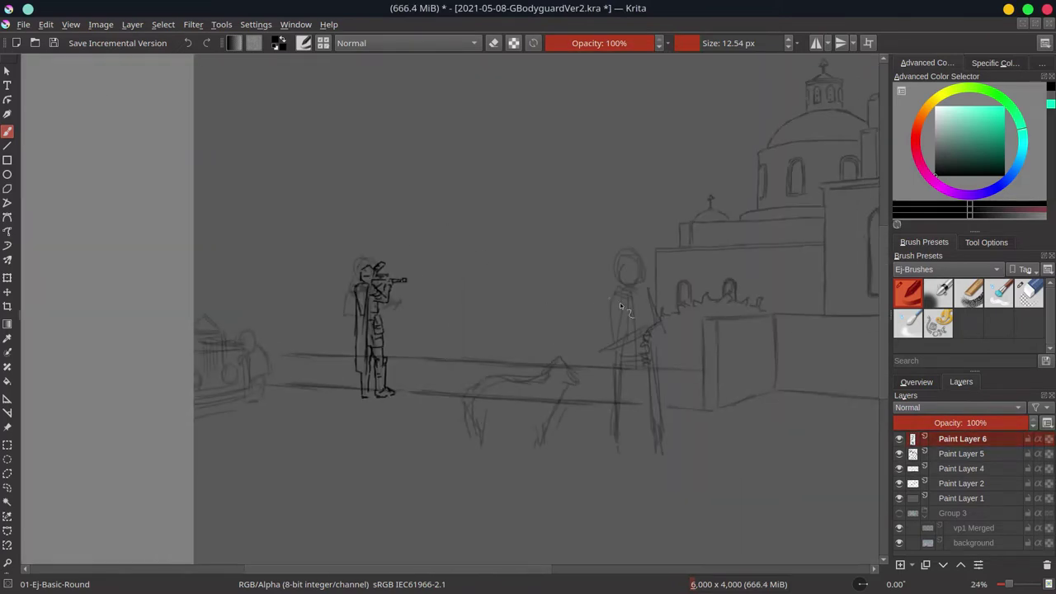
pyautogui.hotkey('ctrl', 's')
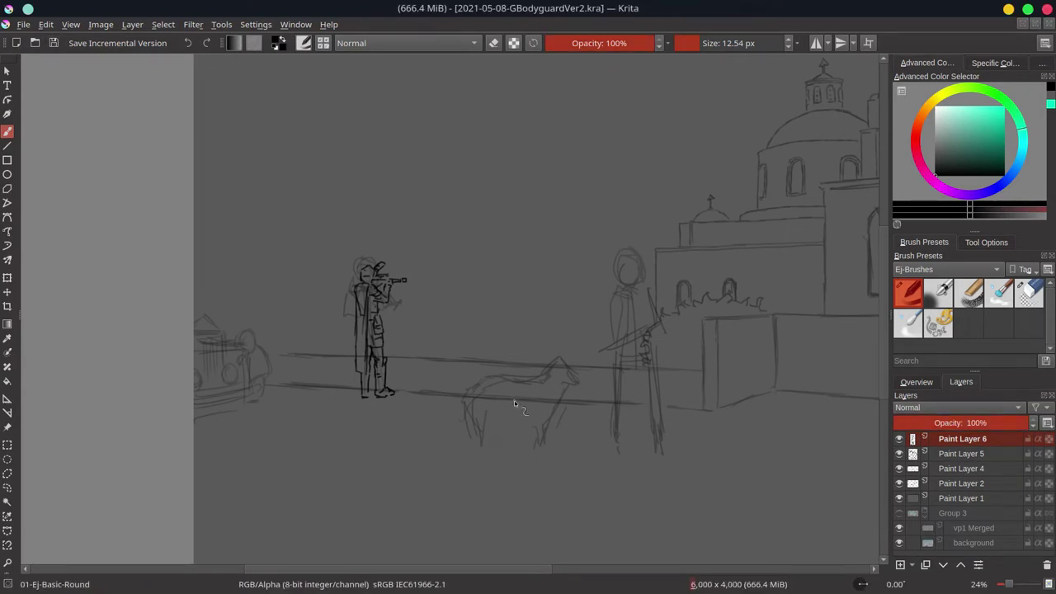
# - Ink the goat's back, neck, head with horns and front legs
pyautogui.scroll(3, 514, 400)
pyautogui.moveTo(450, 281)
pyautogui.mouseDown()
pyautogui.moveTo(555, 221)
pyautogui.moveTo(596, 233)
pyautogui.mouseUp()
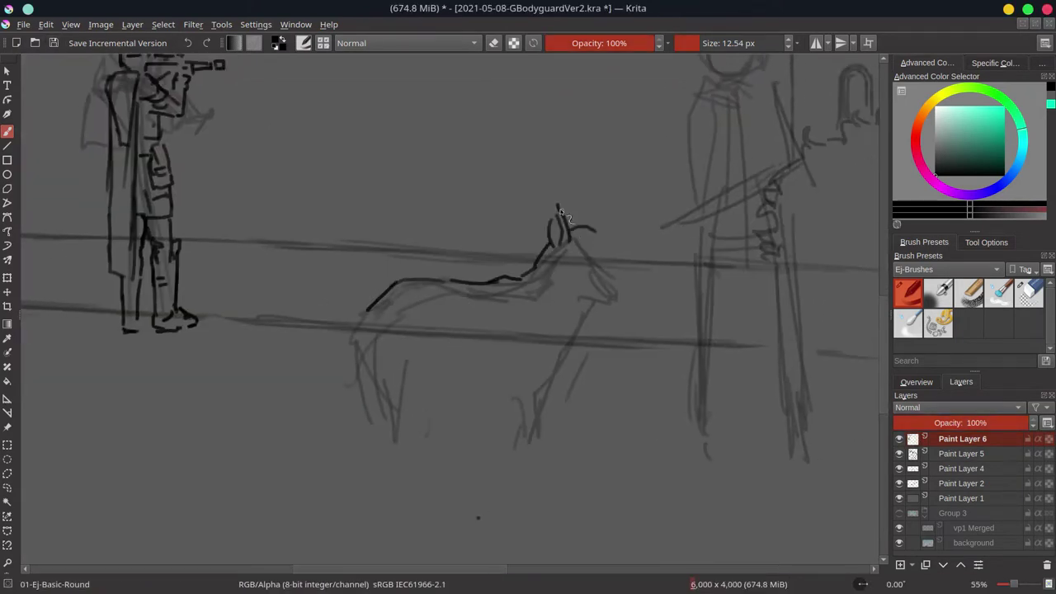
pyautogui.moveTo(535, 213)
pyautogui.mouseDown()
pyautogui.moveTo(575, 201)
pyautogui.moveTo(609, 261)
pyautogui.mouseUp()
pyautogui.moveTo(599, 230); pyautogui.dragTo(621, 213)
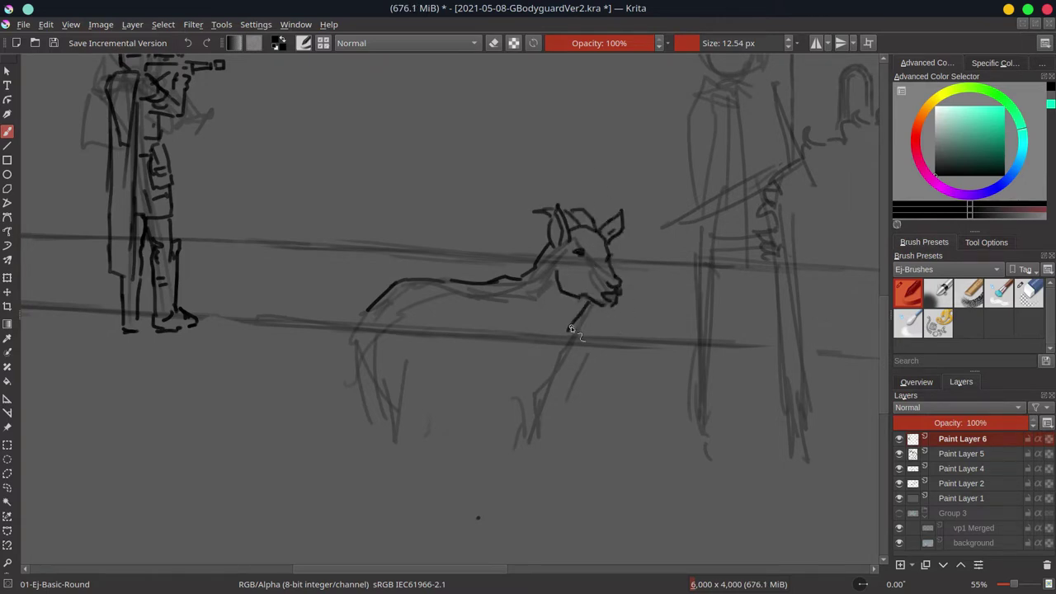
pyautogui.moveTo(491, 376)
pyautogui.mouseDown()
pyautogui.moveTo(501, 439)
pyautogui.moveTo(513, 439)
pyautogui.mouseUp()
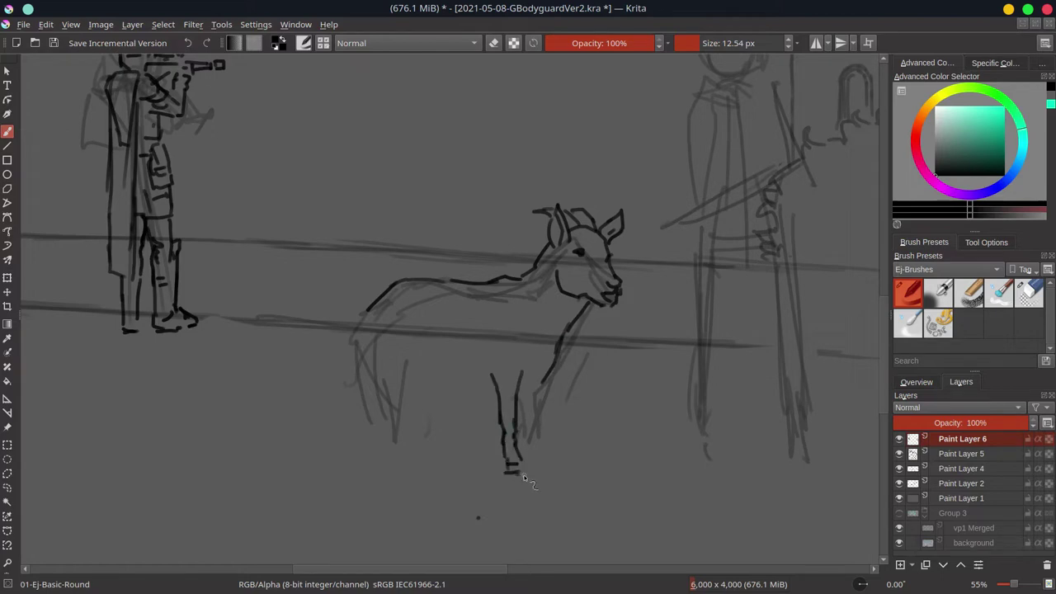
# - Add the goat's tail, chest and hind leg, then save
pyautogui.moveTo(345, 290); pyautogui.dragTo(357, 301)
pyautogui.moveTo(518, 282); pyautogui.dragTo(552, 329)
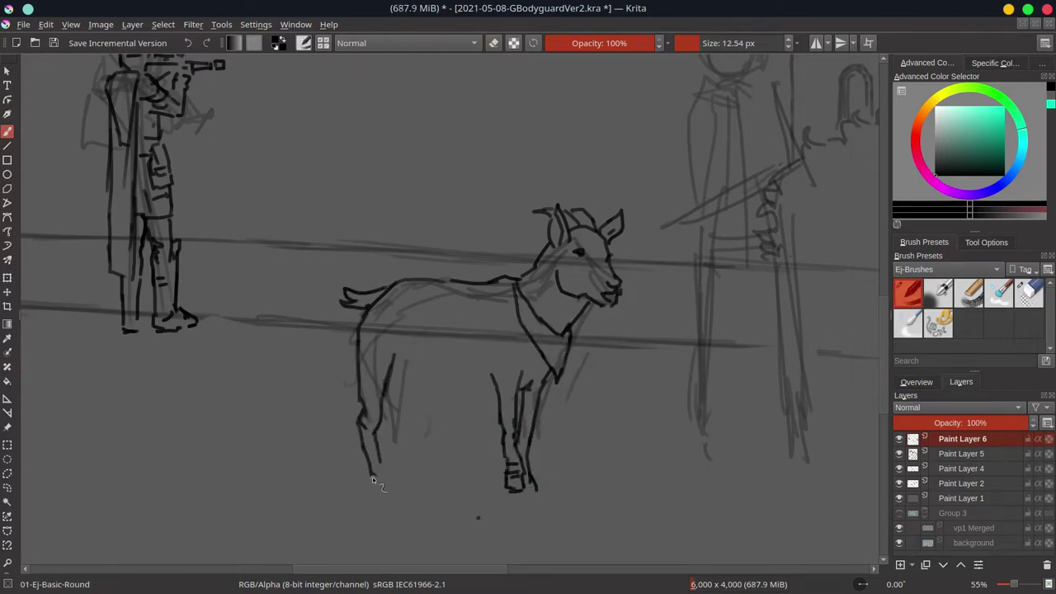
pyautogui.moveTo(401, 376); pyautogui.dragTo(413, 473)
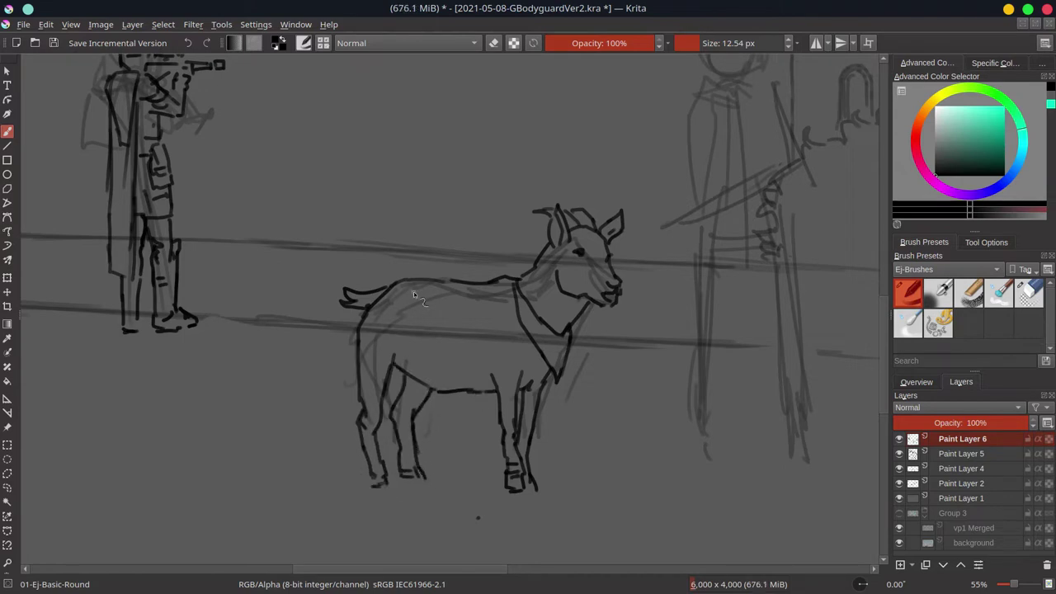
pyautogui.hotkey('ctrl', 's')
# - Toggle Mirror View on and off in the Overview docker to check proportions
pyautogui.scroll(-5, 496, 322)
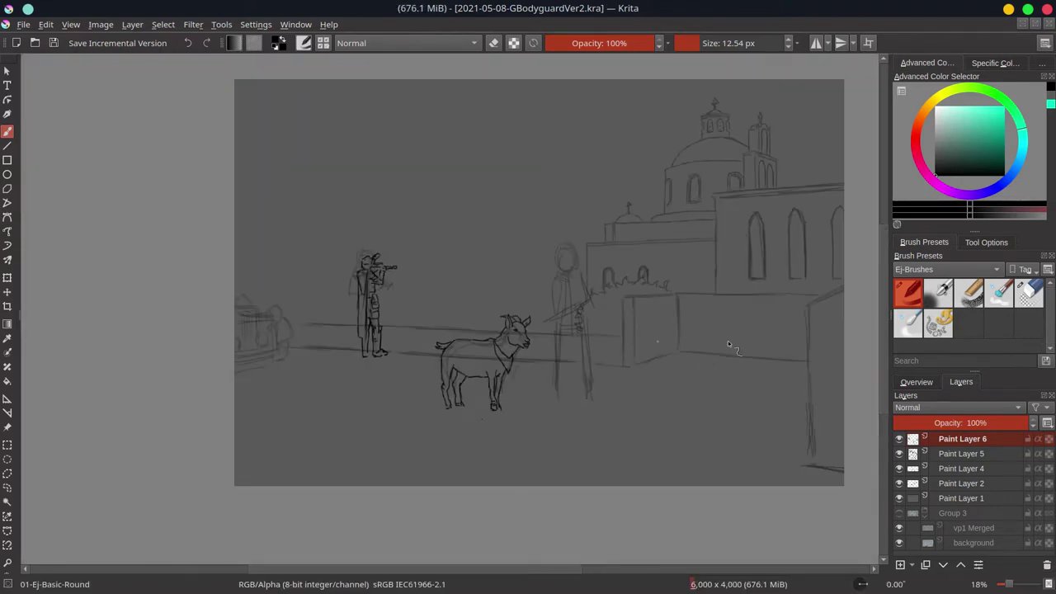
pyautogui.click(917, 382)
pyautogui.click(1047, 564)
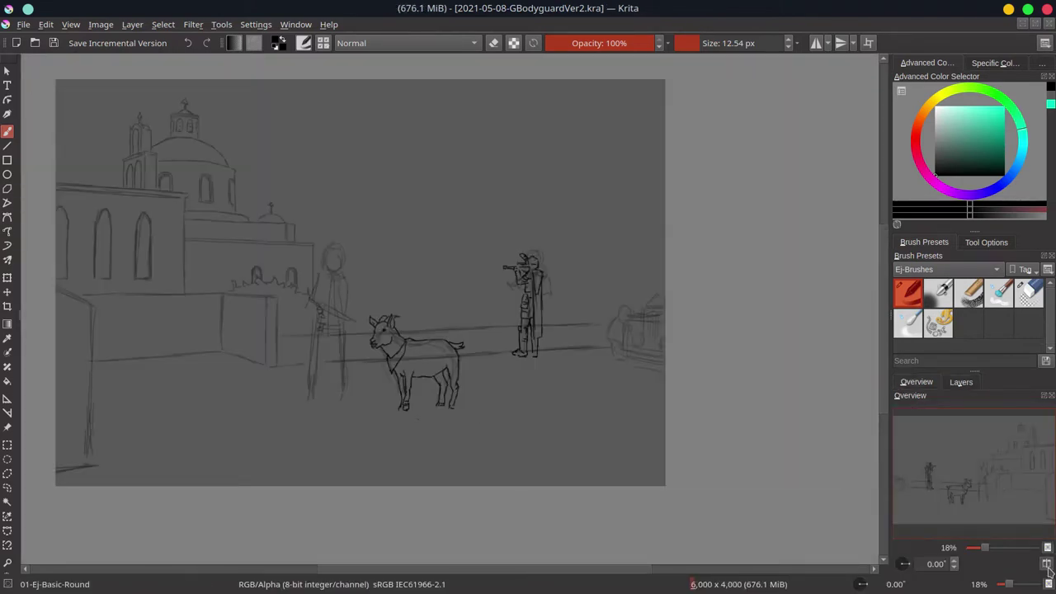
pyautogui.click(1046, 565)
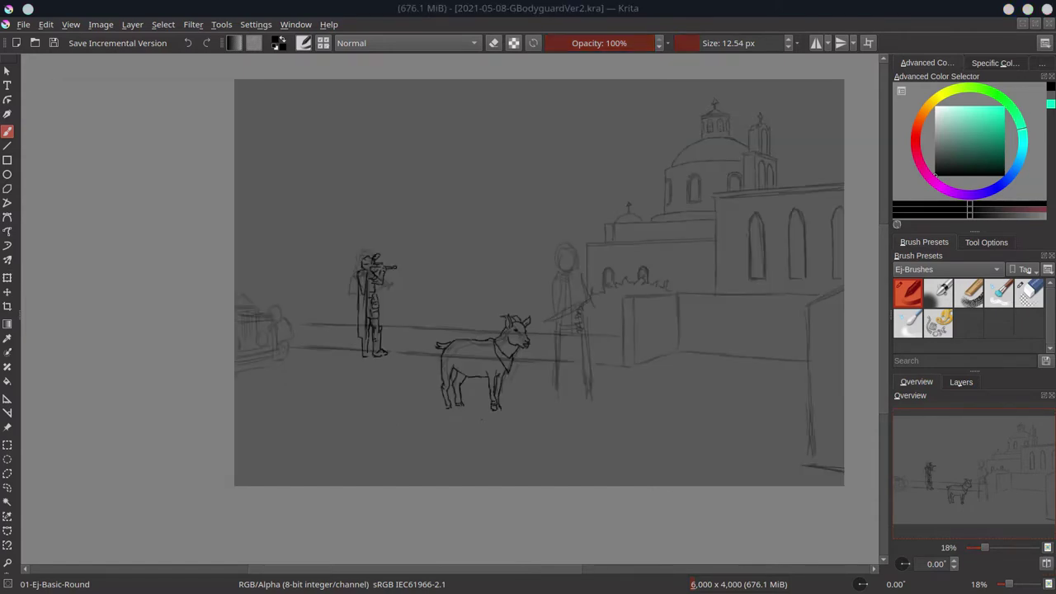
pyautogui.scroll(3, 566, 325)
pyautogui.click(962, 382)
# - Hide the goat-and-photographer layer, then rough in the guard's rifle, shoulder and legs on a new, faded layer
pyautogui.click(900, 440)
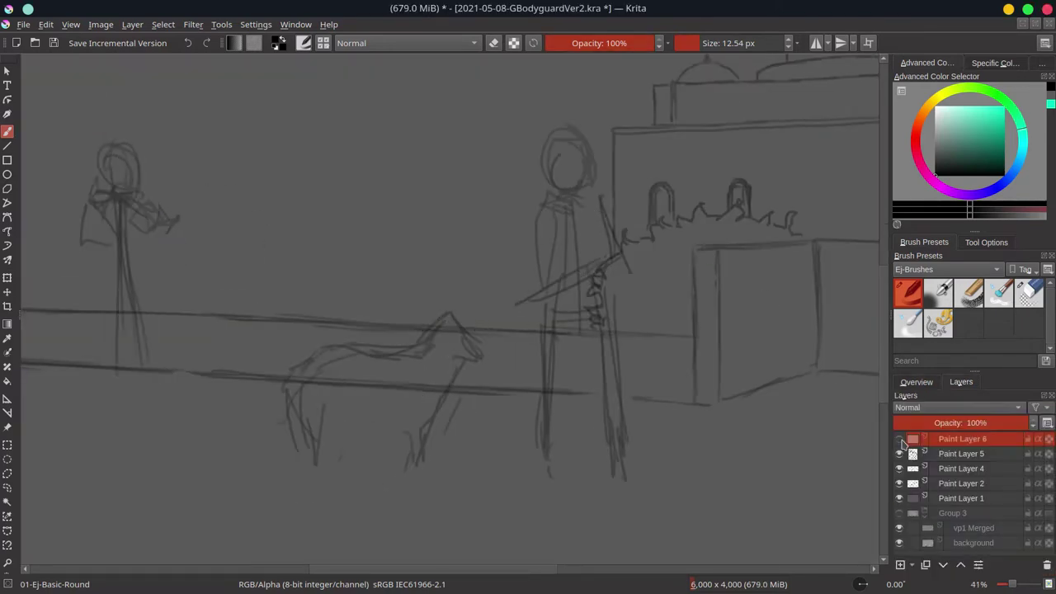
pyautogui.click(900, 564)
pyautogui.moveTo(504, 376); pyautogui.dragTo(584, 267)
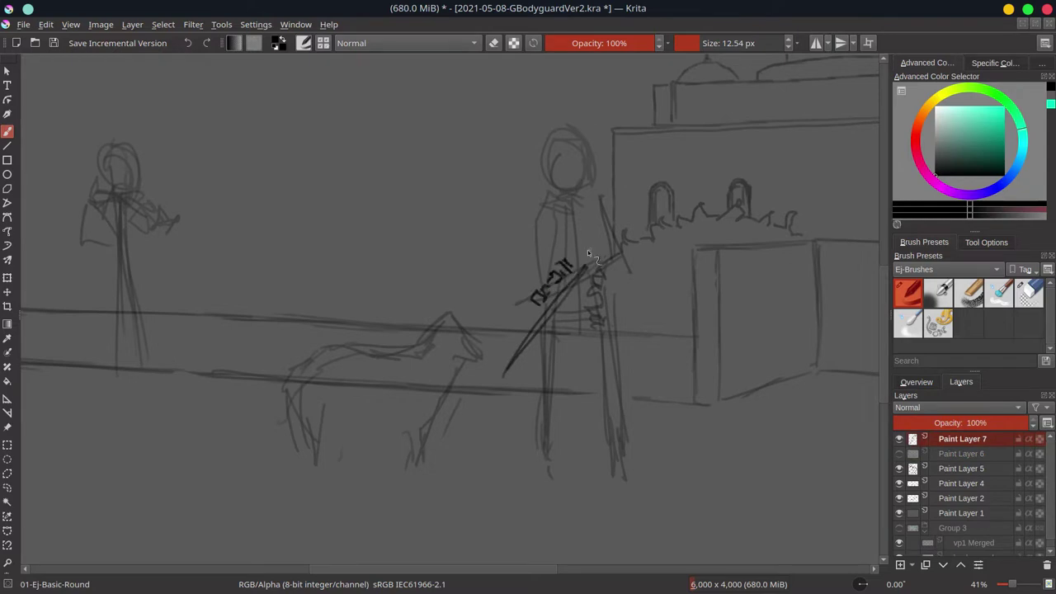
pyautogui.moveTo(495, 387); pyautogui.dragTo(570, 306)
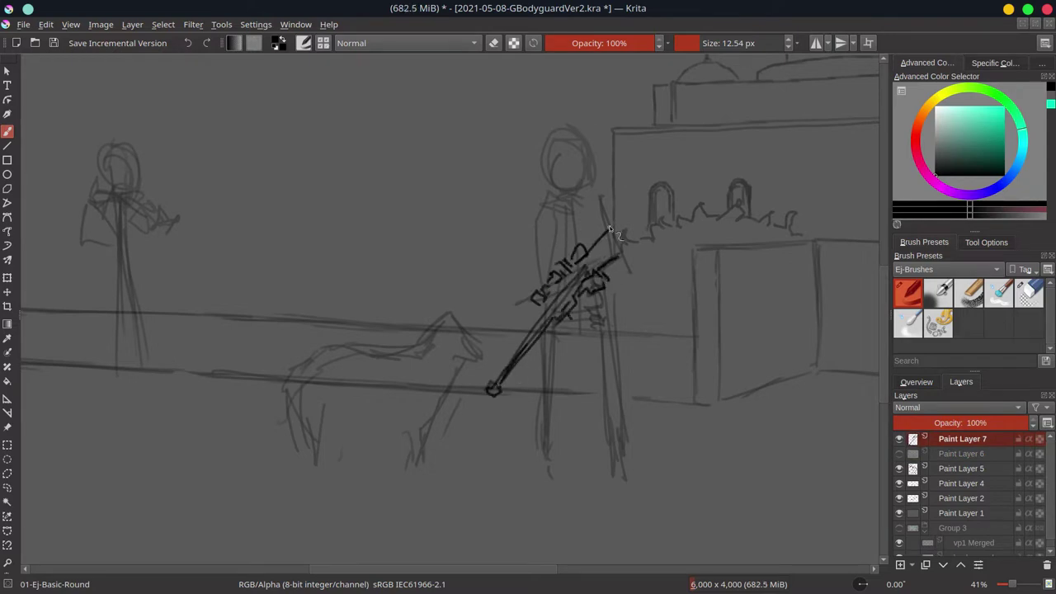
pyautogui.moveTo(610, 229); pyautogui.dragTo(615, 262)
pyautogui.moveTo(613, 192); pyautogui.dragTo(532, 207)
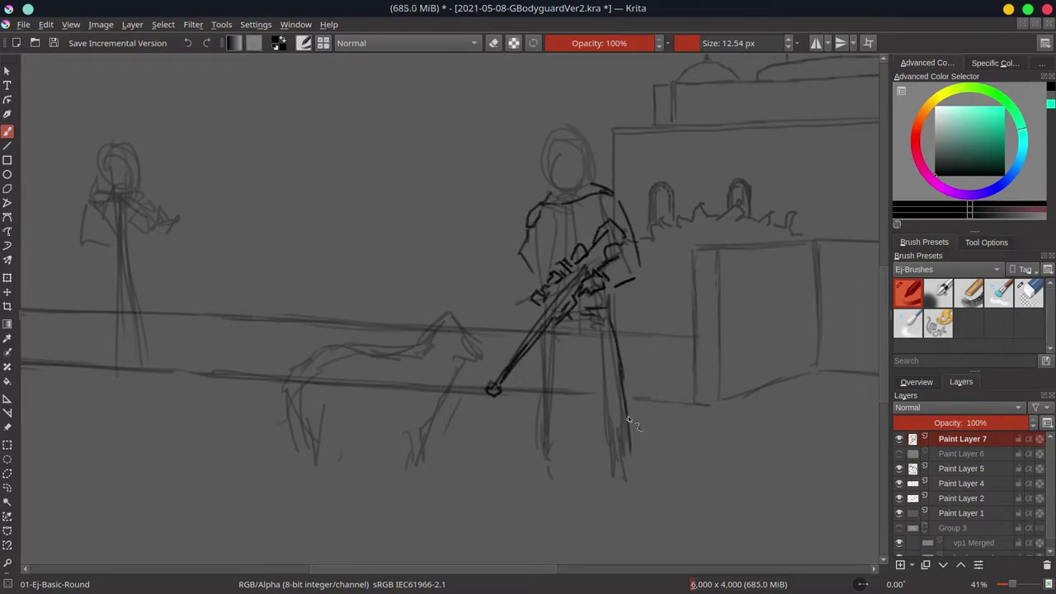
pyautogui.moveTo(543, 338); pyautogui.dragTo(551, 479)
pyautogui.moveTo(631, 434); pyautogui.dragTo(634, 465)
pyautogui.moveTo(1015, 422); pyautogui.dragTo(957, 423)
# - On another new layer, ink the guard's face, shoulder armour, arms, hands, spear and upper legs
pyautogui.click(900, 564)
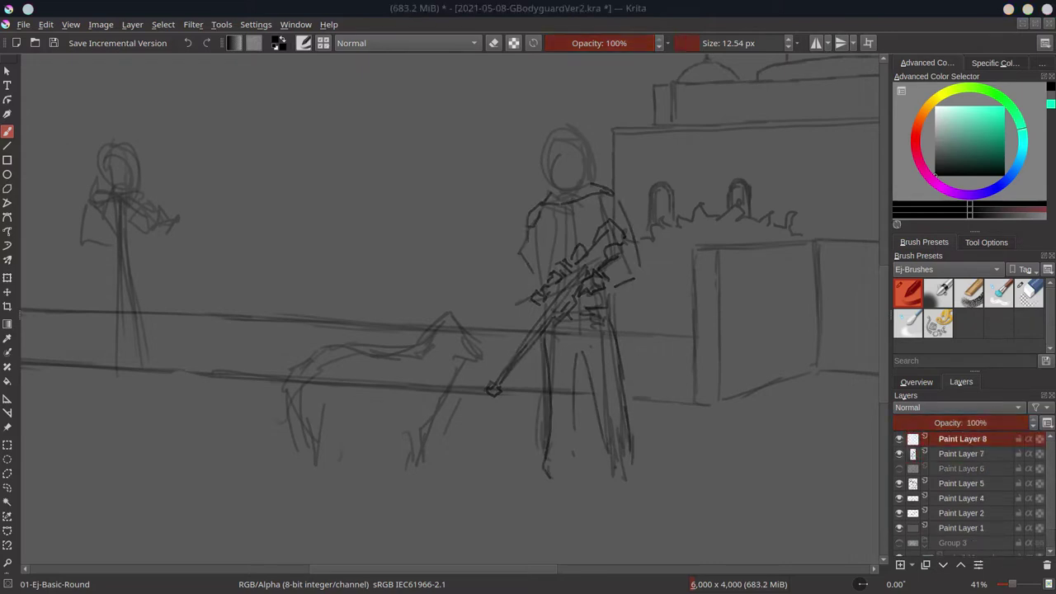
pyautogui.moveTo(548, 163); pyautogui.dragTo(563, 156)
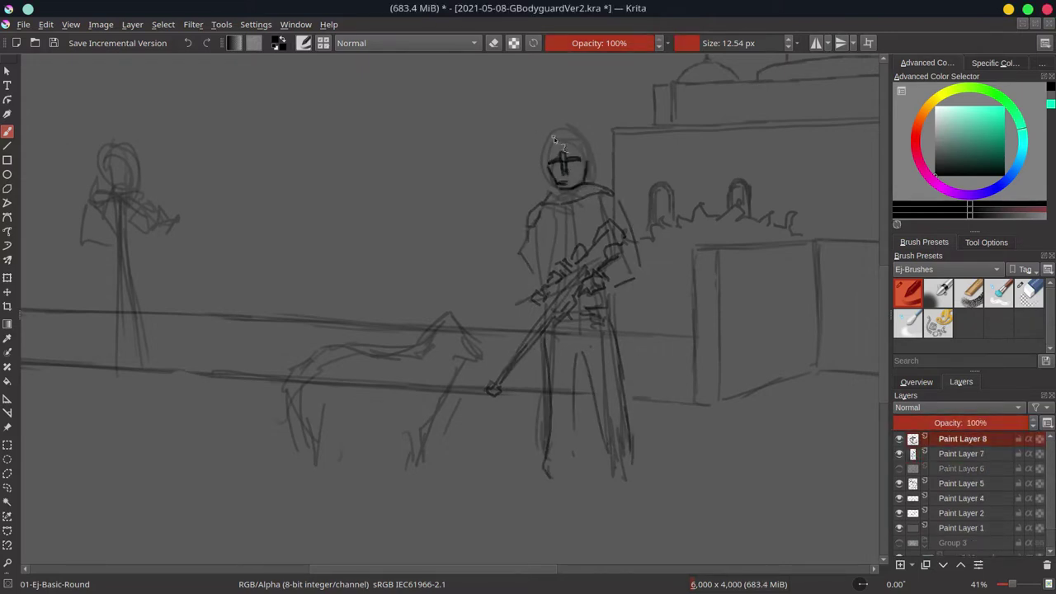
pyautogui.moveTo(536, 204); pyautogui.dragTo(612, 191)
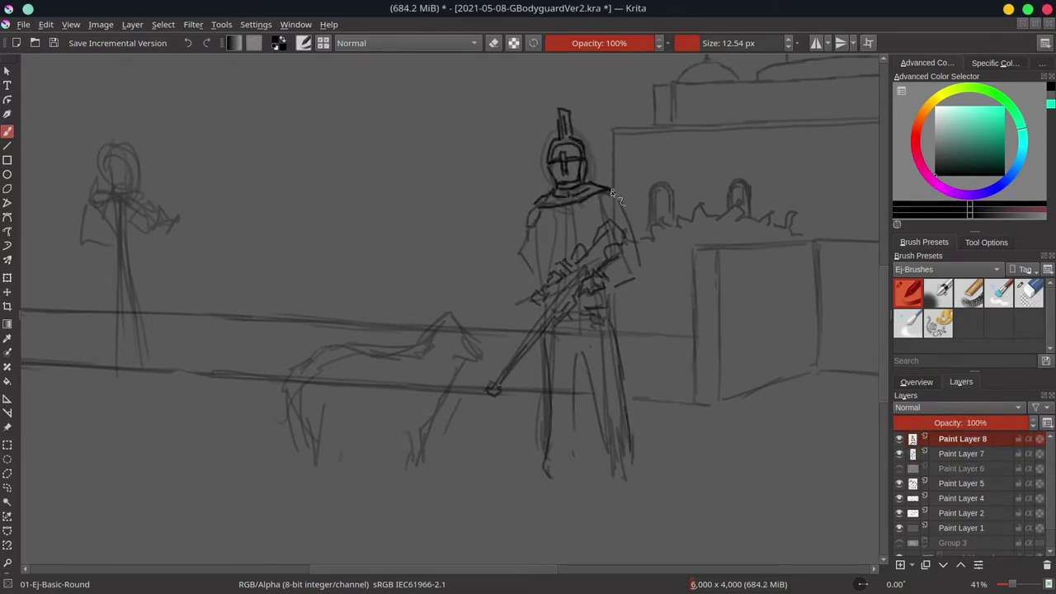
pyautogui.moveTo(538, 203); pyautogui.dragTo(526, 225)
pyautogui.moveTo(601, 189); pyautogui.dragTo(625, 216)
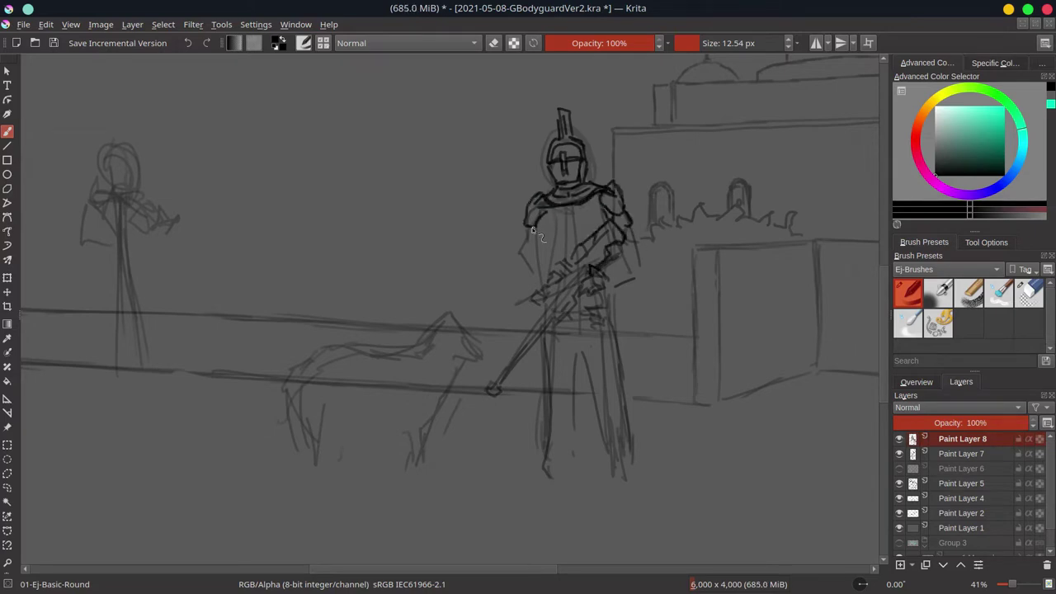
pyautogui.moveTo(543, 216); pyautogui.dragTo(522, 251)
pyautogui.moveTo(536, 291); pyautogui.dragTo(542, 300)
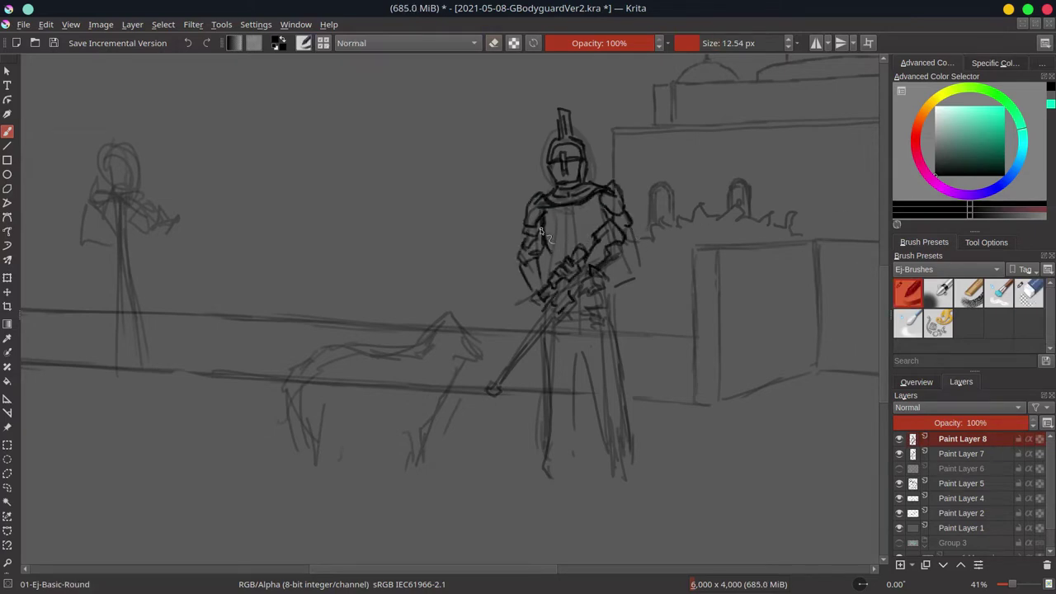
pyautogui.moveTo(565, 309); pyautogui.dragTo(493, 382)
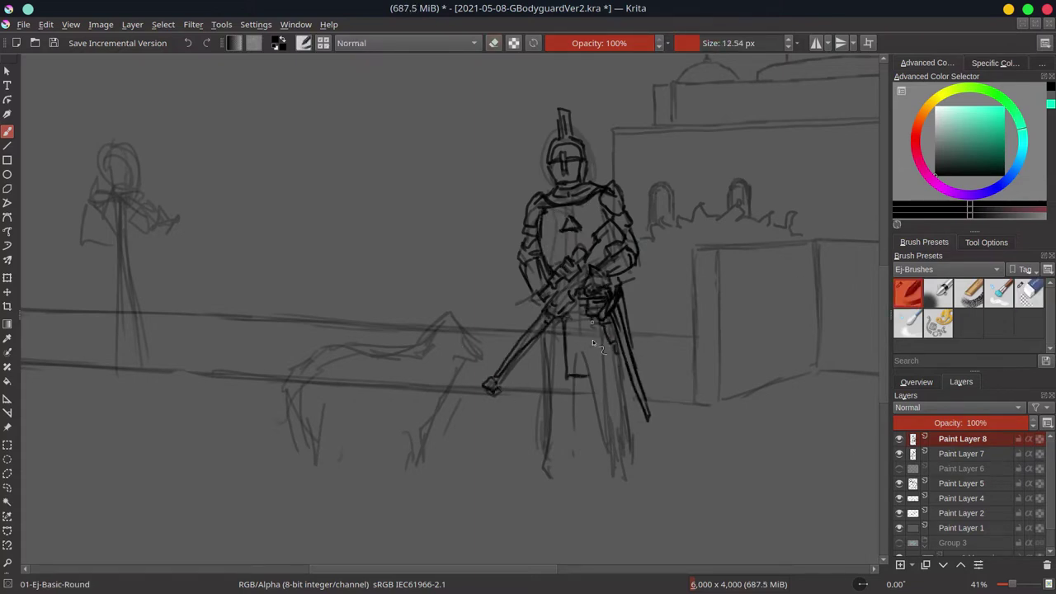
pyautogui.moveTo(565, 375); pyautogui.dragTo(598, 380)
# - Hide Paint Layer 7 and ink the guard's legs and feet
pyautogui.click(899, 454)
pyautogui.moveTo(602, 323); pyautogui.dragTo(609, 345)
pyautogui.moveTo(545, 325); pyautogui.dragTo(548, 404)
pyautogui.moveTo(598, 327); pyautogui.dragTo(601, 381)
pyautogui.moveTo(603, 384); pyautogui.dragTo(609, 402)
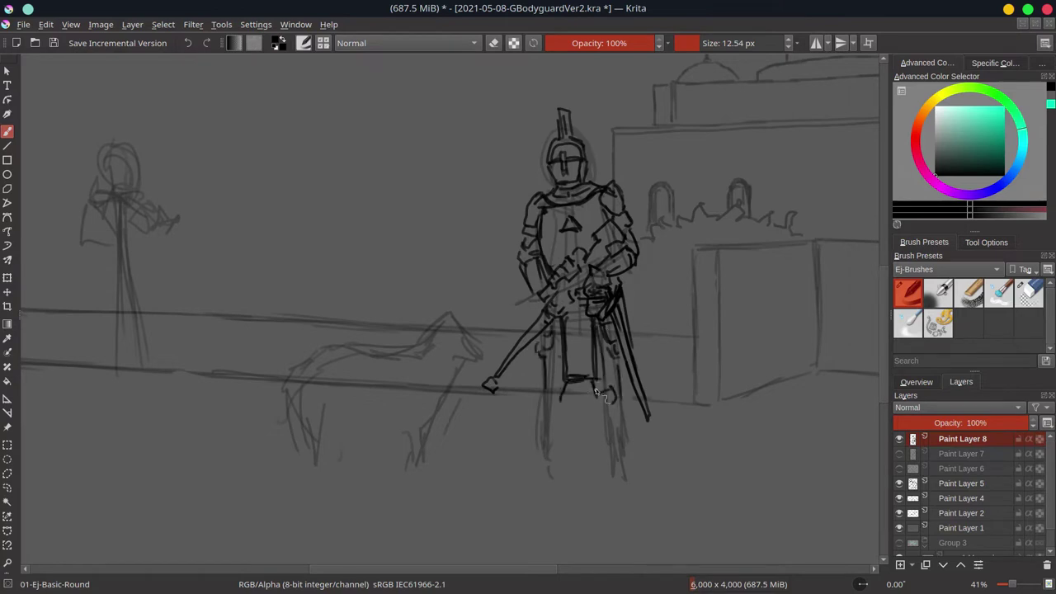
pyautogui.moveTo(605, 439); pyautogui.dragTo(611, 474)
pyautogui.moveTo(624, 431); pyautogui.dragTo(613, 493)
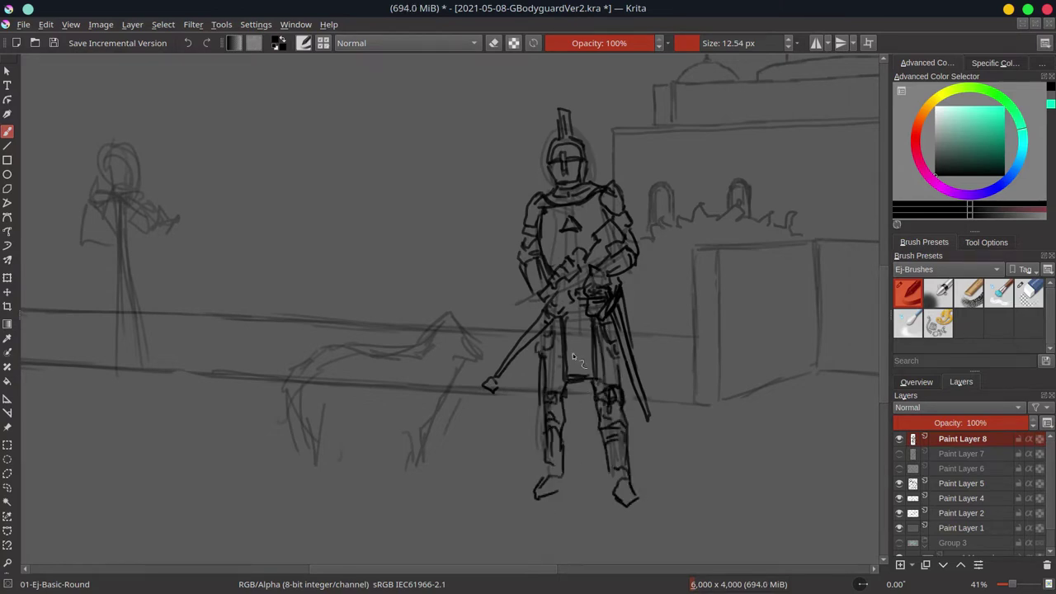
pyautogui.scroll(-5, 573, 353)
# - Fade Paint Layer 8 to 51% opacity, commit a transform, and delete Paint Layer 4
pyautogui.moveTo(1031, 423); pyautogui.dragTo(964, 423)
pyautogui.hotkey('ctrl', 't')
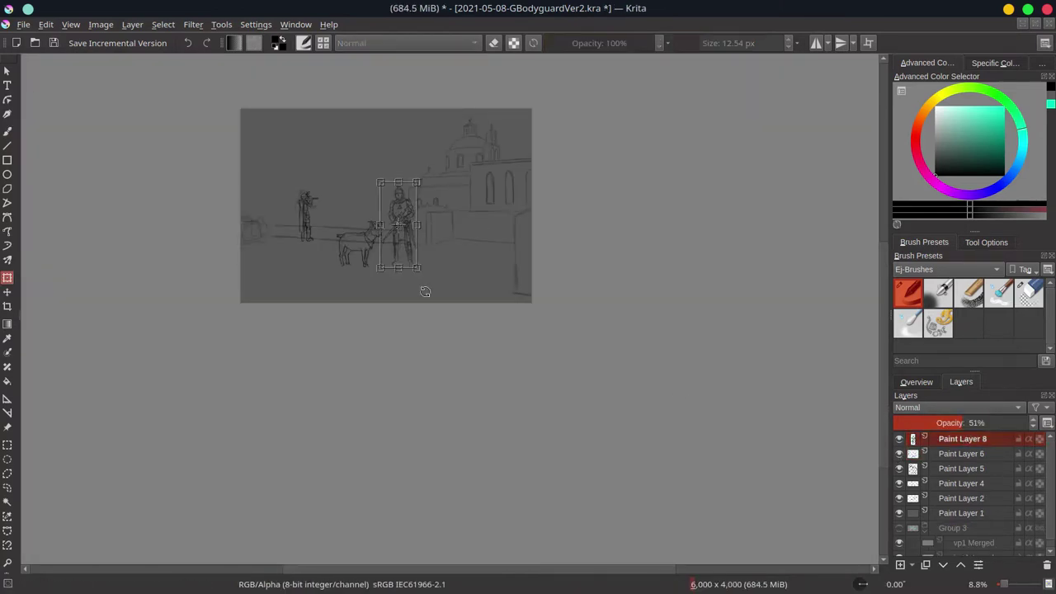
pyautogui.press('Return')
pyautogui.press('t')
pyautogui.click(901, 483)
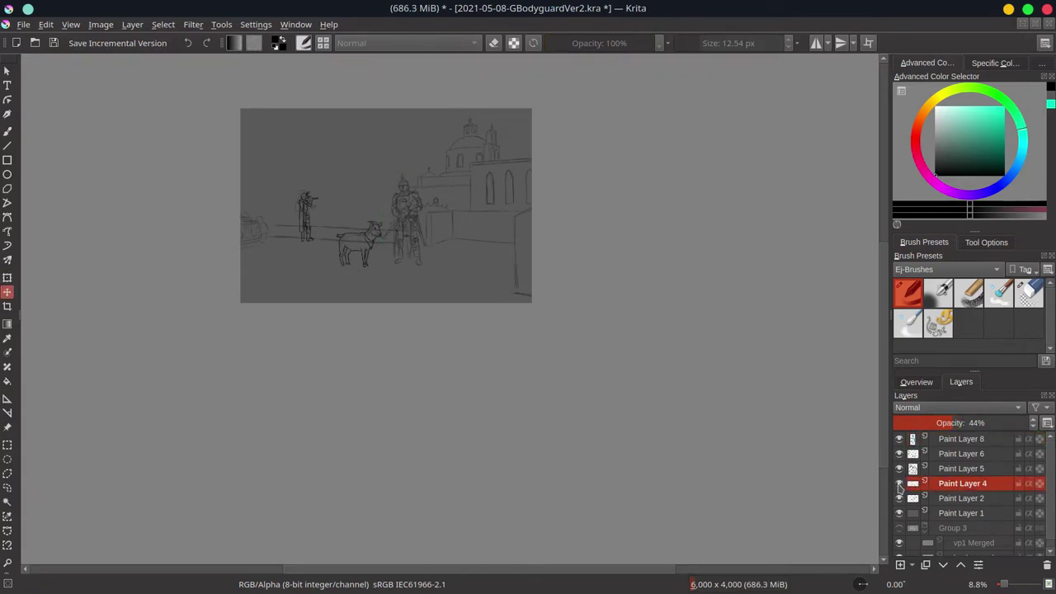
pyautogui.click(1047, 566)
# - Add Paint Layer 9 on top and flip the canvas view to check proportions
pyautogui.click(961, 438)
pyautogui.press('Insert')
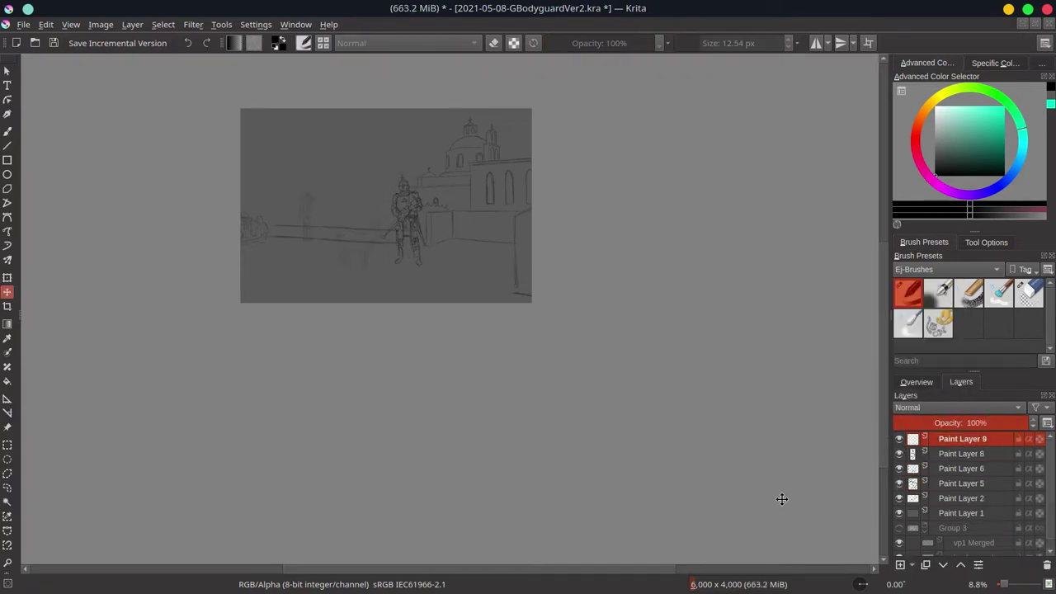
pyautogui.press('m')
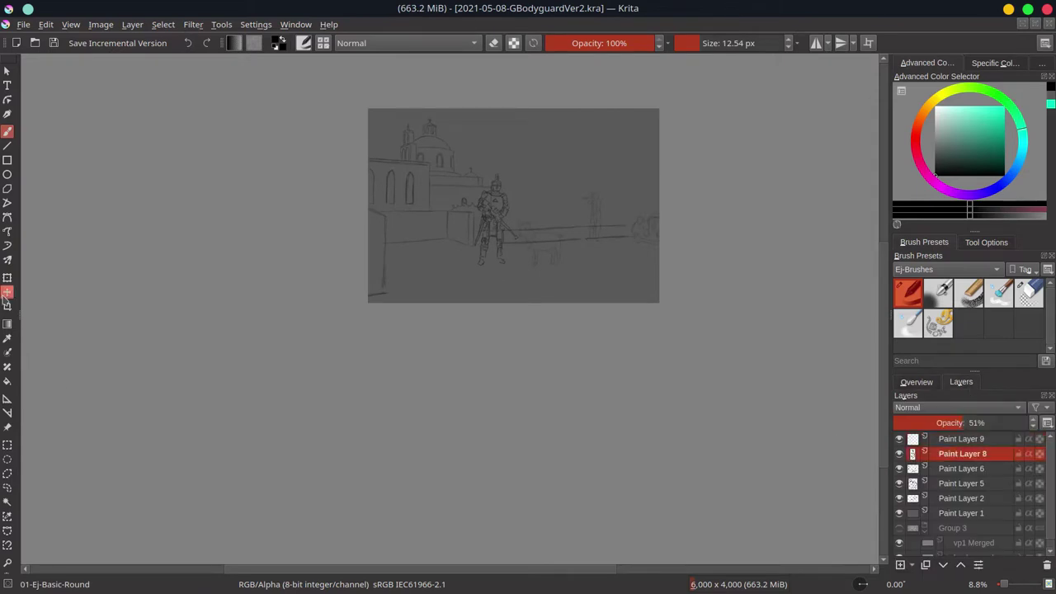
pyautogui.click(1046, 564)
pyautogui.click(962, 382)
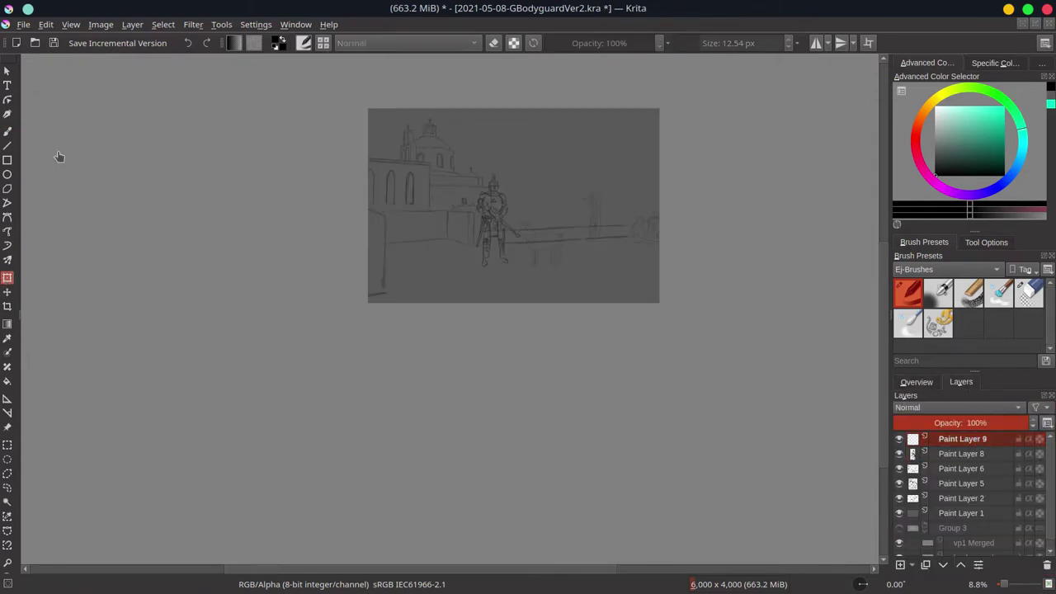
pyautogui.click(8, 130)
pyautogui.scroll(5, 515, 445)
pyautogui.scroll(-3, 515, 446)
# - Select Paint Layer 8, try a transform, and mirror the view to check the guard
pyautogui.click(961, 453)
pyautogui.click(132, 24)
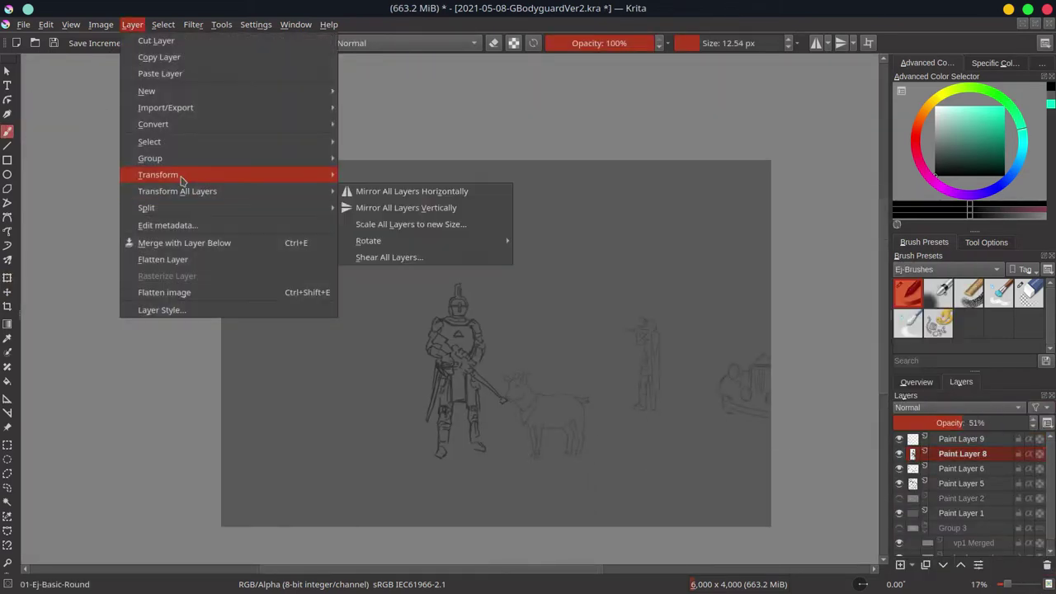
pyautogui.press('Escape')
pyautogui.click(7, 292)
pyautogui.click(7, 277)
pyautogui.click(916, 381)
pyautogui.click(1046, 565)
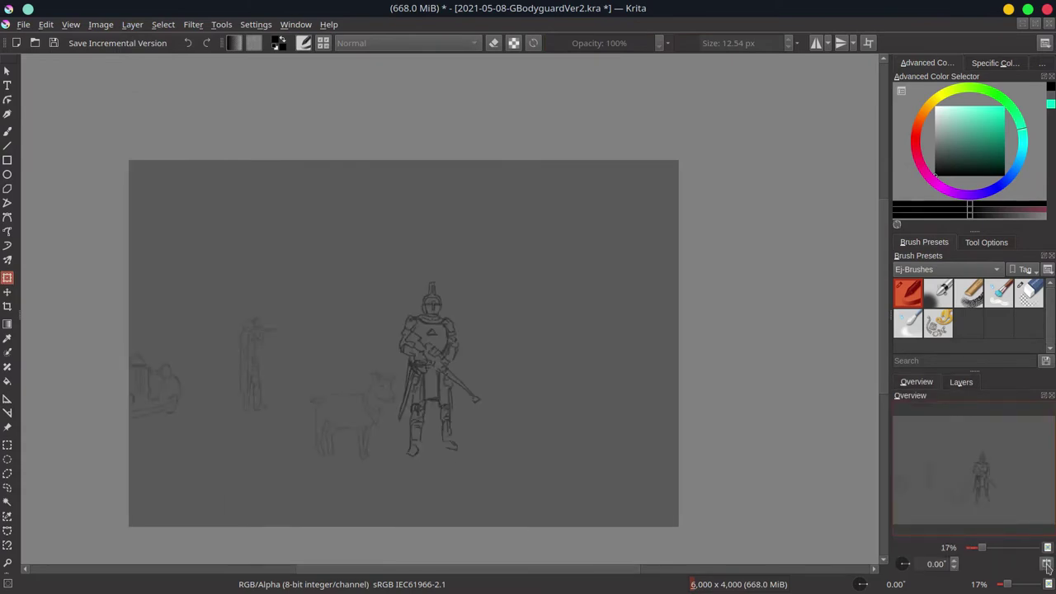
pyautogui.click(1047, 565)
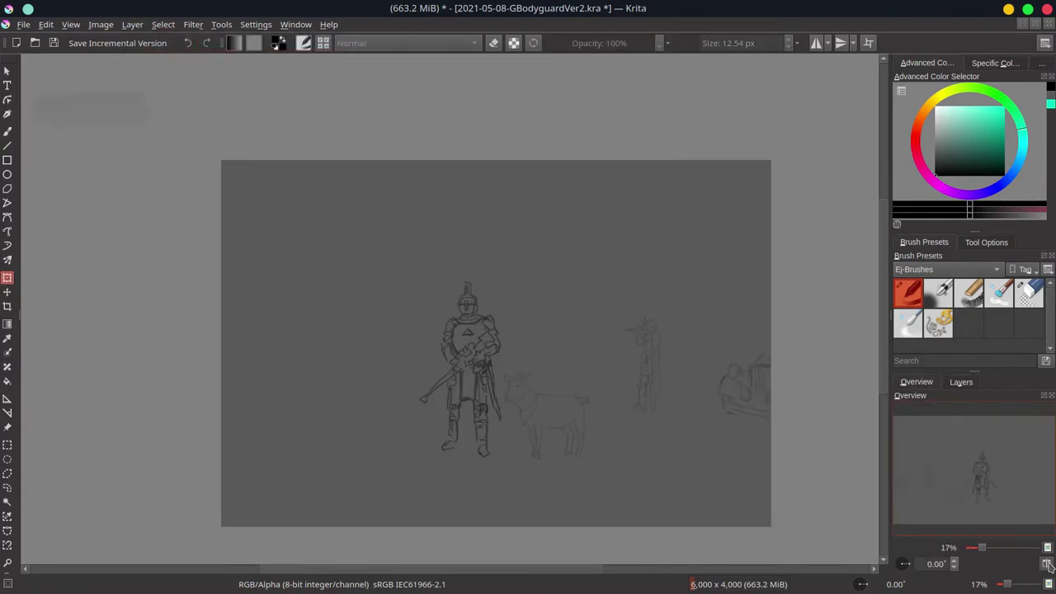
pyautogui.click(961, 381)
# - Ink the guard's hip and left leg on Paint Layer 9, then nudge the leg lines into place
pyautogui.press('b')
pyautogui.scroll(2, 468, 306)
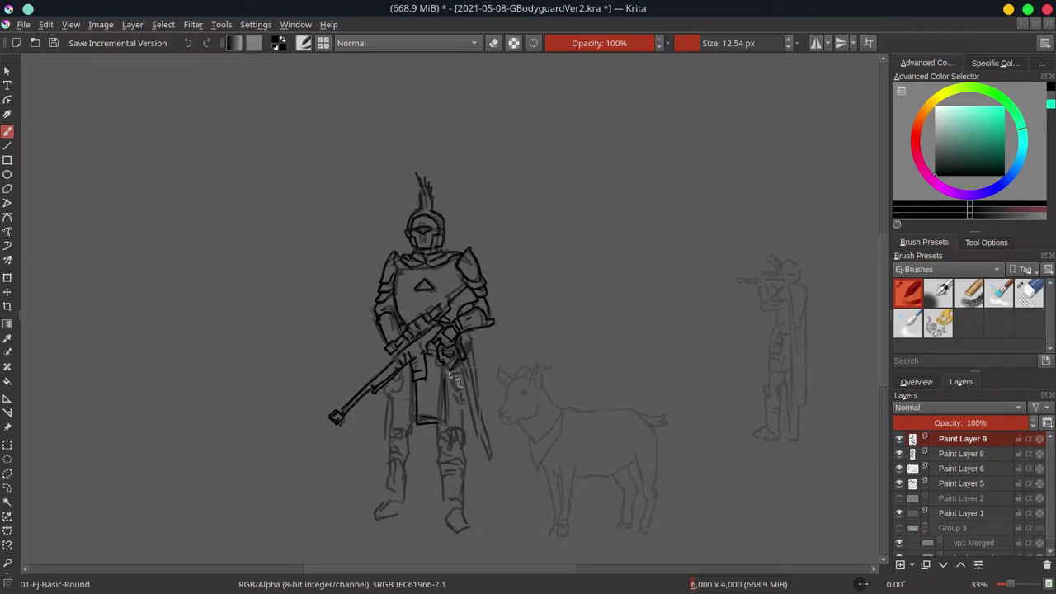
pyautogui.moveTo(471, 370); pyautogui.dragTo(481, 438)
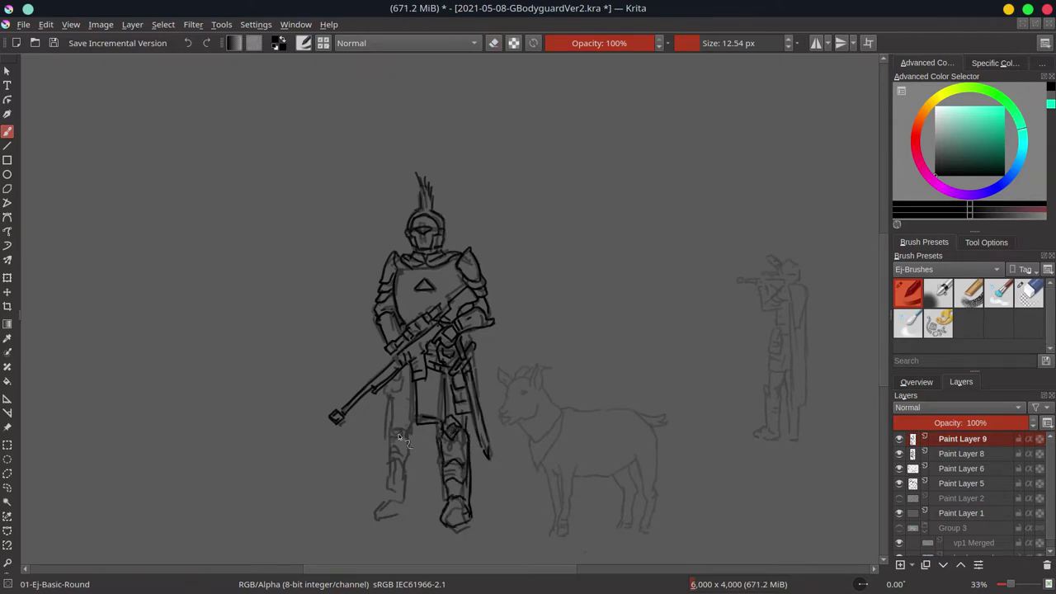
pyautogui.moveTo(392, 450); pyautogui.dragTo(416, 495)
pyautogui.moveTo(375, 417); pyautogui.dragTo(413, 426)
pyautogui.press('t')
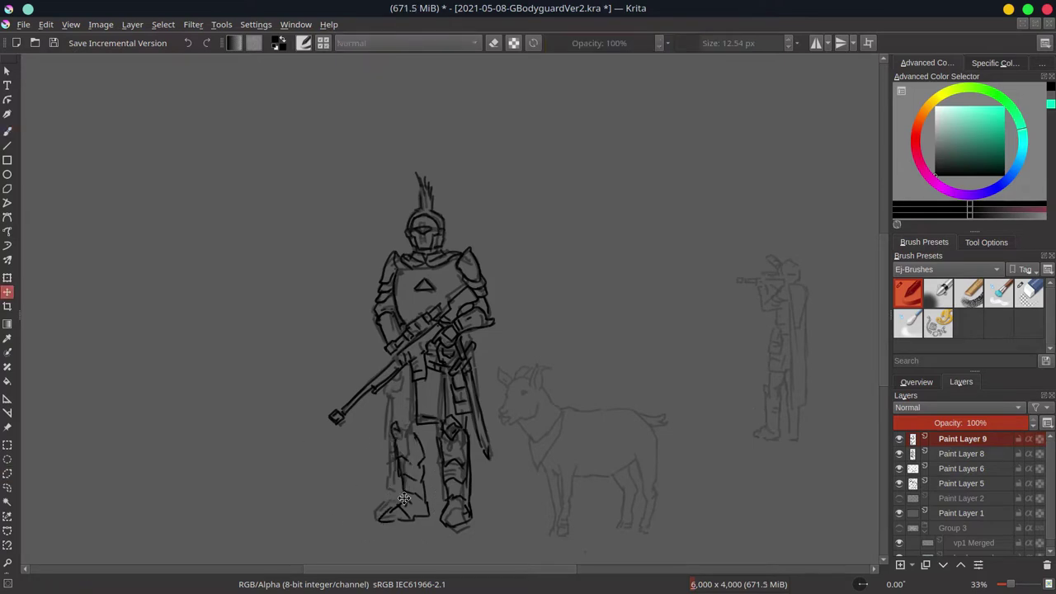
pyautogui.moveTo(403, 495); pyautogui.dragTo(408, 498)
# - Ink the goat's head, horns, belly and front leg, saving before and after
pyautogui.press('b')
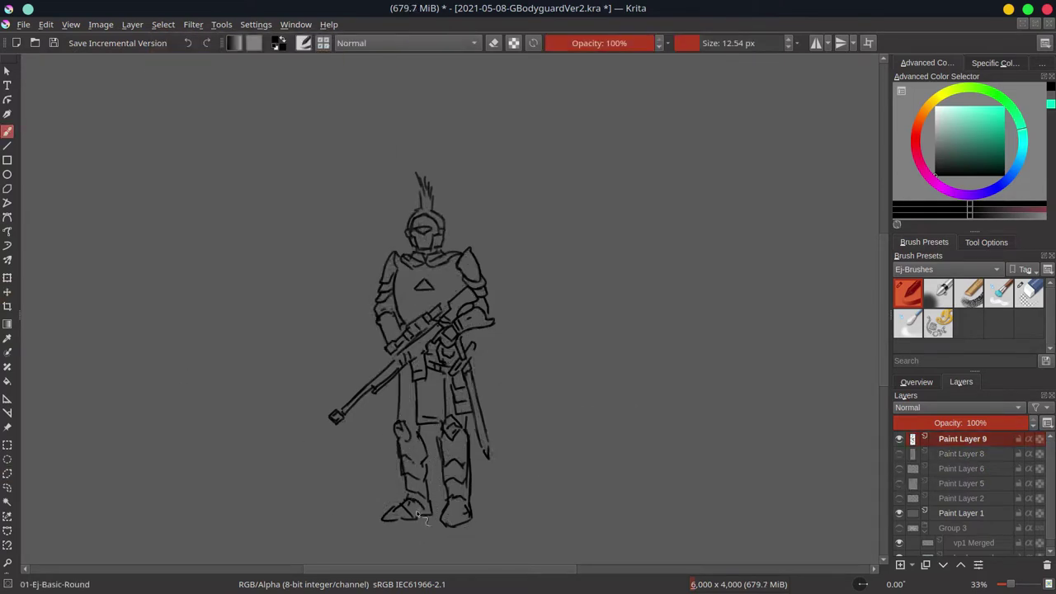
pyautogui.hotkey('ctrl', 's')
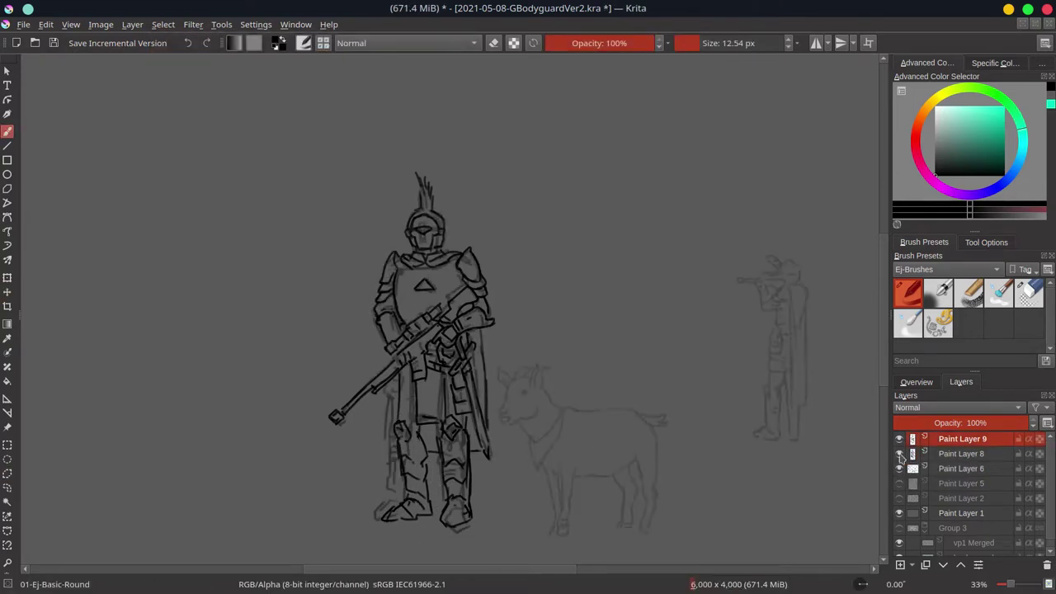
pyautogui.moveTo(498, 369)
pyautogui.mouseDown()
pyautogui.moveTo(540, 364)
pyautogui.moveTo(531, 444)
pyautogui.mouseUp()
pyautogui.moveTo(576, 476); pyautogui.dragTo(615, 472)
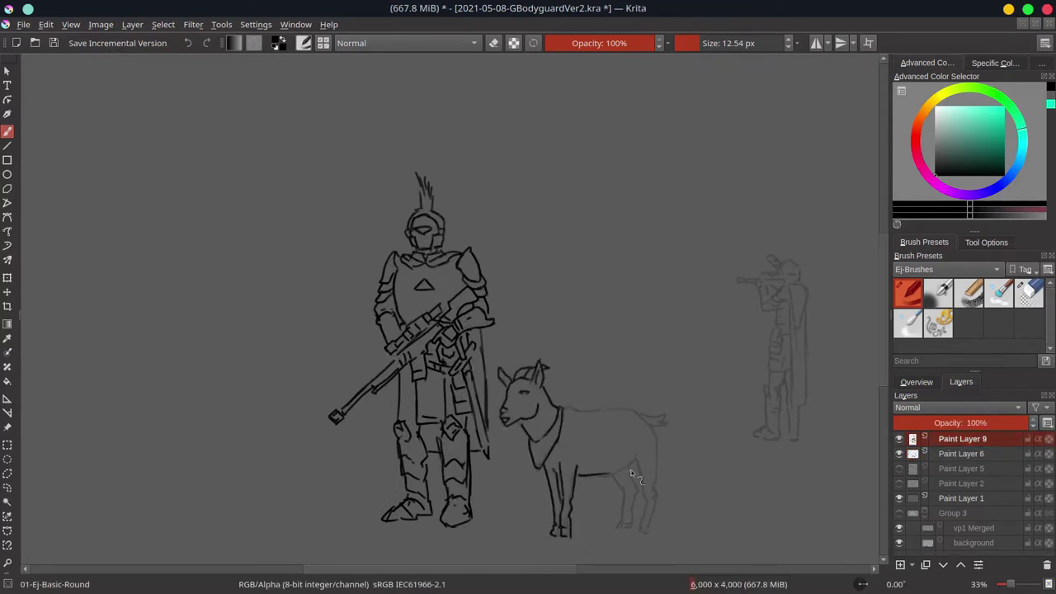
pyautogui.hotkey('ctrl', 'r')
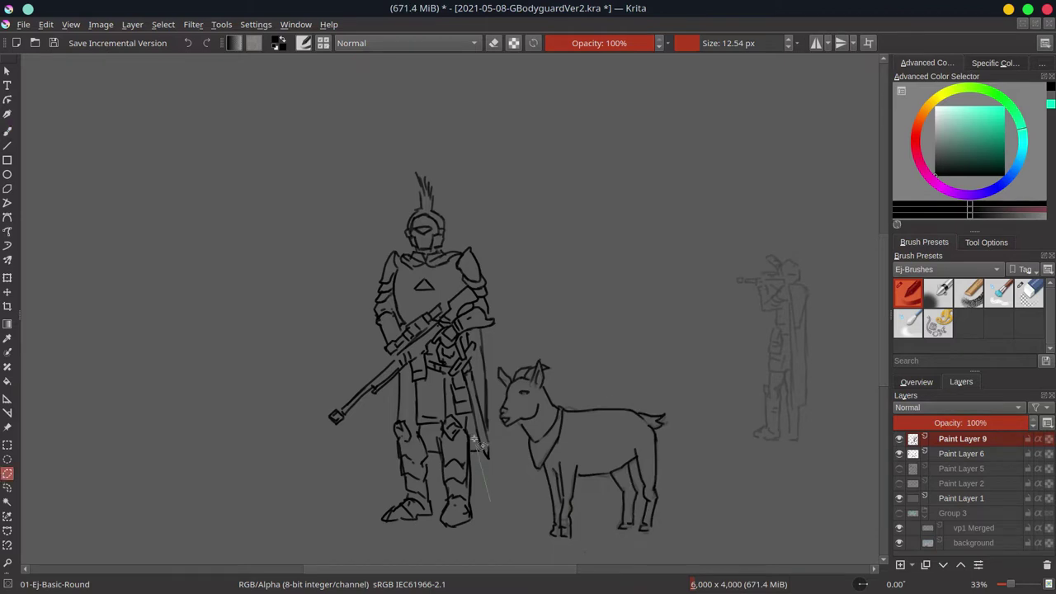
pyautogui.press('b')
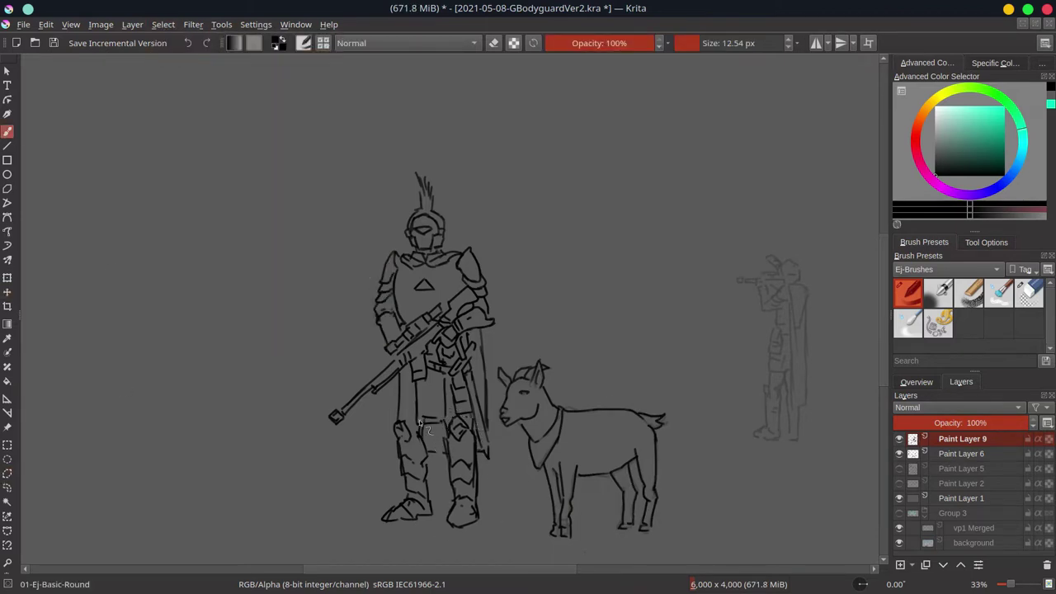
pyautogui.hotkey('ctrl', 's')
# - Mirror the view and transform a freehand selection of the guard's lower body
pyautogui.press('m')
pyautogui.hotkey('ctrl', 'r')
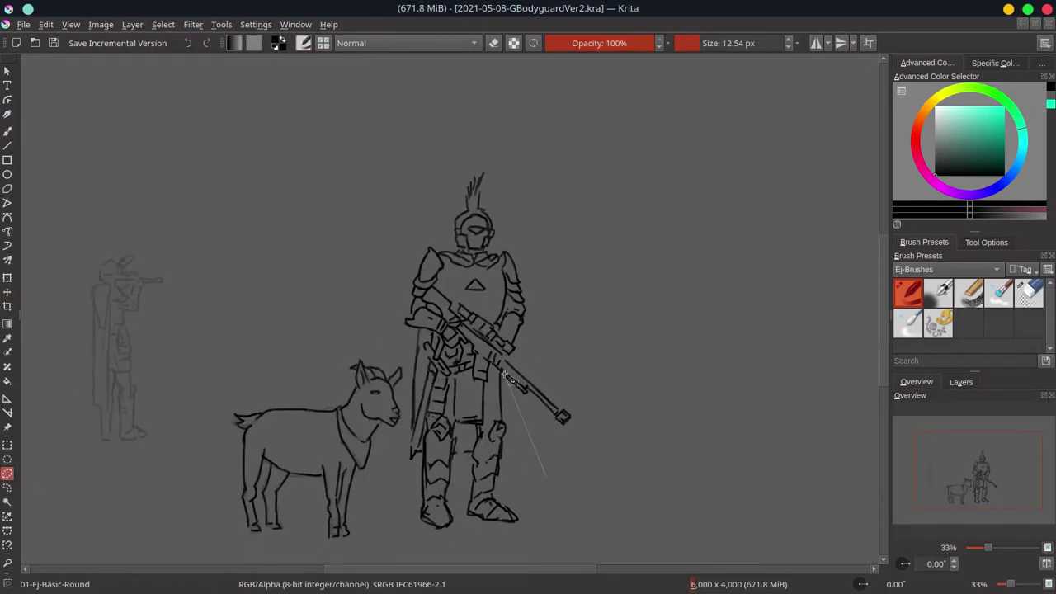
pyautogui.hotkey('ctrl', 't')
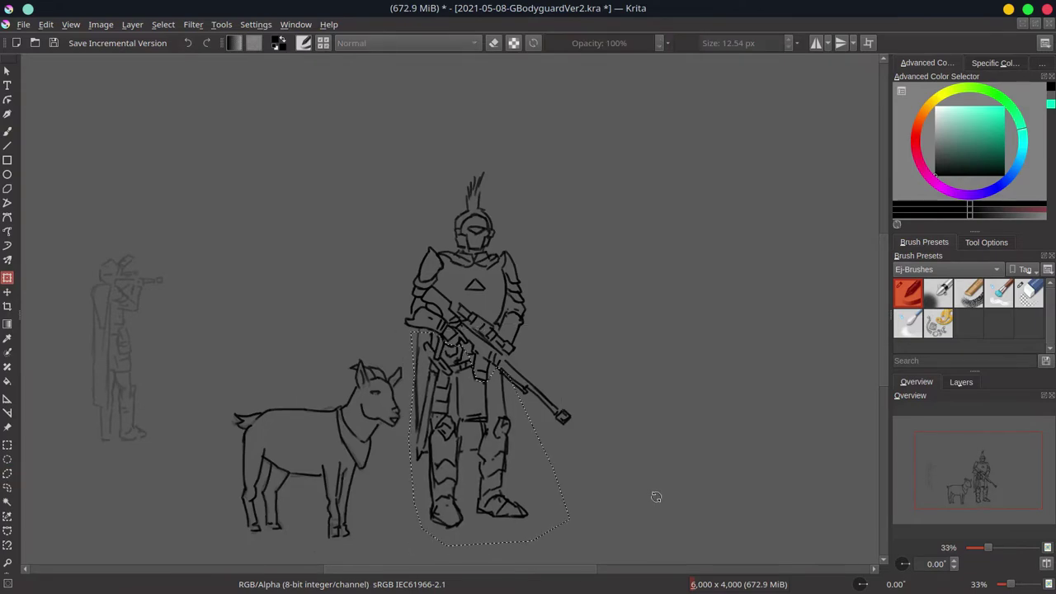
pyautogui.click(1048, 564)
pyautogui.press('b')
# - Ink the photographer's sword, cape and legs, erase stray leg strokes, and mirror the view back
pyautogui.moveTo(764, 332); pyautogui.dragTo(796, 403)
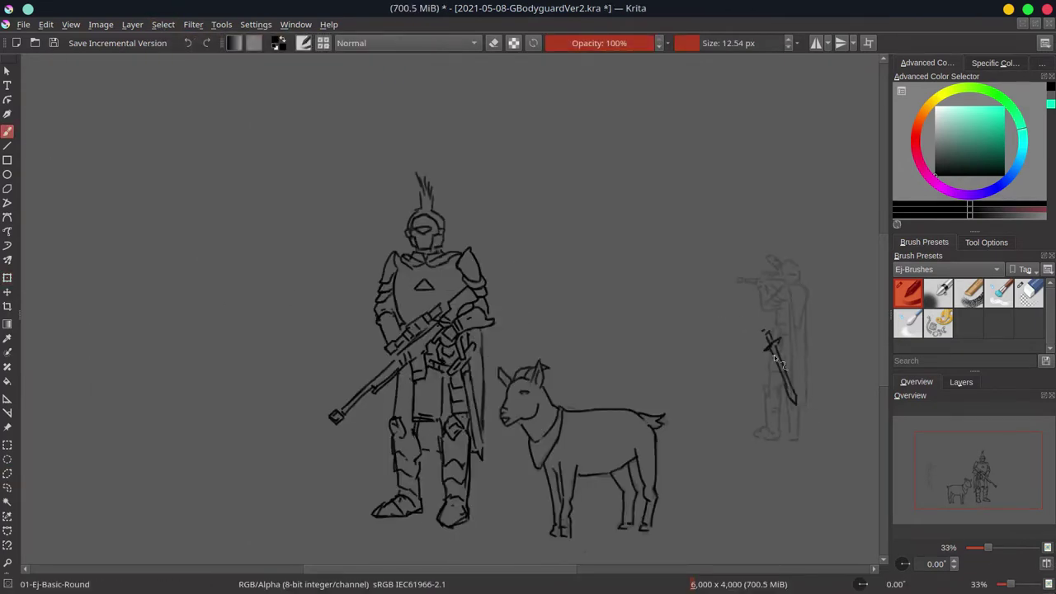
pyautogui.moveTo(794, 287); pyautogui.dragTo(803, 435)
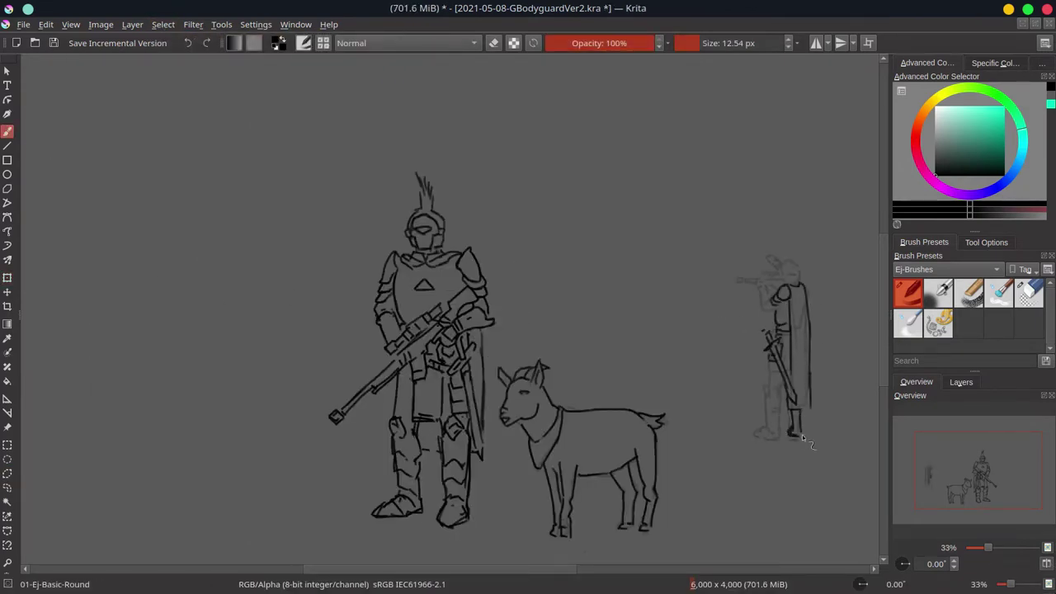
pyautogui.moveTo(781, 388); pyautogui.dragTo(768, 436)
pyautogui.press('l')
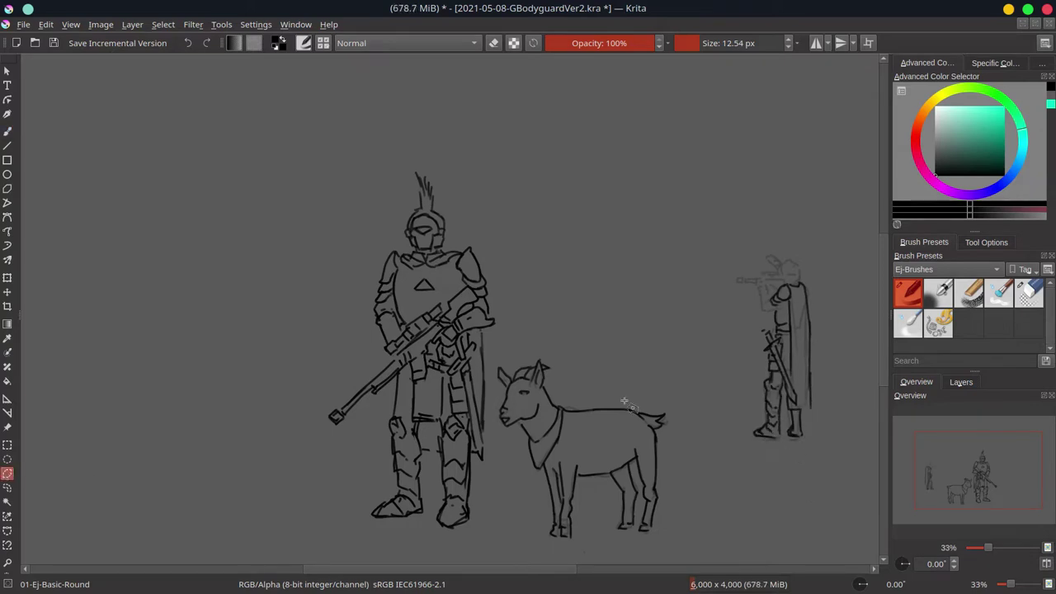
pyautogui.moveTo(735, 386); pyautogui.dragTo(733, 384)
pyautogui.press('Delete')
pyautogui.press('b')
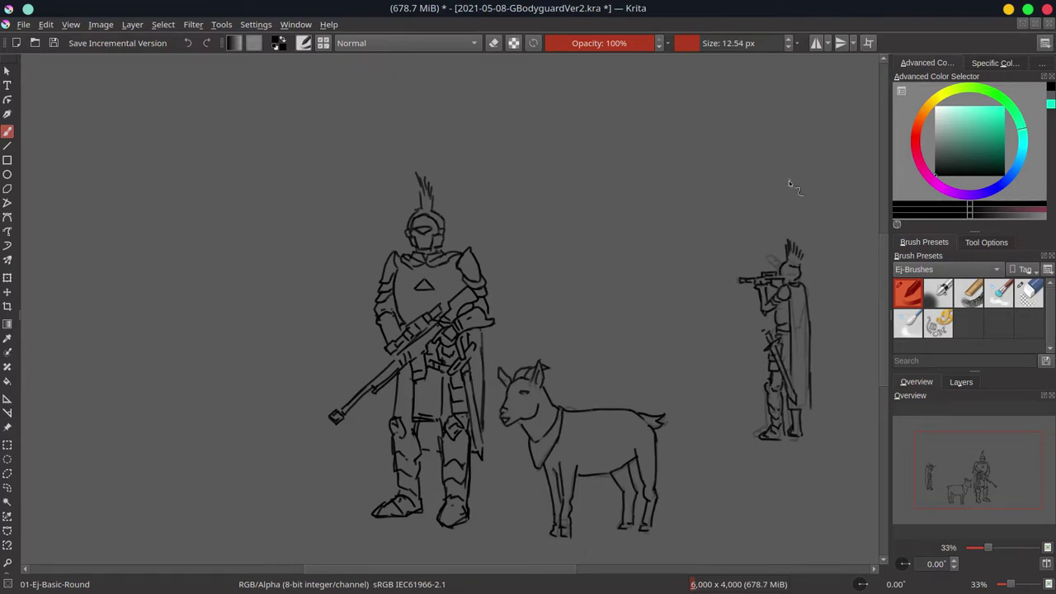
pyautogui.press('m')
pyautogui.click(962, 383)
pyautogui.scroll(-3, 243, 183)
pyautogui.scroll(3, 396, 314)
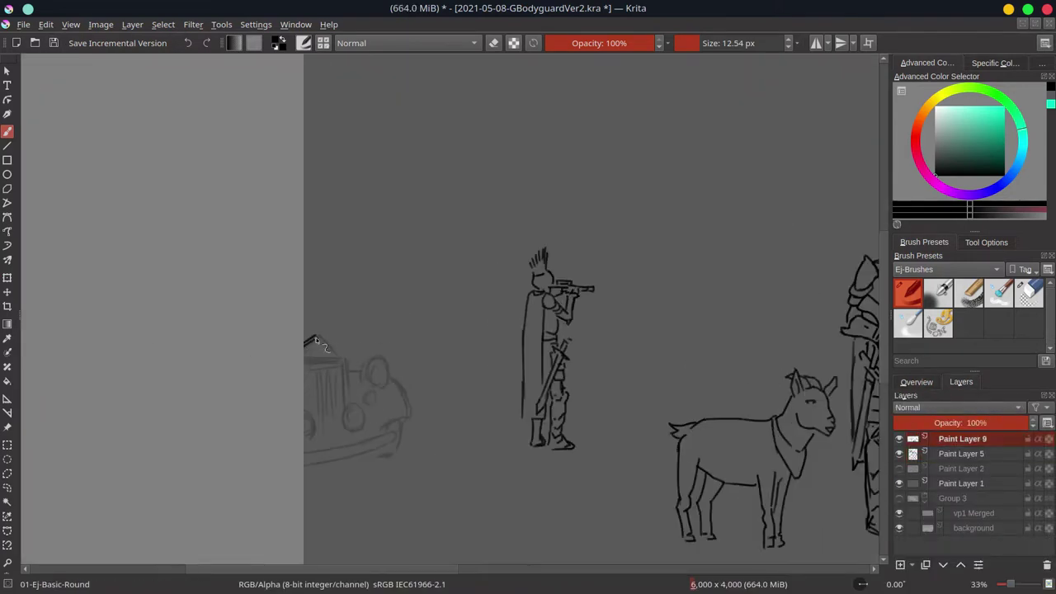
# - Ink the vintage car's roof, body, bumper and radiator grille
pyautogui.moveTo(316, 341)
pyautogui.mouseDown()
pyautogui.moveTo(347, 429)
pyautogui.moveTo(307, 424)
pyautogui.mouseUp()
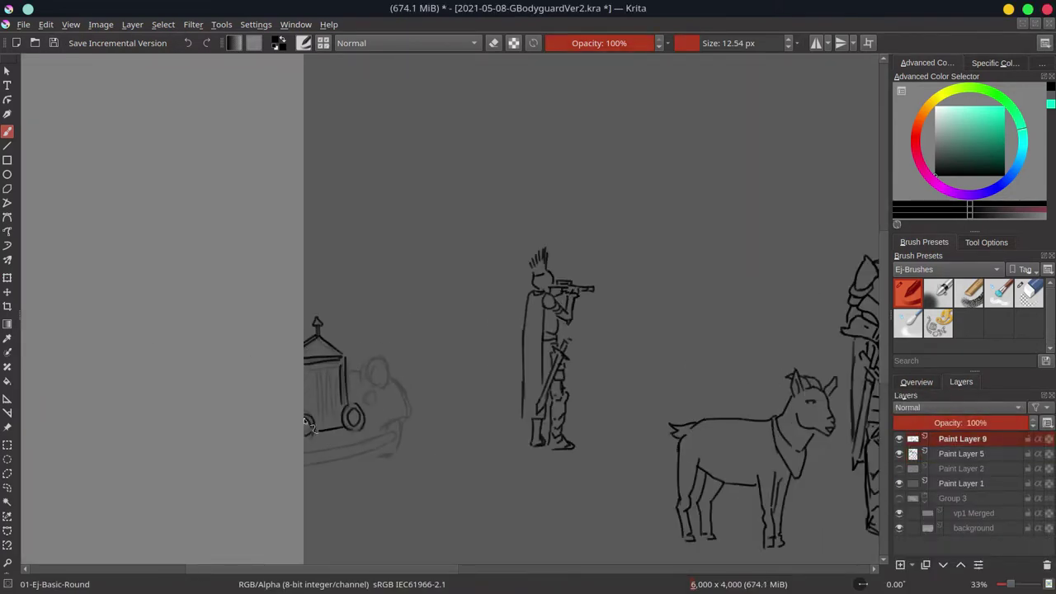
pyautogui.moveTo(359, 456); pyautogui.dragTo(315, 429)
pyautogui.moveTo(313, 371)
pyautogui.mouseDown()
pyautogui.moveTo(321, 431)
pyautogui.moveTo(312, 381)
pyautogui.mouseUp()
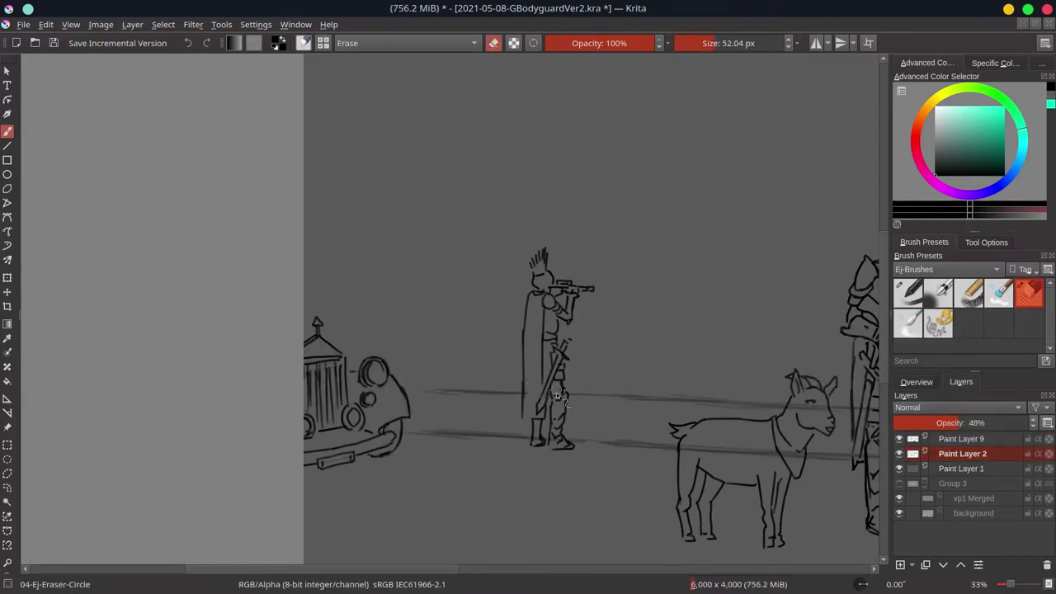
pyautogui.hscroll(5, 438, 419)
# - Switch to eraser mode and move Group 3's photo layers into the hidden 'originals' group
pyautogui.press('e')
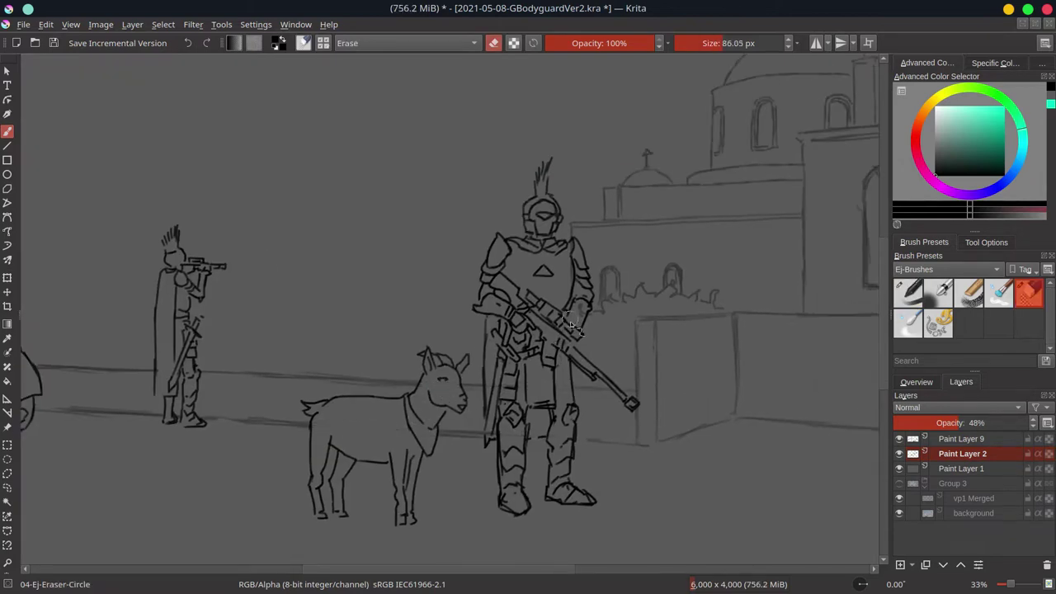
pyautogui.scroll(-5, 429, 393)
pyautogui.rightClick(962, 454)
pyautogui.click(916, 382)
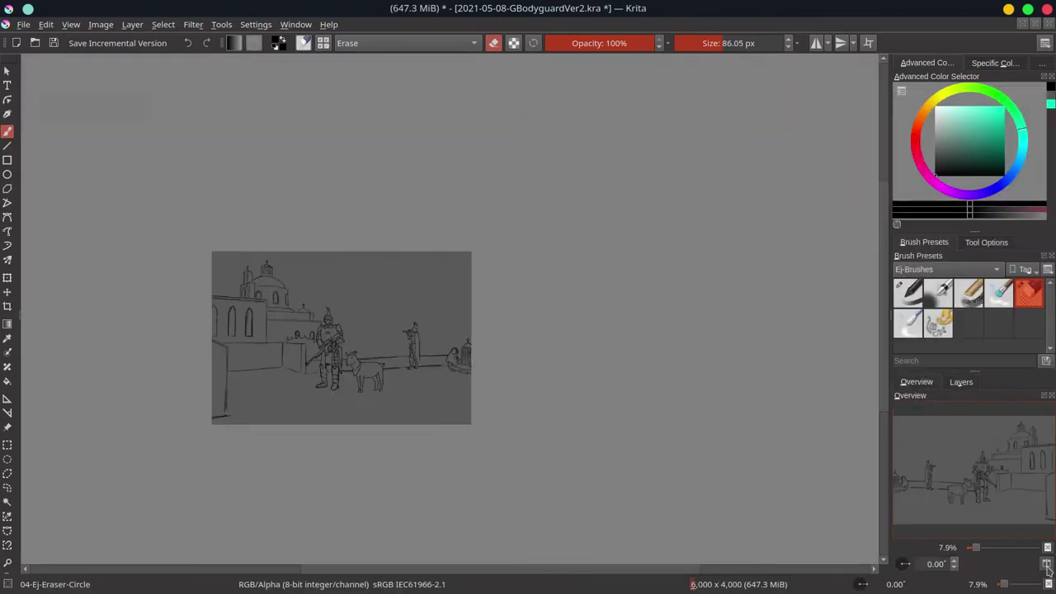
pyautogui.click(961, 382)
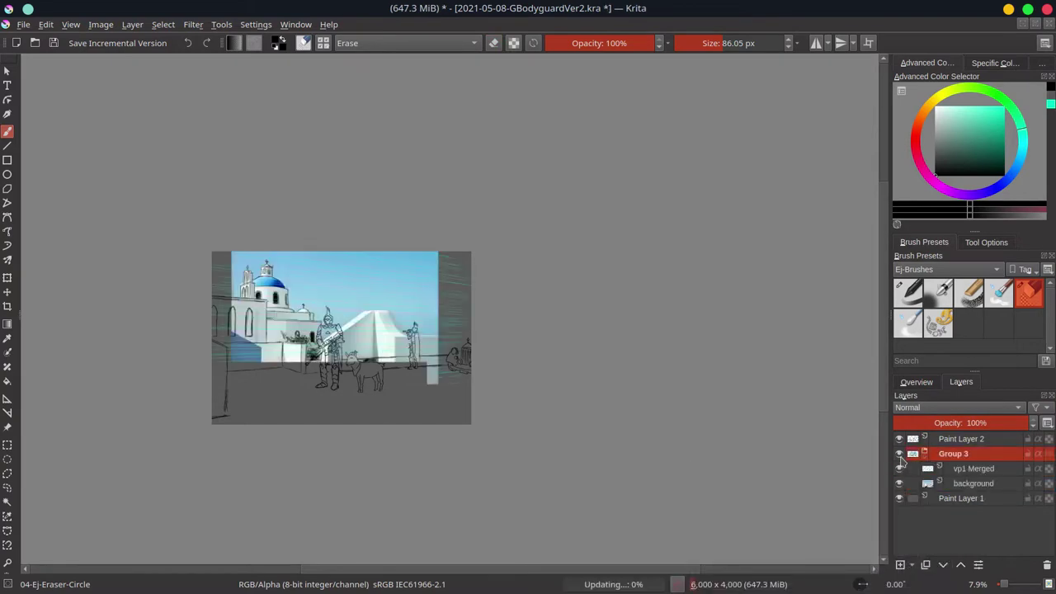
pyautogui.rightClick(962, 438)
pyautogui.click(912, 215)
pyautogui.moveTo(953, 468); pyautogui.dragTo(969, 441)
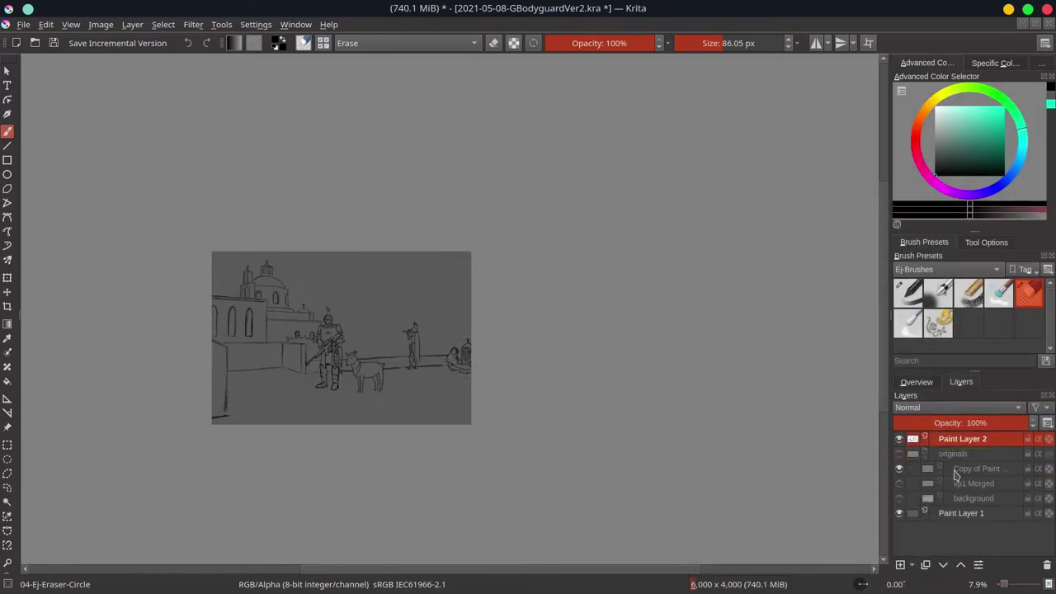
# - Merge Paint Layer 2 down into Paint Layer 2 Merged and save the file
pyautogui.rightClick(962, 467)
pyautogui.click(883, 210)
pyautogui.scroll(-1, 570, 378)
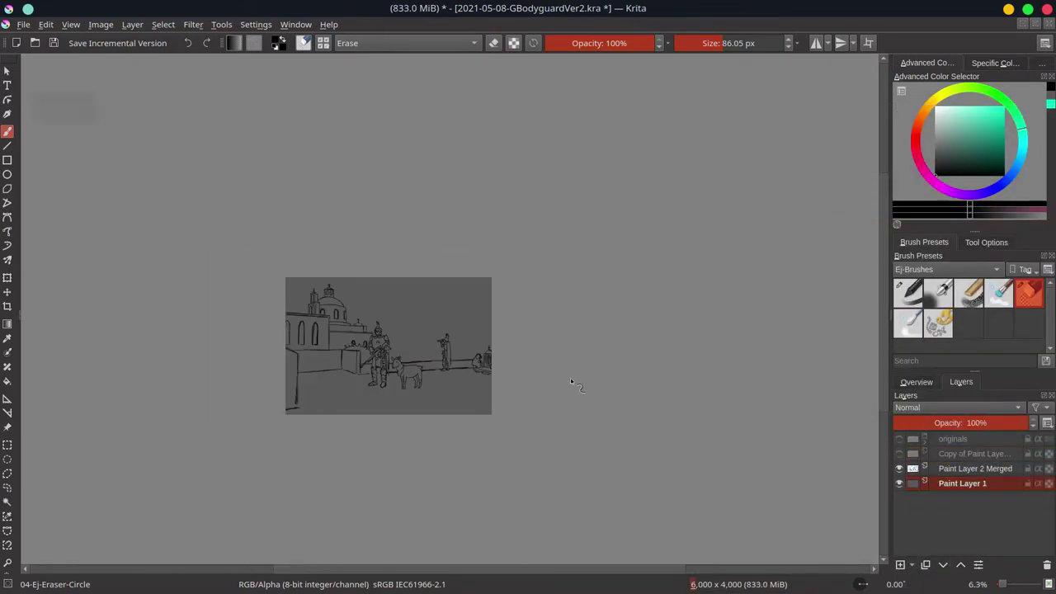
pyautogui.click(101, 24)
pyautogui.press('Escape')
# - Open the Palette docker, choose the Shapes-Mecha brush and a light grey colour
pyautogui.click(928, 62)
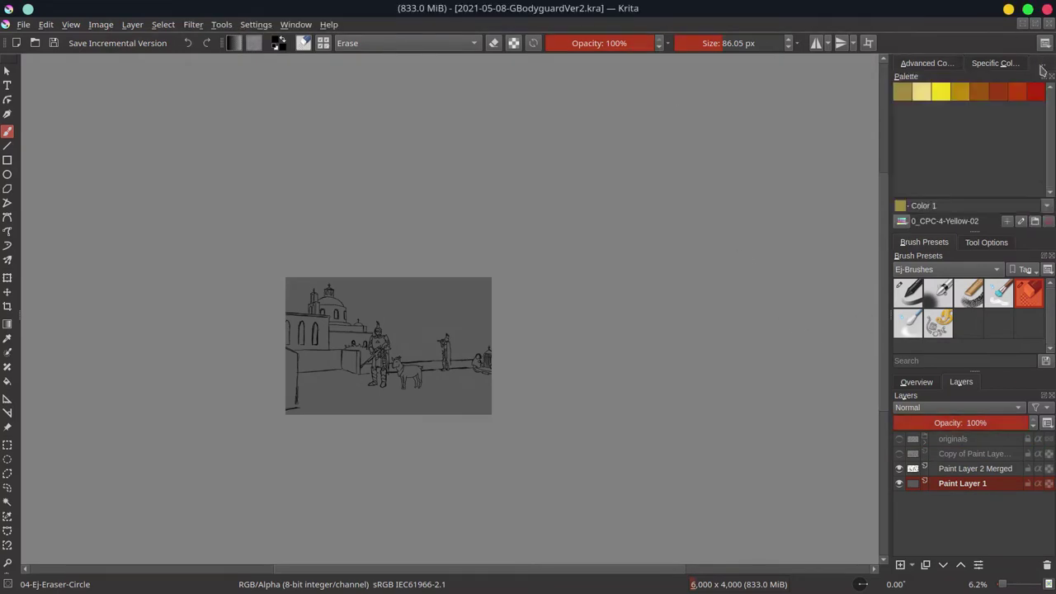
pyautogui.click(941, 221)
pyautogui.click(954, 162)
pyautogui.click(938, 324)
pyautogui.click(999, 92)
# - Paint light and dark grey cloud strokes across the sky
pyautogui.moveTo(387, 330)
pyautogui.mouseDown()
pyautogui.moveTo(469, 349)
pyautogui.moveTo(479, 331)
pyautogui.mouseUp()
pyautogui.moveTo(355, 318); pyautogui.dragTo(487, 323)
pyautogui.click(903, 92)
pyautogui.moveTo(293, 289)
pyautogui.mouseDown()
pyautogui.moveTo(413, 285)
pyautogui.moveTo(483, 318)
pyautogui.mouseUp()
pyautogui.click(922, 91)
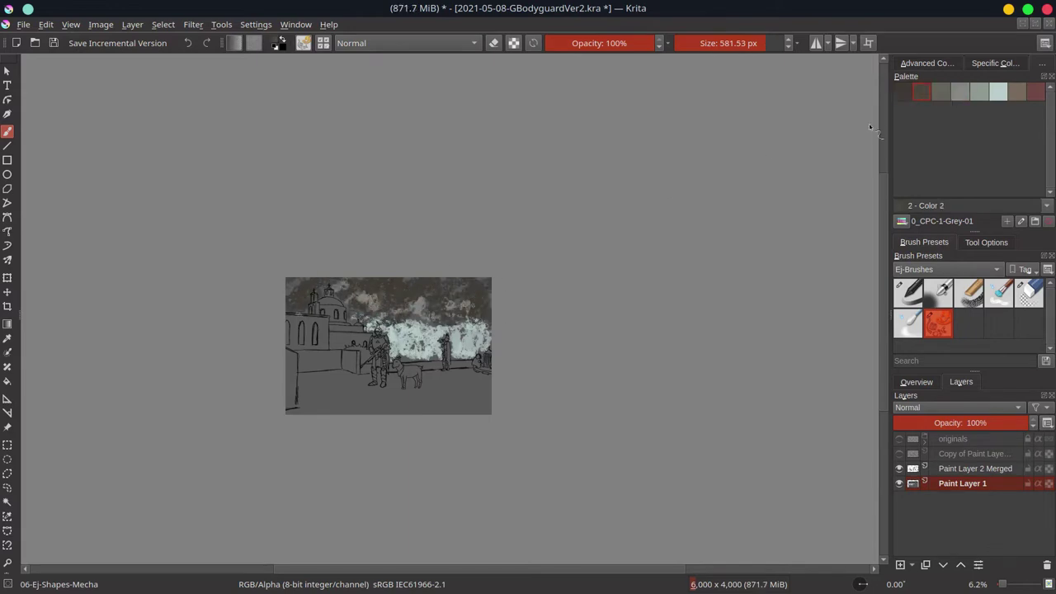
# - Wash reddish palette colour over the church walls and ground, then sample a muted orange
pyautogui.click(1037, 91)
pyautogui.moveTo(301, 297); pyautogui.dragTo(348, 356)
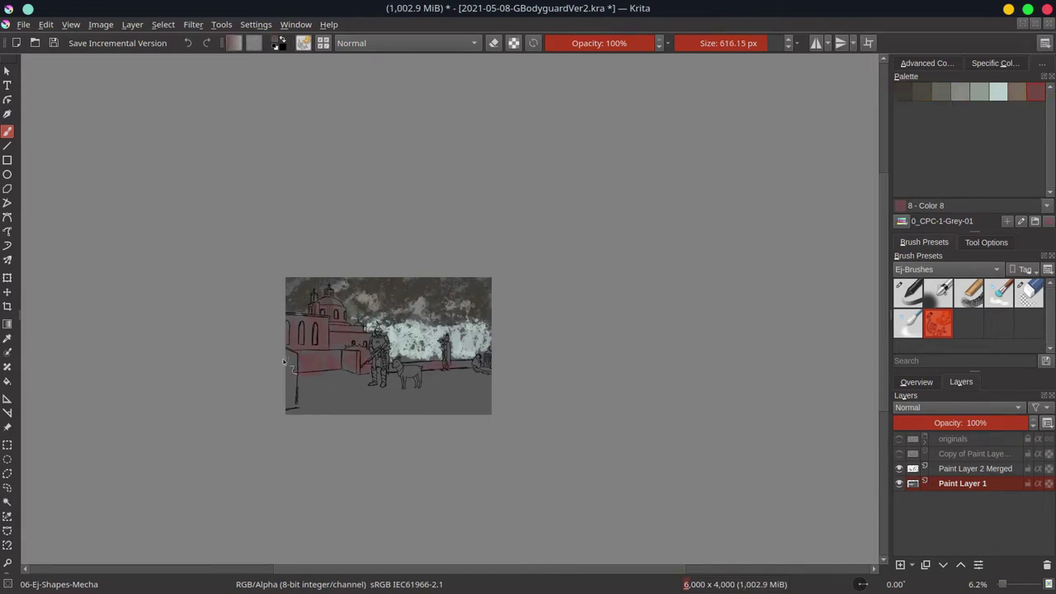
pyautogui.moveTo(466, 373); pyautogui.dragTo(387, 371)
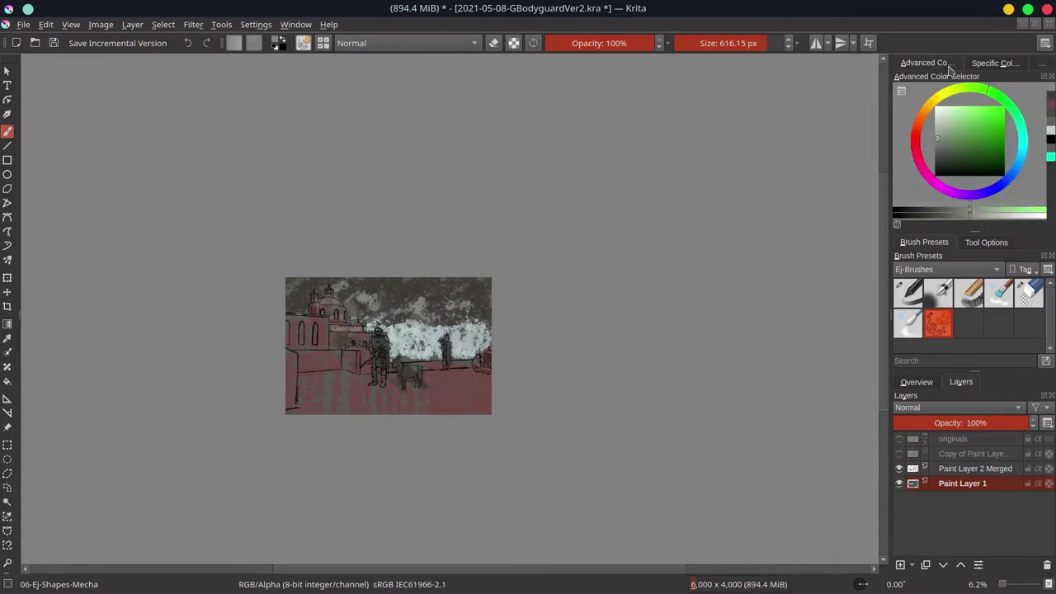
pyautogui.click(960, 92)
pyautogui.click(927, 63)
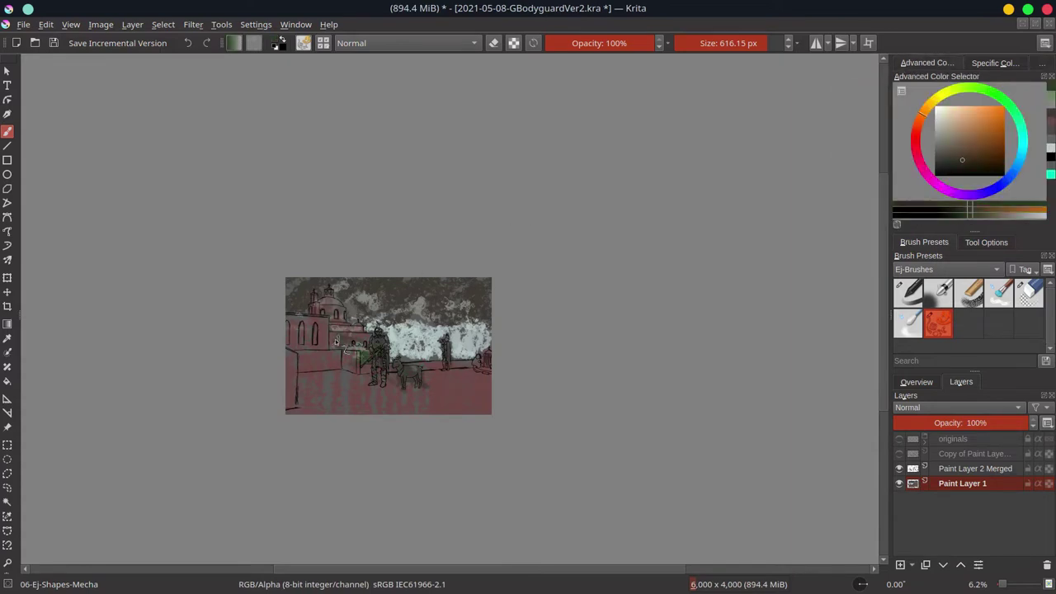
pyautogui.moveTo(385, 373); pyautogui.dragTo(421, 388)
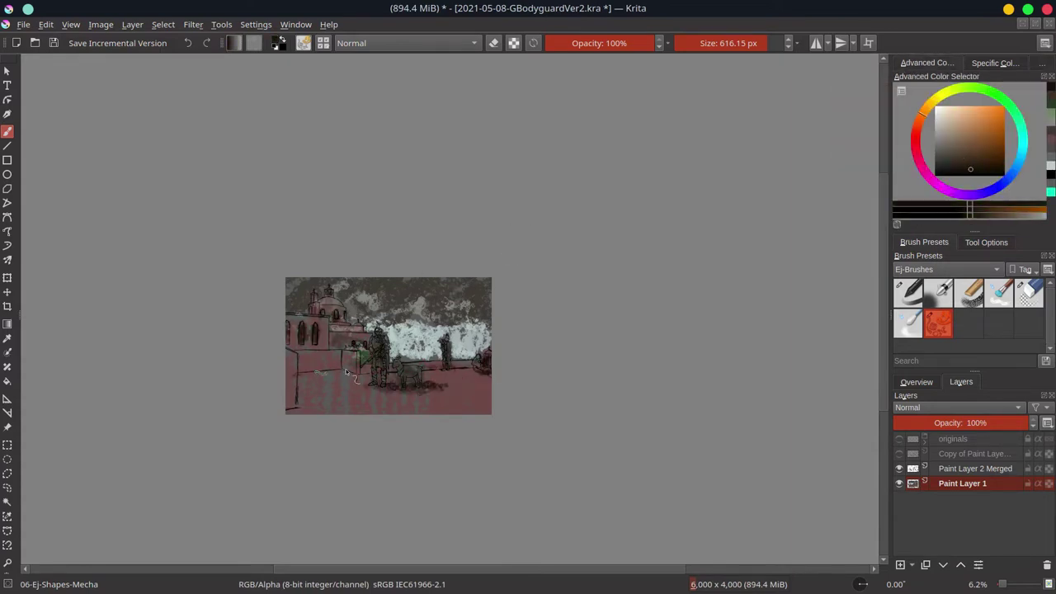
pyautogui.keyDown('ctrl'); pyautogui.click(417, 371); pyautogui.keyUp('ctrl')
# - With the Chalk-Grainy brush, paint pink along the bottom and dark strokes over the knight and street
pyautogui.press('/')
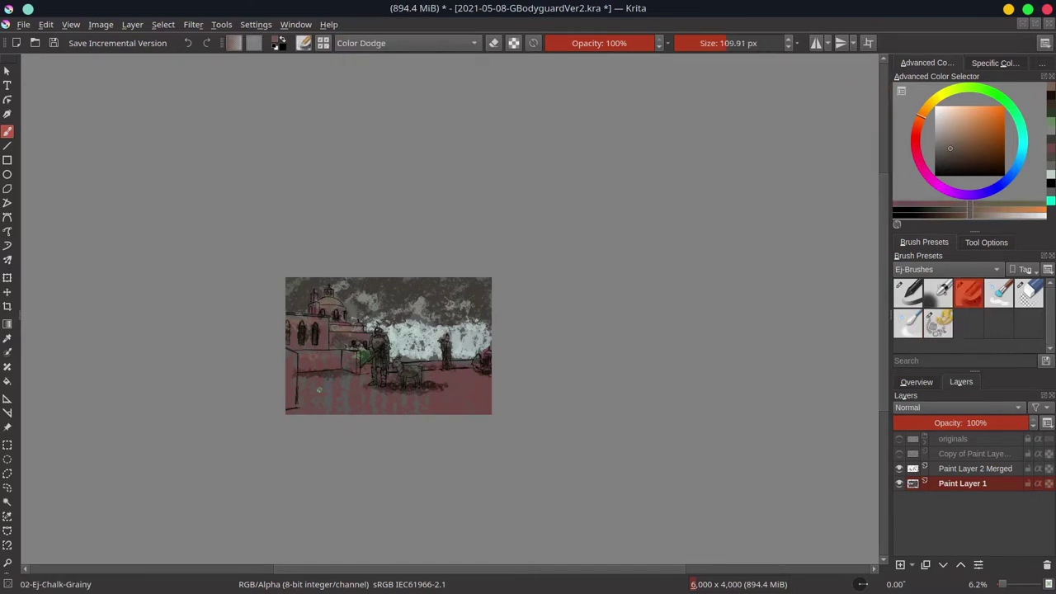
pyautogui.moveTo(299, 401); pyautogui.dragTo(487, 398)
pyautogui.click(995, 126)
pyautogui.scroll(3, 378, 372)
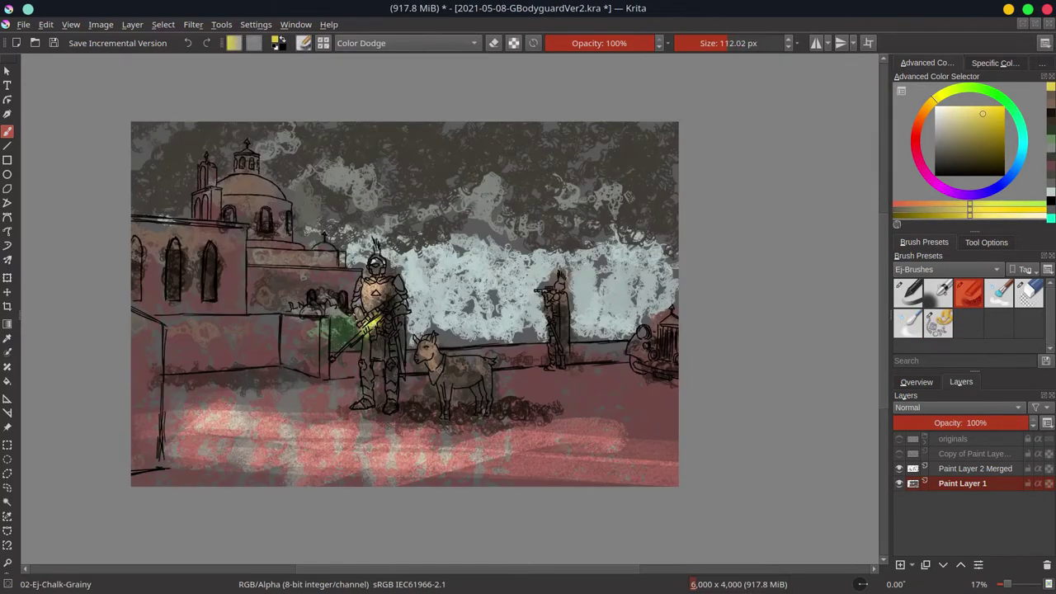
pyautogui.click(404, 43)
pyautogui.click(417, 89)
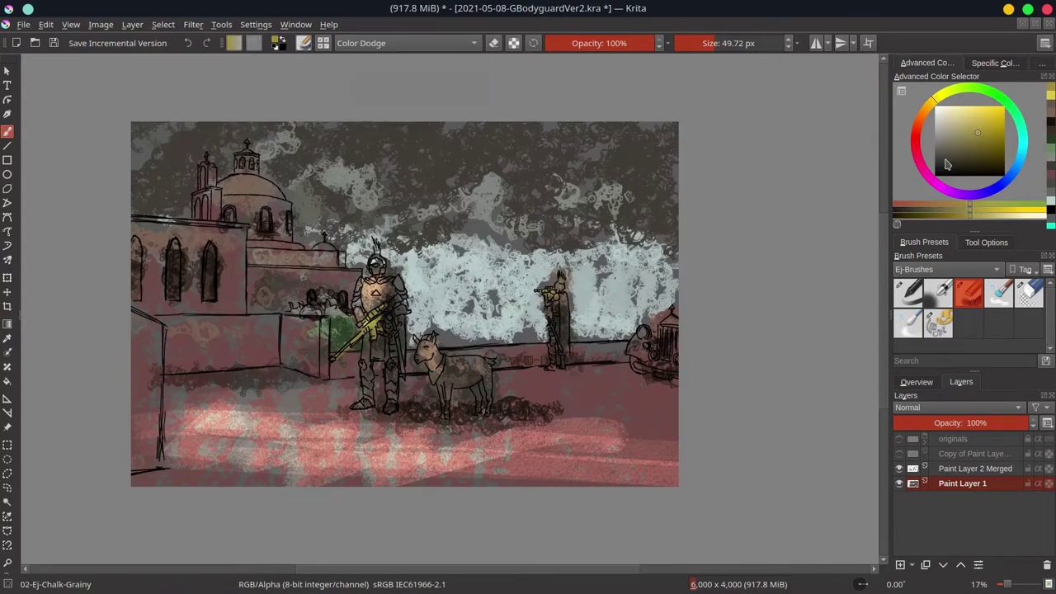
pyautogui.click(941, 162)
pyautogui.moveTo(365, 338); pyautogui.dragTo(368, 399)
pyautogui.moveTo(173, 429); pyautogui.dragTo(677, 434)
# - Mix a darkened green and paint it onto the right-hand soldier
pyautogui.click(930, 382)
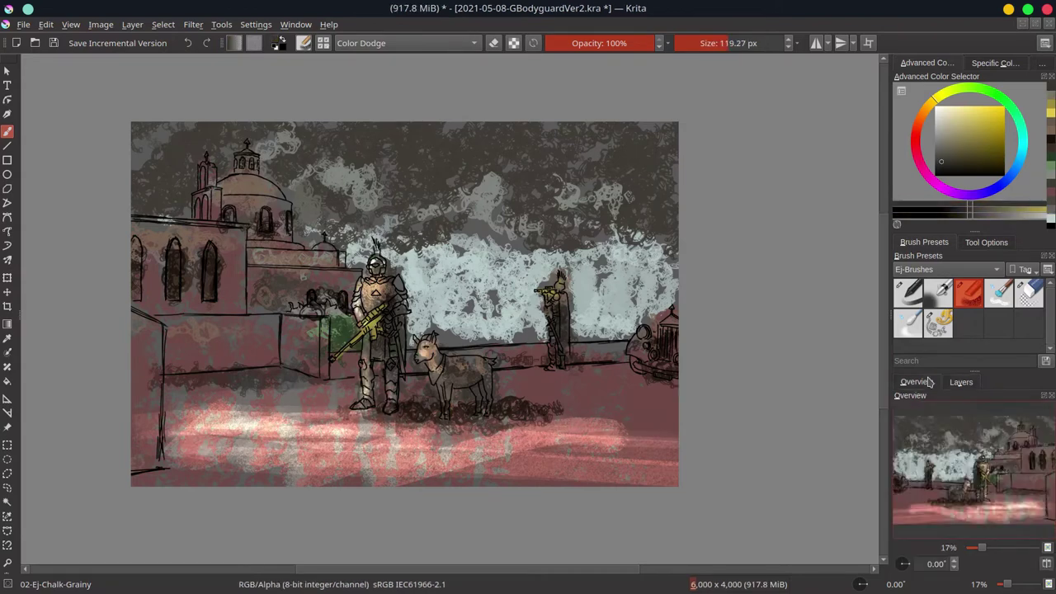
pyautogui.click(940, 142)
pyautogui.click(404, 43)
pyautogui.click(388, 99)
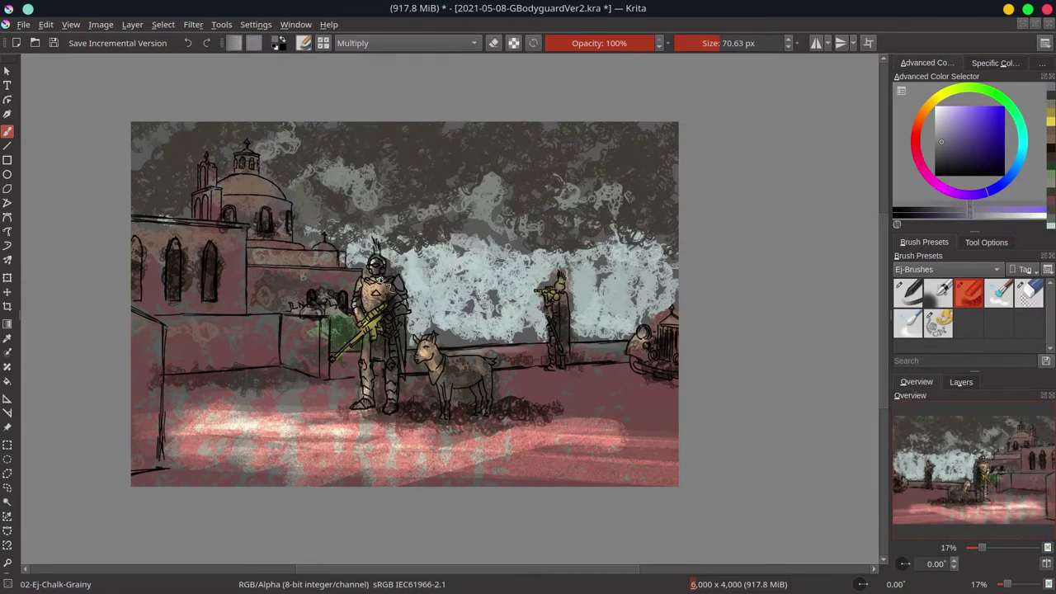
pyautogui.hotkey('alt', 'shift', 'n')
pyautogui.click(953, 89)
pyautogui.click(982, 129)
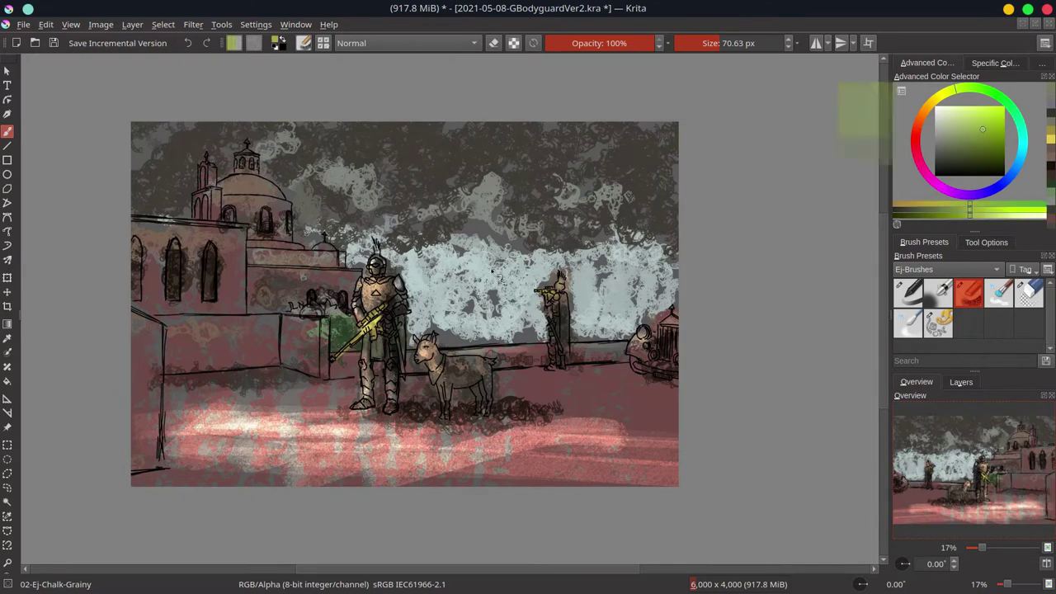
pyautogui.click(960, 139)
pyautogui.moveTo(560, 296); pyautogui.dragTo(569, 340)
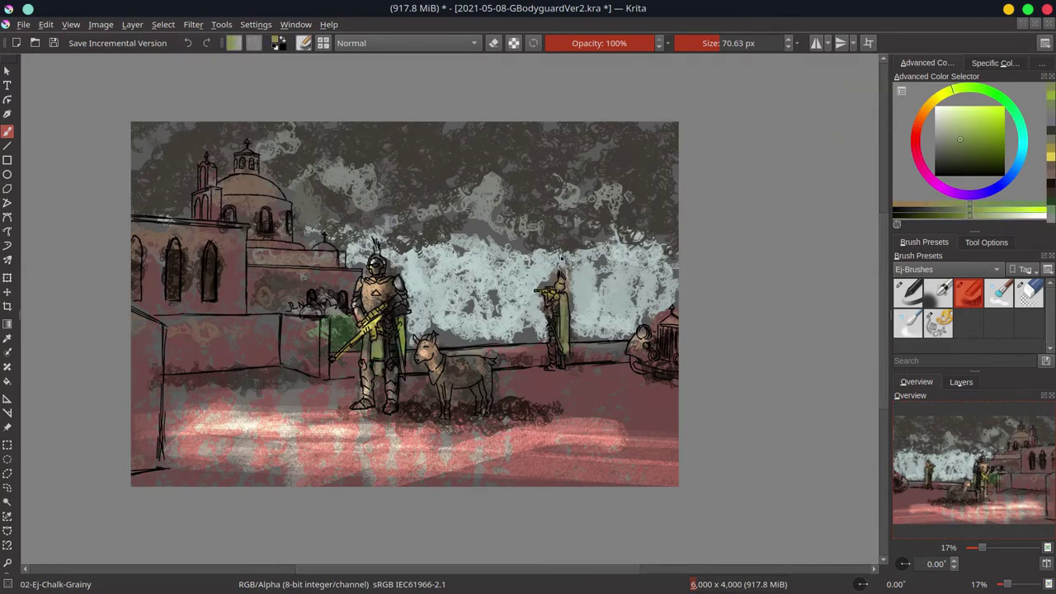
# - Paint a red scarf on the goat's neck using Color Dodge blending
pyautogui.click(920, 135)
pyautogui.click(947, 146)
pyautogui.moveTo(431, 361); pyautogui.dragTo(444, 386)
pyautogui.hotkey('alt', 'shift', 'd')
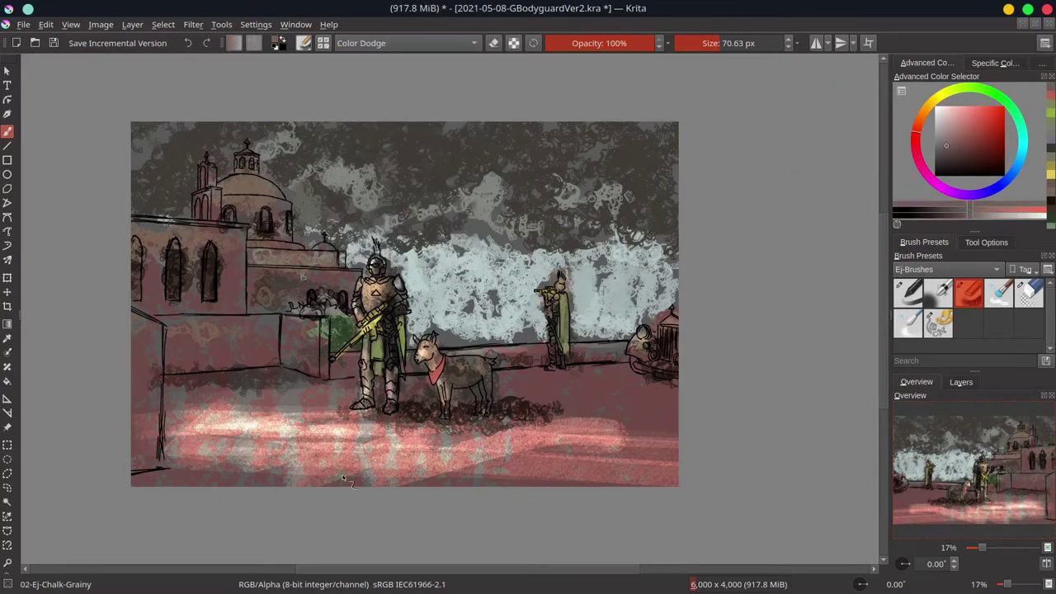
# - Add dark Multiply shading marks on the left wall and the ground under the figures
pyautogui.press('x')
pyautogui.hotkey('alt', 'shift', 'm')
pyautogui.moveTo(345, 480); pyautogui.dragTo(136, 481)
pyautogui.moveTo(347, 381); pyautogui.dragTo(161, 381)
pyautogui.press(']')
pyautogui.moveTo(203, 170); pyautogui.dragTo(268, 223)
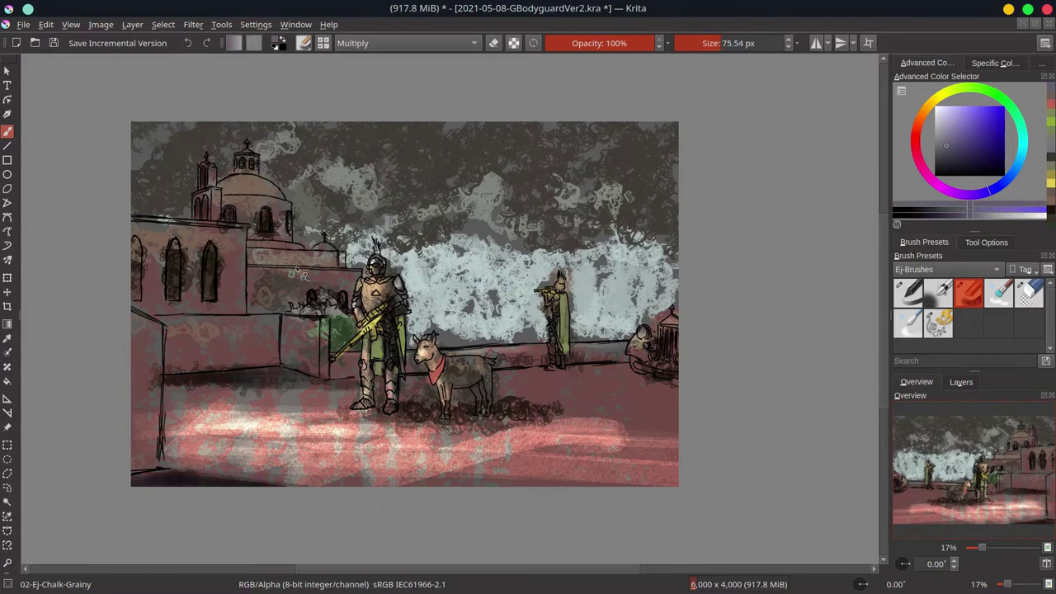
pyautogui.moveTo(299, 274); pyautogui.dragTo(652, 339)
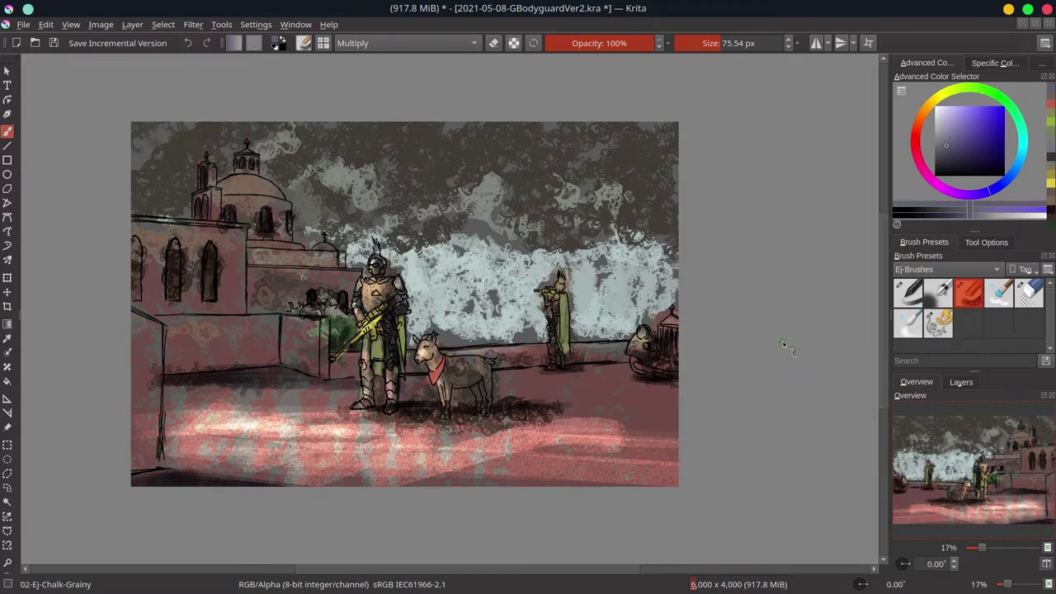
# - Save, then darken the upper-left sky with Multiply shading on a mirrored view
pyautogui.hotkey('alt', 'shift', 'n')
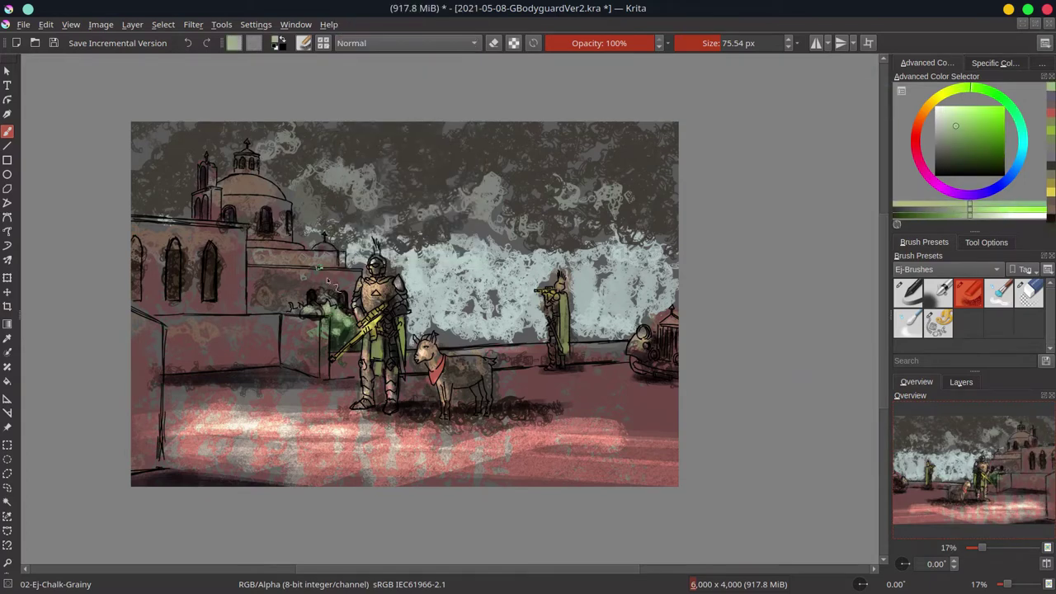
pyautogui.keyDown('ctrl'); pyautogui.click(200, 168); pyautogui.keyUp('ctrl')
pyautogui.hotkey('ctrl', 's')
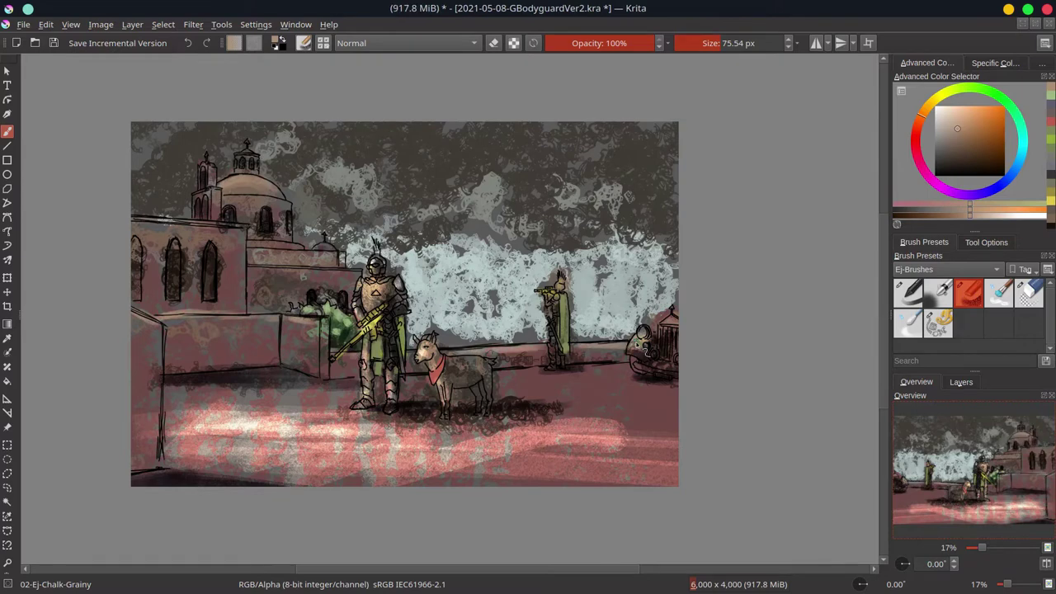
pyautogui.keyDown('ctrl'); pyautogui.click(183, 311); pyautogui.keyUp('ctrl')
pyautogui.press('m')
pyautogui.hotkey('alt', 'shift', 'm')
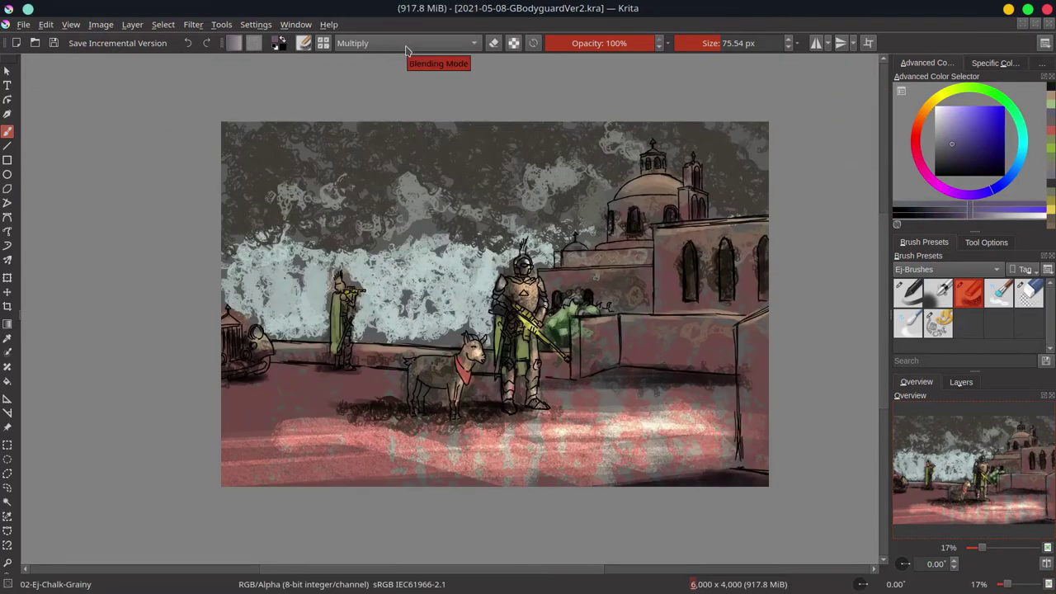
pyautogui.moveTo(388, 123)
pyautogui.mouseDown()
pyautogui.moveTo(247, 182)
pyautogui.moveTo(372, 235)
pyautogui.mouseUp()
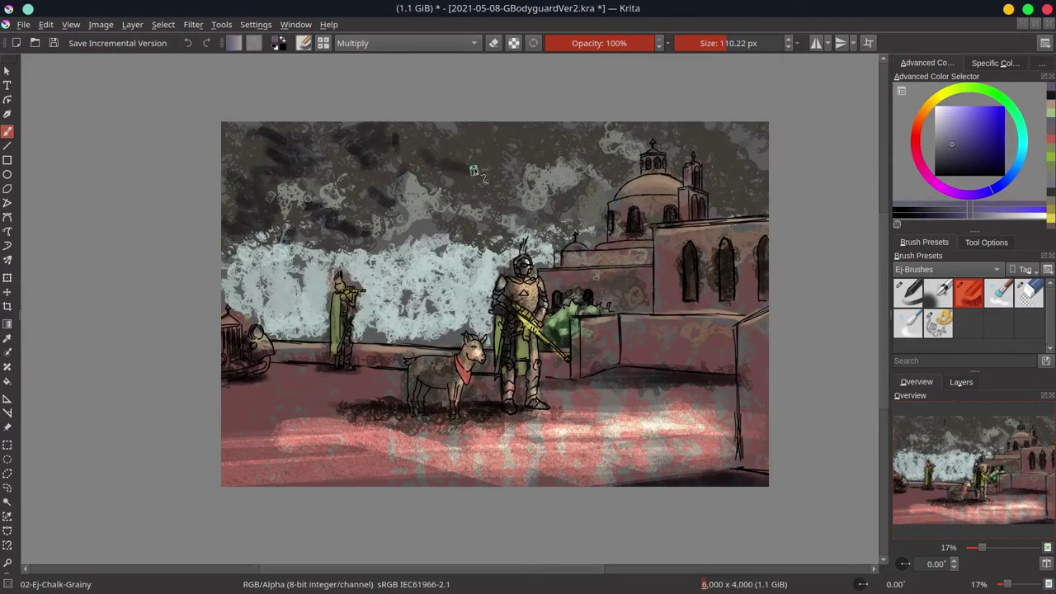
pyautogui.moveTo(421, 152); pyautogui.dragTo(536, 124)
# - Add light green strokes across the sky, behind the left soldier and along the ground
pyautogui.hotkey('alt', 'shift', 'n')
pyautogui.moveTo(520, 205); pyautogui.dragTo(561, 198)
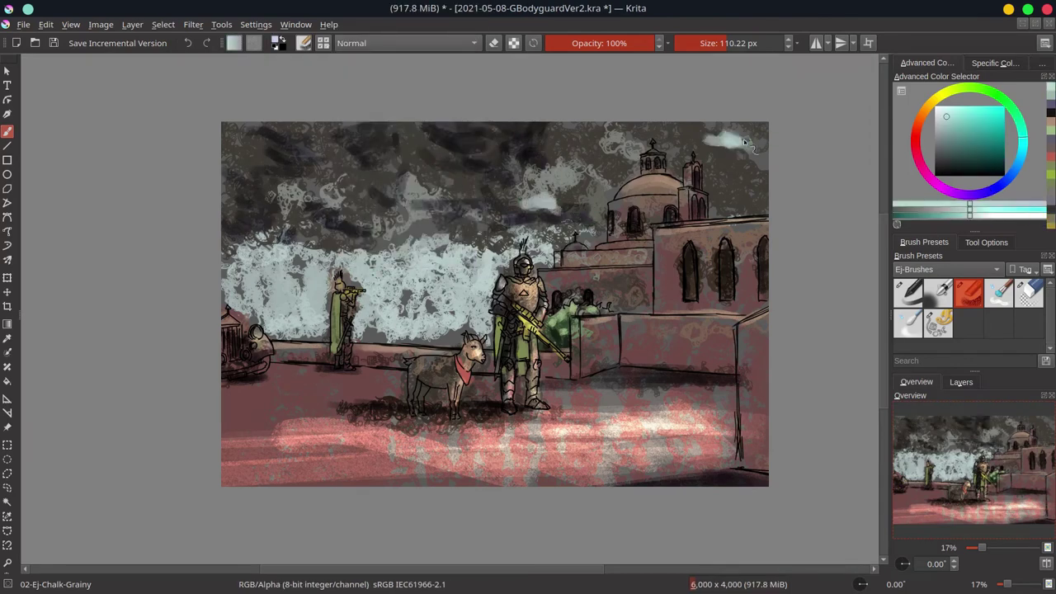
pyautogui.moveTo(703, 147); pyautogui.dragTo(755, 139)
pyautogui.moveTo(487, 334); pyautogui.dragTo(363, 330)
pyautogui.moveTo(272, 337); pyautogui.dragTo(363, 324)
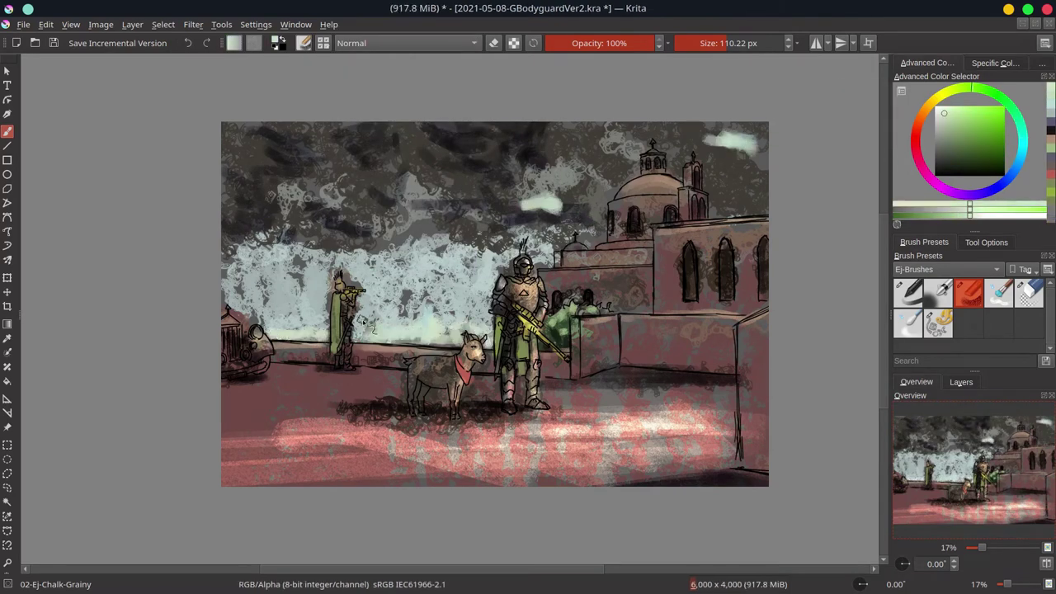
# - Try purple, dark red and light orange colours, settle on a very dark green, and save
pyautogui.keyDown('ctrl'); pyautogui.click(759, 132); pyautogui.keyUp('ctrl')
pyautogui.click(405, 42)
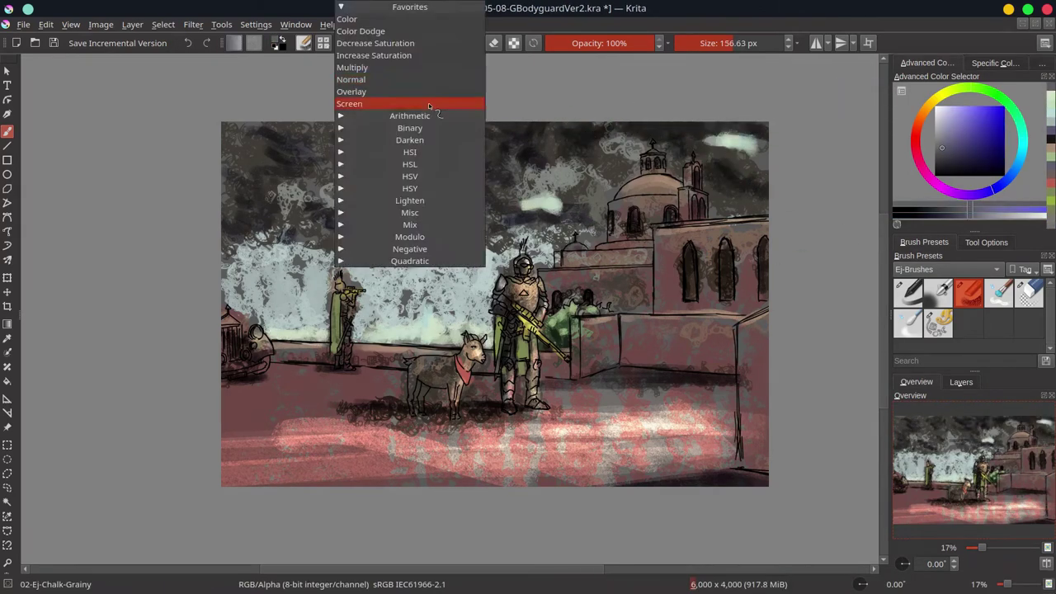
pyautogui.click(380, 101)
pyautogui.hotkey('alt', 'shift', 'n')
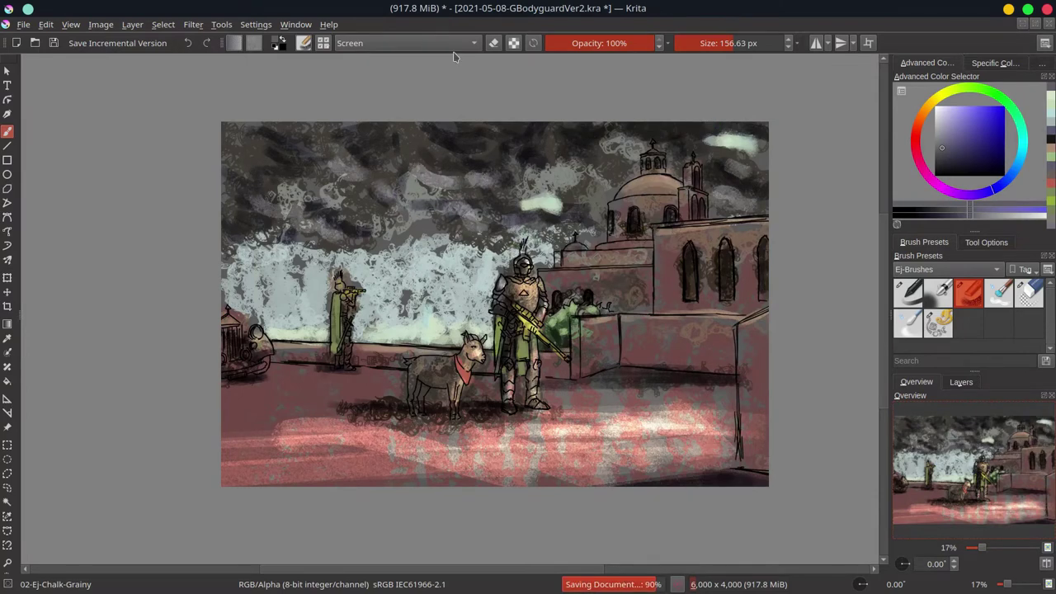
pyautogui.keyDown('ctrl'); pyautogui.click(435, 400); pyautogui.keyUp('ctrl')
pyautogui.keyDown('ctrl'); pyautogui.click(522, 245); pyautogui.keyUp('ctrl')
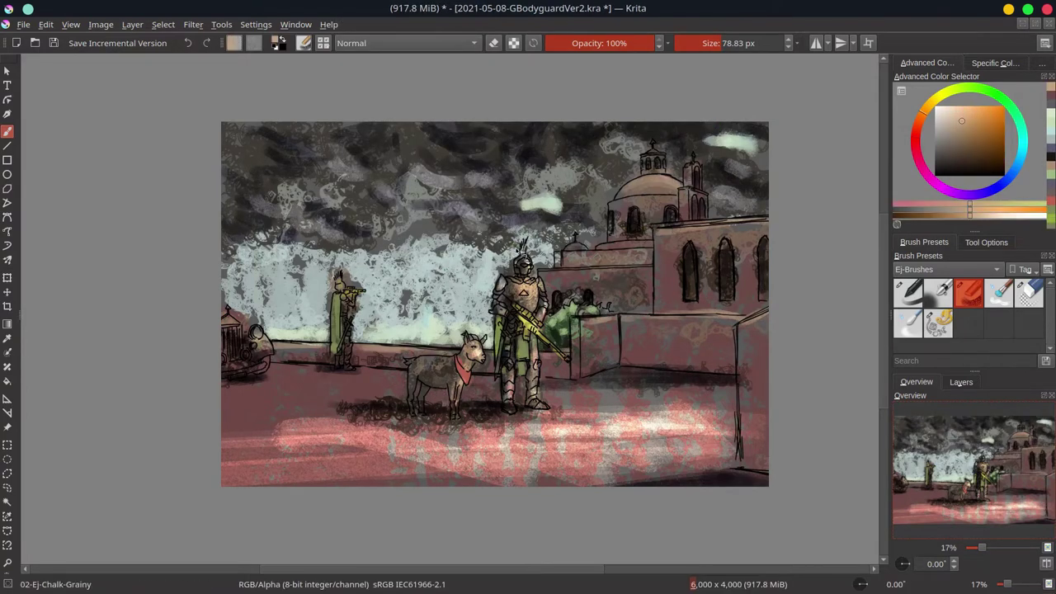
pyautogui.keyDown('ctrl'); pyautogui.click(392, 413); pyautogui.keyUp('ctrl')
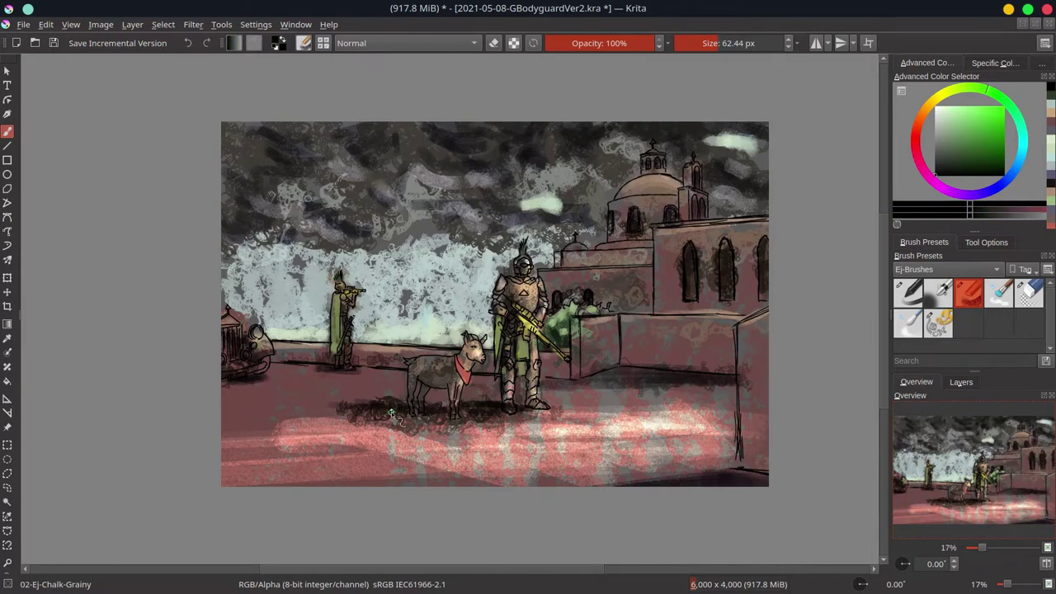
pyautogui.hotkey('ctrl', 's')
pyautogui.press('-')
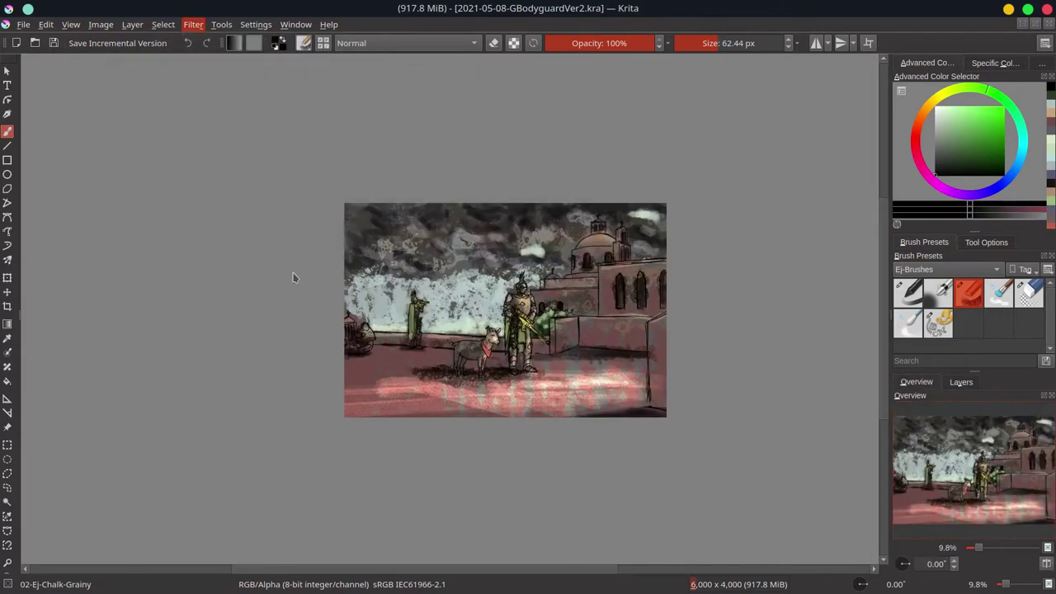
# - Darken the painting's midtones with a two-point Curves colour adjustment
pyautogui.hotkey('ctrl', 'm')
pyautogui.moveTo(233, 288); pyautogui.dragTo(293, 224)
pyautogui.moveTo(186, 312); pyautogui.dragTo(171, 318)
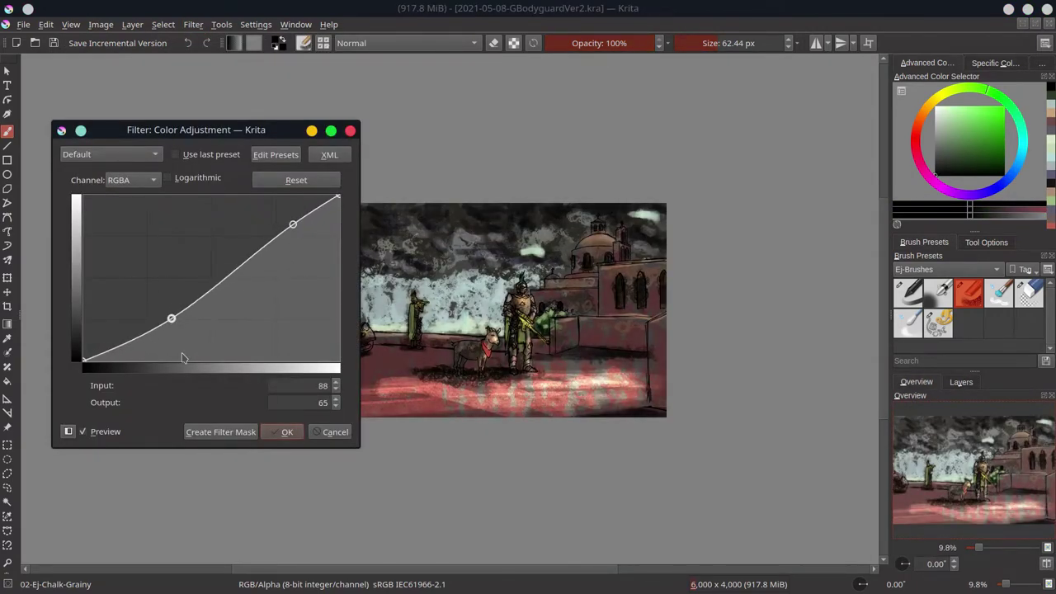
pyautogui.press('Return')
pyautogui.click(193, 24)
# - Lower the saturation to about -25 with the HSV/HSL adjustment and save
pyautogui.click(495, 189)
pyautogui.moveTo(205, 217); pyautogui.dragTo(187, 220)
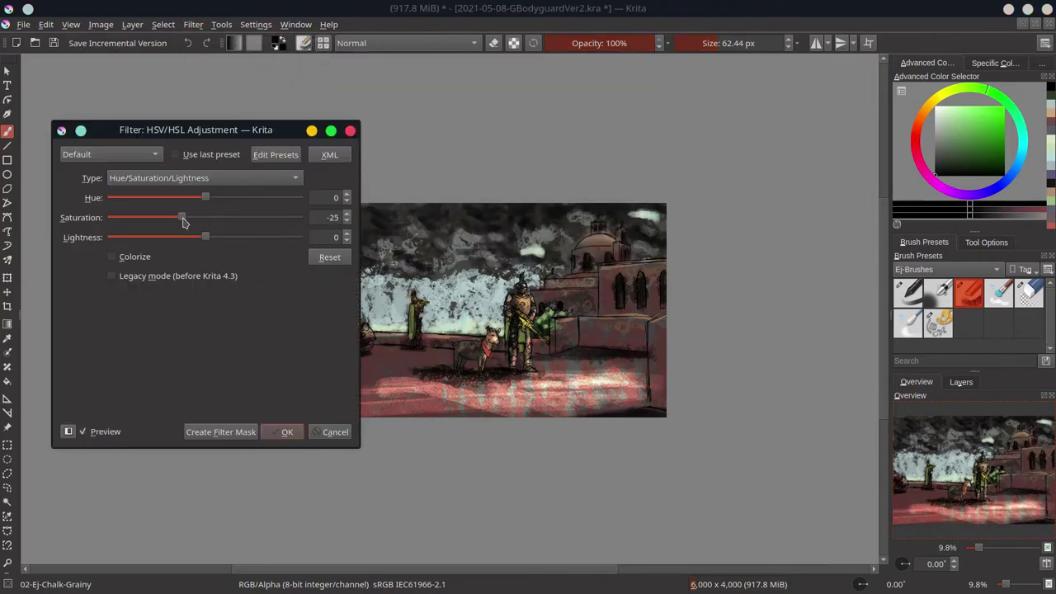
pyautogui.click(282, 430)
pyautogui.hotkey('ctrl', 's')
# - Make Paint Layer 1 the active layer and save the painting again
pyautogui.click(962, 382)
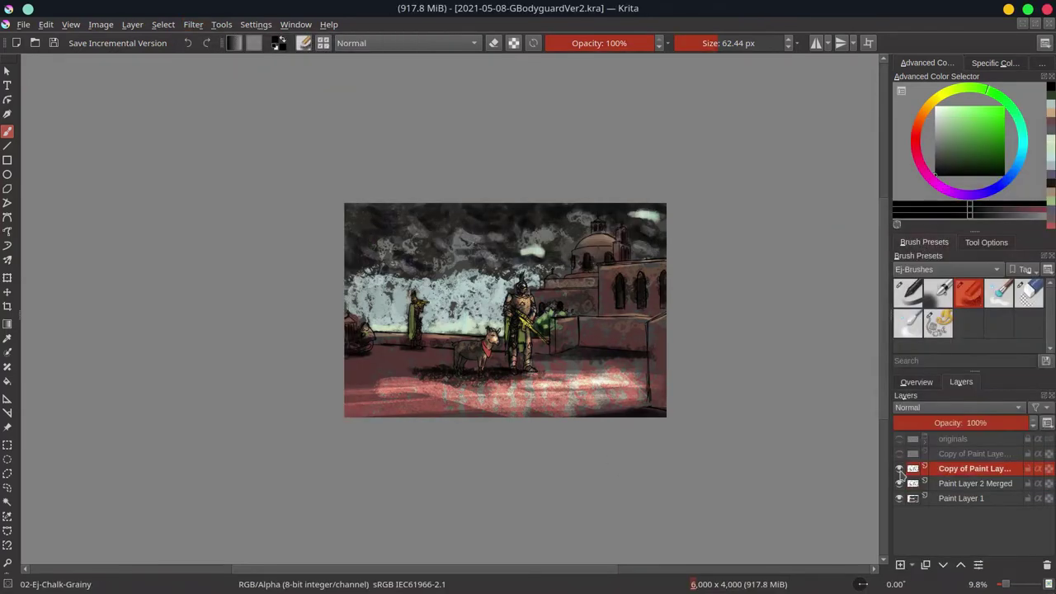
pyautogui.click(961, 498)
pyautogui.click(916, 382)
pyautogui.hotkey('ctrl', 's')
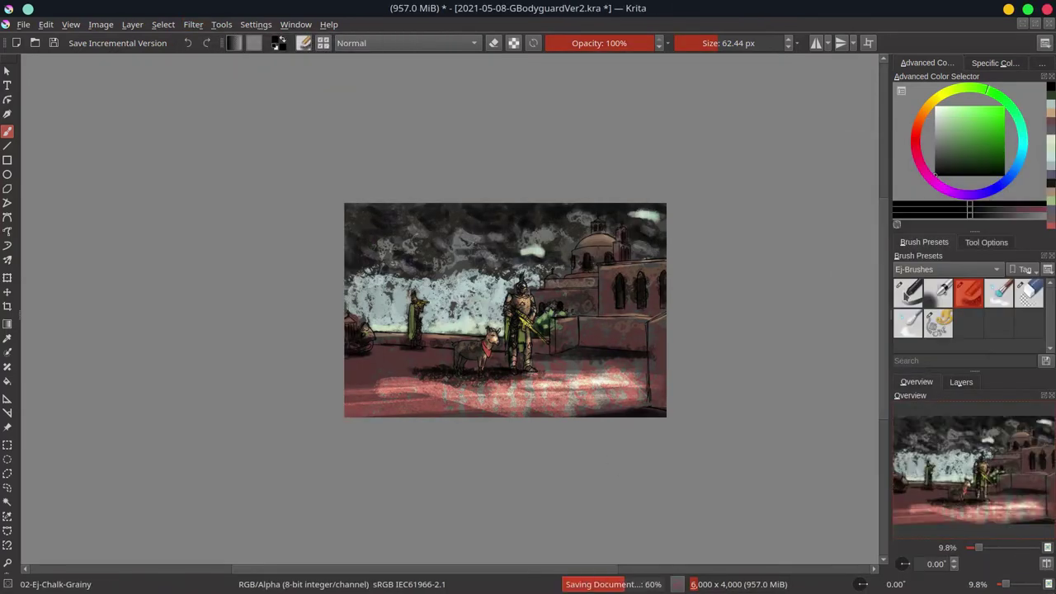
pyautogui.press('/')
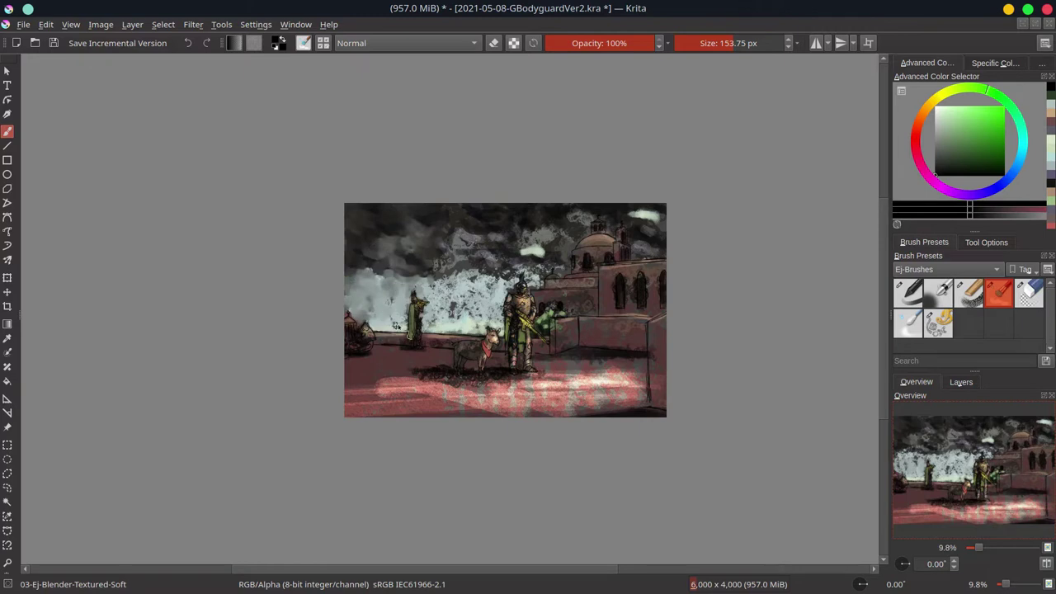
# - Blend the sky beside the left figure and darken the right edge with purple-grey chalk
pyautogui.moveTo(429, 312)
pyautogui.mouseDown()
pyautogui.moveTo(430, 340)
pyautogui.moveTo(495, 313)
pyautogui.moveTo(438, 281)
pyautogui.moveTo(464, 289)
pyautogui.moveTo(537, 273)
pyautogui.moveTo(496, 268)
pyautogui.moveTo(498, 240)
pyautogui.moveTo(548, 264)
pyautogui.moveTo(481, 269)
pyautogui.mouseUp()
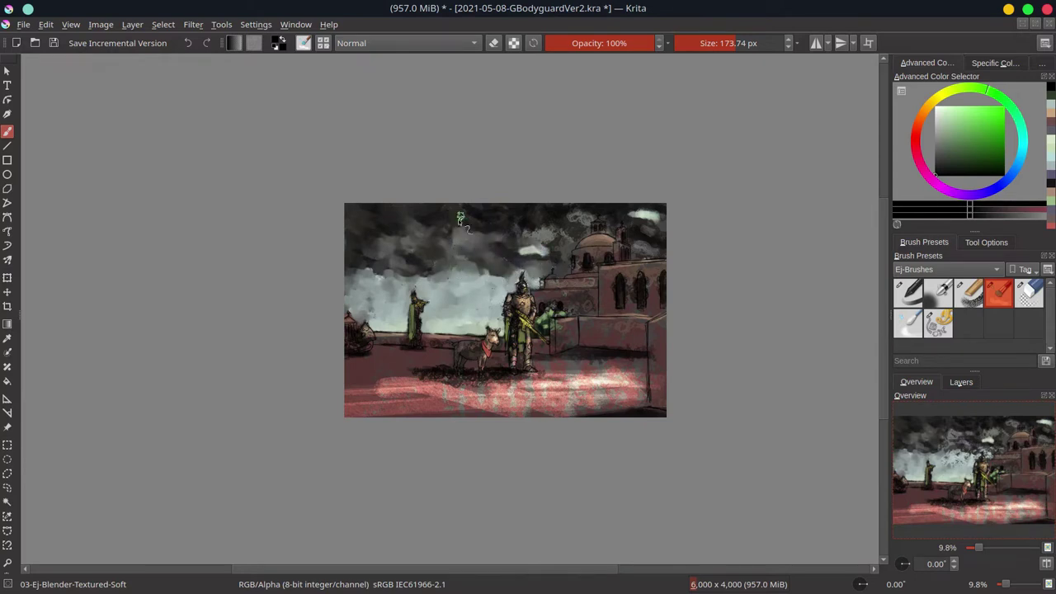
pyautogui.hotkey('ctrl', 's')
pyautogui.press('/')
pyautogui.keyDown('ctrl'); pyautogui.click(656, 332); pyautogui.keyUp('ctrl')
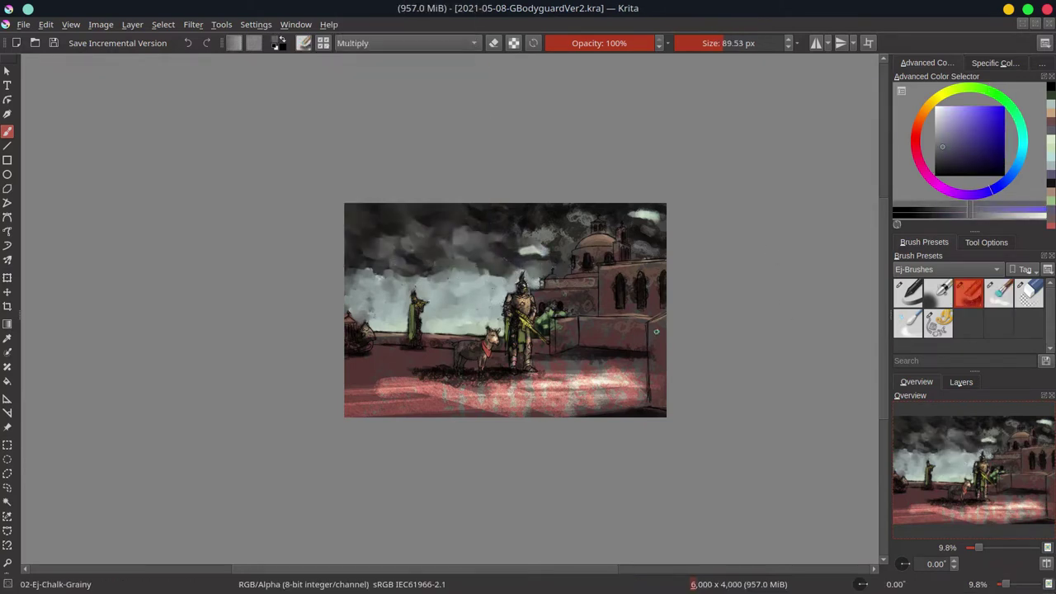
pyautogui.moveTo(656, 331); pyautogui.dragTo(656, 397)
pyautogui.press('/')
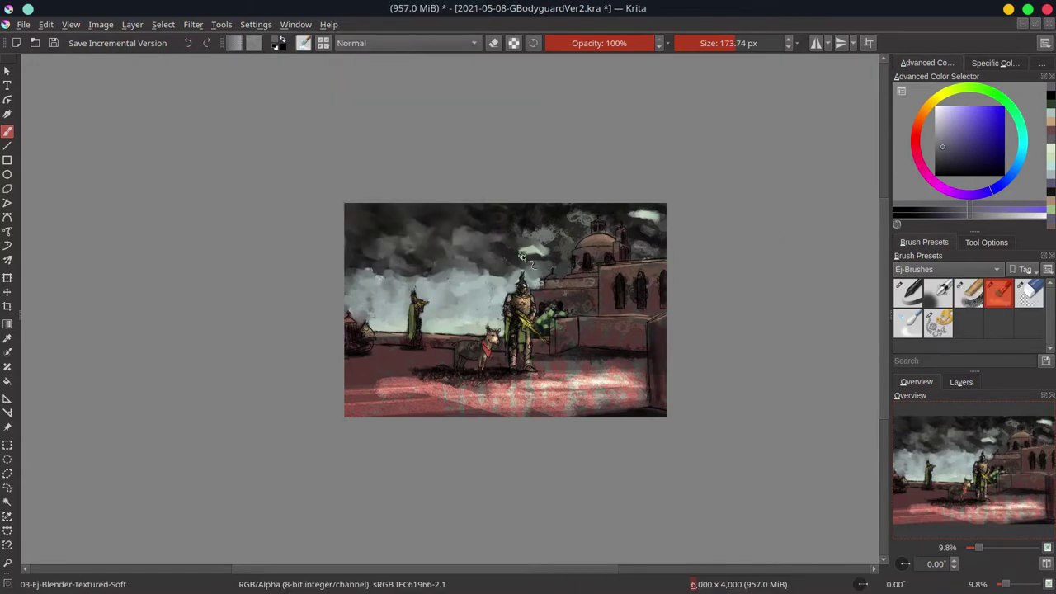
# - Blend the clouds around the dome and lay lighter brown across the building's upper wall
pyautogui.moveTo(521, 256)
pyautogui.mouseDown()
pyautogui.moveTo(514, 212)
pyautogui.moveTo(585, 214)
pyautogui.mouseUp()
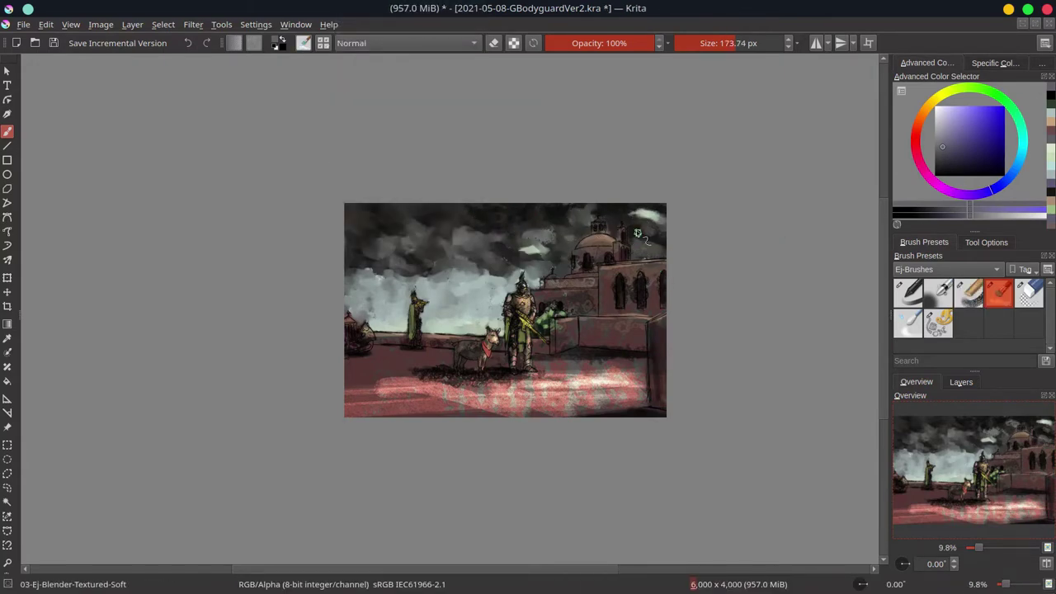
pyautogui.scroll(5, 561, 272)
pyautogui.moveTo(477, 298); pyautogui.dragTo(611, 277)
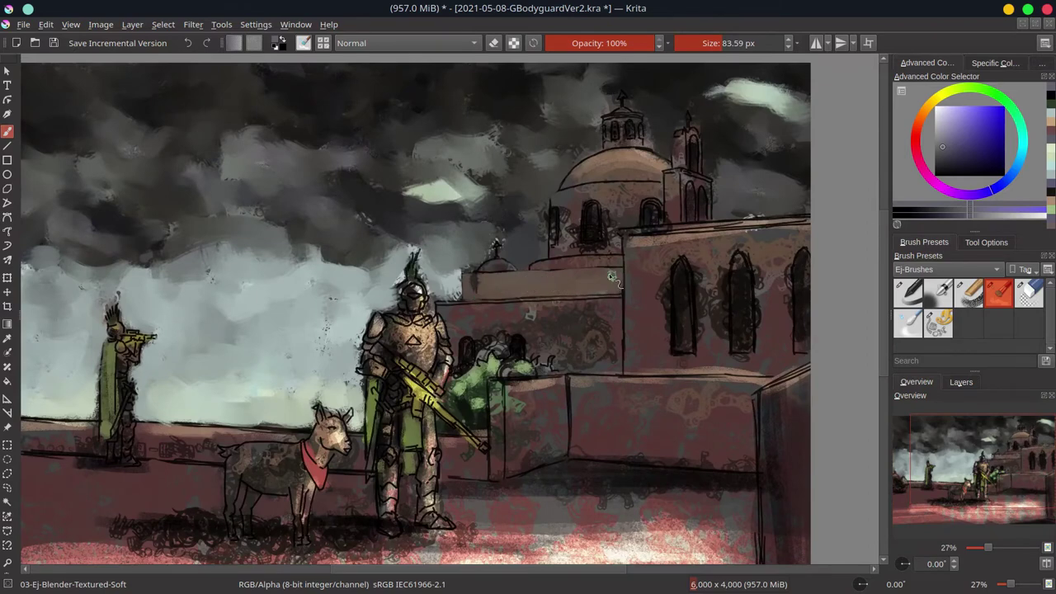
pyautogui.scroll(2, 498, 254)
pyautogui.hscroll(2, 526, 293)
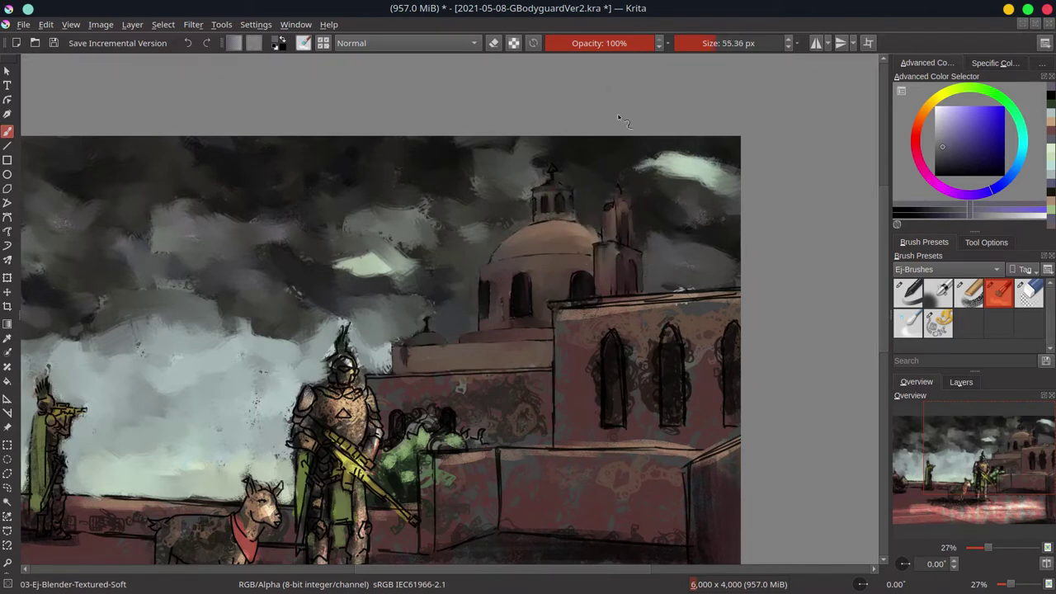
# - Paint over the wall ornament and the ornaments around the arched windows
pyautogui.press('[')
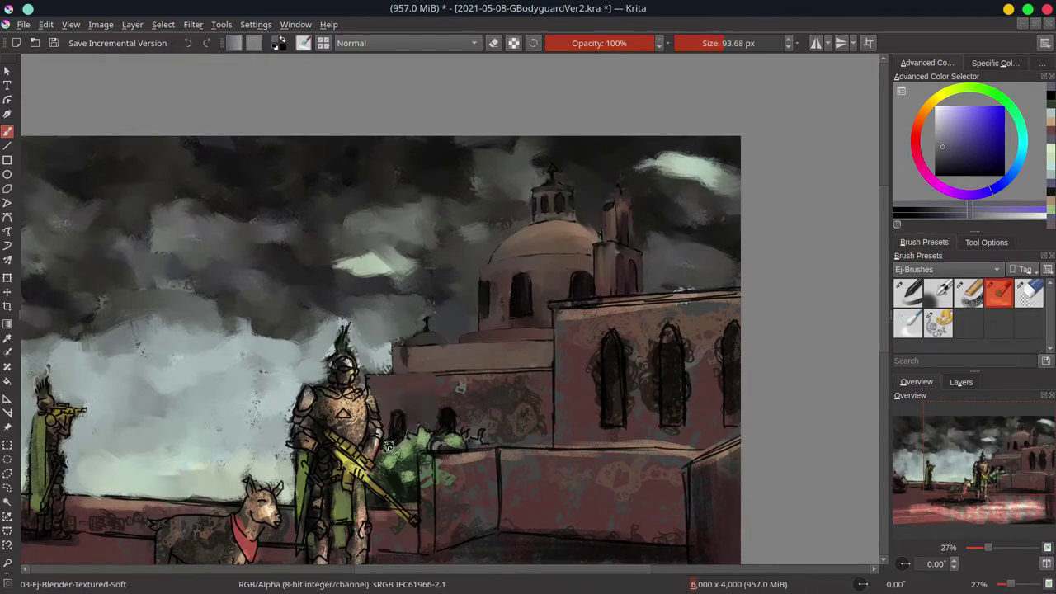
pyautogui.press(']')
pyautogui.moveTo(495, 398); pyautogui.dragTo(545, 437)
pyautogui.press('[')
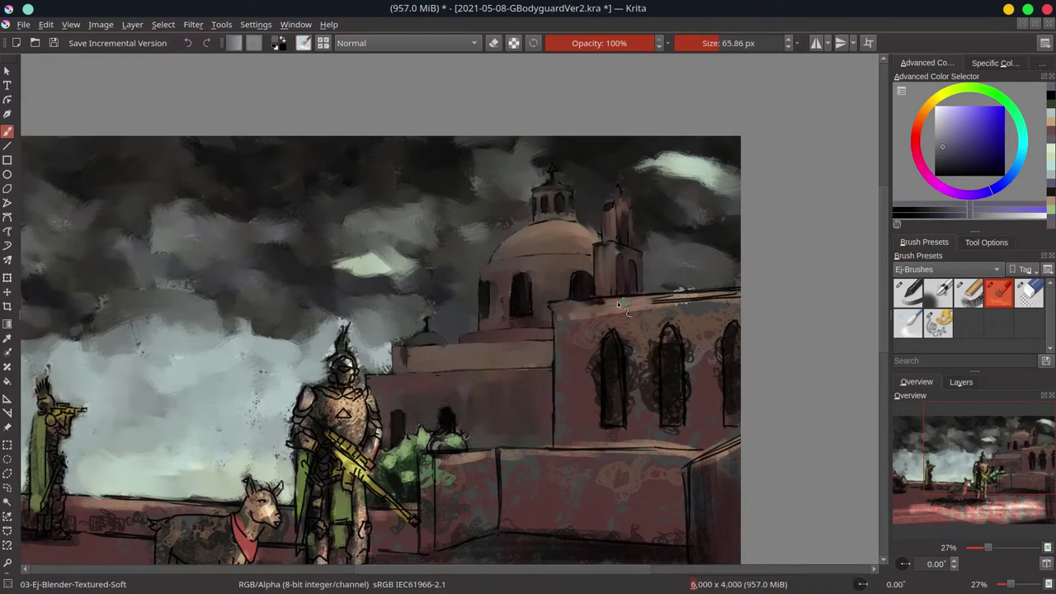
pyautogui.press('-')
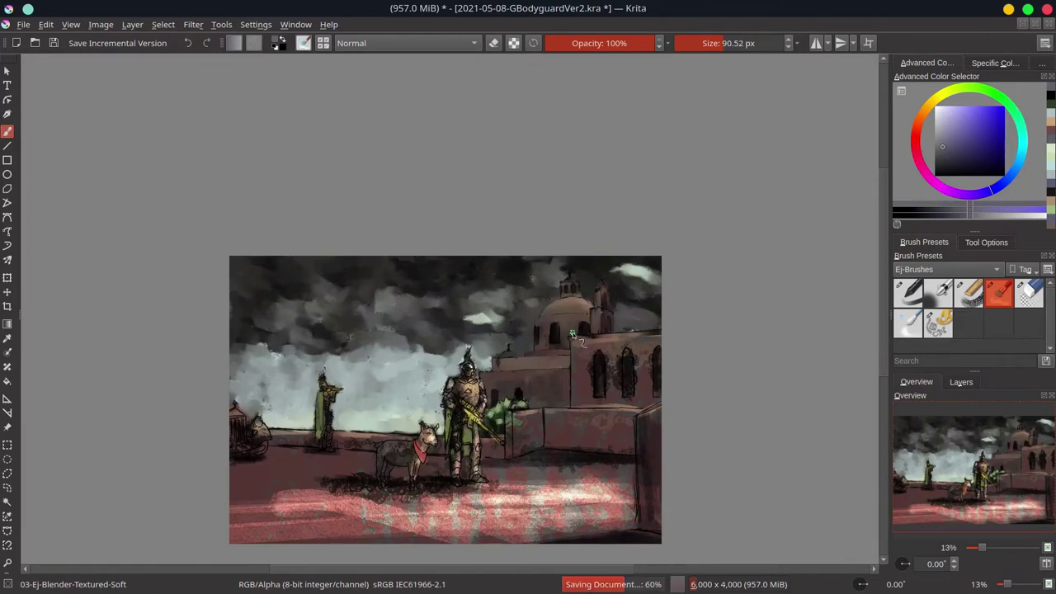
pyautogui.press('+')
pyautogui.press(']')
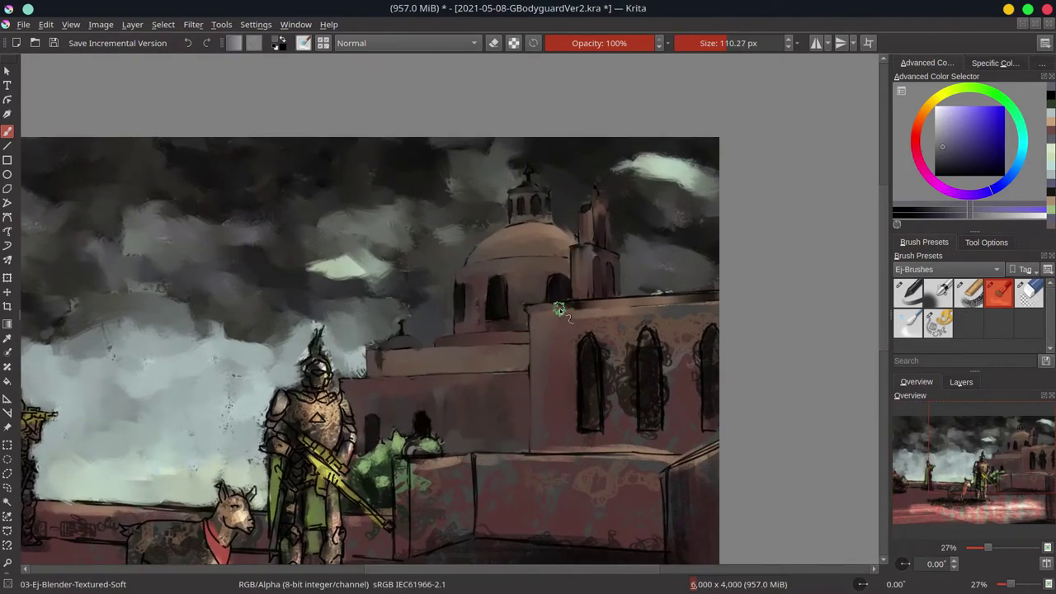
pyautogui.moveTo(610, 371)
pyautogui.mouseDown()
pyautogui.moveTo(598, 328)
pyautogui.moveTo(659, 321)
pyautogui.mouseUp()
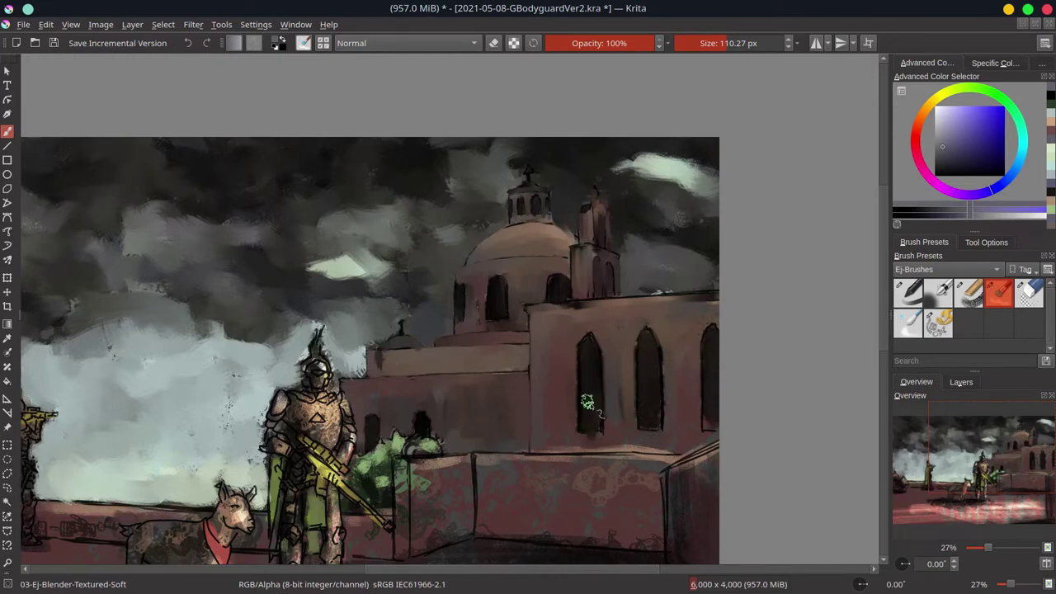
pyautogui.moveTo(413, 470); pyautogui.dragTo(416, 434)
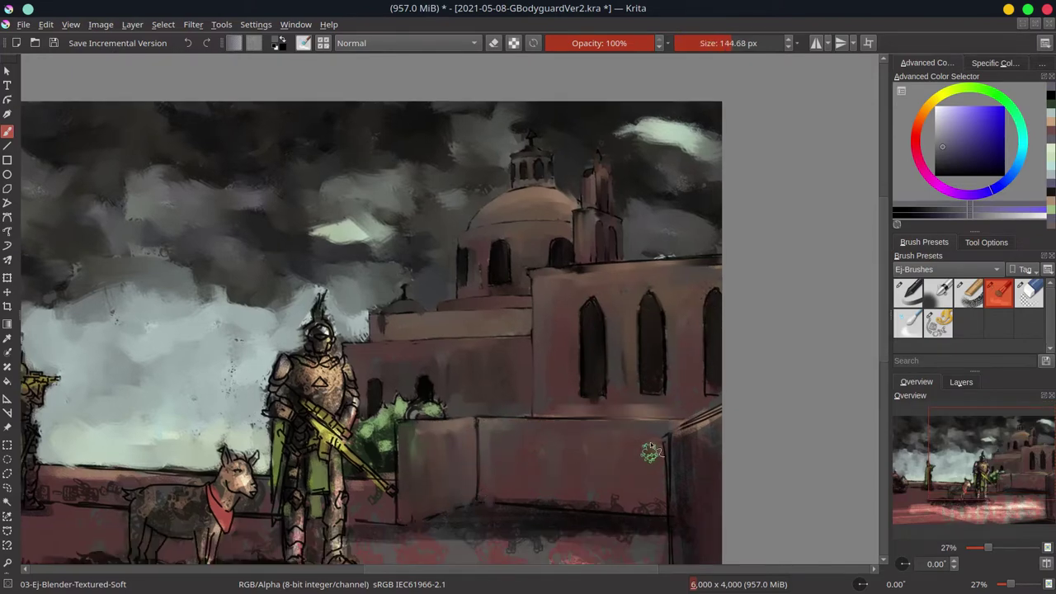
pyautogui.press('[')
# - Save, then smooth the pink band along the bottom with a larger brush
pyautogui.press('-')
pyautogui.hotkey('ctrl', 's')
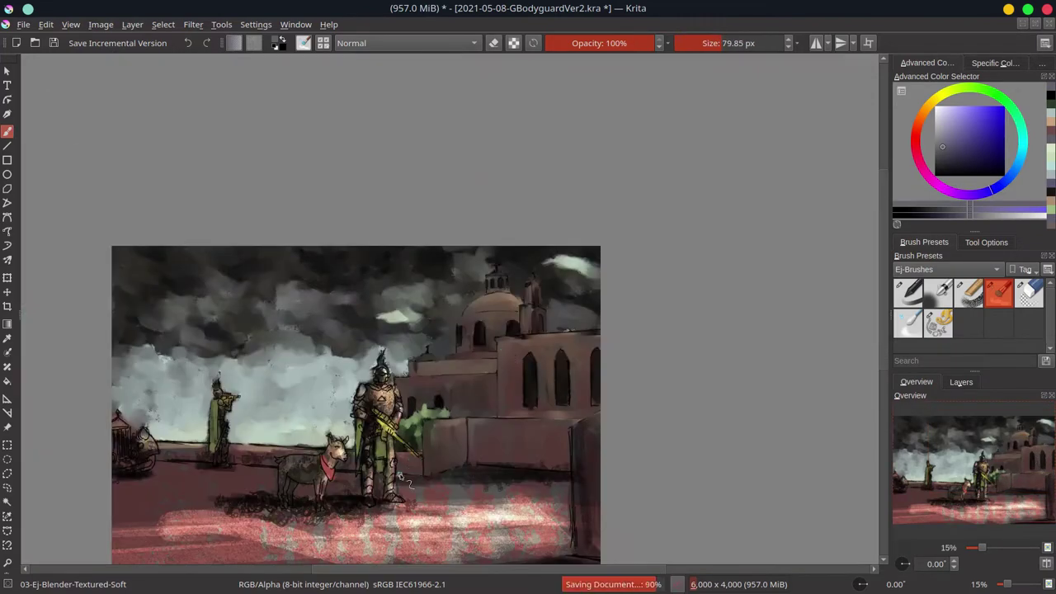
pyautogui.press(']')
pyautogui.press(']')
pyautogui.press('-')
pyautogui.press(']')
pyautogui.press(']')
pyautogui.moveTo(586, 462); pyautogui.dragTo(272, 462)
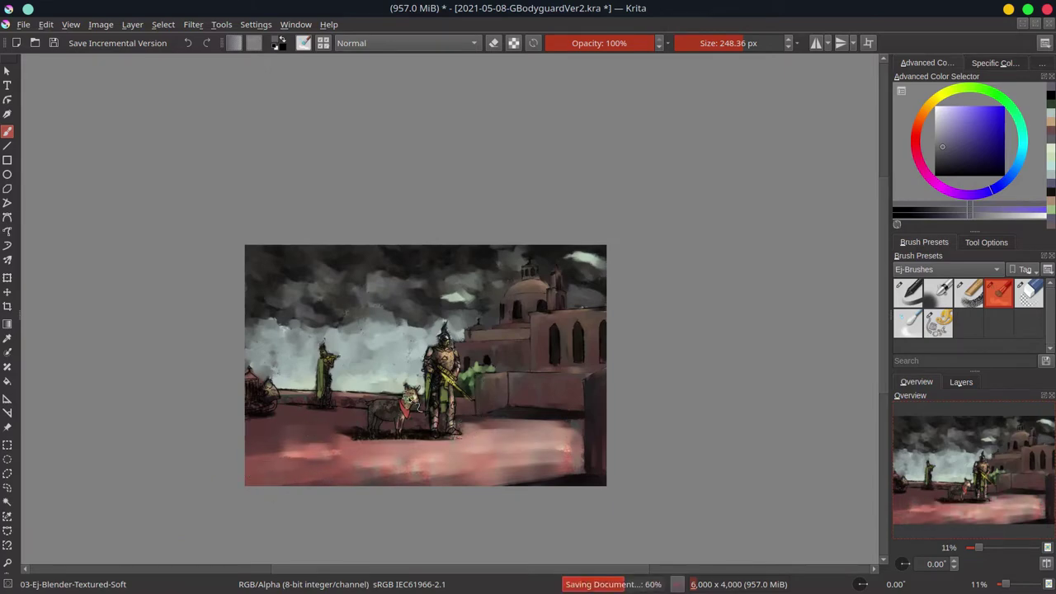
# - Zoom in on the figures and pick a dark brown-orange for the guard's armour
pyautogui.press('[')
pyautogui.press('[')
pyautogui.scroll(2, 314, 409)
pyautogui.scroll(2, 248, 371)
pyautogui.press('[')
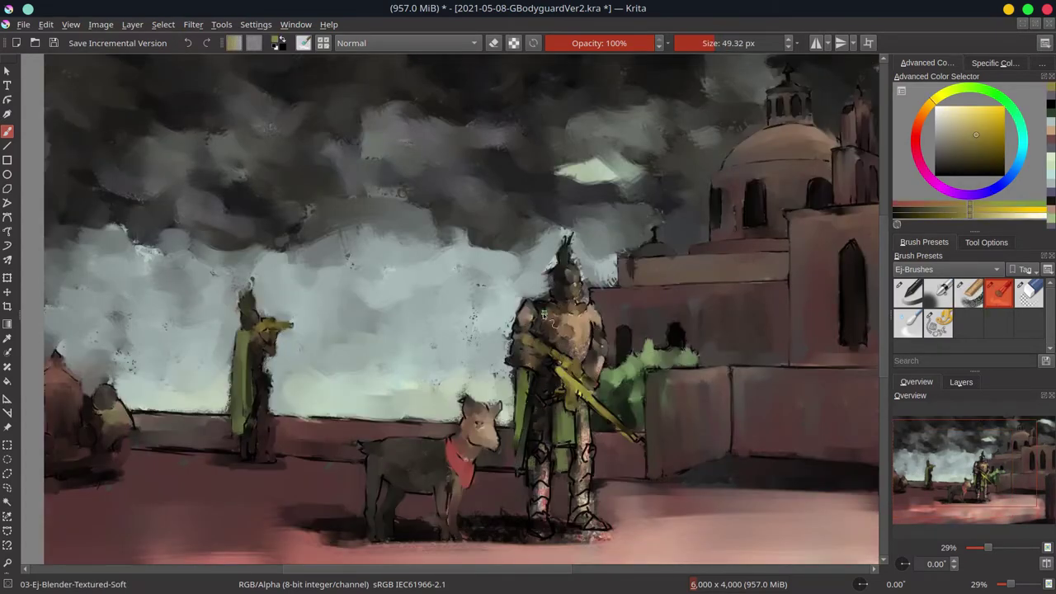
pyautogui.keyDown('ctrl'); pyautogui.click(593, 421); pyautogui.keyUp('ctrl')
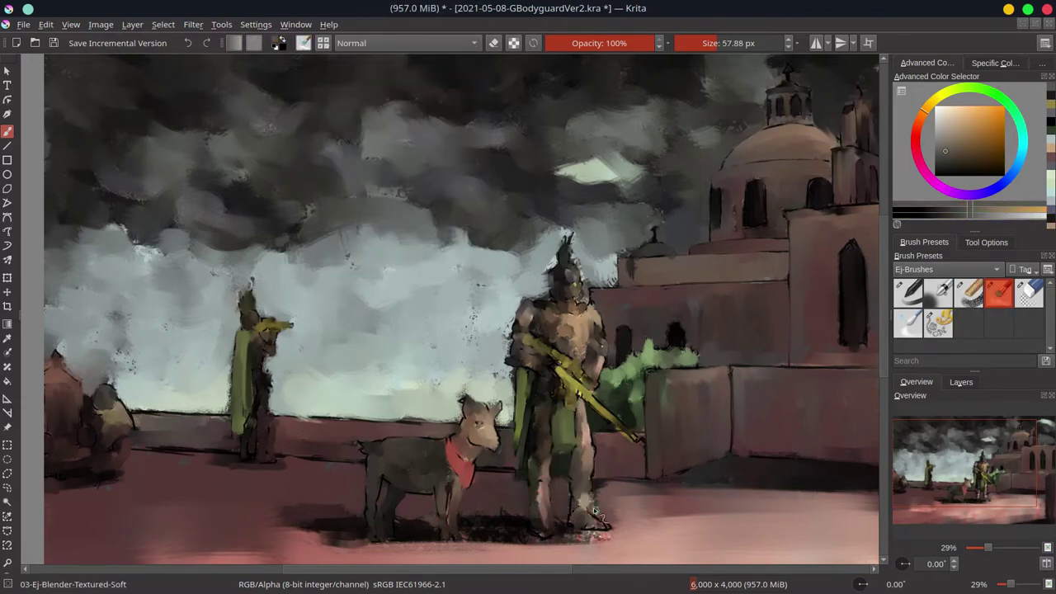
pyautogui.press('-')
pyautogui.press('-')
pyautogui.press('-')
# - Save, then draw a polygonal selection from above the rifleman to the guard's head
pyautogui.press('m')
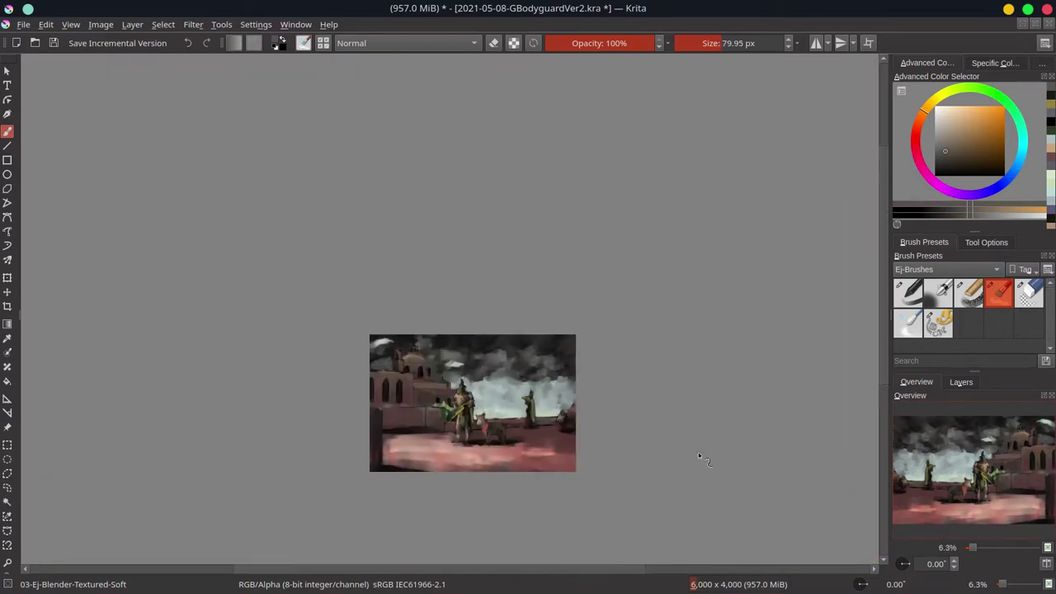
pyautogui.hotkey('ctrl', 's')
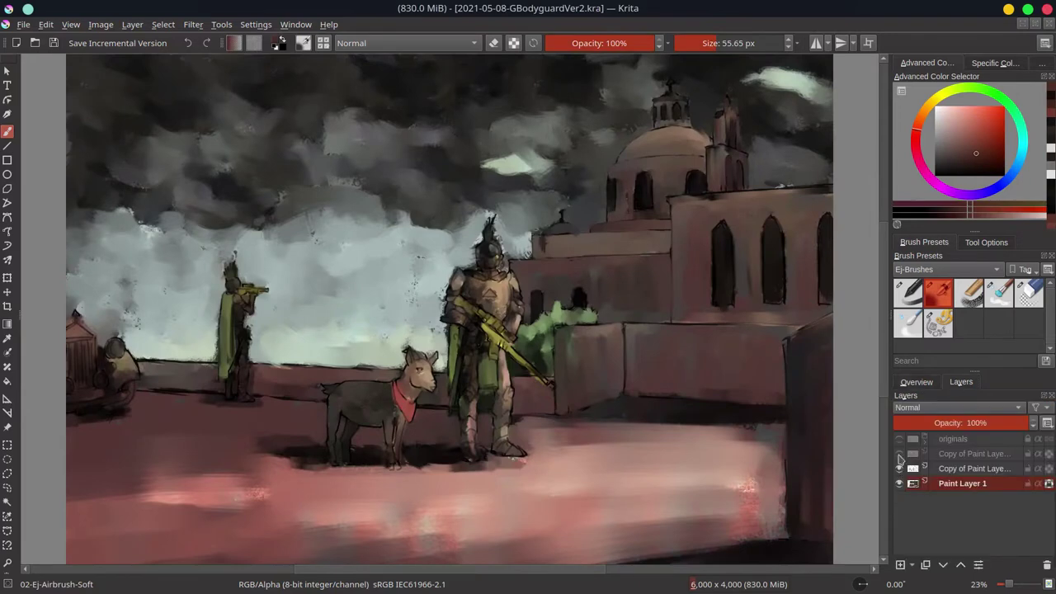
pyautogui.hotkey('ctrl', 's')
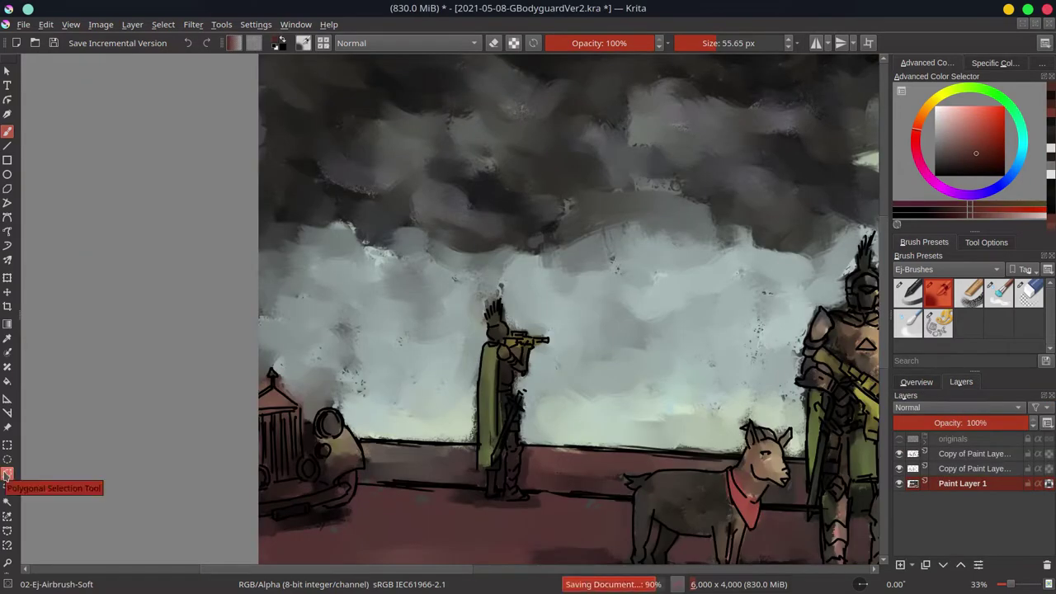
pyautogui.click(7, 473)
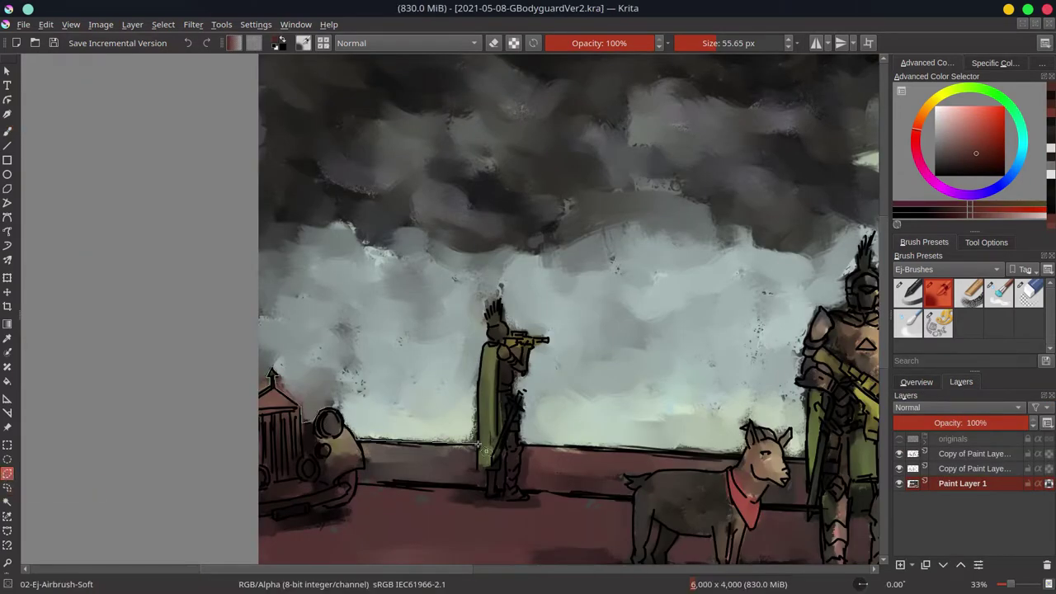
pyautogui.moveTo(520, 337); pyautogui.dragTo(536, 347)
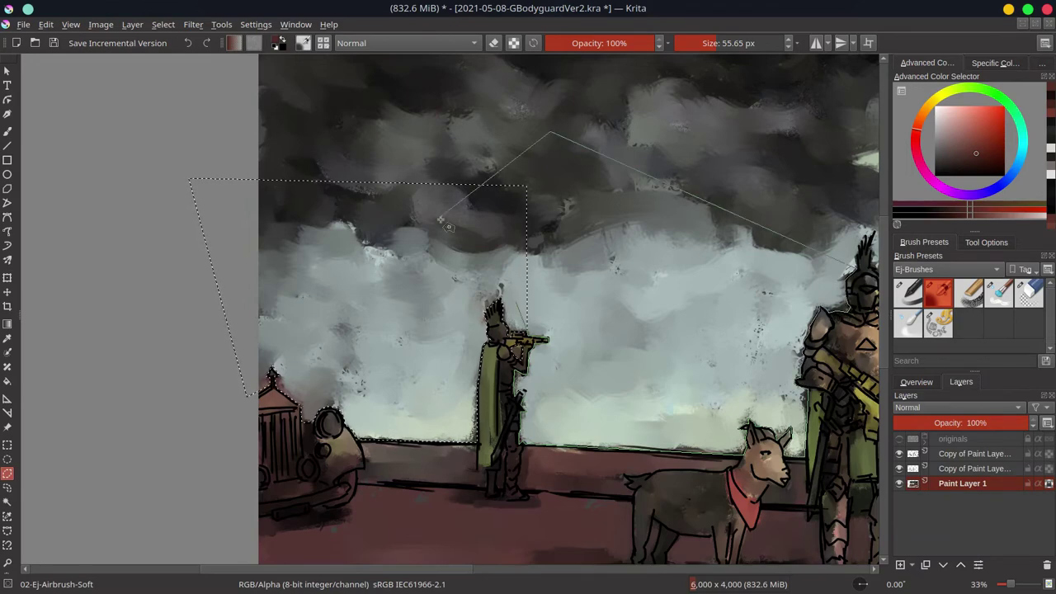
pyautogui.moveTo(854, 308); pyautogui.dragTo(780, 388)
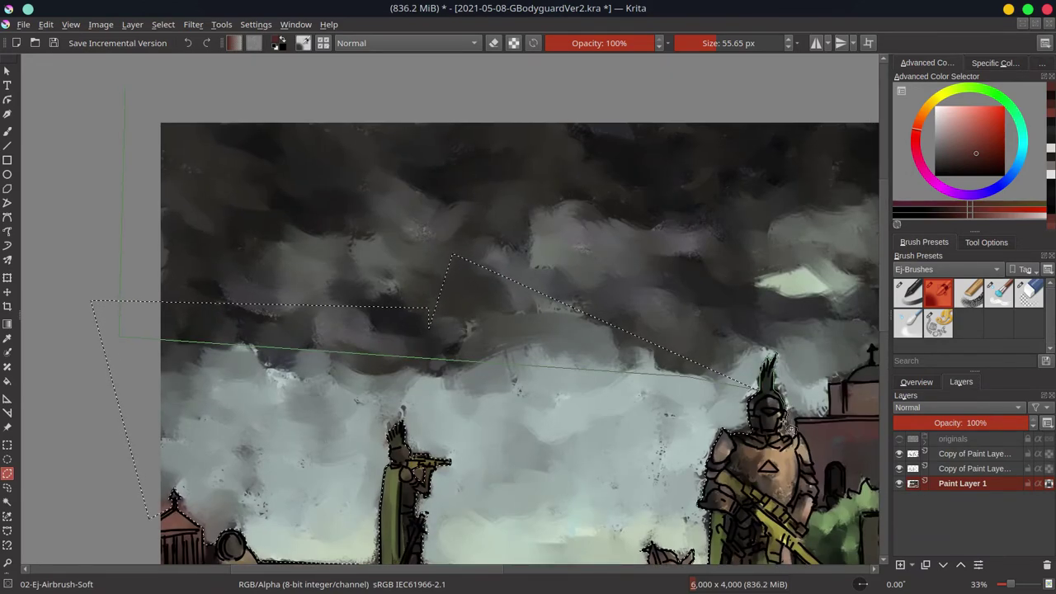
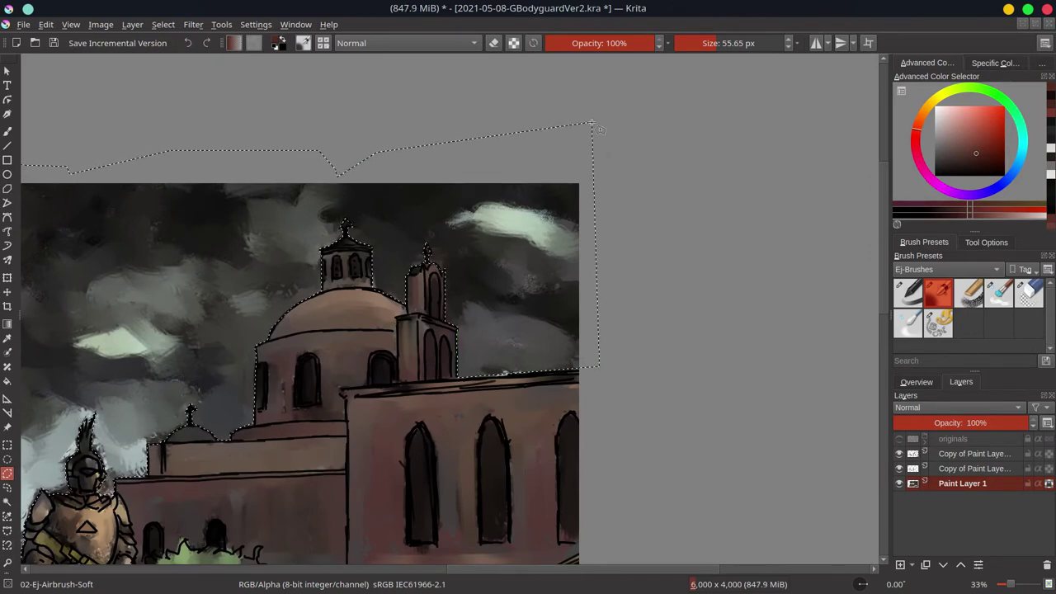
# - Test-fill the sky selection with brown on a new layer, hide it, and return to Paint Layer 1
pyautogui.scroll(-5, 669, 268)
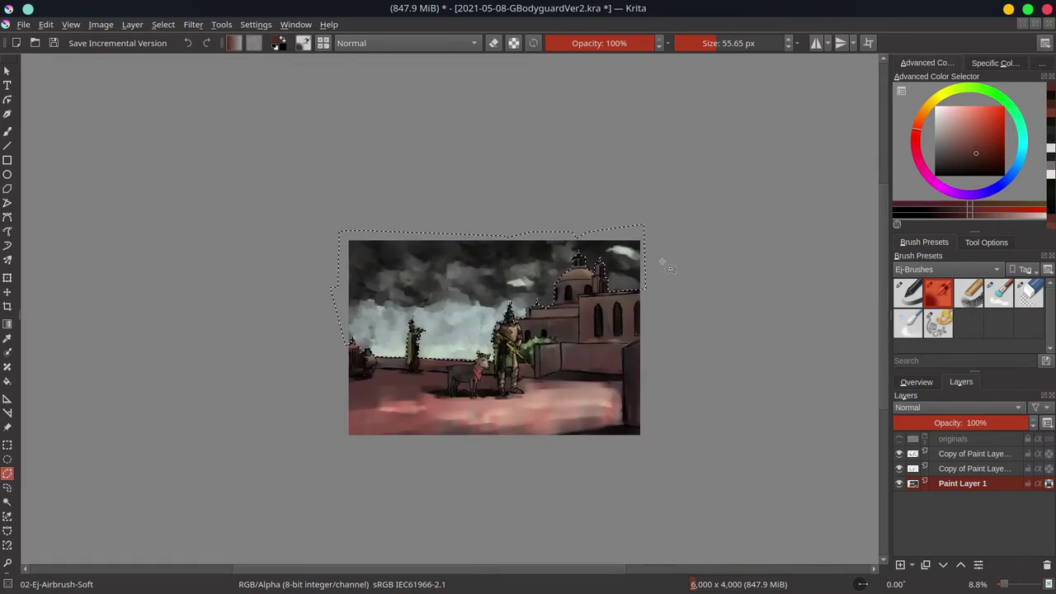
pyautogui.click(901, 565)
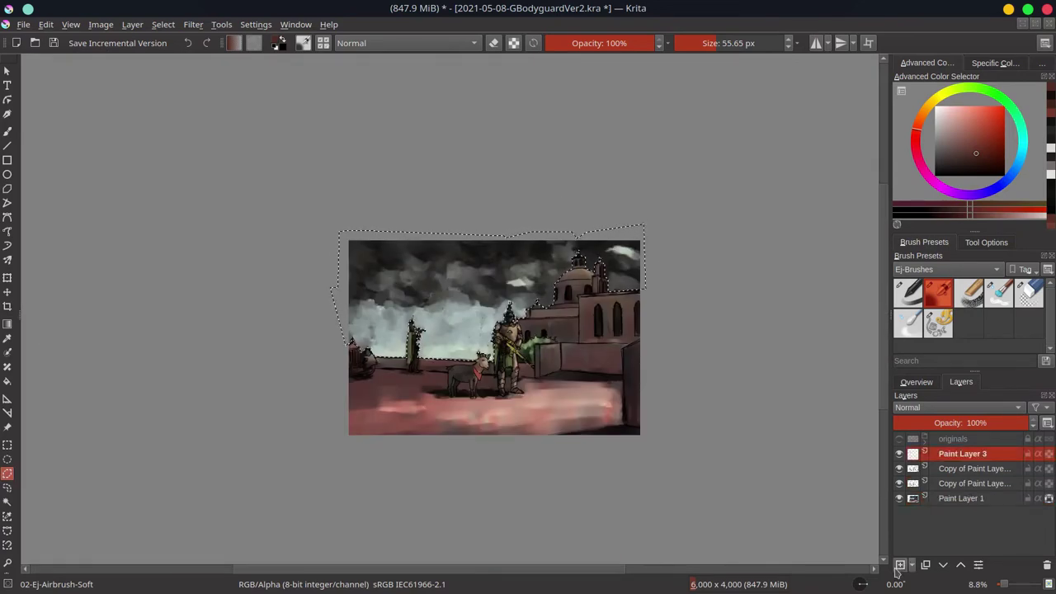
pyautogui.click(7, 381)
pyautogui.click(449, 297)
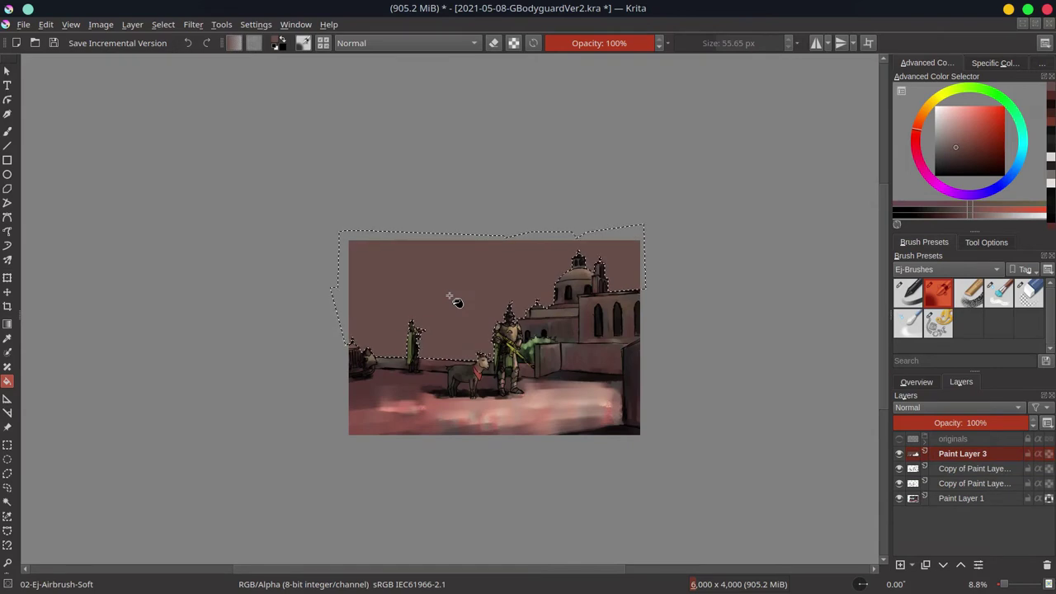
pyautogui.click(900, 454)
pyautogui.click(962, 499)
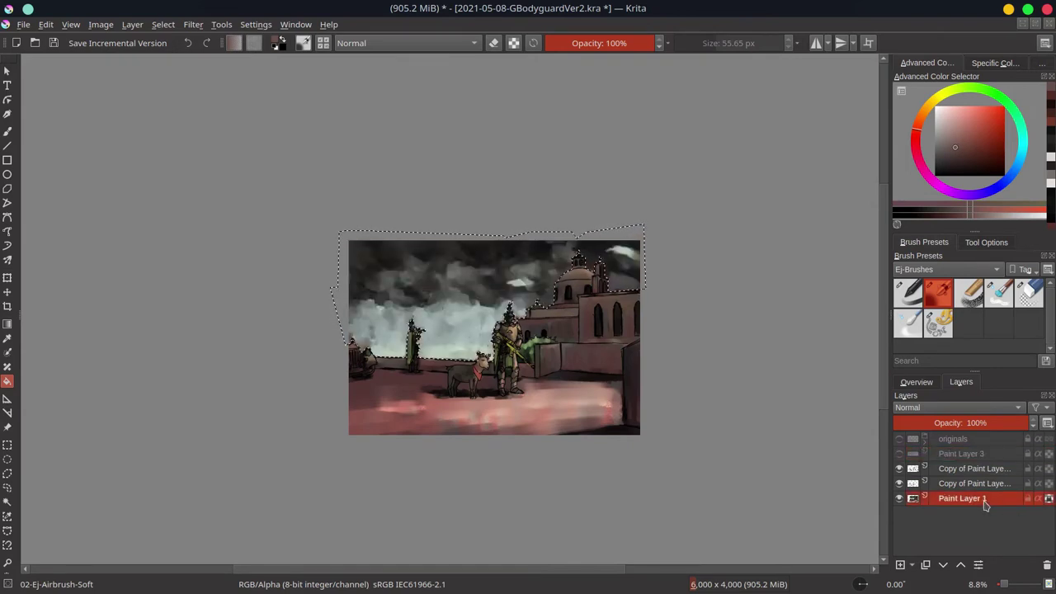
pyautogui.press('b')
pyautogui.hotkey('ctrl', 's')
# - Paint pale cloud strokes into the sky, sampling pale and dark cloud colours and resizing the brush
pyautogui.keyDown('ctrl'); pyautogui.click(512, 348); pyautogui.keyUp('ctrl')
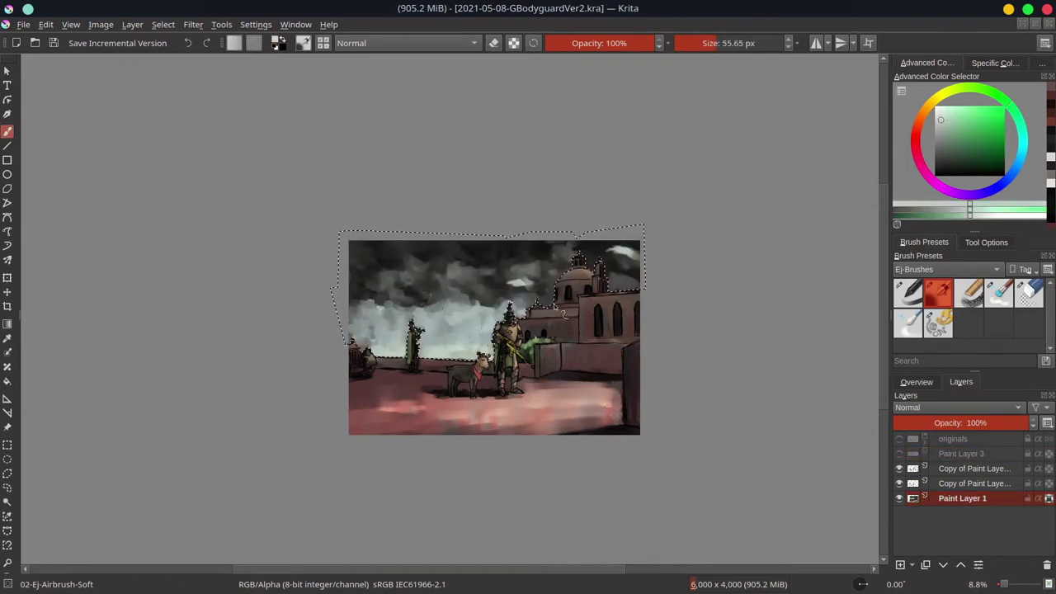
pyautogui.press(']')
pyautogui.press(']')
pyautogui.press(']')
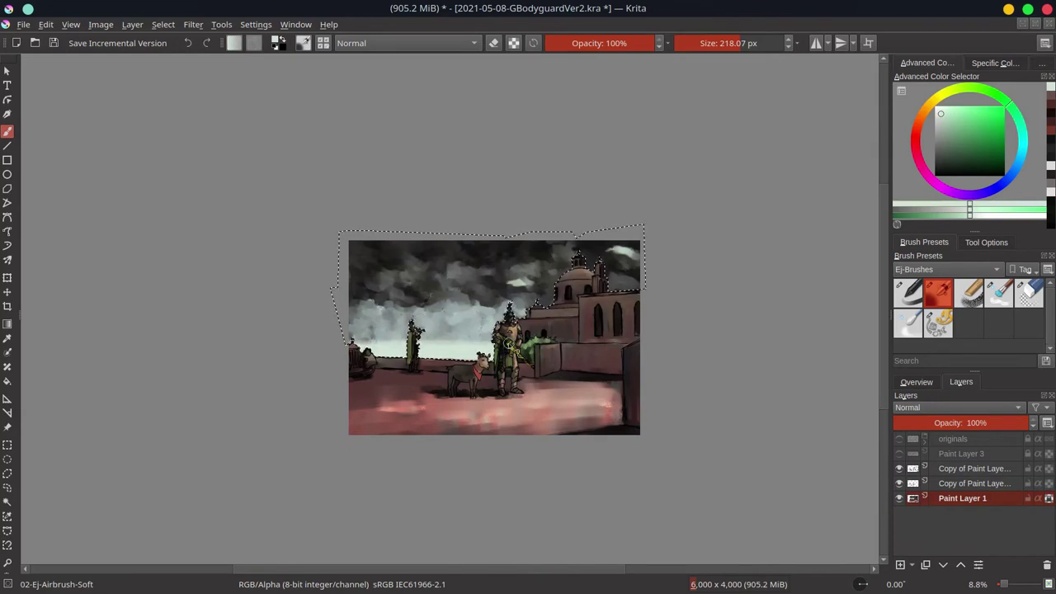
pyautogui.press('[')
pyautogui.keyDown('ctrl'); pyautogui.click(359, 376); pyautogui.keyUp('ctrl')
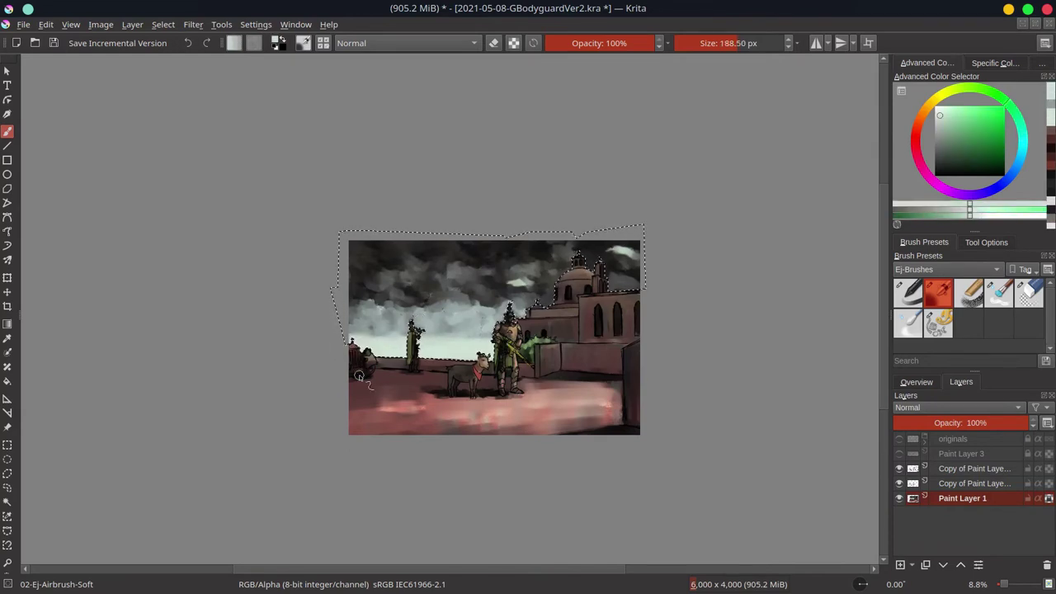
pyautogui.press('[')
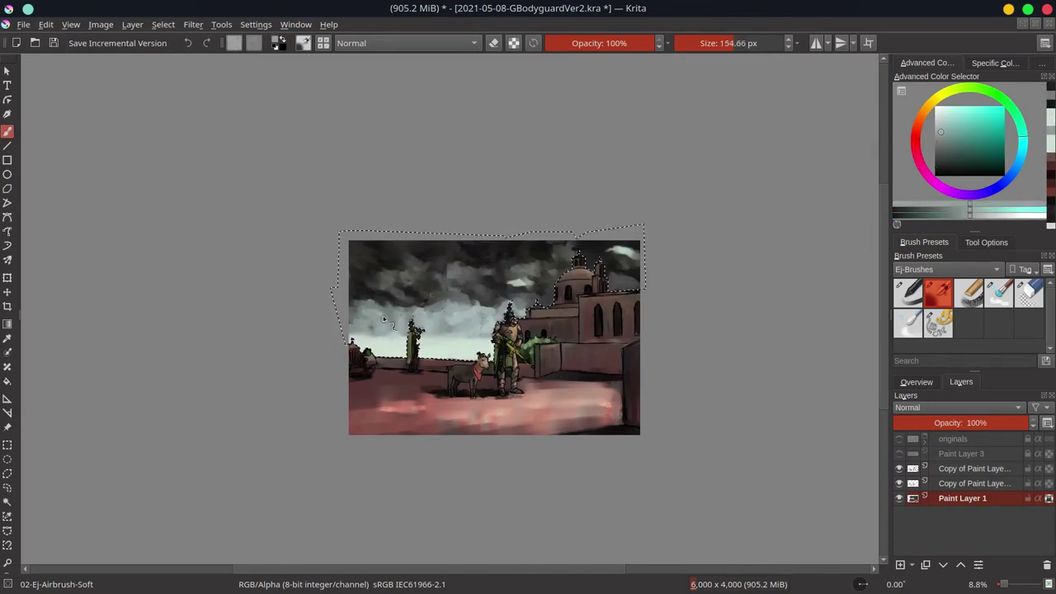
pyautogui.keyDown('ctrl'); pyautogui.click(395, 328); pyautogui.keyUp('ctrl')
pyautogui.keyDown('ctrl'); pyautogui.click(385, 249); pyautogui.keyUp('ctrl')
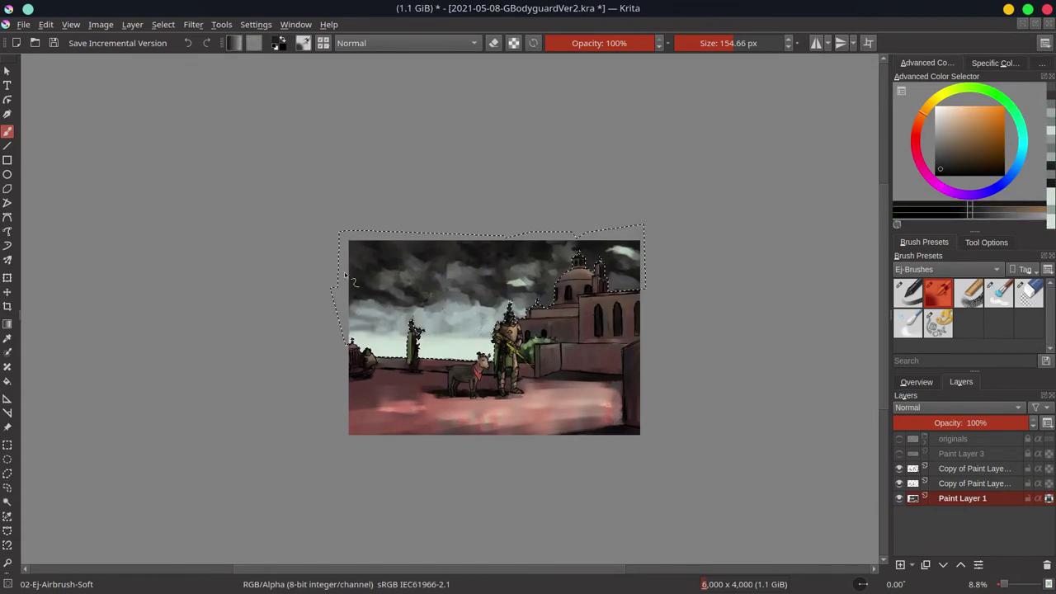
pyautogui.press('[')
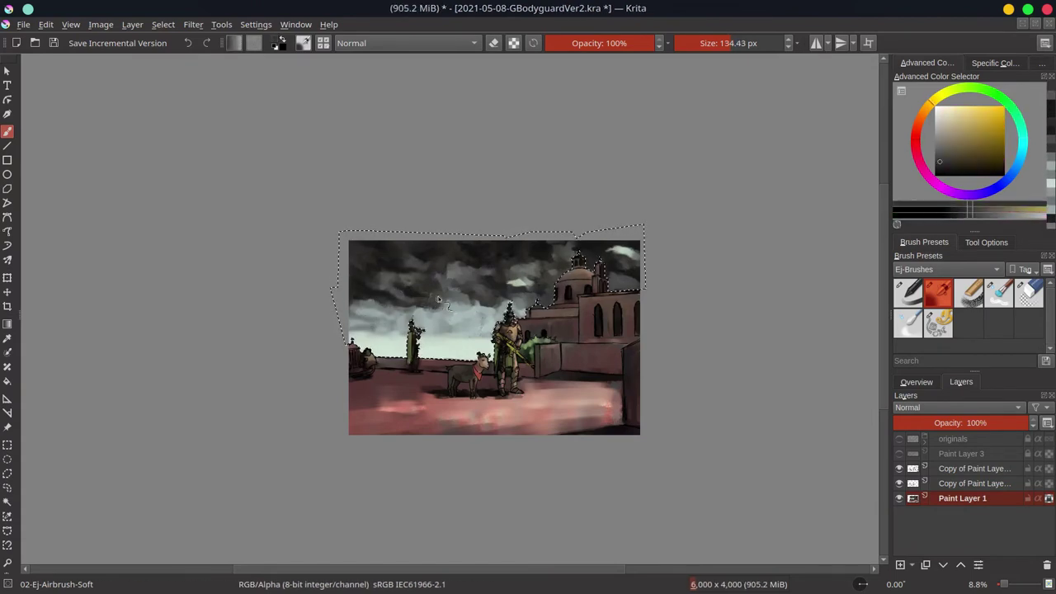
pyautogui.keyDown('ctrl'); pyautogui.click(412, 282); pyautogui.keyUp('ctrl')
pyautogui.press('[')
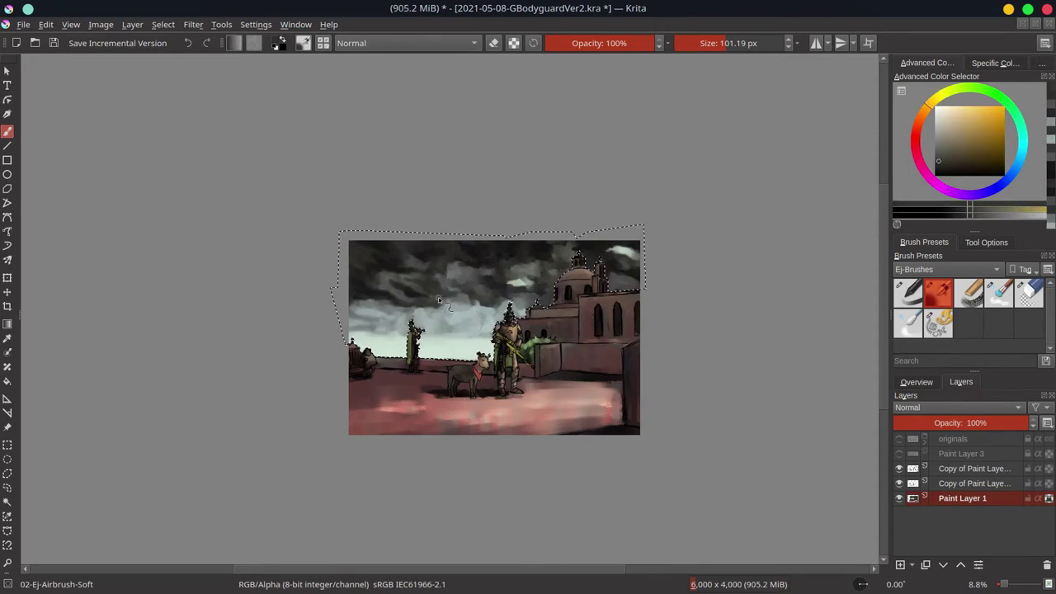
pyautogui.keyDown('ctrl'); pyautogui.click(439, 285); pyautogui.keyUp('ctrl')
pyautogui.keyDown('ctrl'); pyautogui.click(393, 334); pyautogui.keyUp('ctrl')
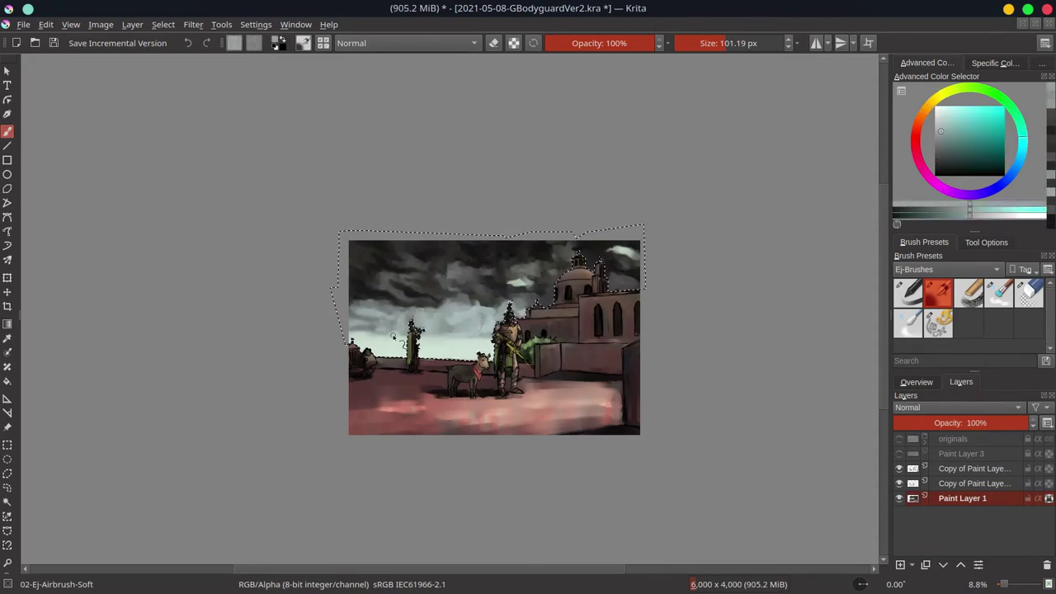
# - Work dark grey, pinkish and pale cyan tones into the clouds, then save and clear the selection
pyautogui.keyDown('ctrl'); pyautogui.click(451, 274); pyautogui.keyUp('ctrl')
pyautogui.keyDown('ctrl'); pyautogui.click(509, 267); pyautogui.keyUp('ctrl')
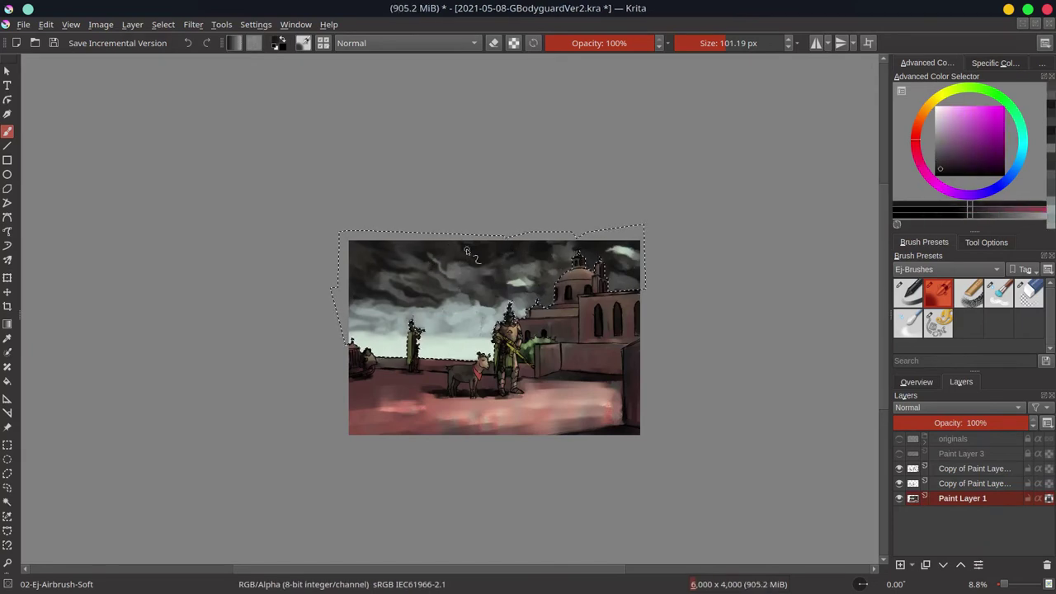
pyautogui.keyDown('ctrl'); pyautogui.click(517, 283); pyautogui.keyUp('ctrl')
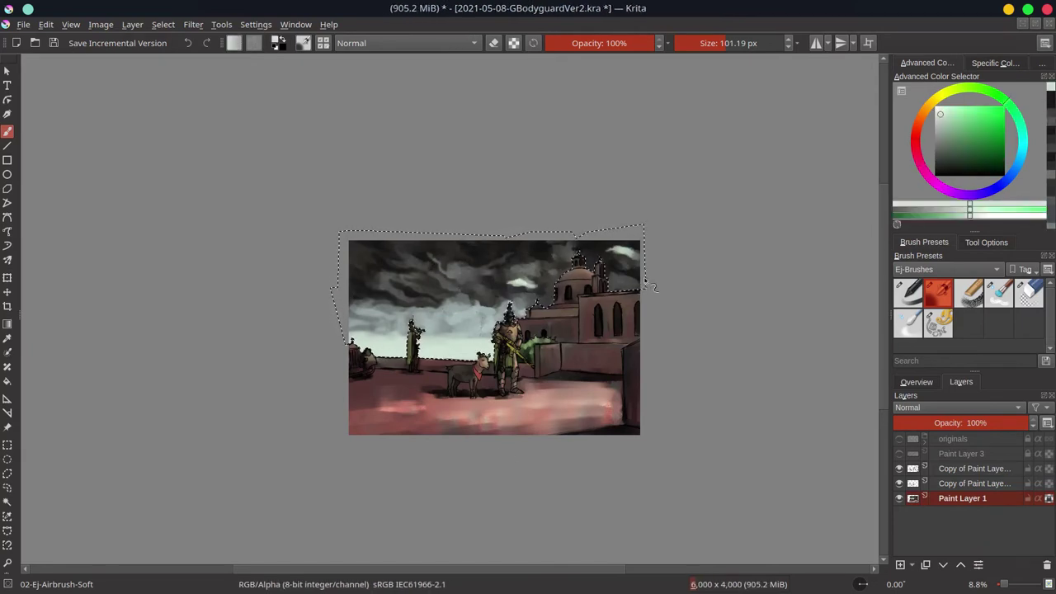
pyautogui.keyDown('ctrl'); pyautogui.click(487, 296); pyautogui.keyUp('ctrl')
pyautogui.press(']')
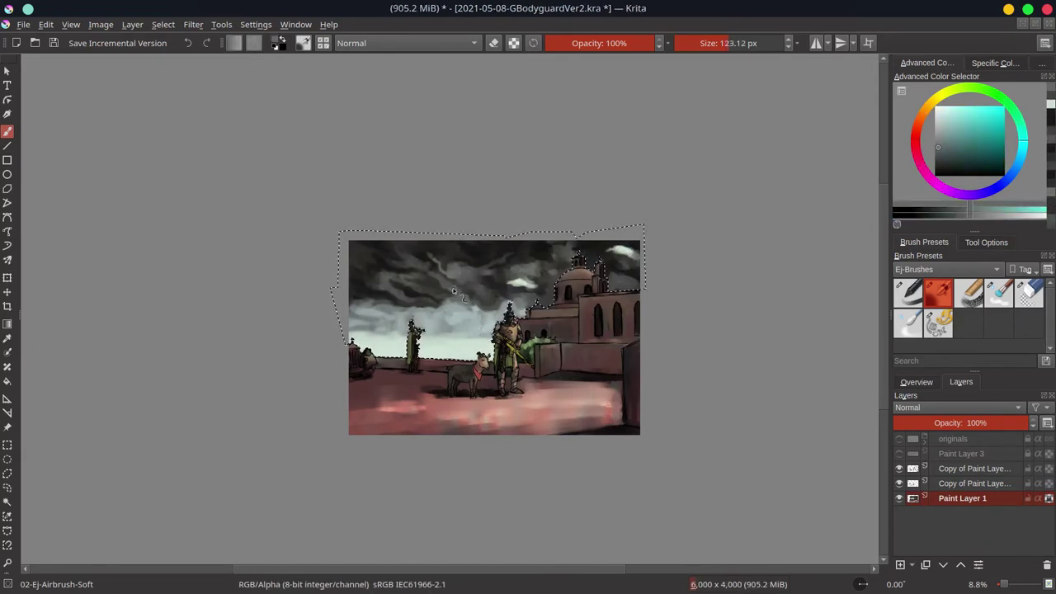
pyautogui.keyDown('ctrl'); pyautogui.click(423, 322); pyautogui.keyUp('ctrl')
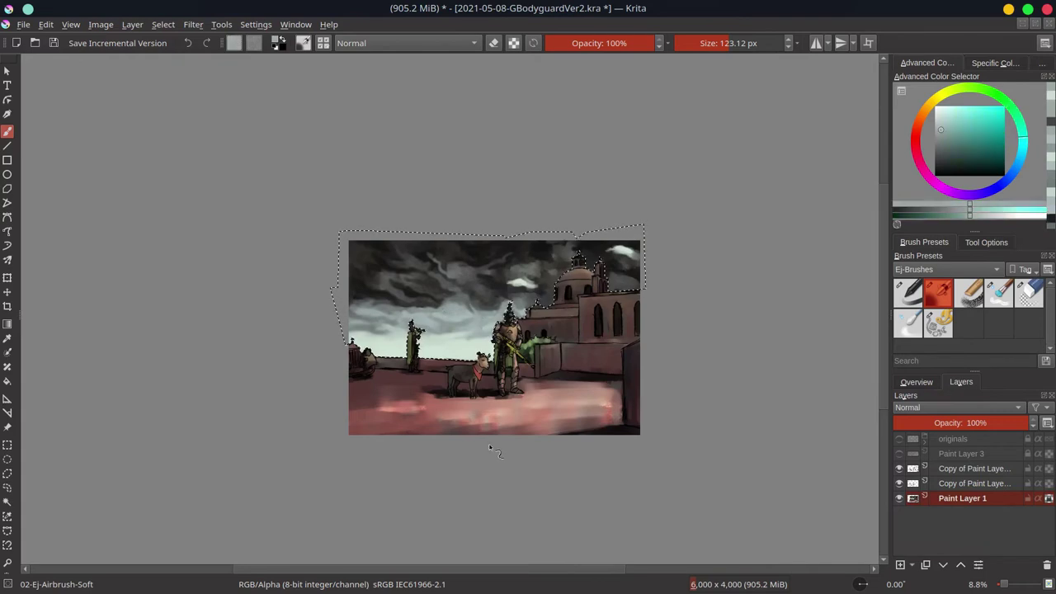
pyautogui.keyDown('ctrl'); pyautogui.click(423, 256); pyautogui.keyUp('ctrl')
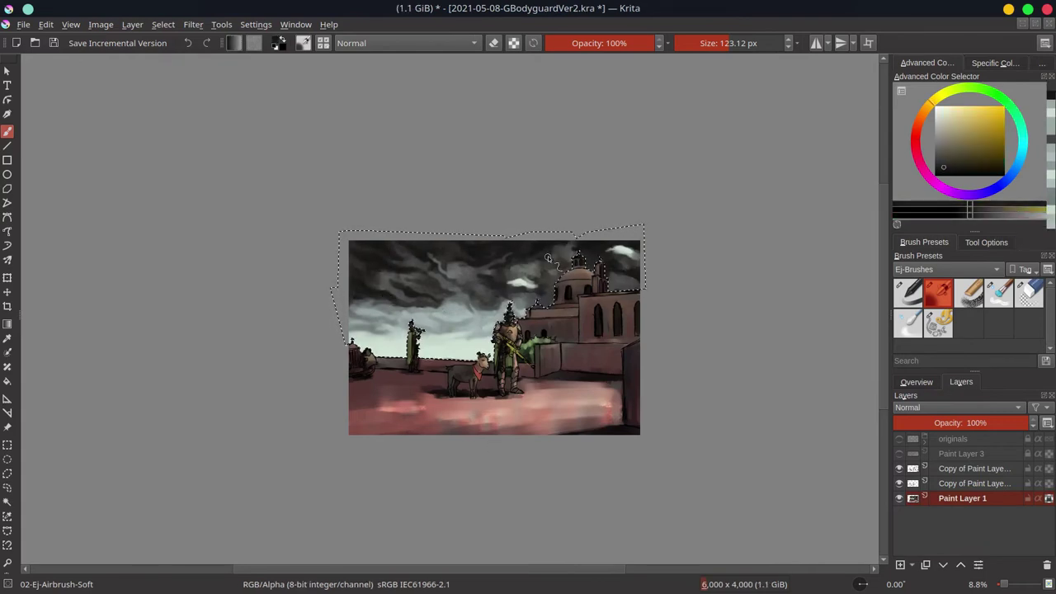
pyautogui.keyDown('ctrl'); pyautogui.click(580, 246); pyautogui.keyUp('ctrl')
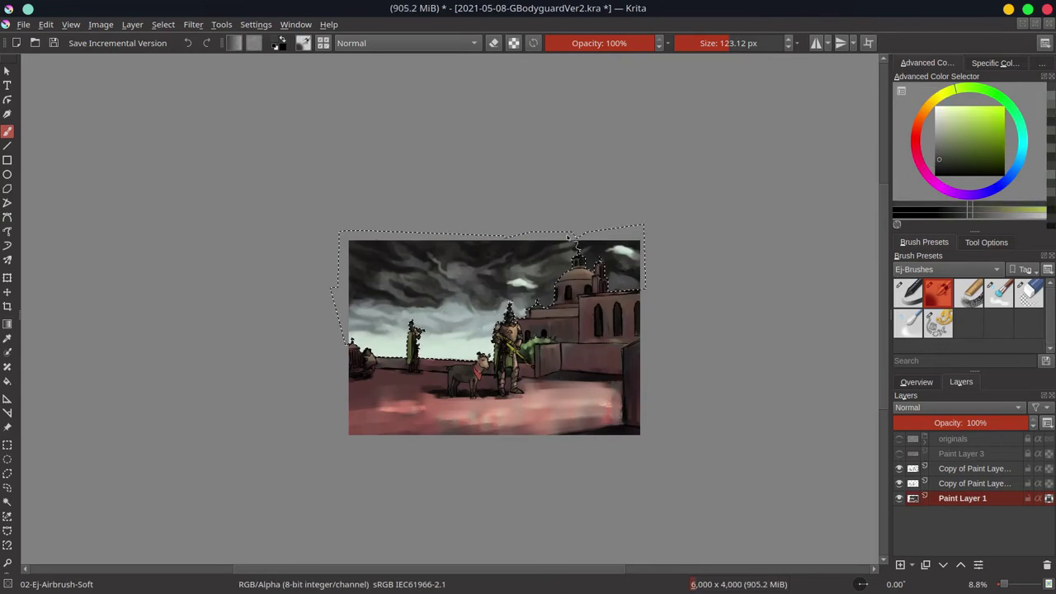
pyautogui.keyDown('ctrl'); pyautogui.click(609, 251); pyautogui.keyUp('ctrl')
pyautogui.keyDown('ctrl'); pyautogui.click(609, 254); pyautogui.keyUp('ctrl')
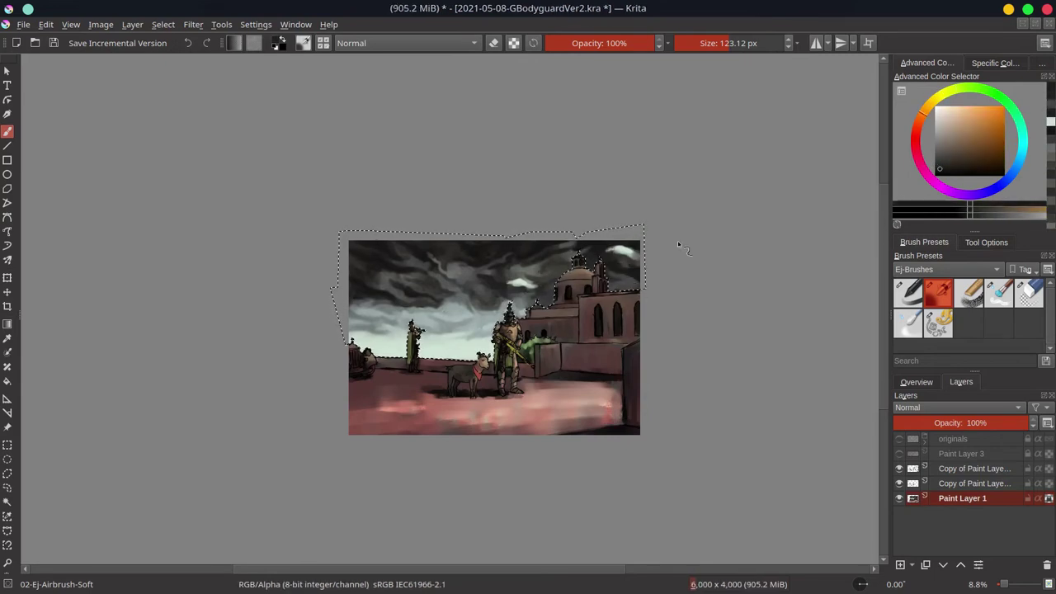
pyautogui.click(53, 43)
pyautogui.hotkey('ctrl', 'shift', 'a')
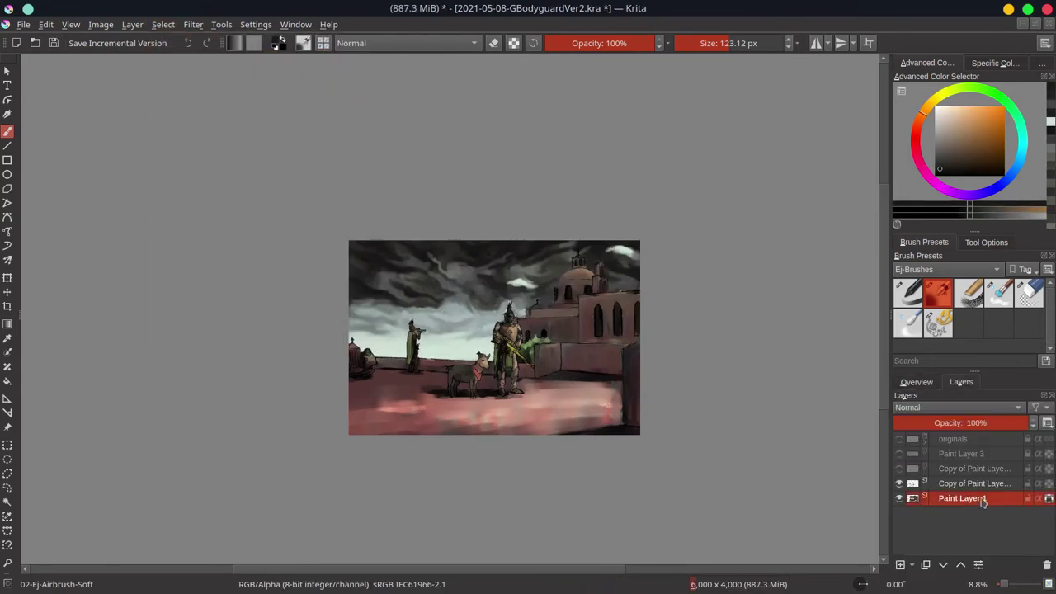
# - Merge the copied layer down and save as 2021-05-08-GBodyguardVer2_001.kra
pyautogui.rightClick(973, 485)
pyautogui.click(956, 281)
pyautogui.hotkey('ctrl', 'alt', 's')
# - Show the canvas overview, sample a dark green-grey from the canvas, and clear the selection
pyautogui.click(916, 382)
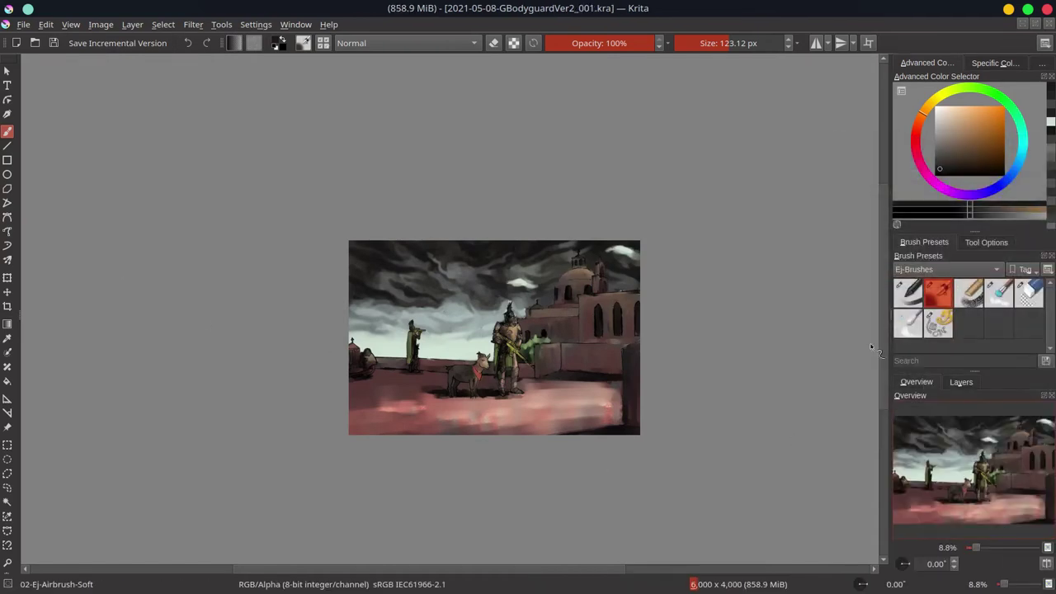
pyautogui.scroll(3, 483, 331)
pyautogui.keyDown('ctrl'); pyautogui.click(361, 381); pyautogui.keyUp('ctrl')
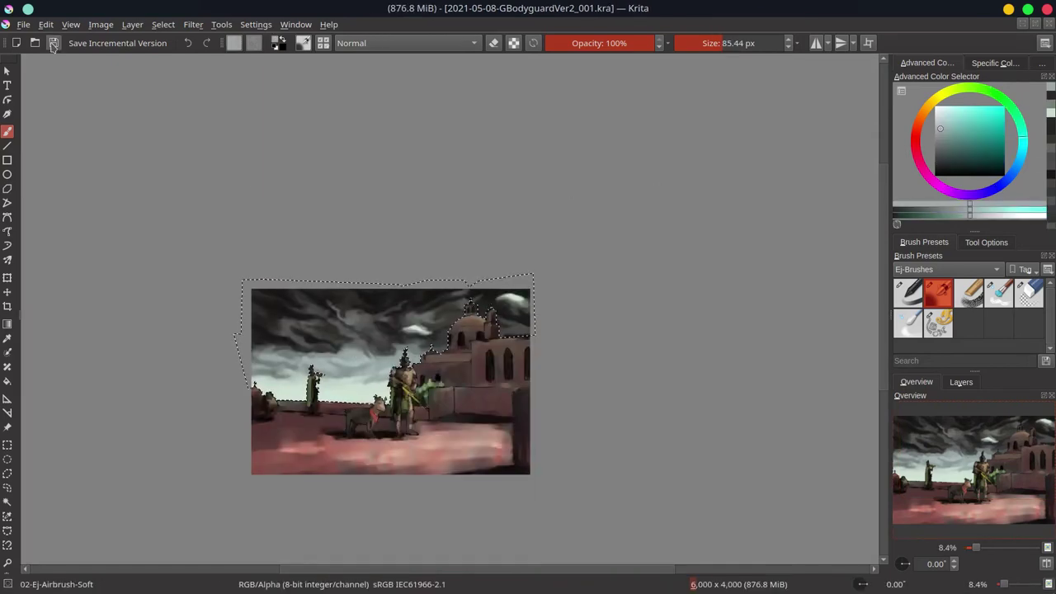
pyautogui.hotkey('ctrl', 'shift', 'a')
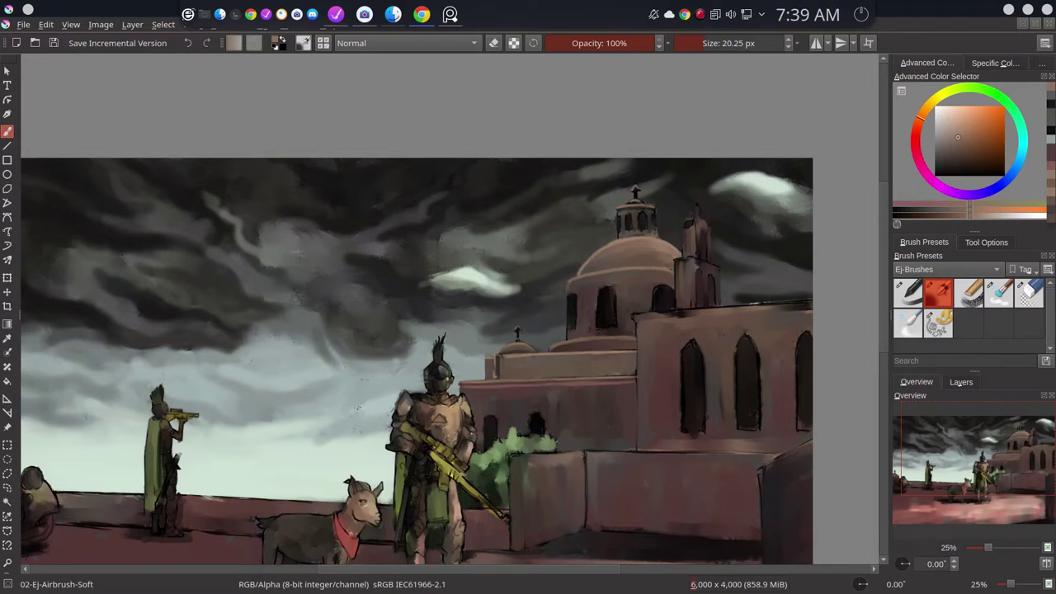
# - Launch the application found by searching 'kr', then bring the Krita painting back to front
pyautogui.write('kr')
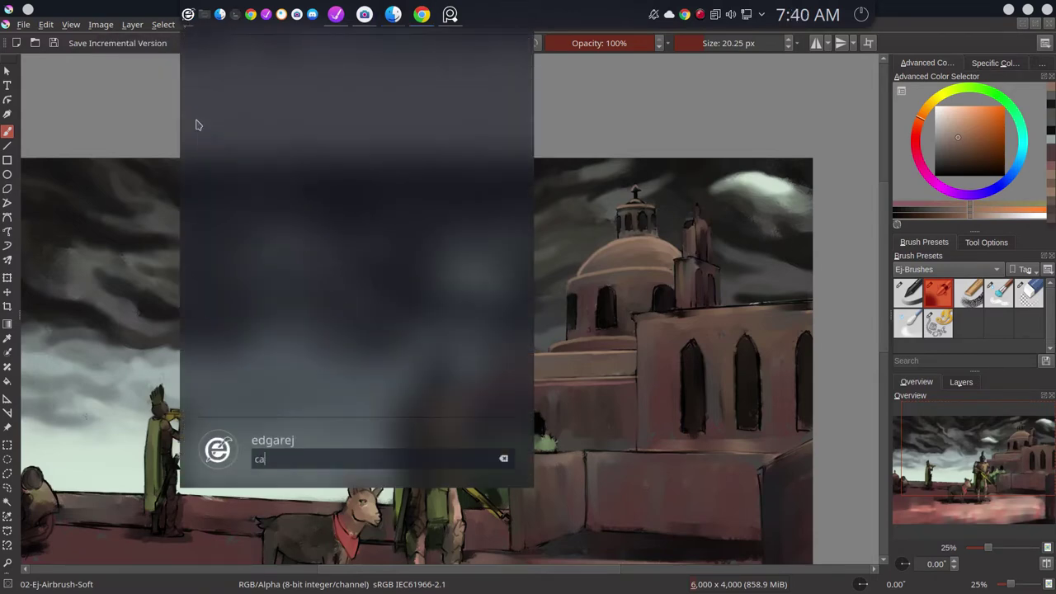
pyautogui.press('Return')
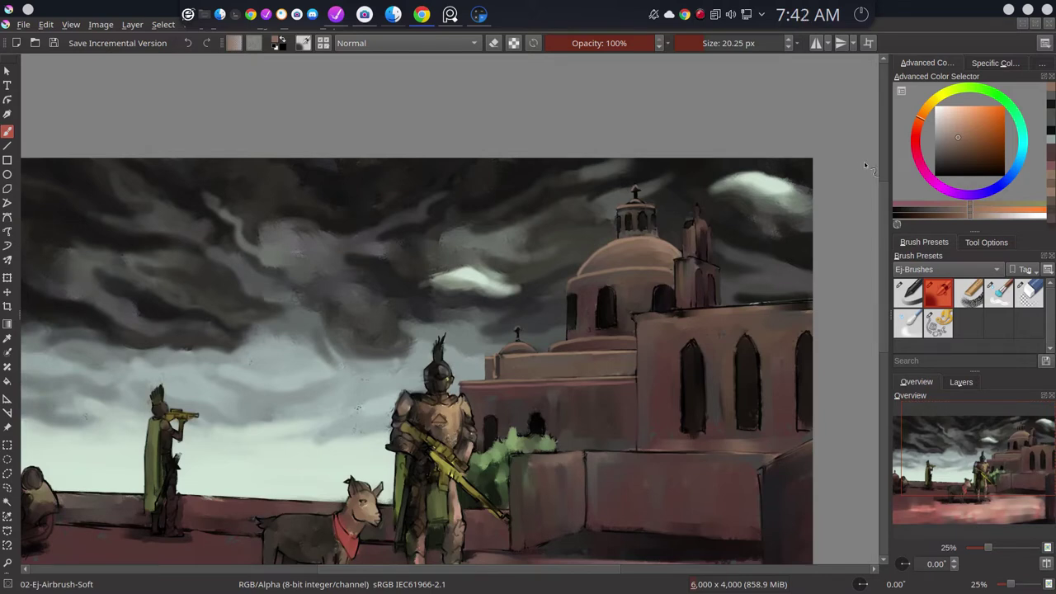
pyautogui.click(962, 5)
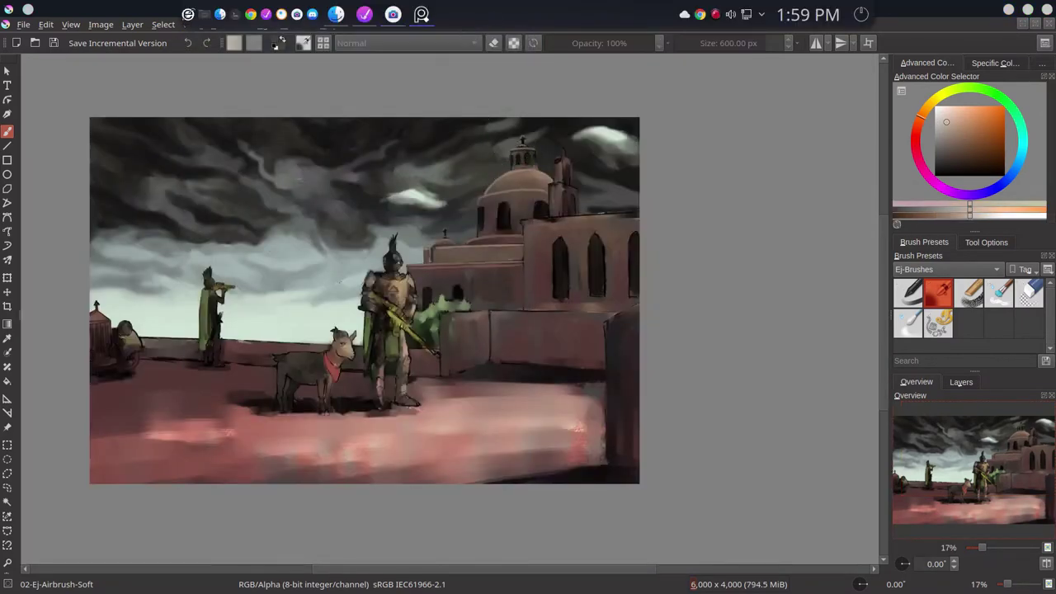
# - Switch the docker to show the Layers list
pyautogui.click(962, 382)
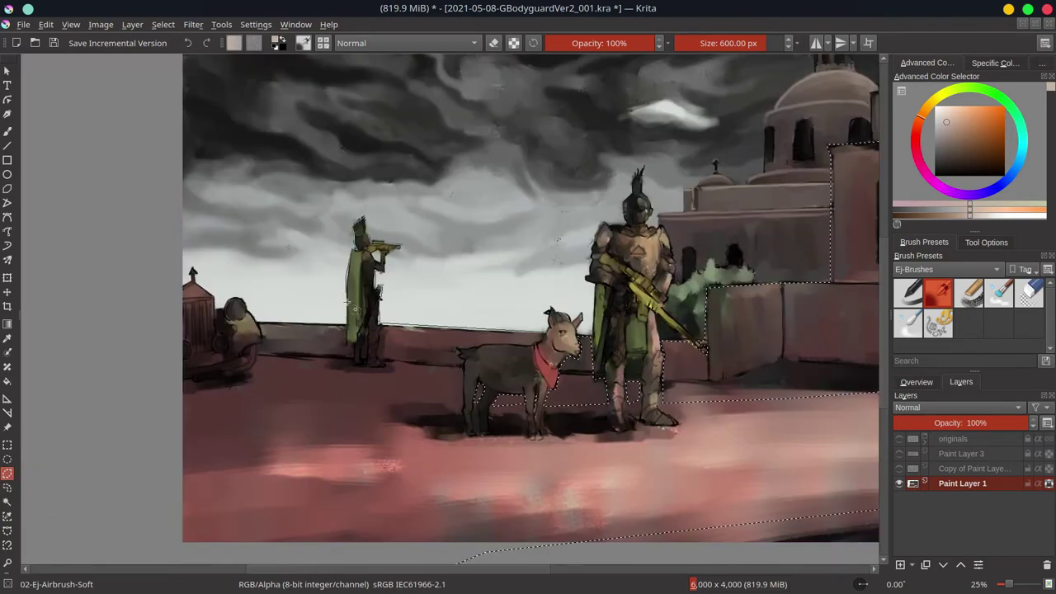
# - Lasso the area around the goat and guard, open Hue/Saturation/Lightness, and save the painting
pyautogui.moveTo(161, 297); pyautogui.dragTo(462, 373)
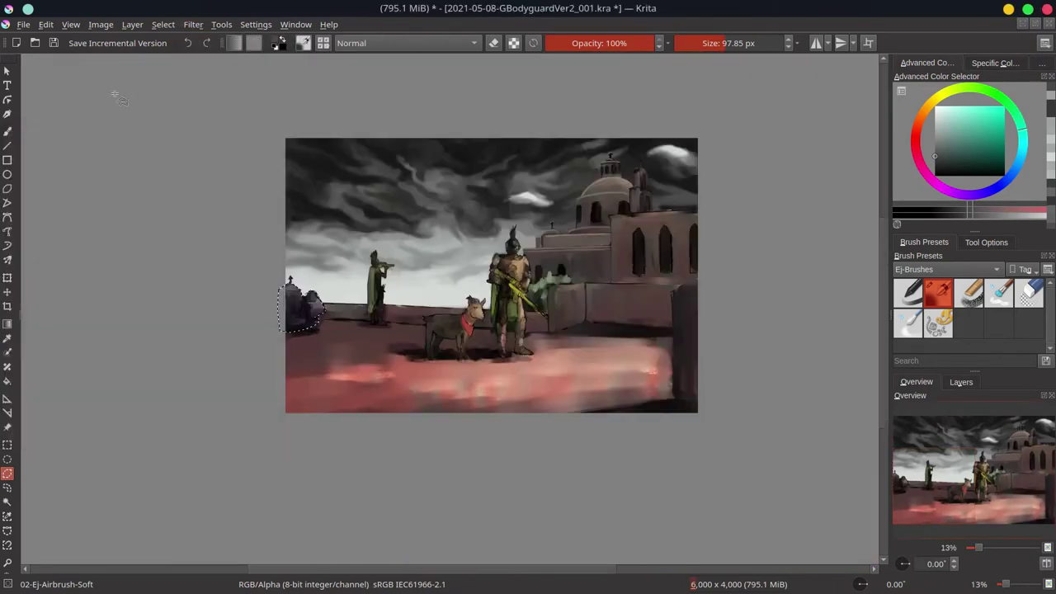
pyautogui.click(45, 24)
pyautogui.moveTo(211, 75)
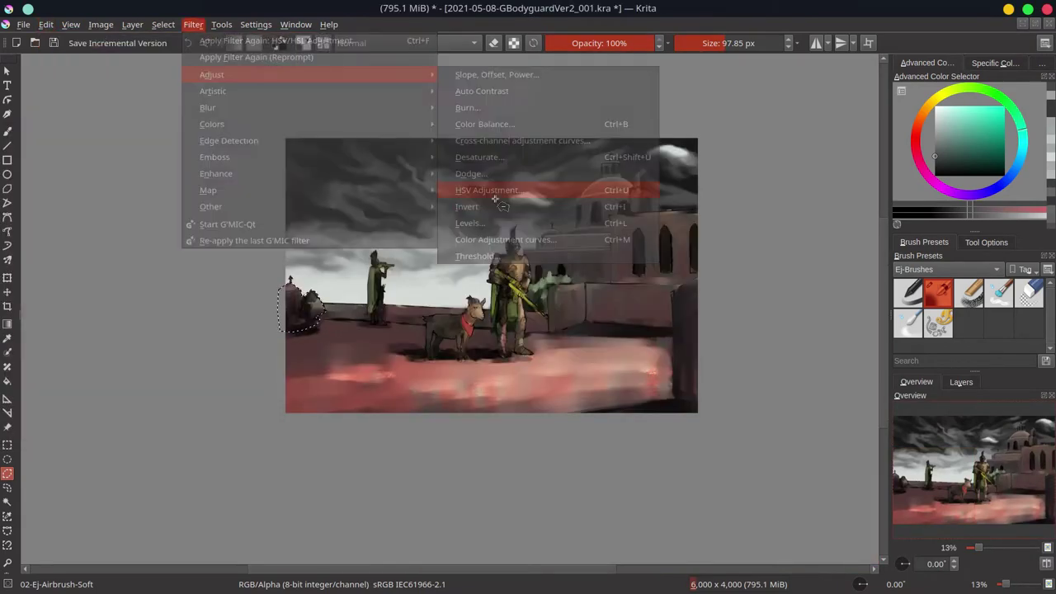
pyautogui.click(528, 189)
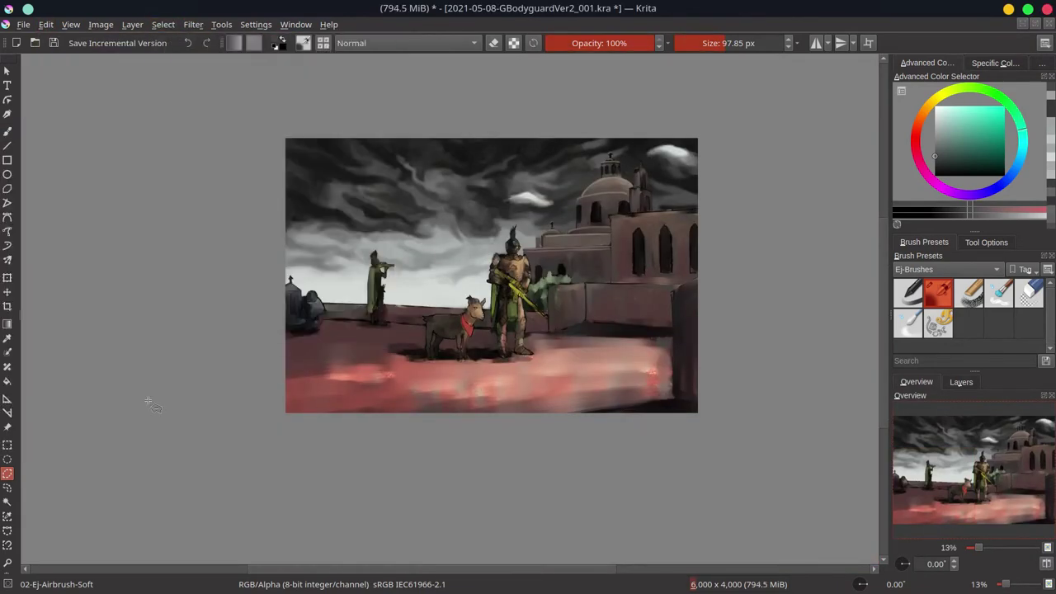
pyautogui.hotkey('ctrl', 's')
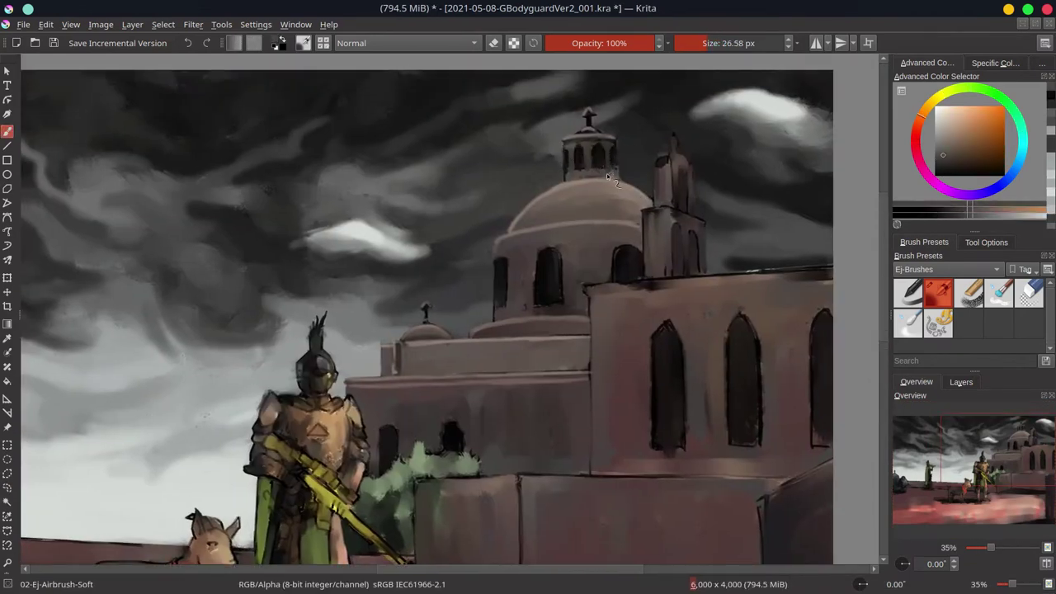
# - Sample dark brown, red and church tones while shrinking the brush for detail work
pyautogui.keyDown('ctrl'); pyautogui.click(627, 157); pyautogui.keyUp('ctrl')
pyautogui.press('[')
pyautogui.press('[')
pyautogui.press('[')
pyautogui.keyDown('ctrl'); pyautogui.click(627, 156); pyautogui.keyUp('ctrl')
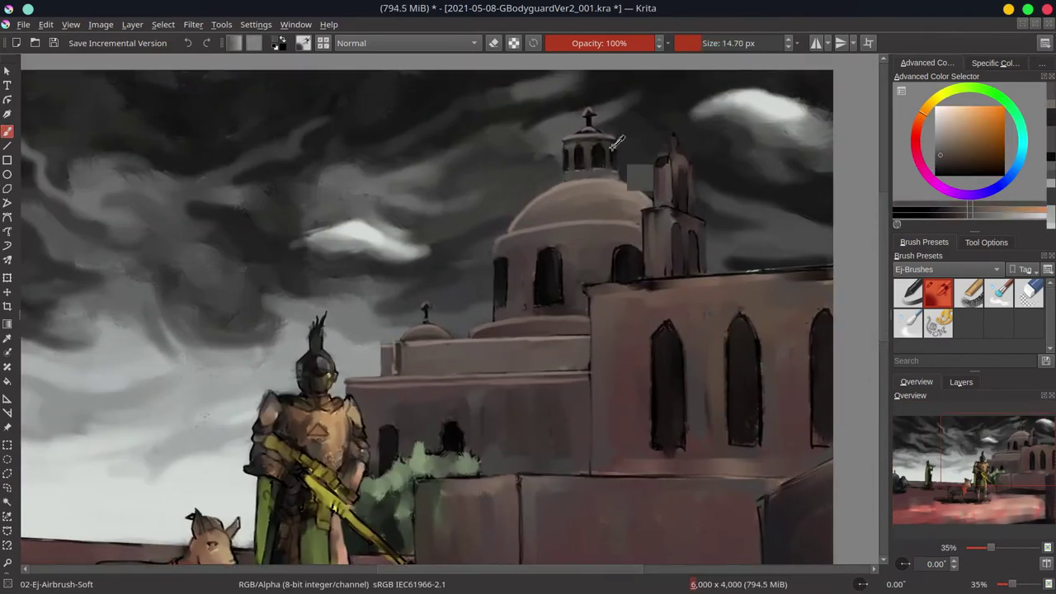
pyautogui.press('[')
pyautogui.press('[')
pyautogui.press(']')
pyautogui.press(']')
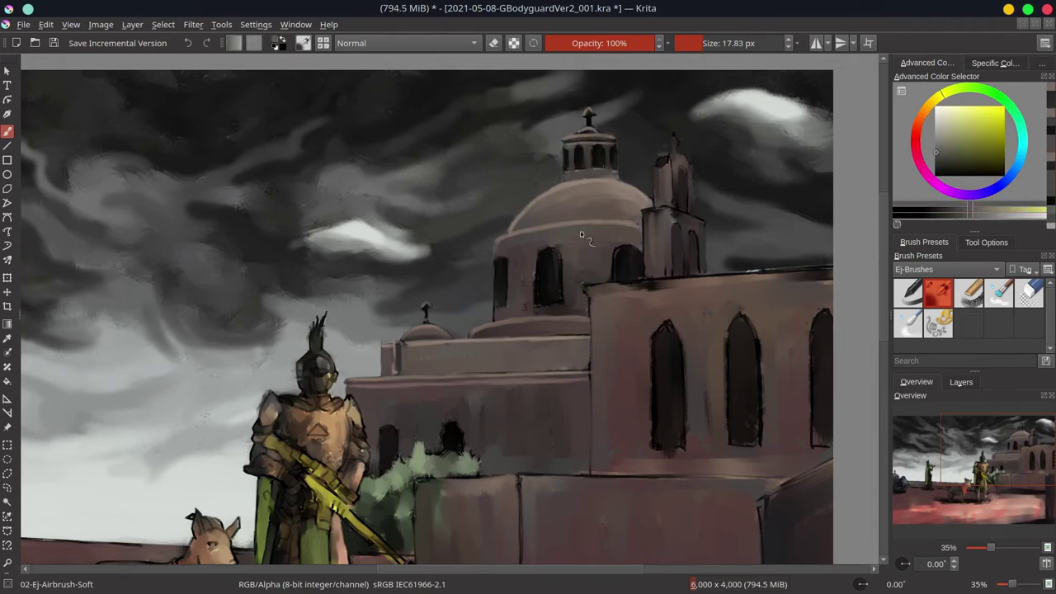
pyautogui.click(949, 141)
pyautogui.press('[')
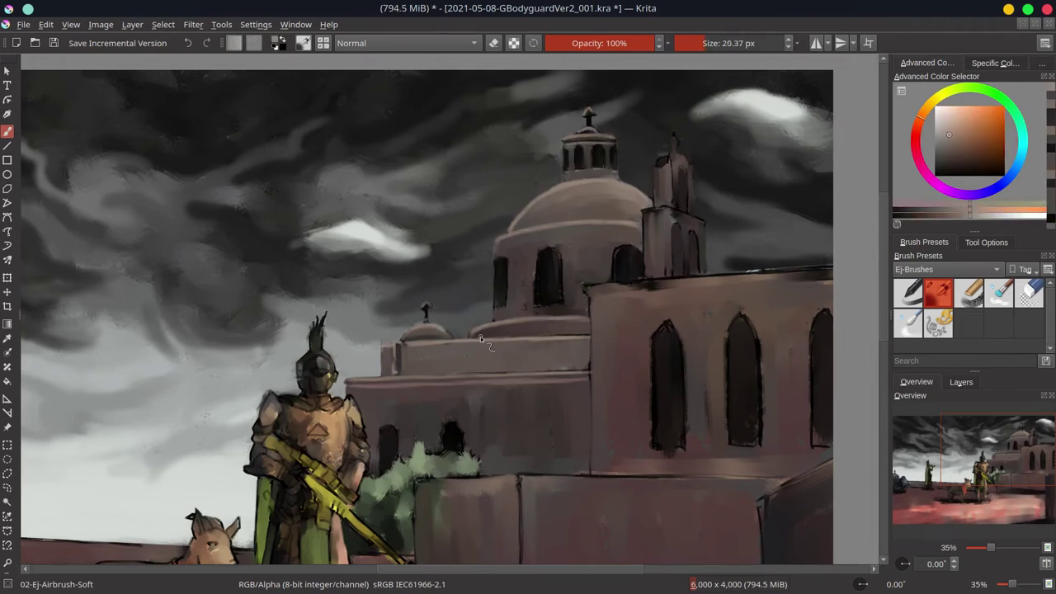
pyautogui.press(']')
pyautogui.press(']')
pyautogui.press(']')
pyautogui.keyDown('ctrl'); pyautogui.click(572, 306); pyautogui.keyUp('ctrl')
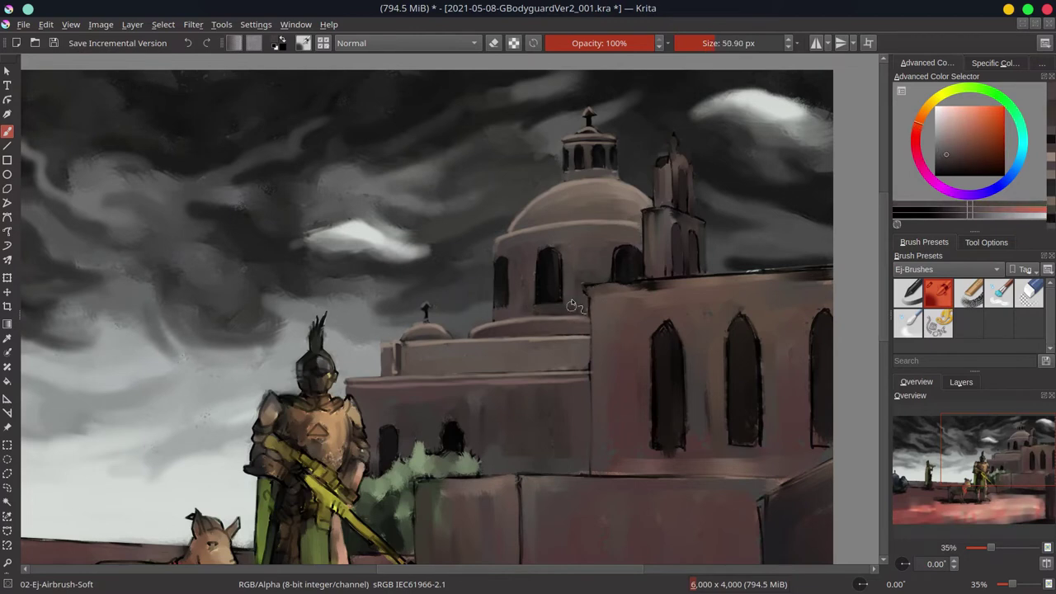
pyautogui.press('[')
pyautogui.keyDown('ctrl'); pyautogui.click(553, 244); pyautogui.keyUp('ctrl')
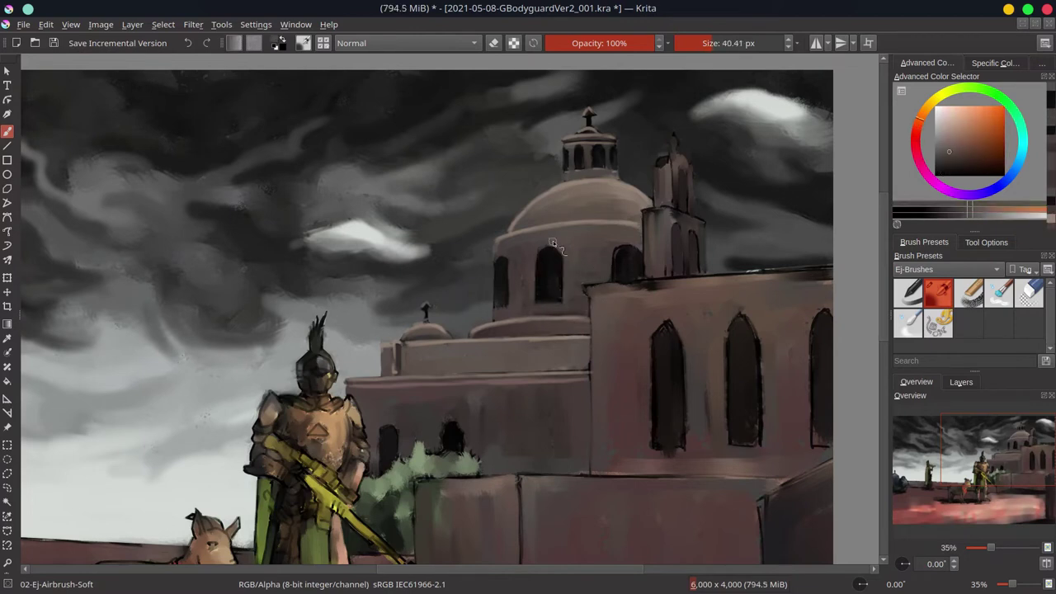
pyautogui.keyDown('ctrl'); pyautogui.click(553, 243); pyautogui.keyUp('ctrl')
pyautogui.press('[')
pyautogui.keyDown('ctrl'); pyautogui.click(544, 304); pyautogui.keyUp('ctrl')
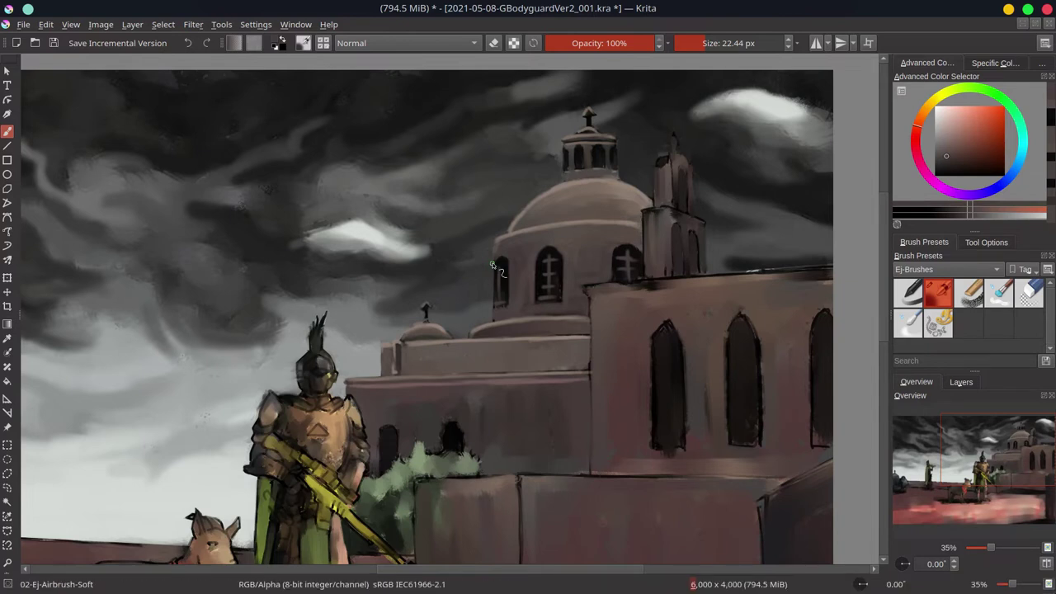
# - Highlight the bell tower's lower left, edge, spire and right side with light strokes
pyautogui.moveTo(529, 409); pyautogui.dragTo(518, 283)
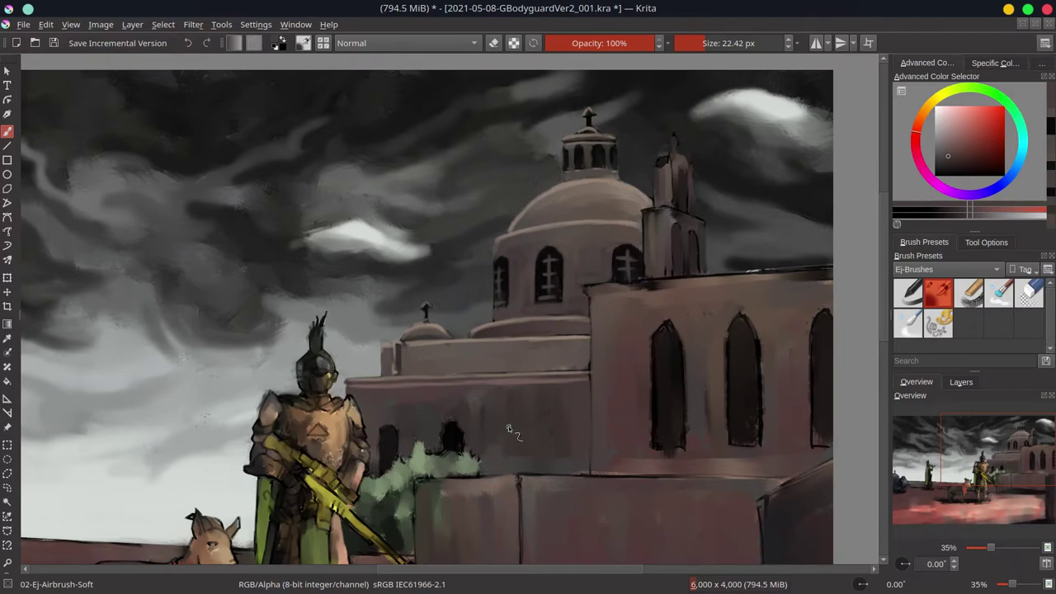
pyautogui.moveTo(508, 426); pyautogui.dragTo(579, 338)
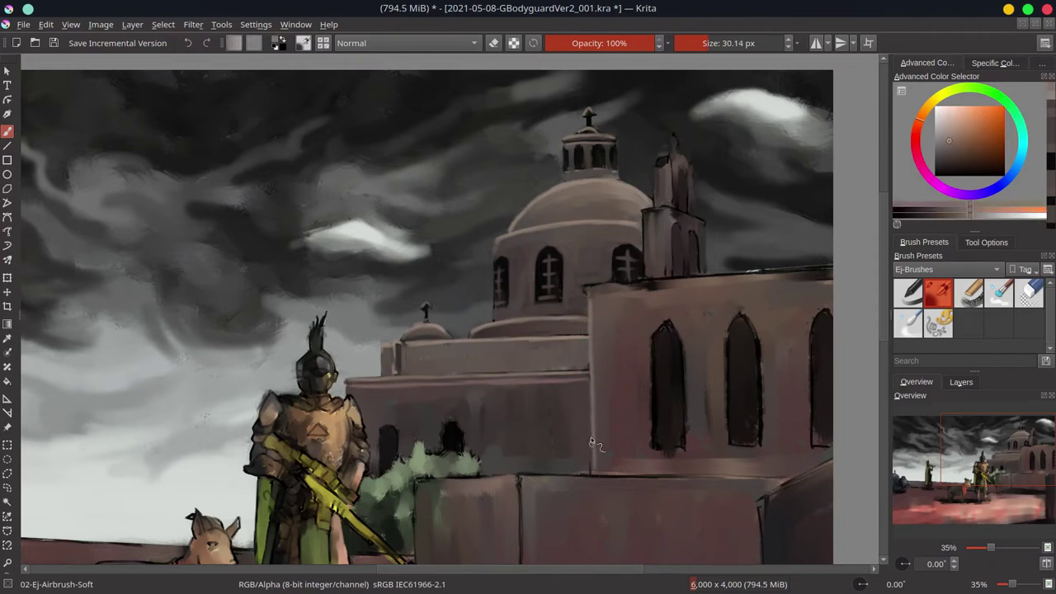
pyautogui.moveTo(656, 236); pyautogui.dragTo(682, 216)
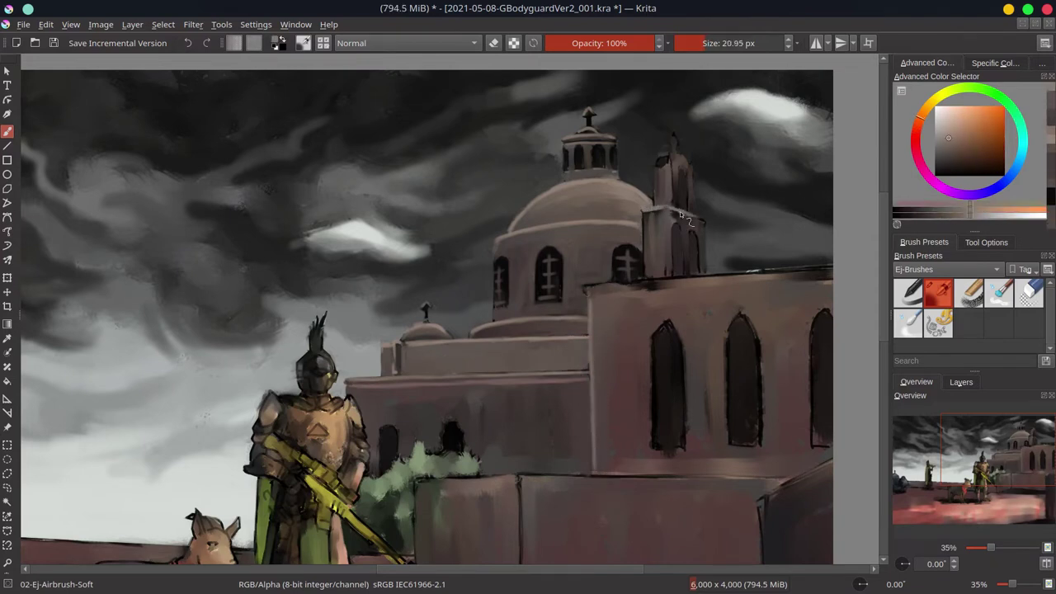
pyautogui.moveTo(666, 171); pyautogui.dragTo(689, 172)
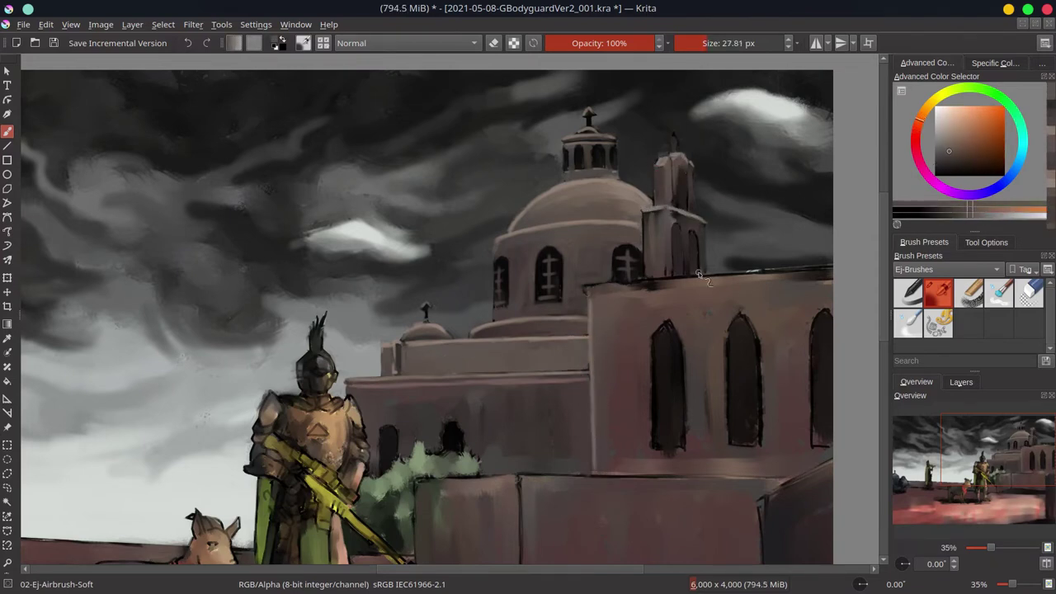
pyautogui.keyDown('ctrl'); pyautogui.click(685, 175); pyautogui.keyUp('ctrl')
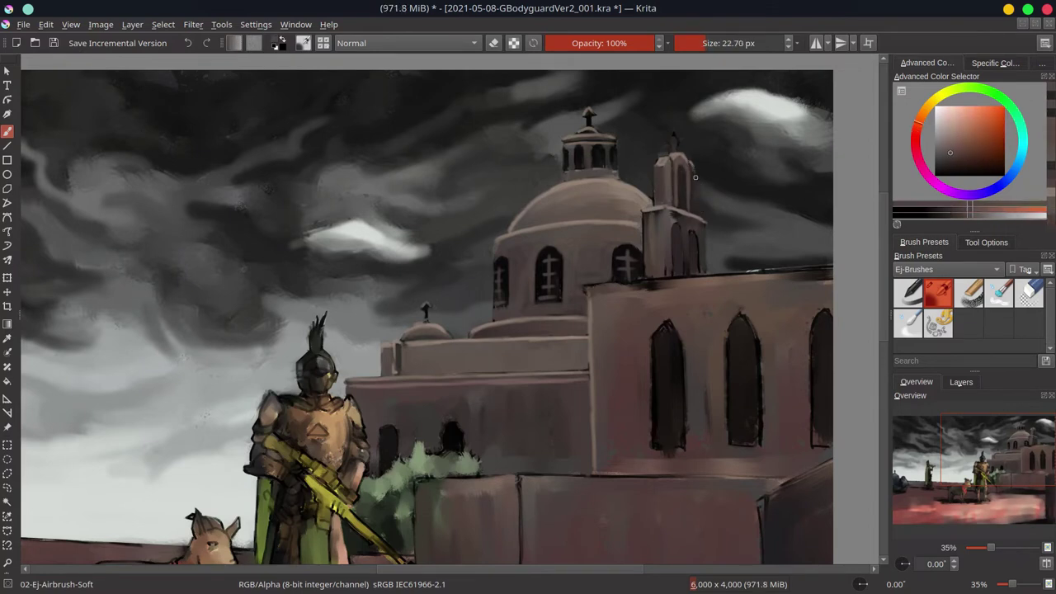
pyautogui.moveTo(696, 169); pyautogui.dragTo(700, 208)
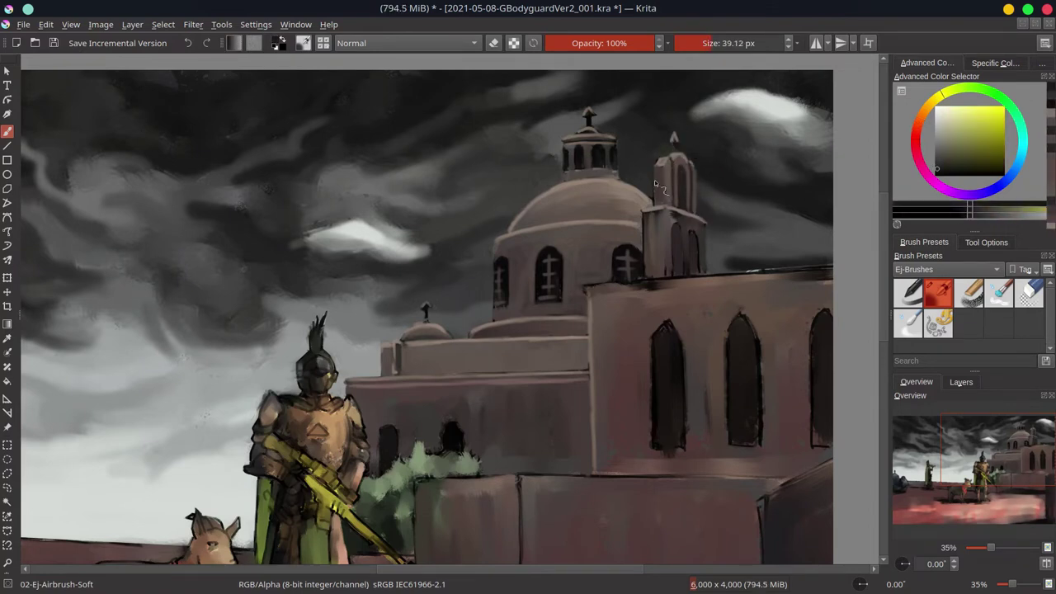
pyautogui.keyDown('ctrl'); pyautogui.click(665, 278); pyautogui.keyUp('ctrl')
pyautogui.keyDown('ctrl'); pyautogui.click(646, 225); pyautogui.keyUp('ctrl')
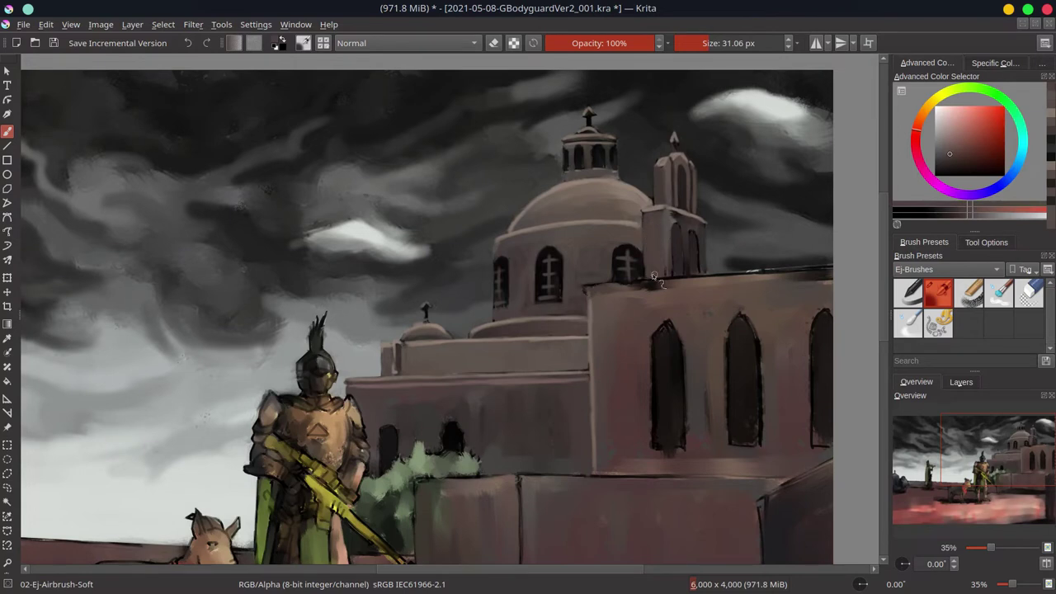
pyautogui.keyDown('ctrl'); pyautogui.click(684, 169); pyautogui.keyUp('ctrl')
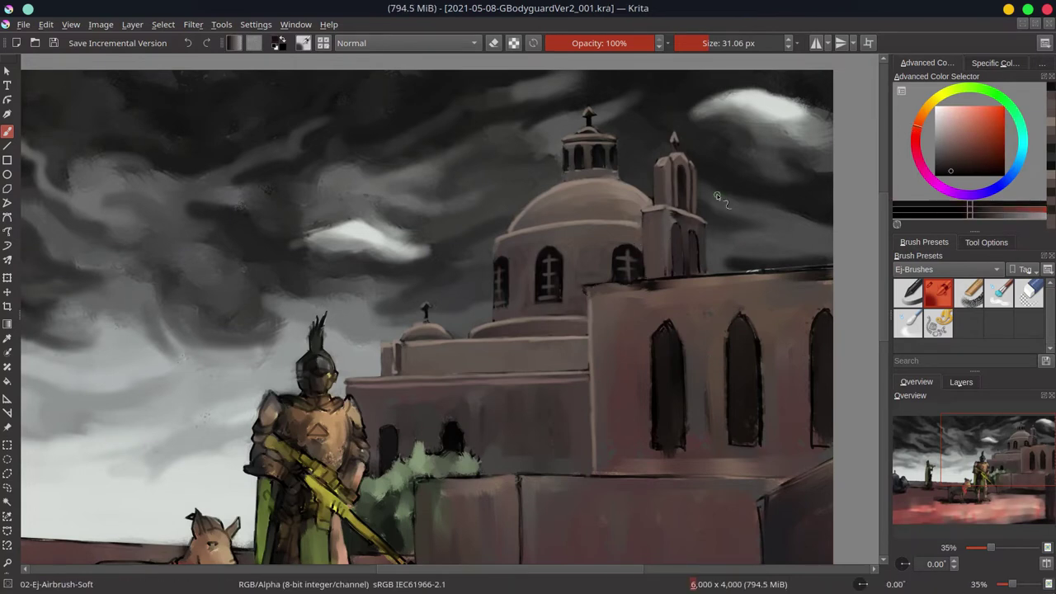
pyautogui.keyDown('ctrl'); pyautogui.click(671, 216); pyautogui.keyUp('ctrl')
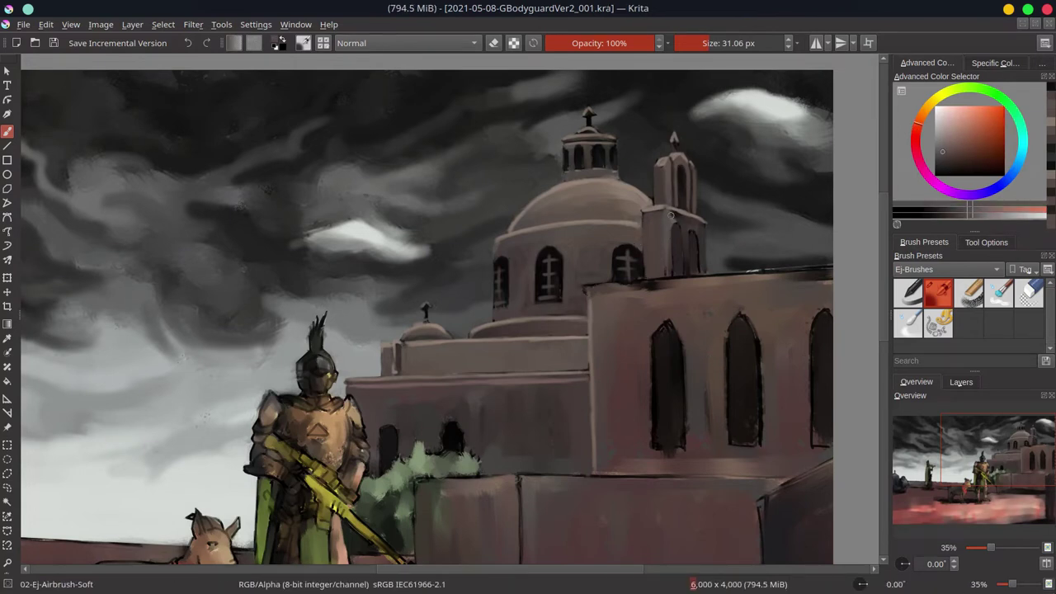
pyautogui.moveTo(683, 220); pyautogui.dragTo(709, 277)
# - Brighten the church roof edge with lighter strokes using sampled tower tones
pyautogui.keyDown('ctrl'); pyautogui.click(720, 233); pyautogui.keyUp('ctrl')
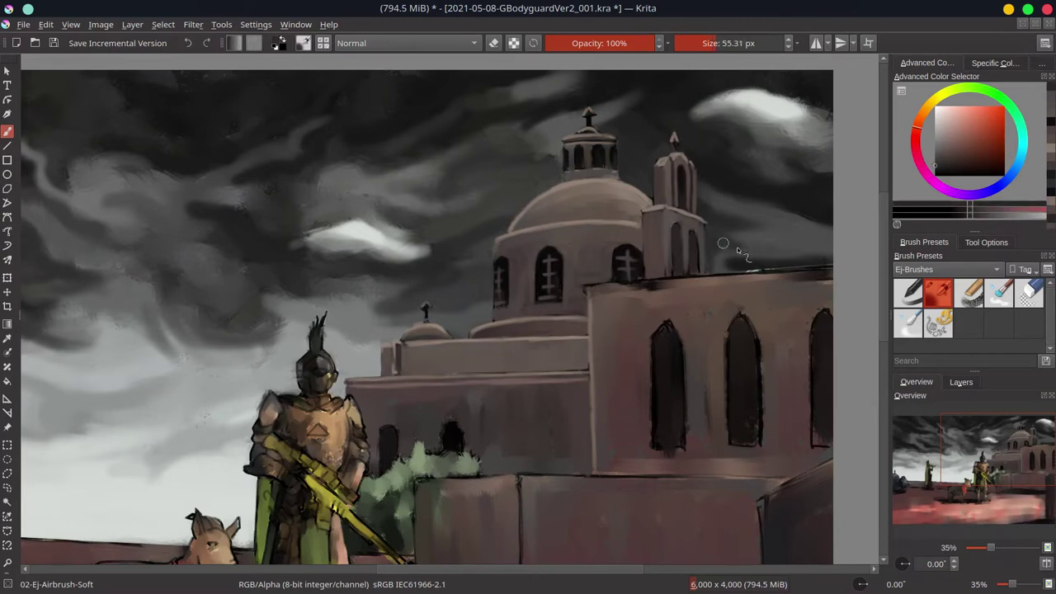
pyautogui.keyDown('ctrl'); pyautogui.click(723, 244); pyautogui.keyUp('ctrl')
pyautogui.moveTo(775, 272)
pyautogui.mouseDown()
pyautogui.moveTo(644, 274)
pyautogui.moveTo(832, 269)
pyautogui.mouseUp()
pyautogui.keyDown('ctrl'); pyautogui.click(669, 254); pyautogui.keyUp('ctrl')
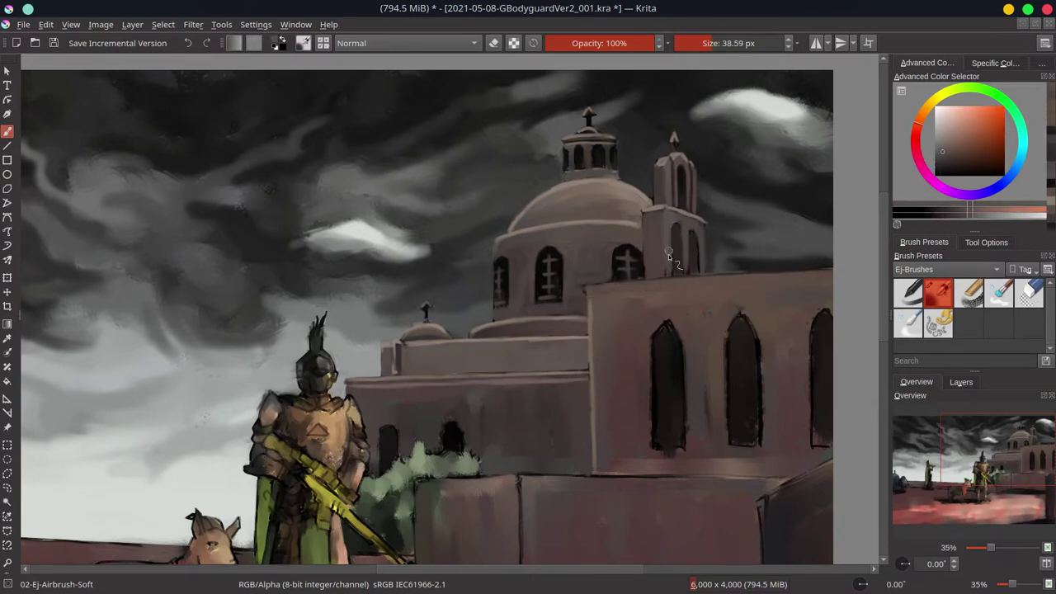
pyautogui.keyDown('ctrl'); pyautogui.click(678, 258); pyautogui.keyUp('ctrl')
pyautogui.keyDown('ctrl'); pyautogui.click(691, 233); pyautogui.keyUp('ctrl')
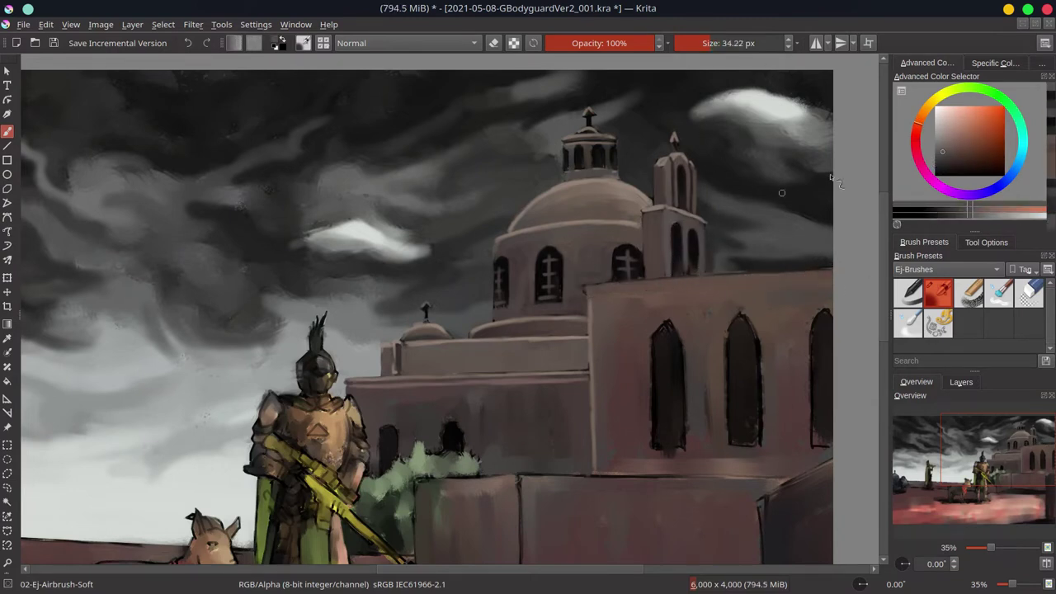
pyautogui.keyDown('ctrl'); pyautogui.click(666, 233); pyautogui.keyUp('ctrl')
pyautogui.keyDown('ctrl'); pyautogui.click(666, 241); pyautogui.keyUp('ctrl')
pyautogui.moveTo(830, 268); pyautogui.dragTo(586, 282)
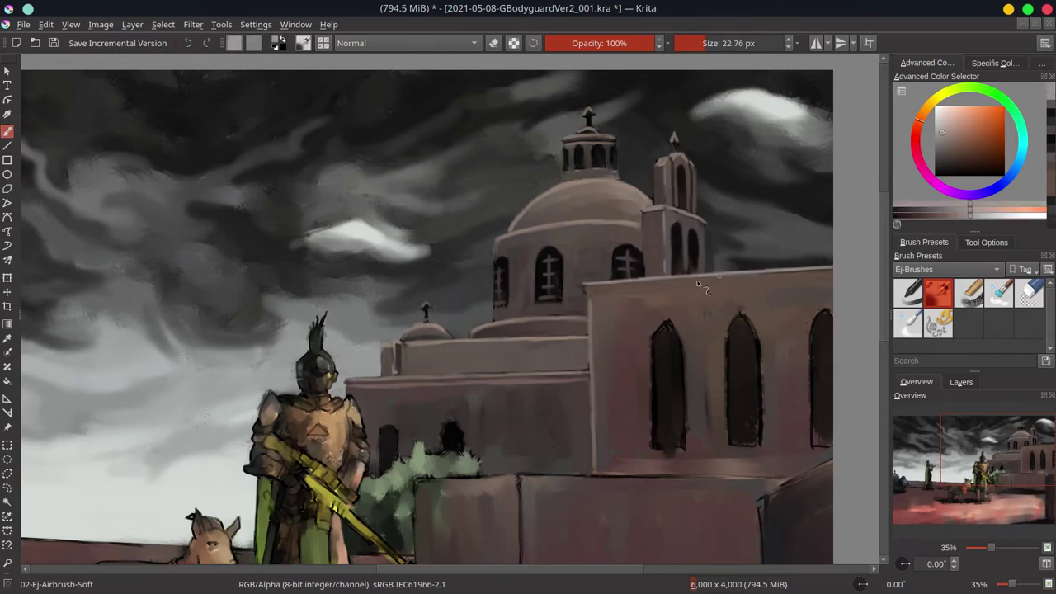
pyautogui.keyDown('ctrl'); pyautogui.click(654, 281); pyautogui.keyUp('ctrl')
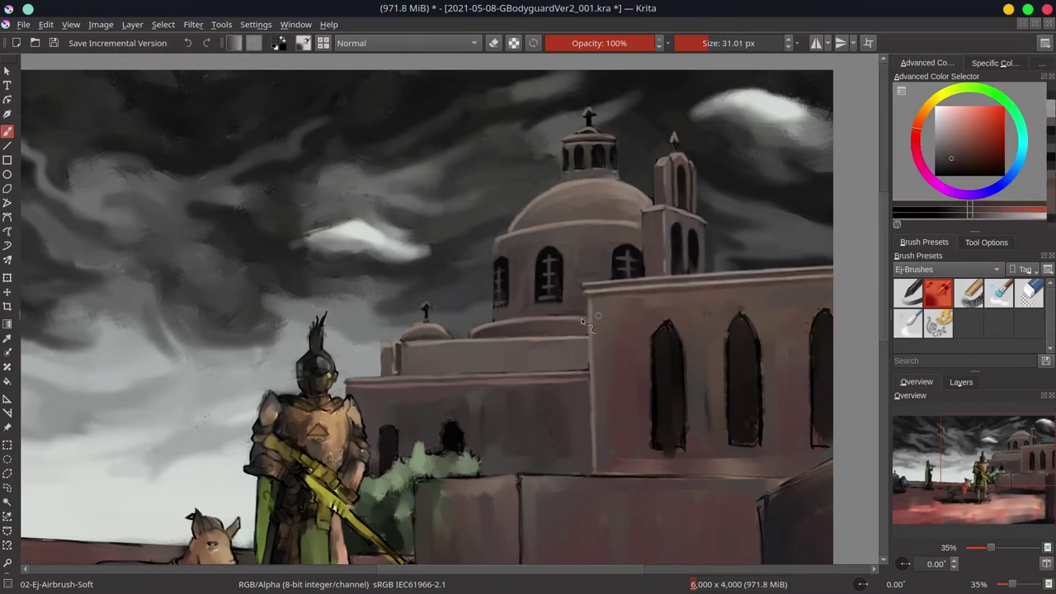
# - Save the painting and mirror the canvas to check the composition
pyautogui.scroll(-2, 494, 404)
pyautogui.hotkey('ctrl', 's')
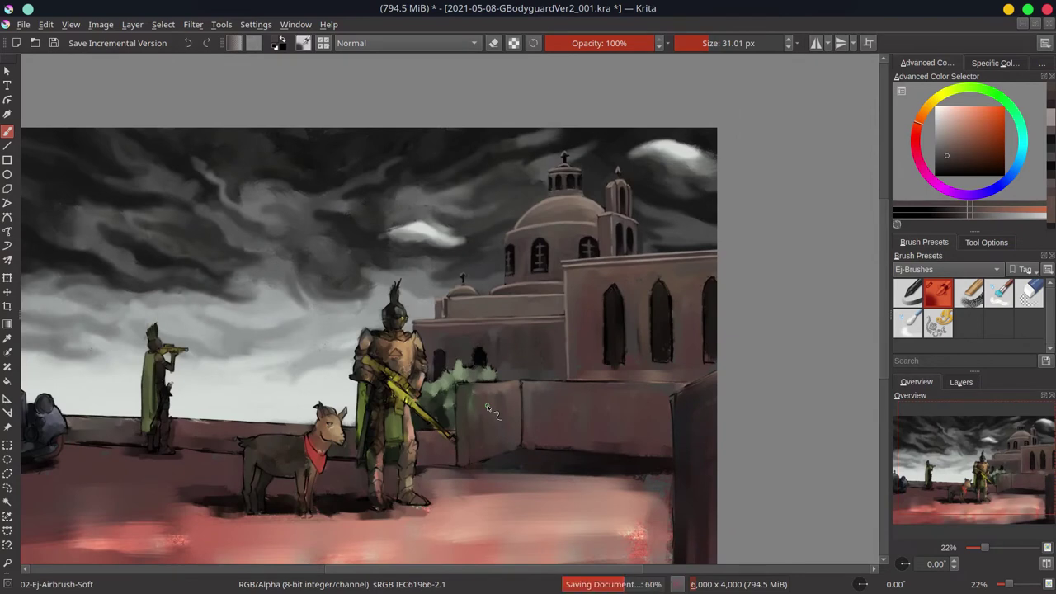
pyautogui.scroll(-4, 615, 363)
pyautogui.press('m')
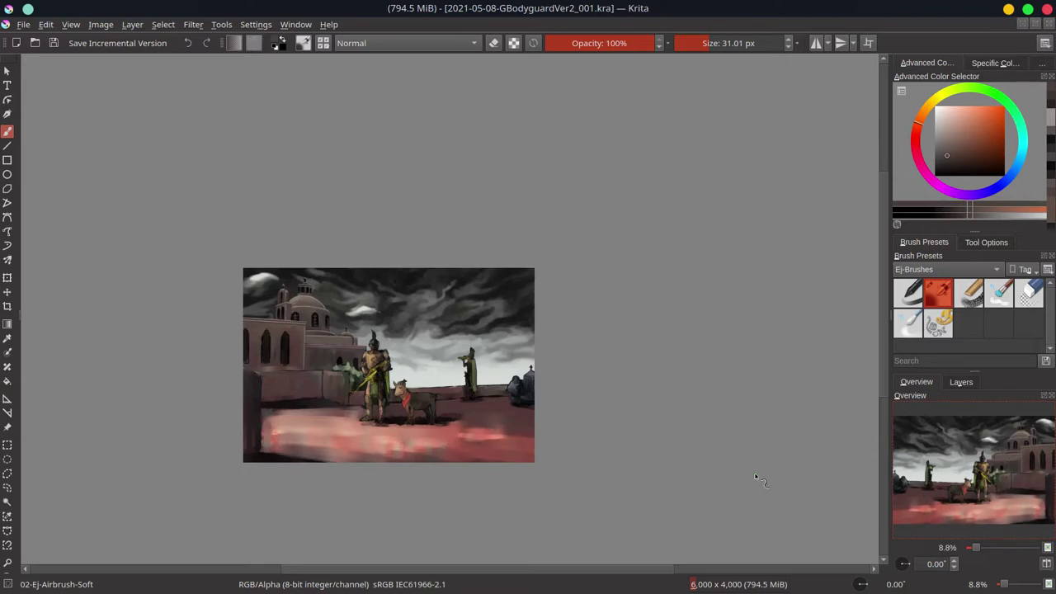
# - Sample brown, green and reddish-brown wall tones, sizing the brush for window detail
pyautogui.scroll(3, 264, 248)
pyautogui.scroll(2, 365, 376)
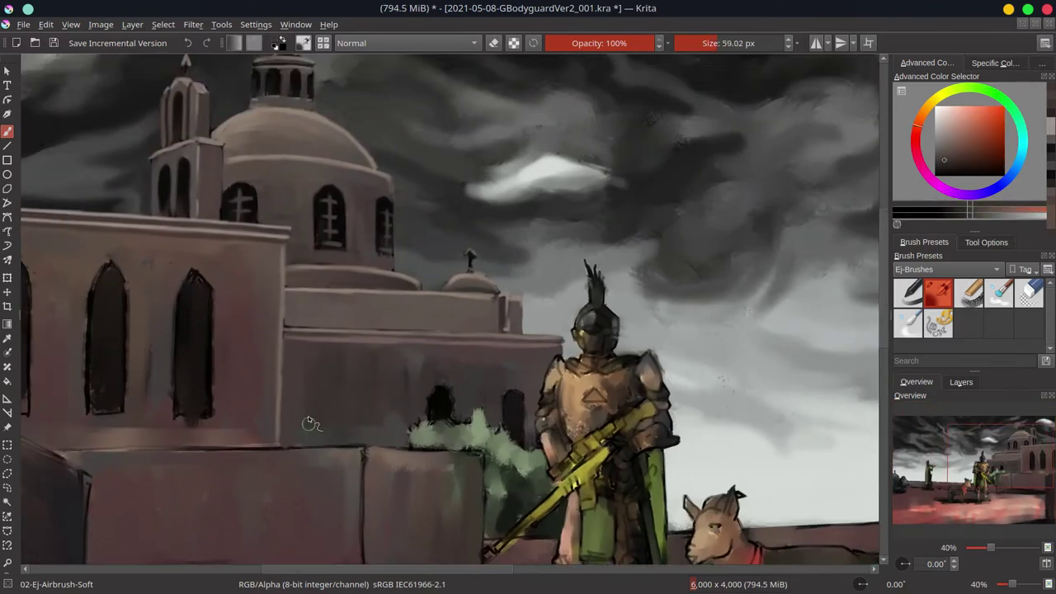
pyautogui.press('[')
pyautogui.press('[')
pyautogui.press('[')
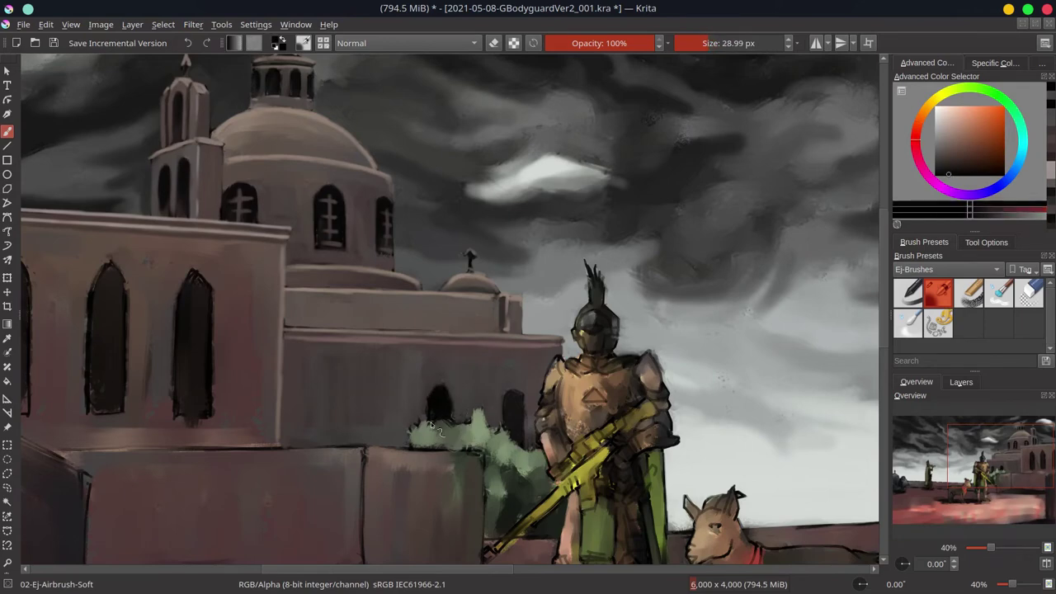
pyautogui.keyDown('ctrl'); pyautogui.click(514, 395); pyautogui.keyUp('ctrl')
pyautogui.press('[')
pyautogui.keyDown('ctrl'); pyautogui.click(496, 419); pyautogui.keyUp('ctrl')
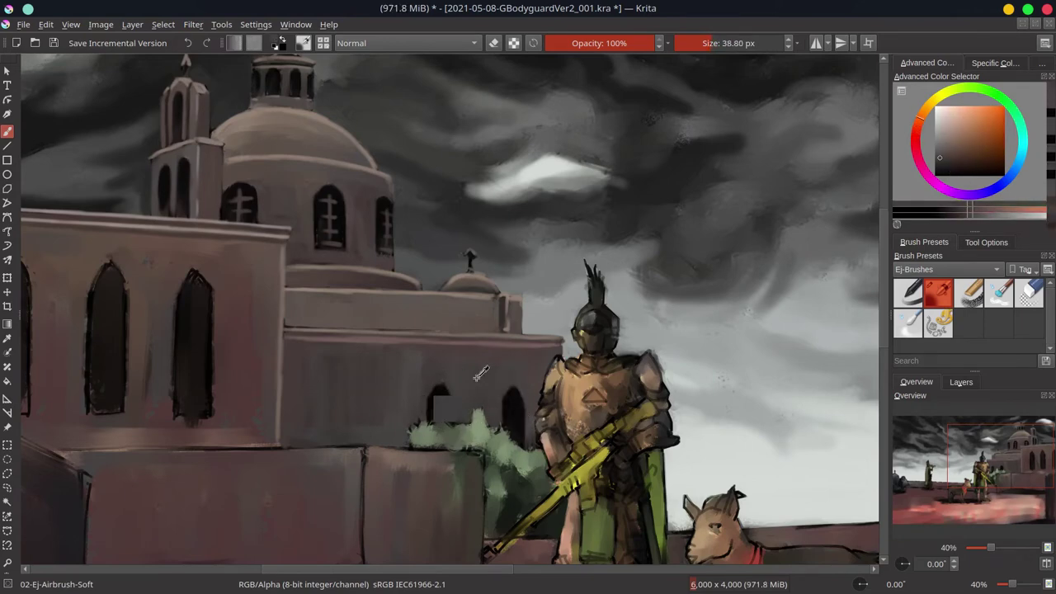
pyautogui.keyDown('ctrl'); pyautogui.click(450, 415); pyautogui.keyUp('ctrl')
pyautogui.moveTo(396, 437); pyautogui.dragTo(554, 476)
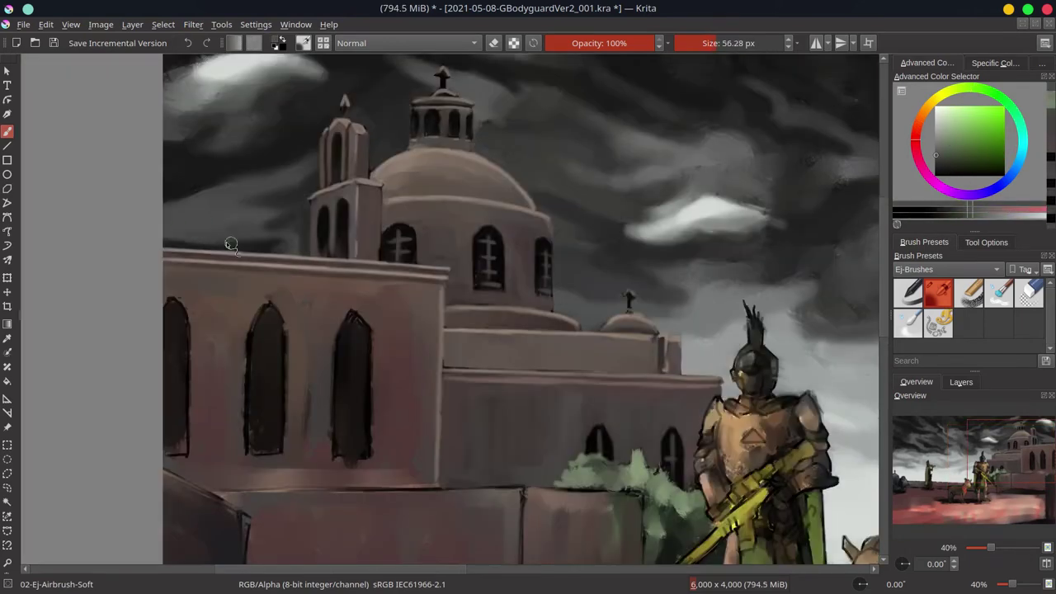
pyautogui.press(']')
pyautogui.press(']')
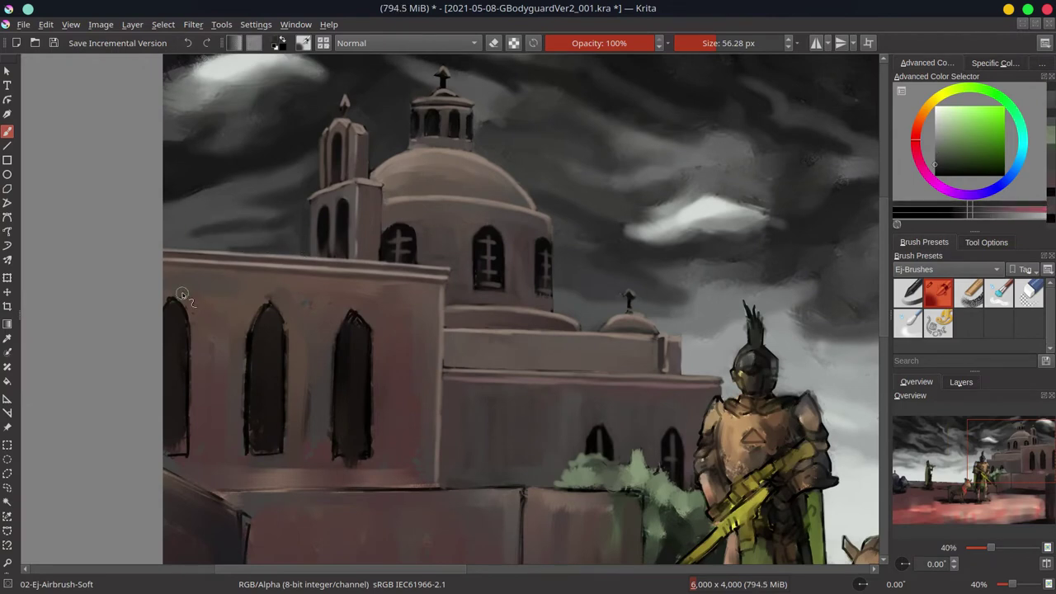
pyautogui.keyDown('ctrl'); pyautogui.click(183, 295); pyautogui.keyUp('ctrl')
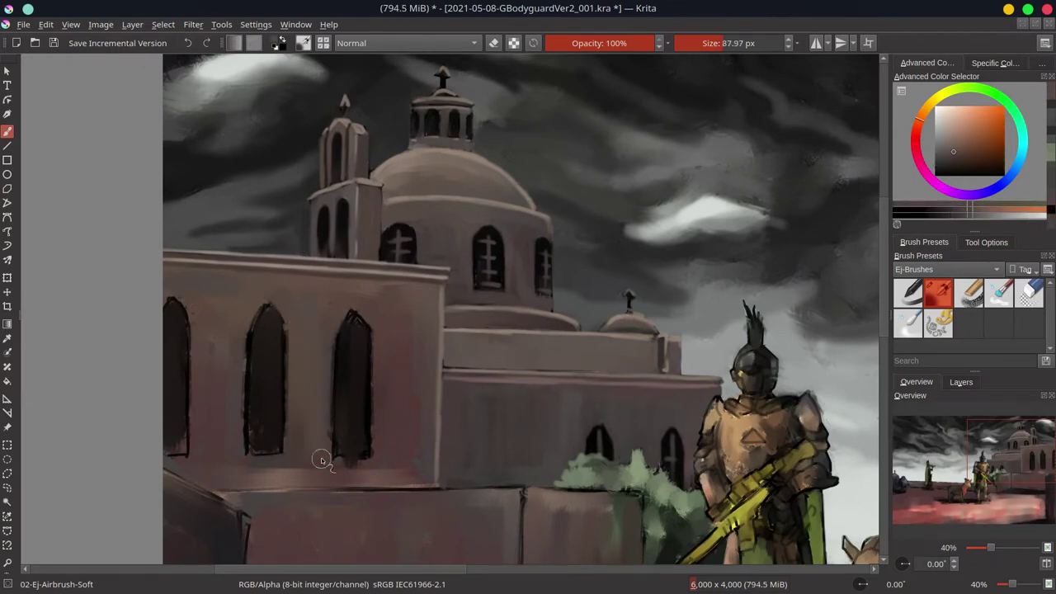
pyautogui.press(']')
pyautogui.press(']')
pyautogui.keyDown('ctrl'); pyautogui.click(171, 285); pyautogui.keyUp('ctrl')
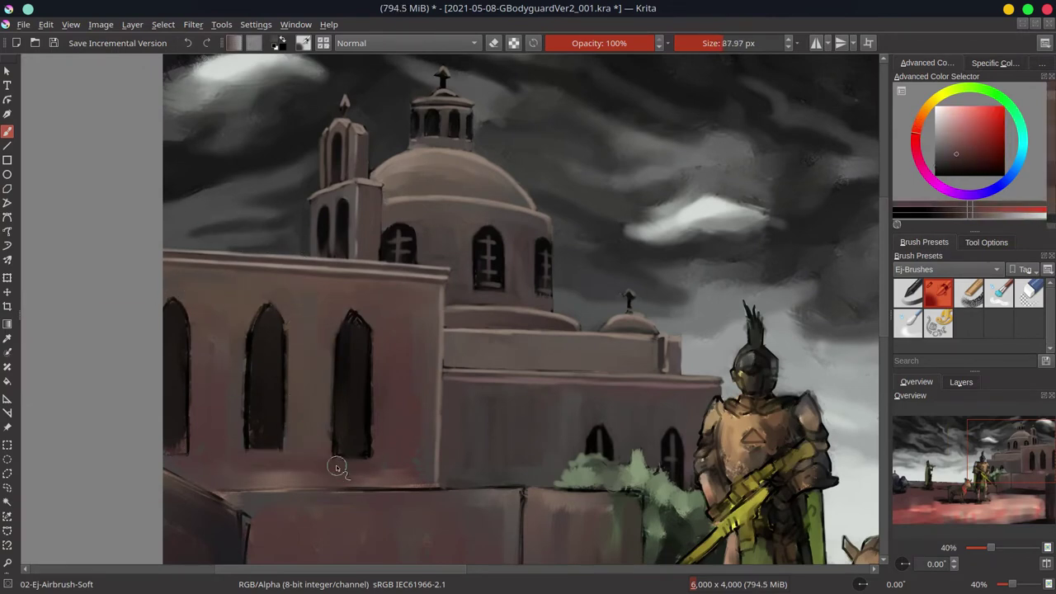
pyautogui.keyDown('ctrl'); pyautogui.click(448, 305); pyautogui.keyUp('ctrl')
pyautogui.press('[')
pyautogui.press('[')
pyautogui.press('[')
# - Paint light bars inside the arched windows and along their bases, touching up window edges
pyautogui.keyDown('ctrl'); pyautogui.click(445, 362); pyautogui.keyUp('ctrl')
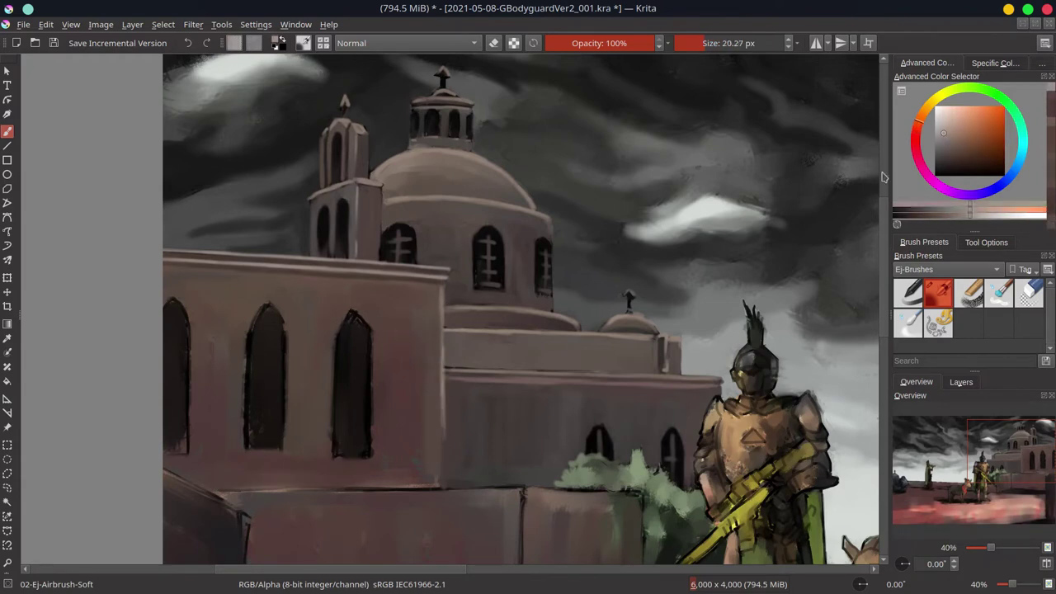
pyautogui.keyDown('ctrl'); pyautogui.click(445, 371); pyautogui.keyUp('ctrl')
pyautogui.keyDown('ctrl'); pyautogui.click(446, 492); pyautogui.keyUp('ctrl')
pyautogui.press(']')
pyautogui.press(']')
pyautogui.press(']')
pyautogui.keyDown('ctrl'); pyautogui.click(169, 451); pyautogui.keyUp('ctrl')
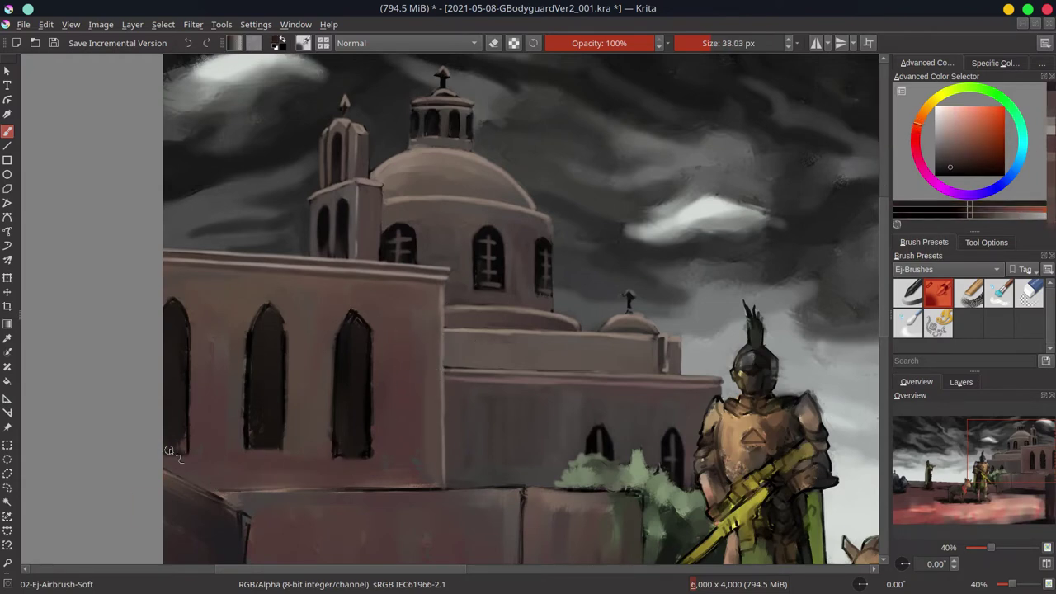
pyautogui.keyDown('ctrl'); pyautogui.click(283, 435); pyautogui.keyUp('ctrl')
pyautogui.moveTo(256, 411); pyautogui.dragTo(256, 327)
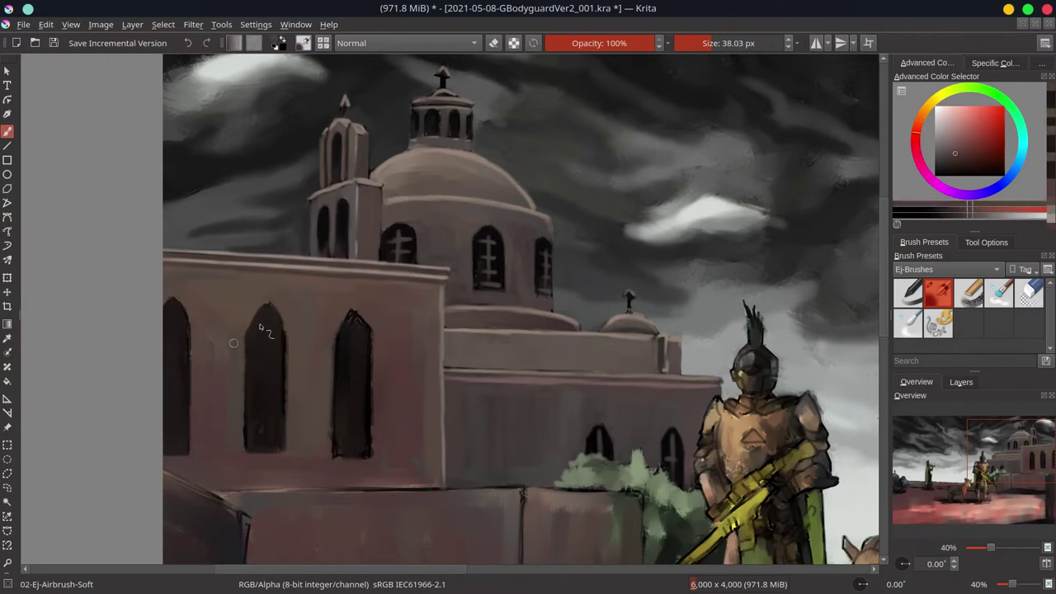
pyautogui.keyDown('ctrl'); pyautogui.click(283, 371); pyautogui.keyUp('ctrl')
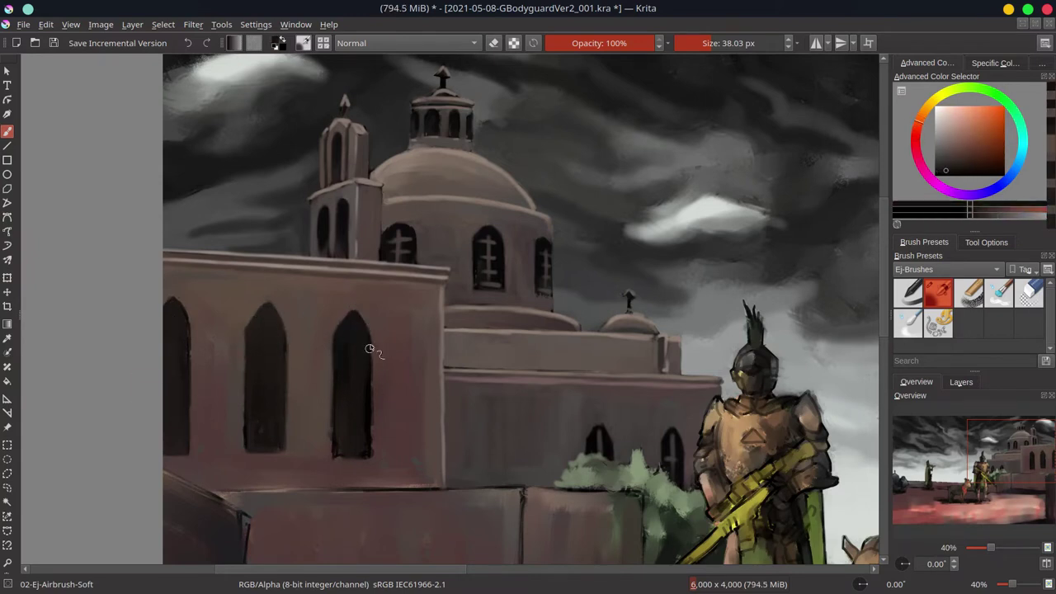
pyautogui.moveTo(371, 346)
pyautogui.mouseDown()
pyautogui.moveTo(371, 443)
pyautogui.moveTo(196, 449)
pyautogui.mouseUp()
pyautogui.keyDown('ctrl'); pyautogui.click(304, 499); pyautogui.keyUp('ctrl')
pyautogui.keyDown('ctrl'); pyautogui.click(206, 354); pyautogui.keyUp('ctrl')
pyautogui.keyDown('ctrl'); pyautogui.click(379, 459); pyautogui.keyUp('ctrl')
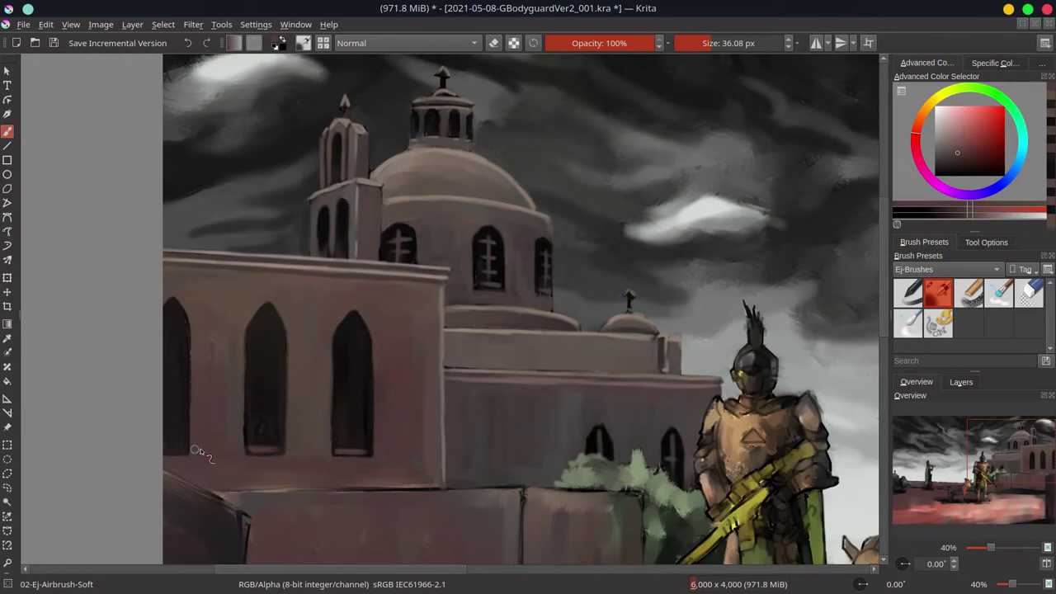
pyautogui.keyDown('ctrl'); pyautogui.click(260, 330); pyautogui.keyUp('ctrl')
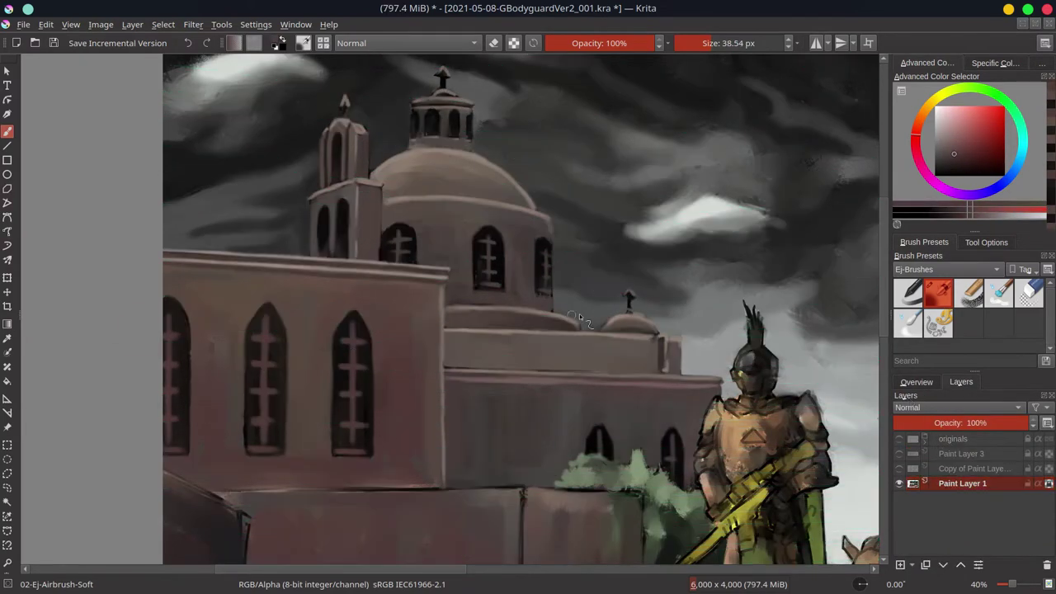
pyautogui.click(917, 382)
# - Sample brownish-orange and dark colours, hide the line-art copy layer, and save the document
pyautogui.keyDown('ctrl'); pyautogui.click(316, 496); pyautogui.keyUp('ctrl')
pyautogui.scroll(-1, 347, 380)
pyautogui.keyDown('ctrl'); pyautogui.click(343, 378); pyautogui.keyUp('ctrl')
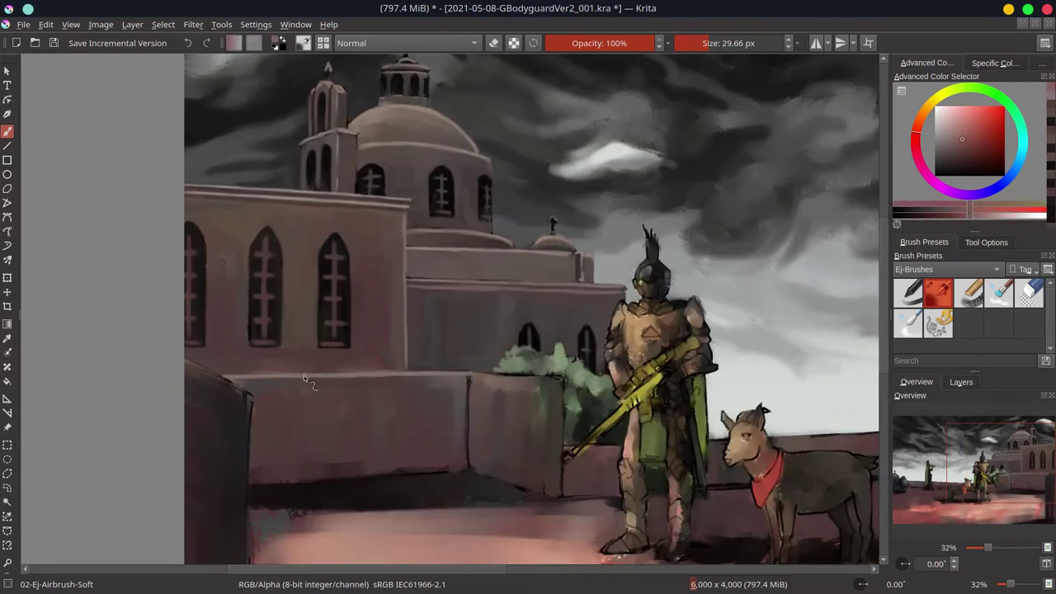
pyautogui.click(961, 382)
pyautogui.keyDown('ctrl'); pyautogui.click(547, 402); pyautogui.keyUp('ctrl')
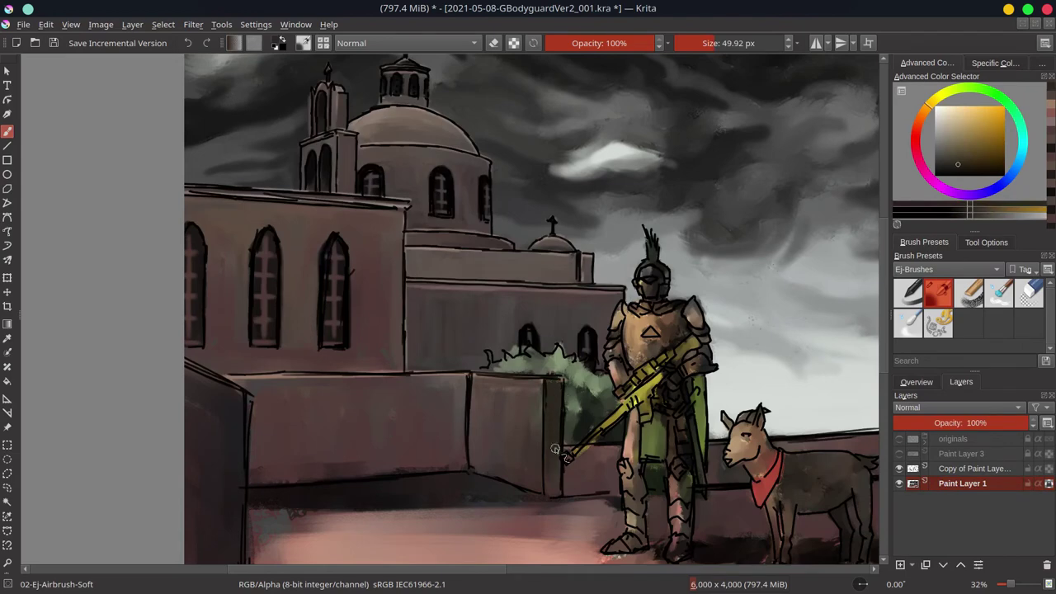
pyautogui.click(899, 468)
pyautogui.press('[')
pyautogui.press('[')
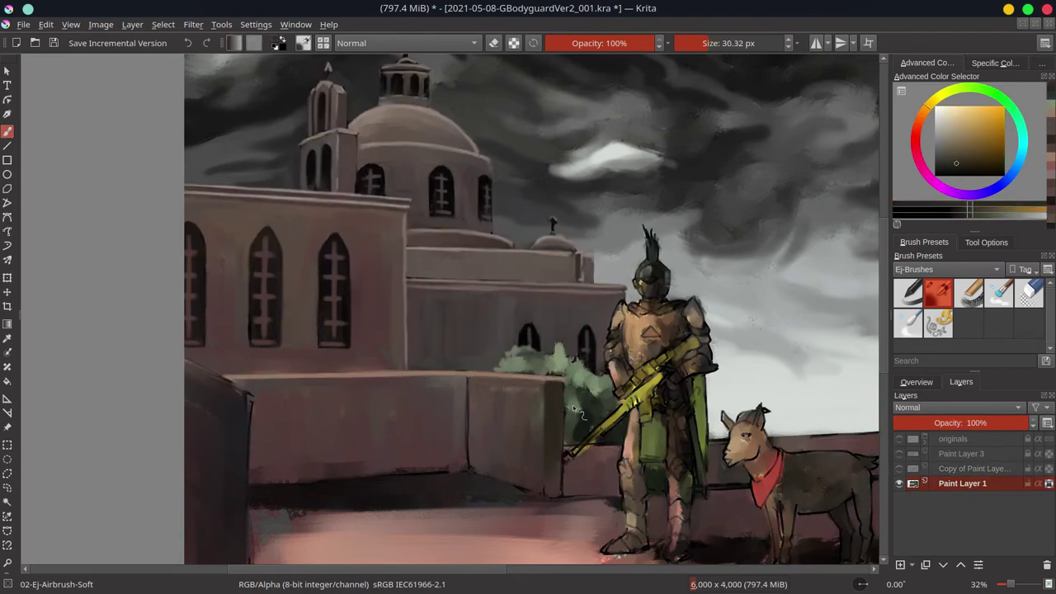
pyautogui.hotkey('ctrl', 's')
pyautogui.scroll(-3, 582, 396)
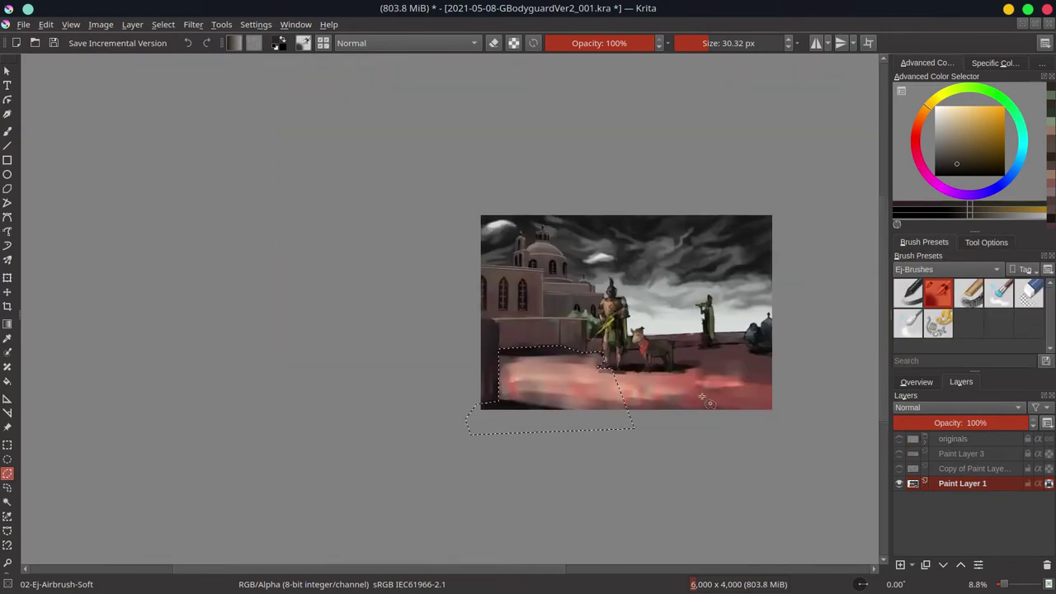
# - Outline a freehand floor selection around the soldier's leg, the goat's legs and across the rooftop
pyautogui.click(930, 384)
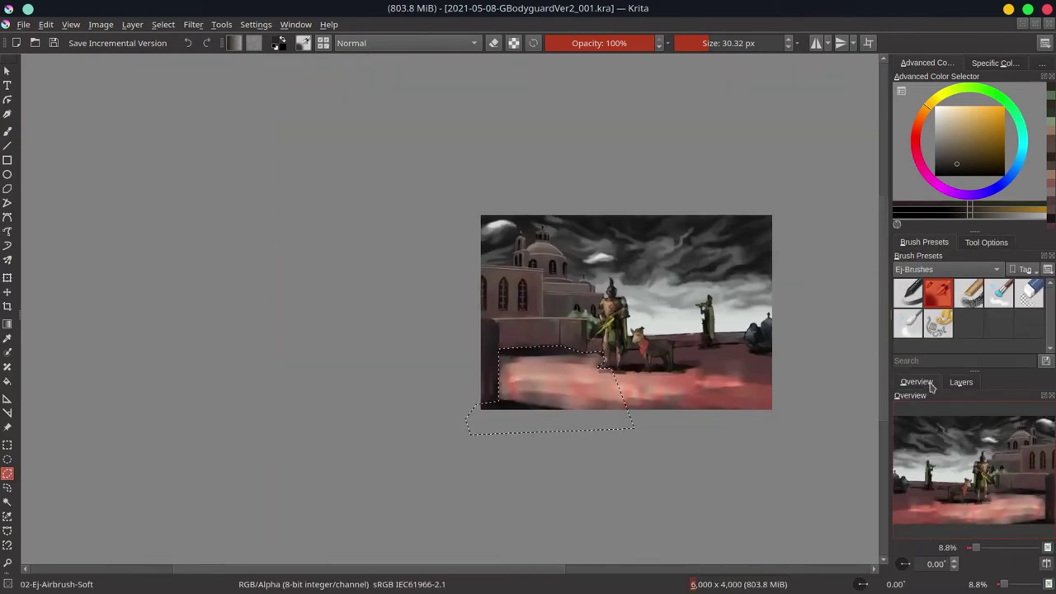
pyautogui.scroll(5, 646, 353)
pyautogui.moveTo(469, 326)
pyautogui.mouseDown()
pyautogui.moveTo(500, 397)
pyautogui.moveTo(670, 364)
pyautogui.mouseUp()
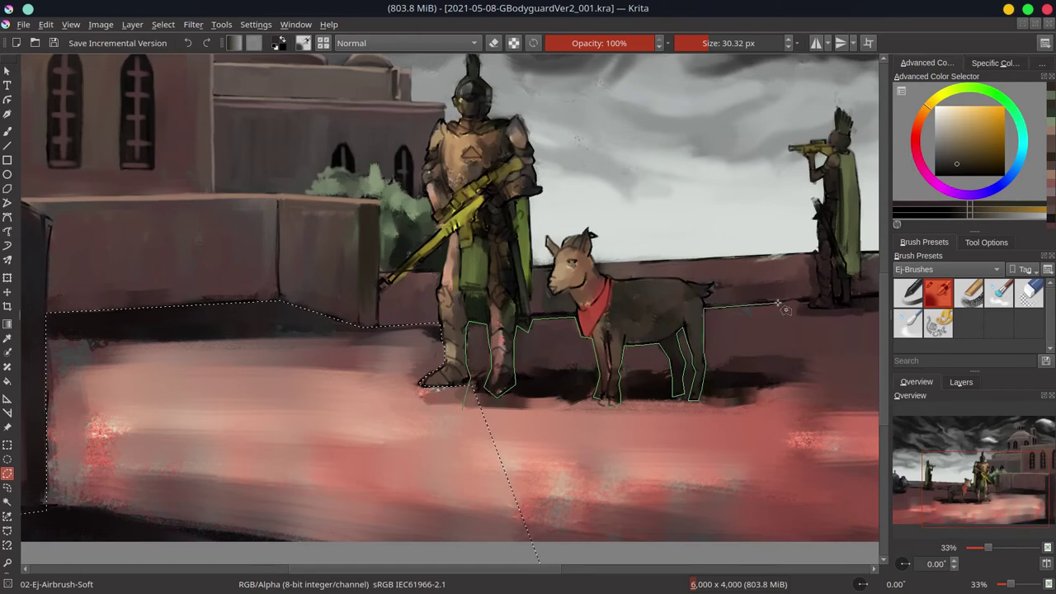
pyautogui.moveTo(671, 364); pyautogui.dragTo(487, 421)
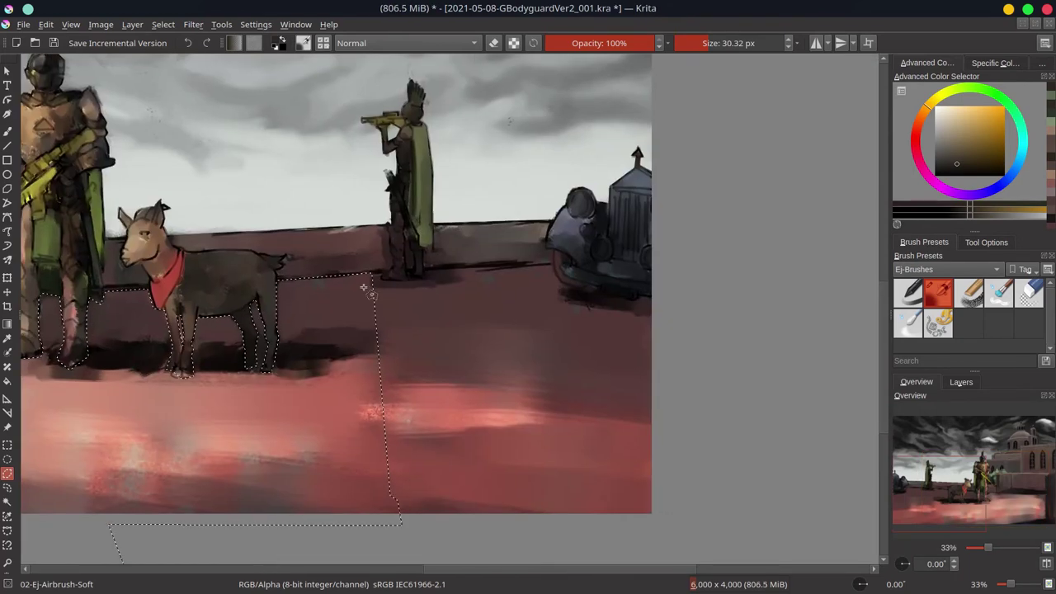
pyautogui.moveTo(366, 283); pyautogui.dragTo(632, 301)
pyautogui.click(961, 382)
pyautogui.scroll(-5, 330, 248)
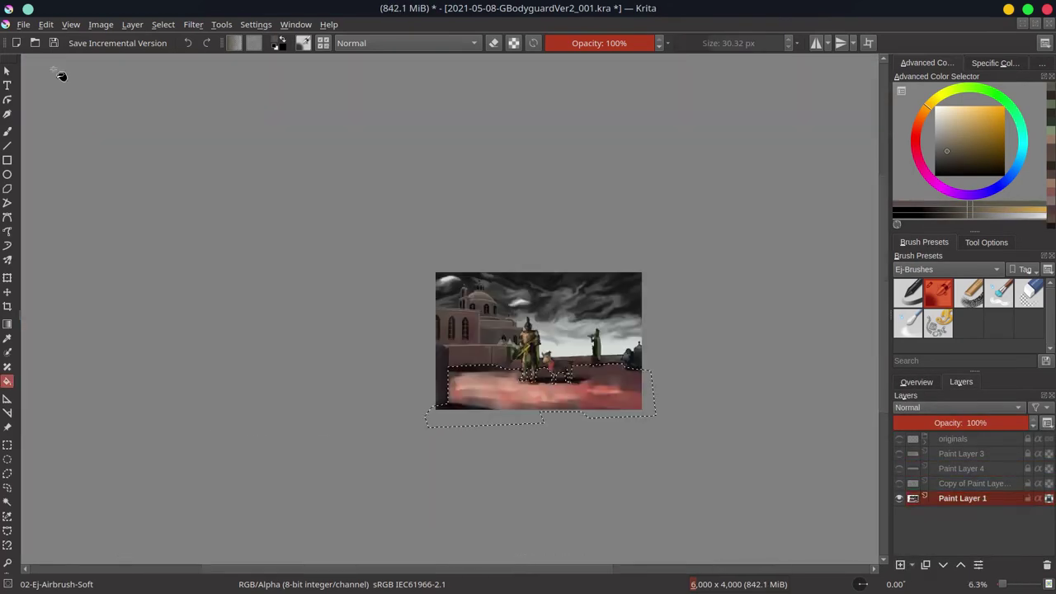
# - Paint broad light pinkish-red airbrush strokes across the selected floor
pyautogui.click(54, 46)
pyautogui.click(916, 383)
pyautogui.press('b')
pyautogui.scroll(2, 555, 381)
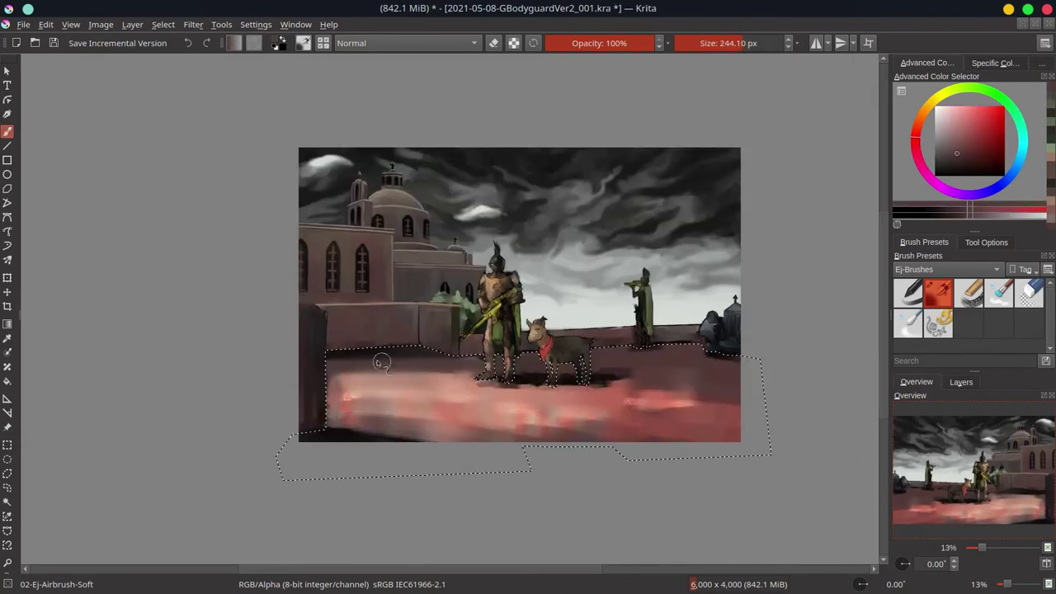
pyautogui.keyDown('ctrl'); pyautogui.click(621, 368); pyautogui.keyUp('ctrl')
pyautogui.moveTo(677, 388); pyautogui.dragTo(611, 384)
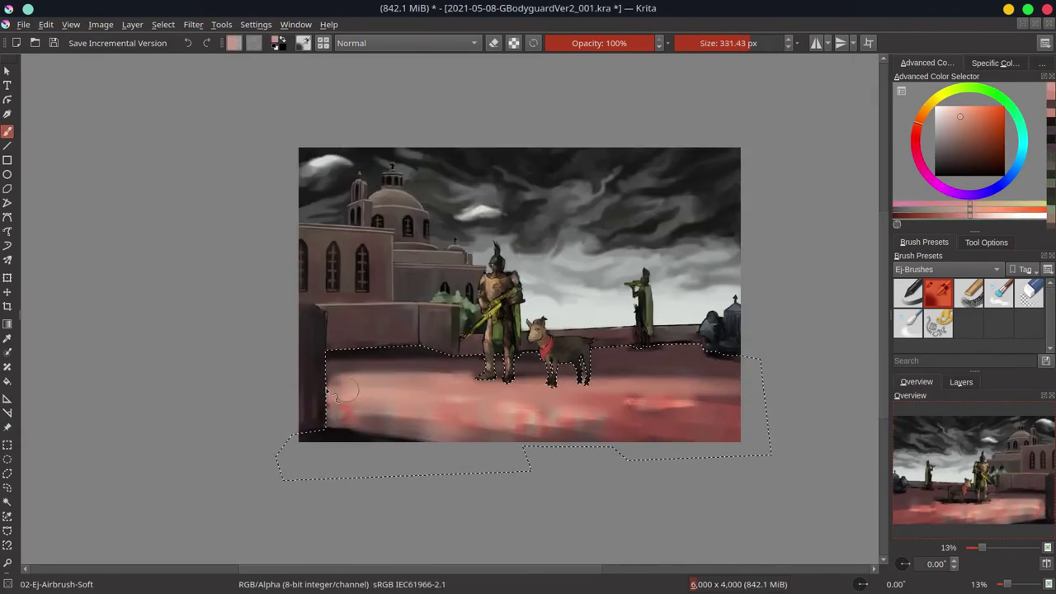
pyautogui.moveTo(330, 388)
pyautogui.mouseDown()
pyautogui.moveTo(447, 415)
pyautogui.moveTo(425, 350)
pyautogui.mouseUp()
# - Smooth the floor with darker reds and shade the area near the goat's feet
pyautogui.keyDown('ctrl'); pyautogui.click(447, 414); pyautogui.keyUp('ctrl')
pyautogui.keyDown('ctrl'); pyautogui.click(424, 350); pyautogui.keyUp('ctrl')
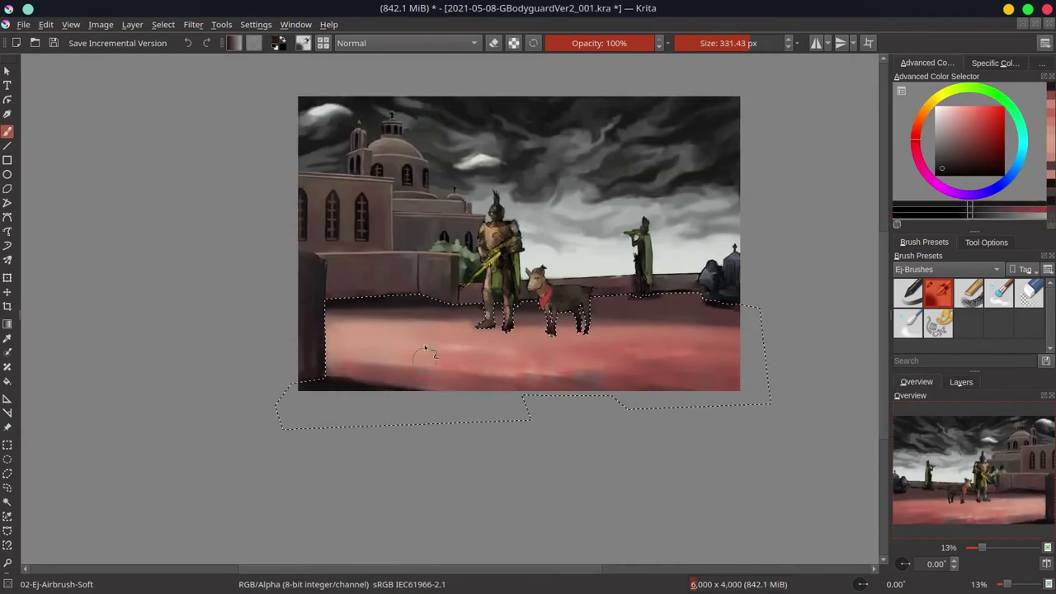
pyautogui.keyDown('ctrl'); pyautogui.click(460, 365); pyautogui.keyUp('ctrl')
pyautogui.moveTo(355, 372); pyautogui.dragTo(421, 367)
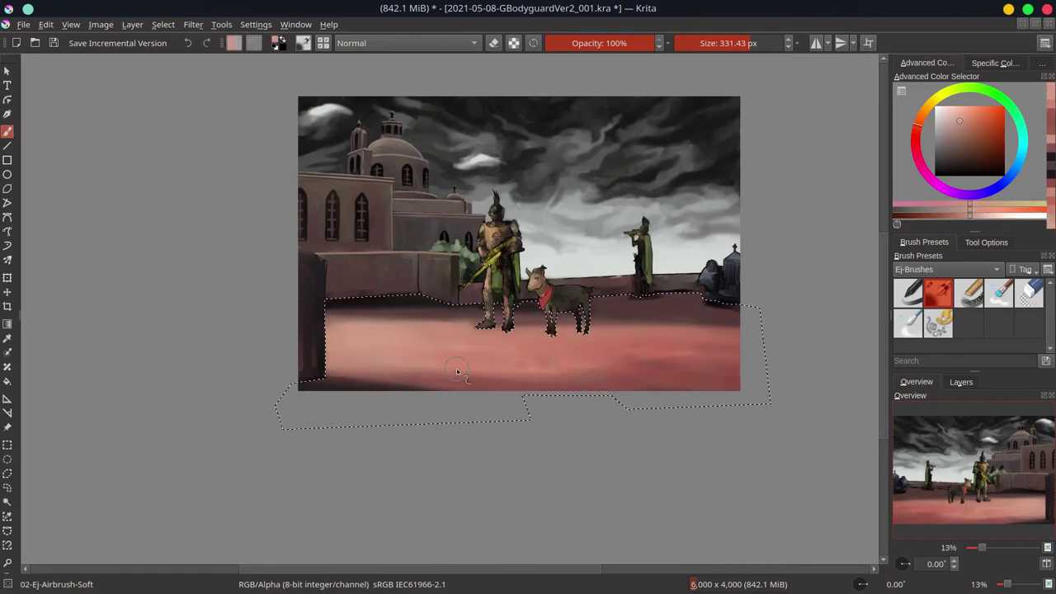
pyautogui.keyDown('ctrl'); pyautogui.click(569, 330); pyautogui.keyUp('ctrl')
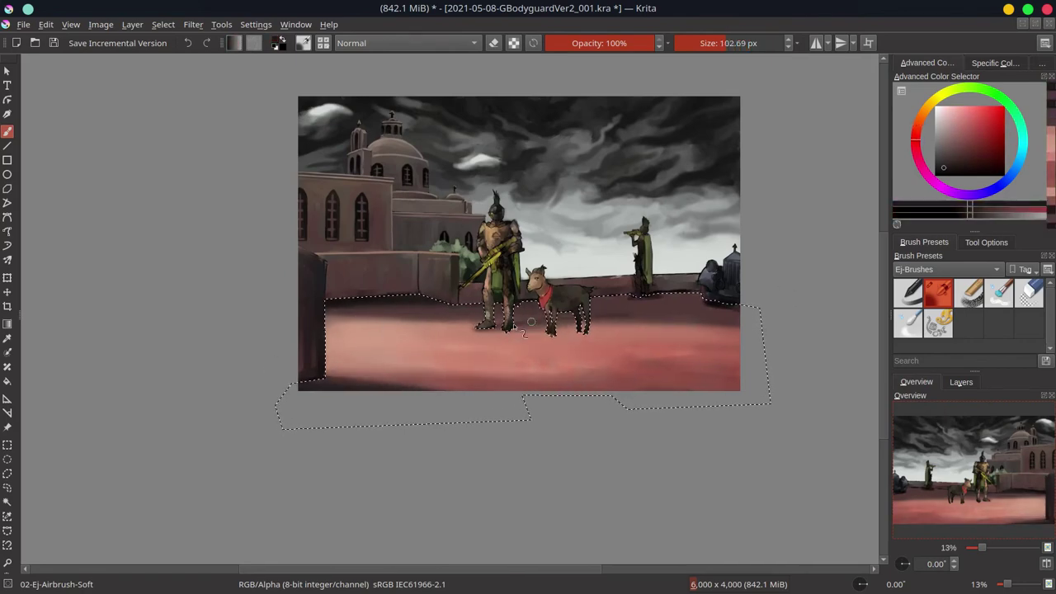
pyautogui.moveTo(611, 329); pyautogui.dragTo(575, 333)
pyautogui.keyDown('ctrl'); pyautogui.click(593, 318); pyautogui.keyUp('ctrl')
# - Re-sample floor pinks, adjust the brush size, and clear the selection with Ctrl+Shift+A
pyautogui.keyDown('ctrl'); pyautogui.click(453, 331); pyautogui.keyUp('ctrl')
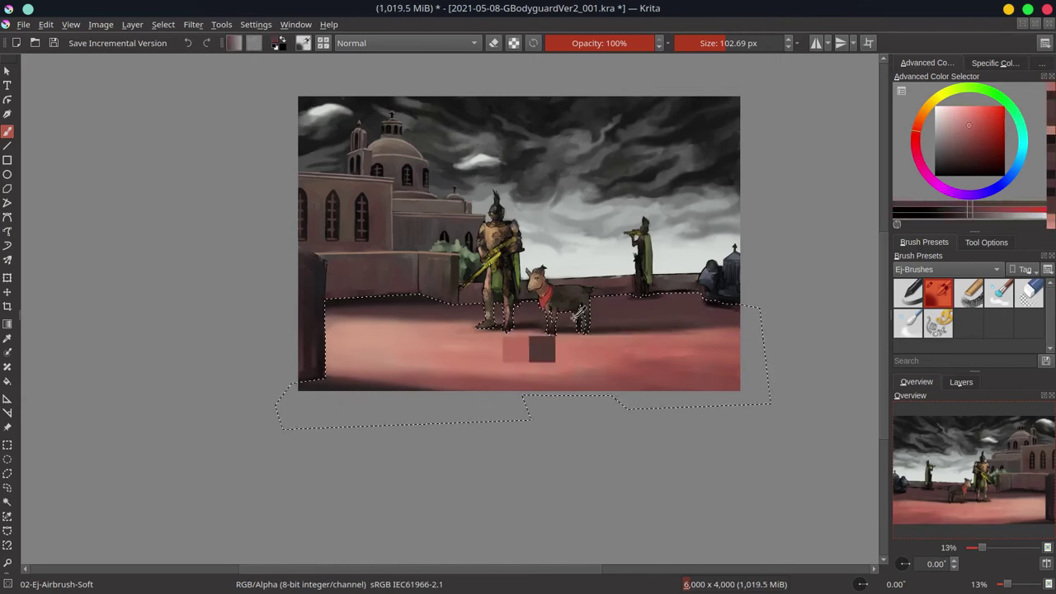
pyautogui.keyDown('ctrl'); pyautogui.click(613, 318); pyautogui.keyUp('ctrl')
pyautogui.keyDown('ctrl'); pyautogui.click(612, 318); pyautogui.keyUp('ctrl')
pyautogui.keyDown('ctrl'); pyautogui.click(492, 331); pyautogui.keyUp('ctrl')
pyautogui.press('[')
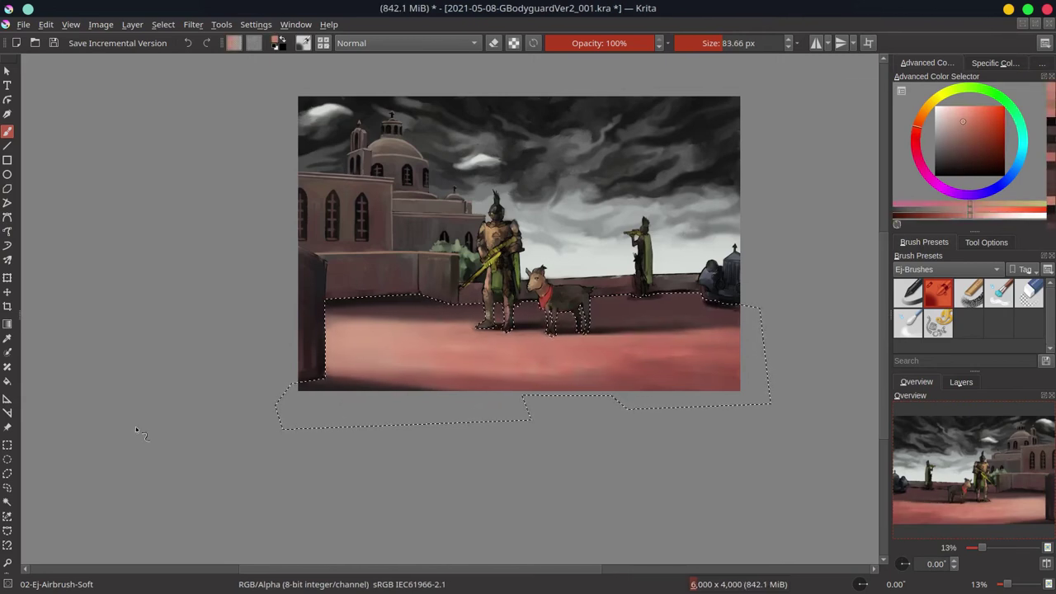
pyautogui.keyDown('ctrl'); pyautogui.click(569, 368); pyautogui.keyUp('ctrl')
pyautogui.press(']')
pyautogui.press(']')
pyautogui.press(']')
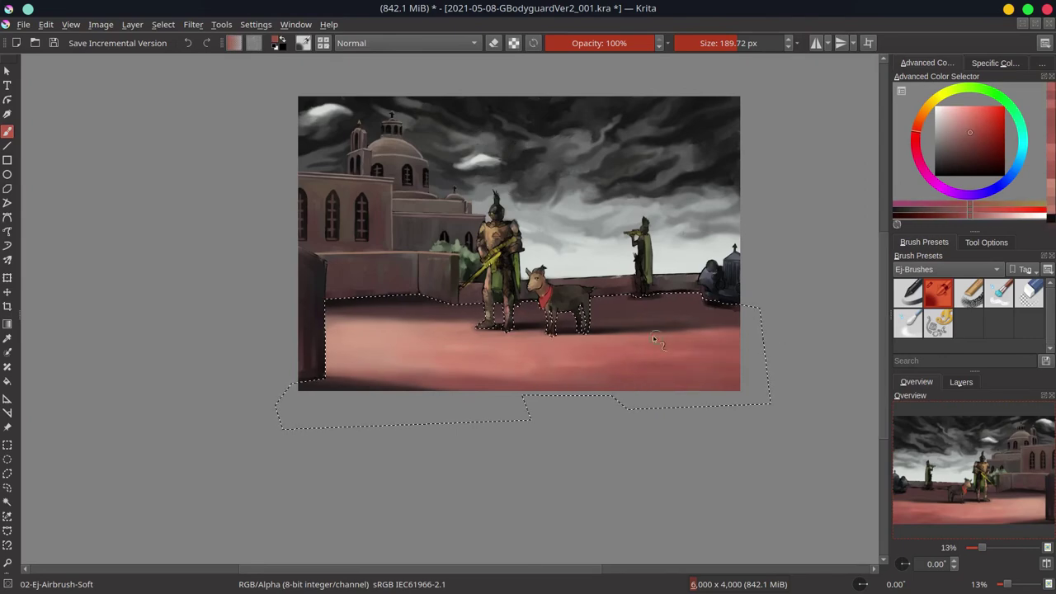
pyautogui.keyDown('ctrl'); pyautogui.click(658, 345); pyautogui.keyUp('ctrl')
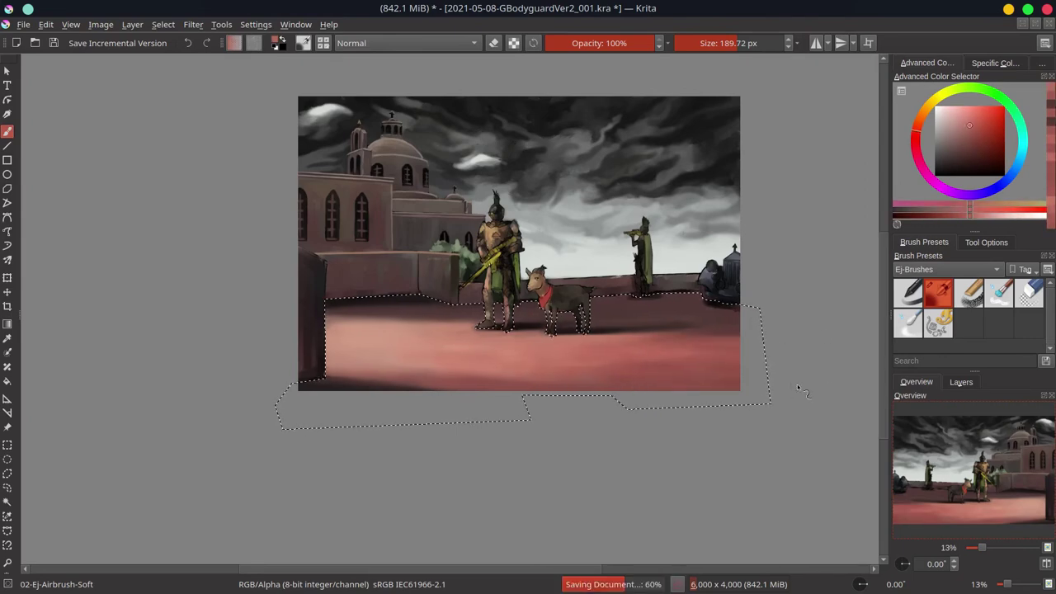
pyautogui.hotkey('ctrl', 'shift', 'a')
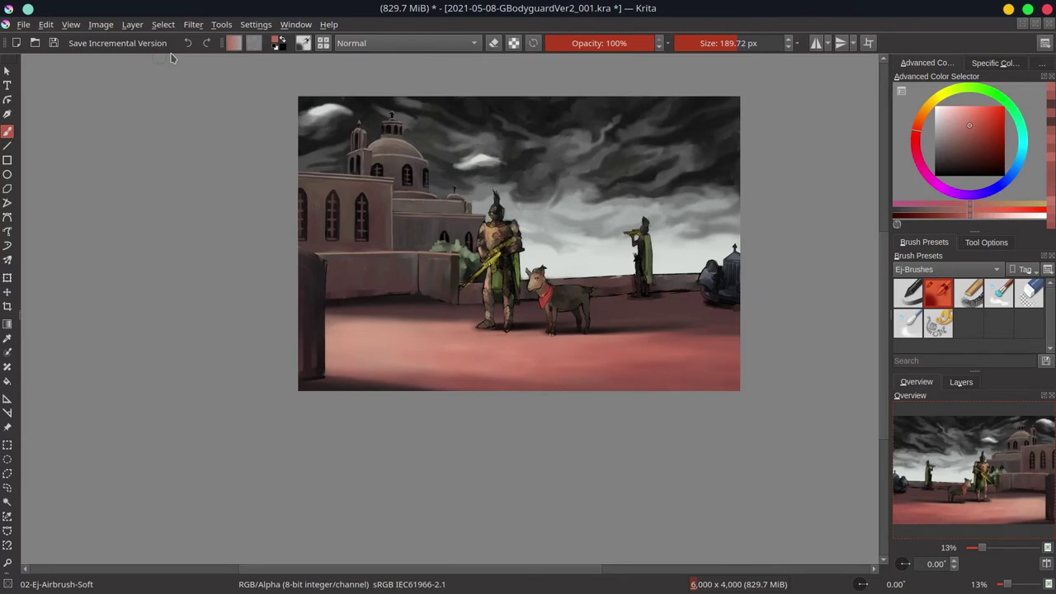
# - Mirror the view and repaint the ground and shadow under the sniper's feet
pyautogui.scroll(-1, 758, 172)
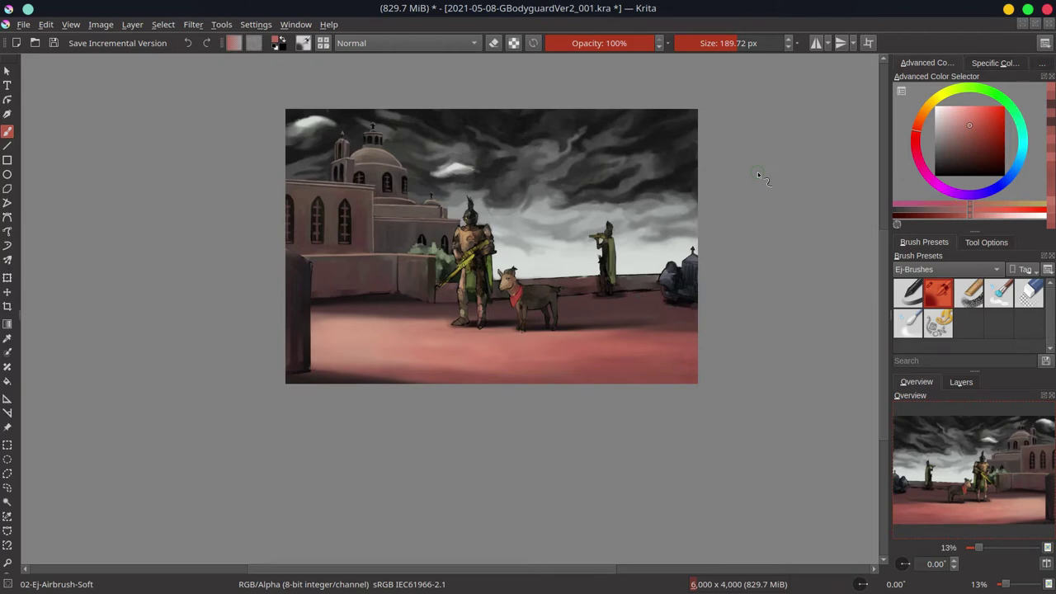
pyautogui.press('m')
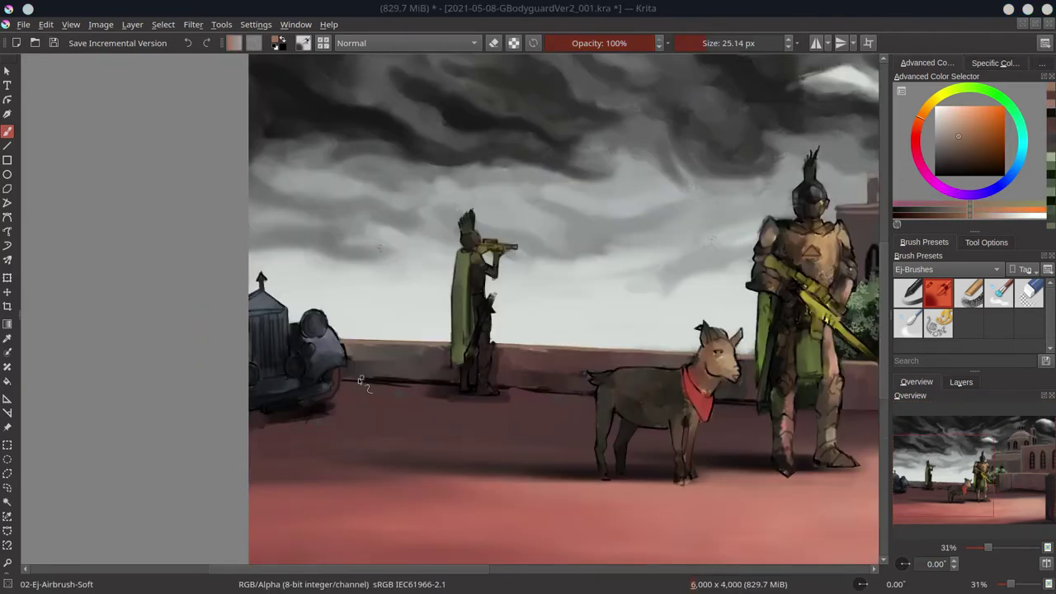
pyautogui.scroll(2, 361, 382)
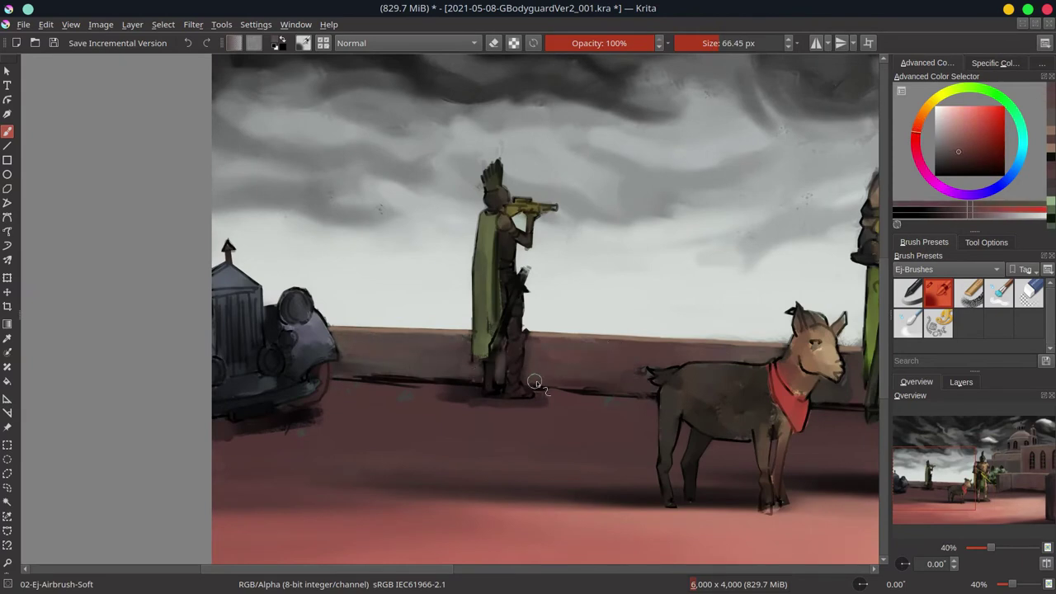
pyautogui.moveTo(535, 382)
pyautogui.mouseDown()
pyautogui.moveTo(633, 386)
pyautogui.moveTo(561, 400)
pyautogui.mouseUp()
pyautogui.moveTo(421, 384)
pyautogui.mouseDown()
pyautogui.moveTo(330, 381)
pyautogui.moveTo(487, 375)
pyautogui.moveTo(398, 372)
pyautogui.mouseUp()
pyautogui.moveTo(497, 393); pyautogui.dragTo(553, 388)
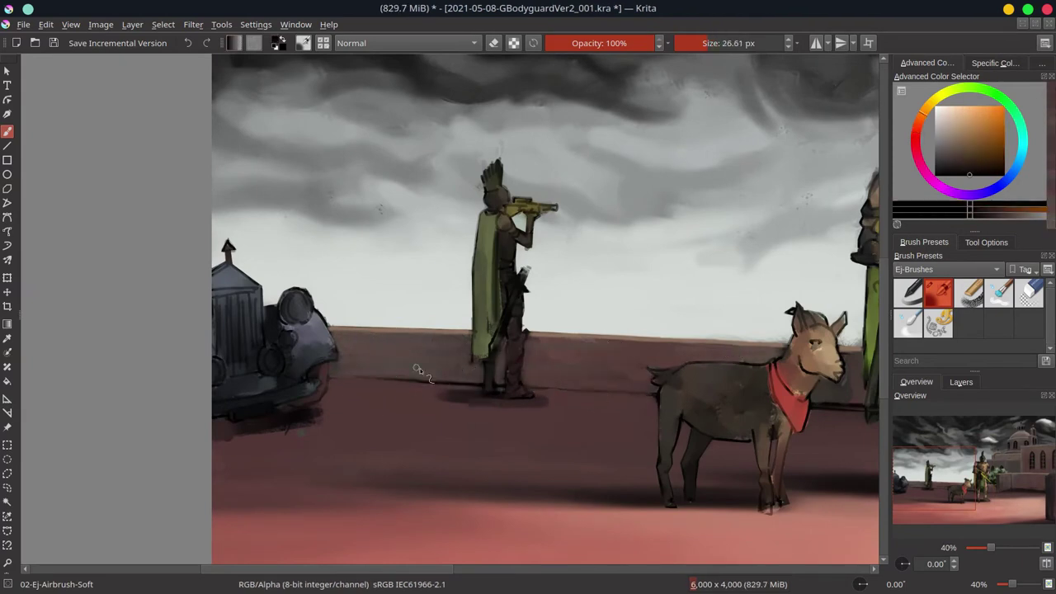
# - Bring the bodyguard and goat into view and touch up the ground near the wall's base in reddish brown
pyautogui.moveTo(628, 413); pyautogui.dragTo(157, 381)
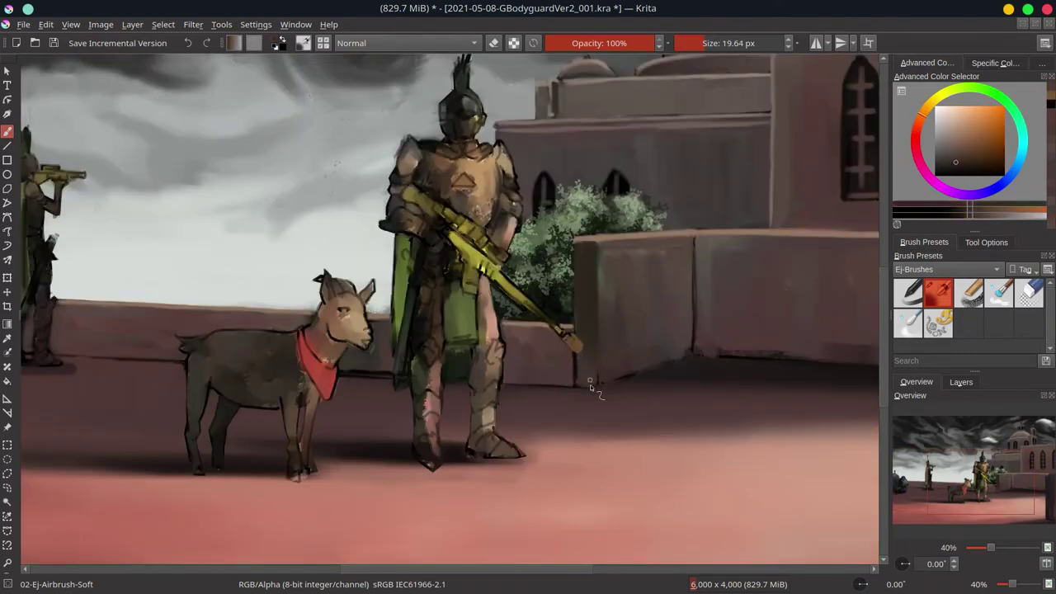
pyautogui.moveTo(611, 343); pyautogui.dragTo(544, 349)
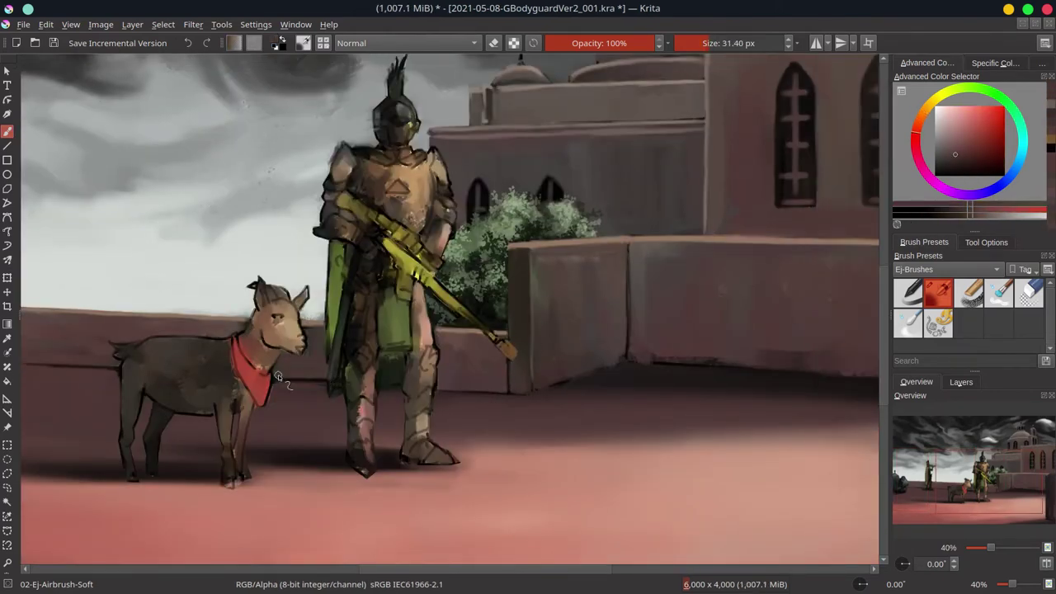
pyautogui.keyDown('ctrl'); pyautogui.click(326, 355); pyautogui.keyUp('ctrl')
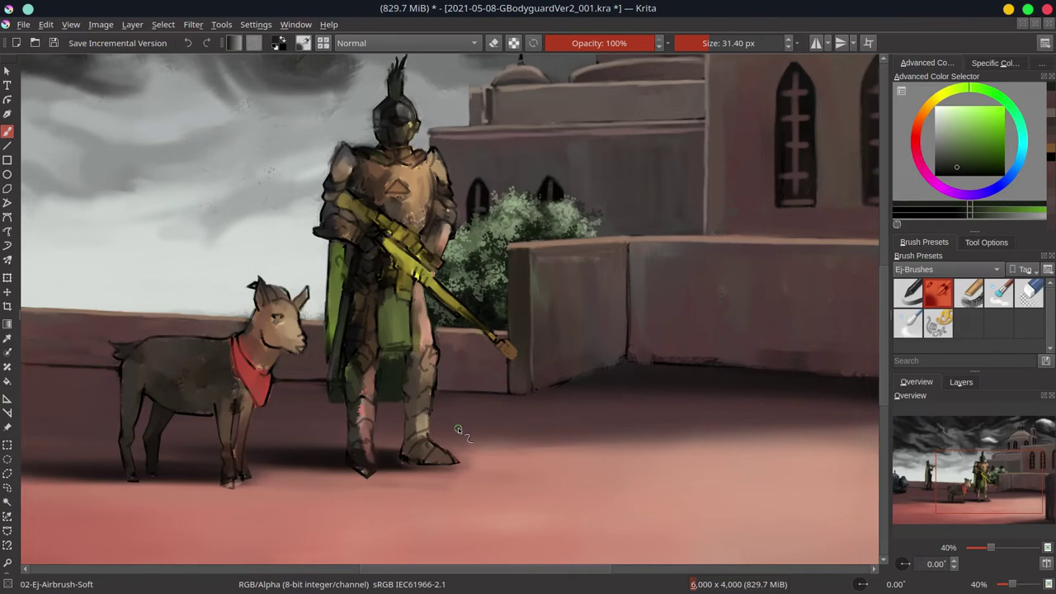
pyautogui.keyDown('ctrl'); pyautogui.click(541, 276); pyautogui.keyUp('ctrl')
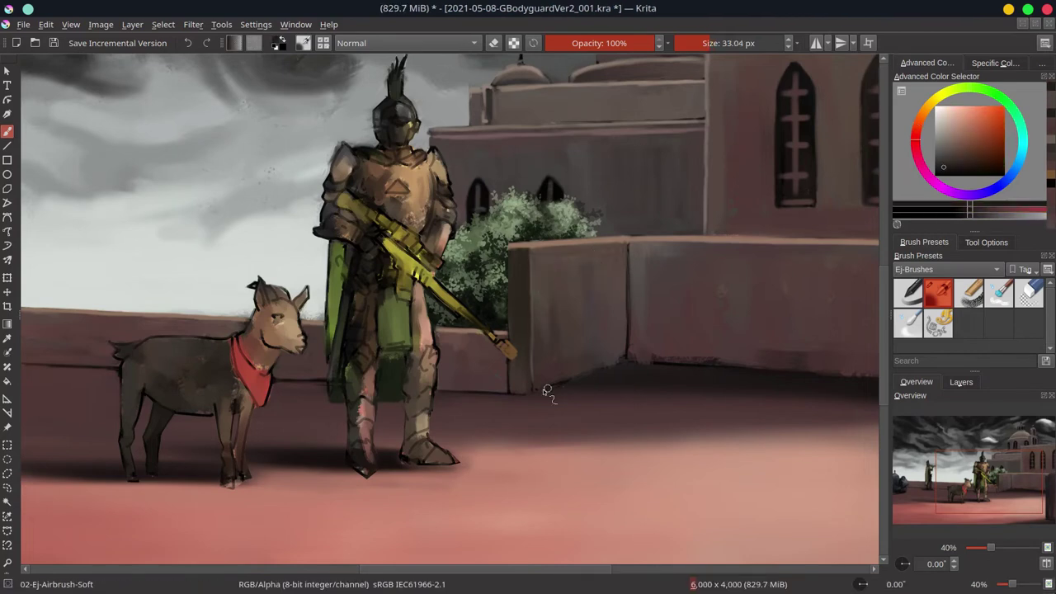
pyautogui.moveTo(603, 245)
pyautogui.mouseDown()
pyautogui.moveTo(524, 272)
pyautogui.moveTo(728, 315)
pyautogui.mouseUp()
pyautogui.keyDown('ctrl'); pyautogui.click(522, 290); pyautogui.keyUp('ctrl')
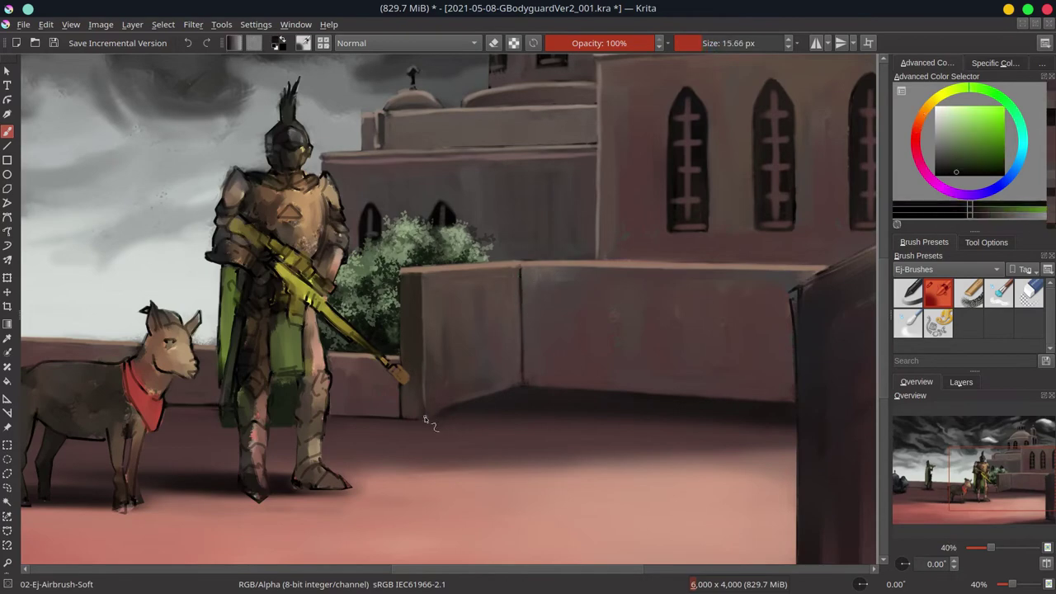
# - Darken the face of the right pillar and save the painting
pyautogui.scroll(-2, 527, 216)
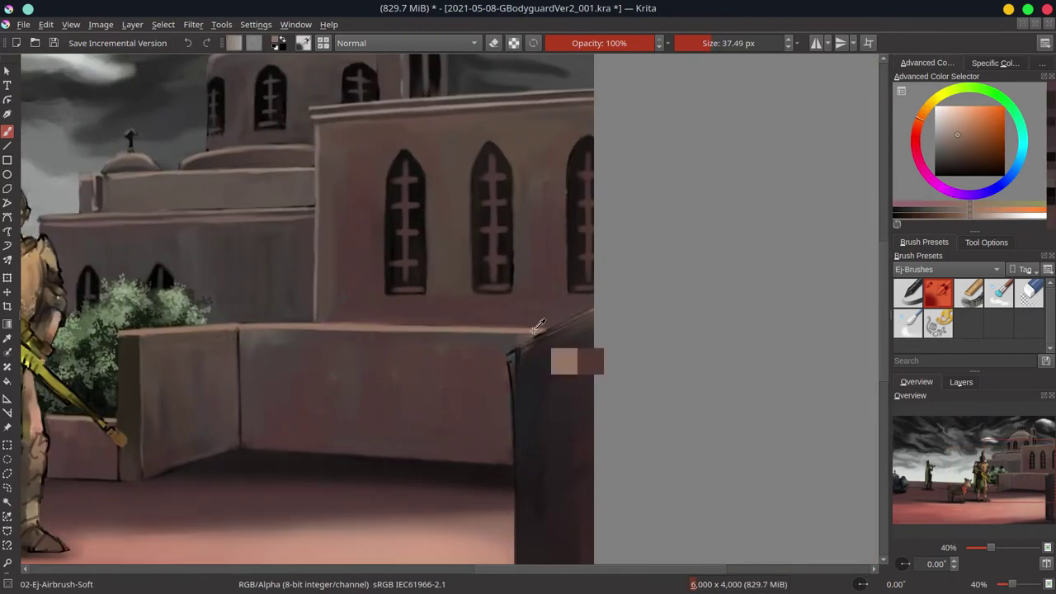
pyautogui.keyDown('ctrl'); pyautogui.click(527, 217); pyautogui.keyUp('ctrl')
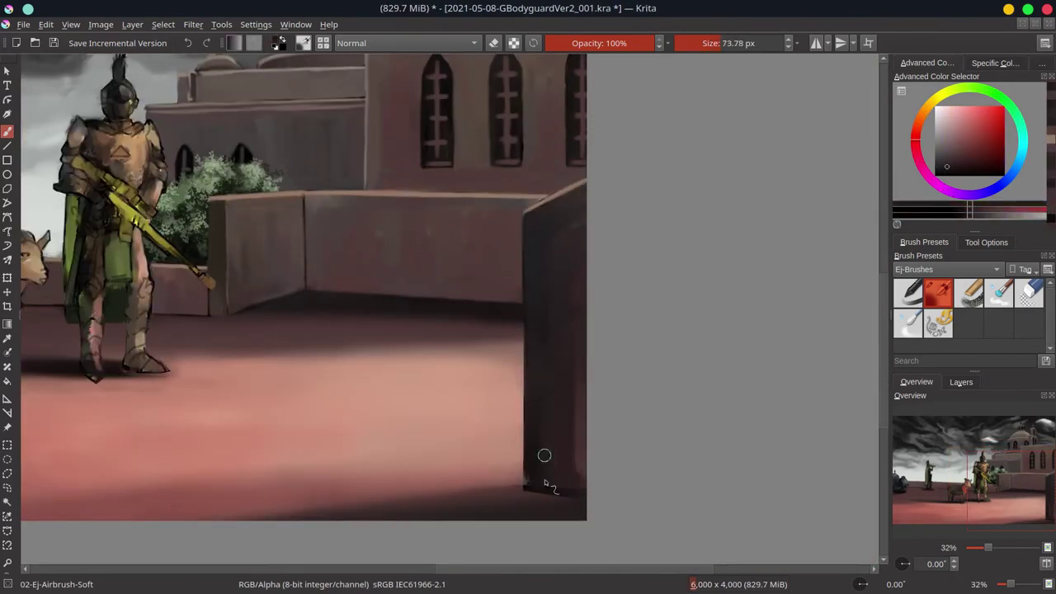
pyautogui.moveTo(549, 487); pyautogui.dragTo(577, 384)
pyautogui.hotkey('ctrl', 's')
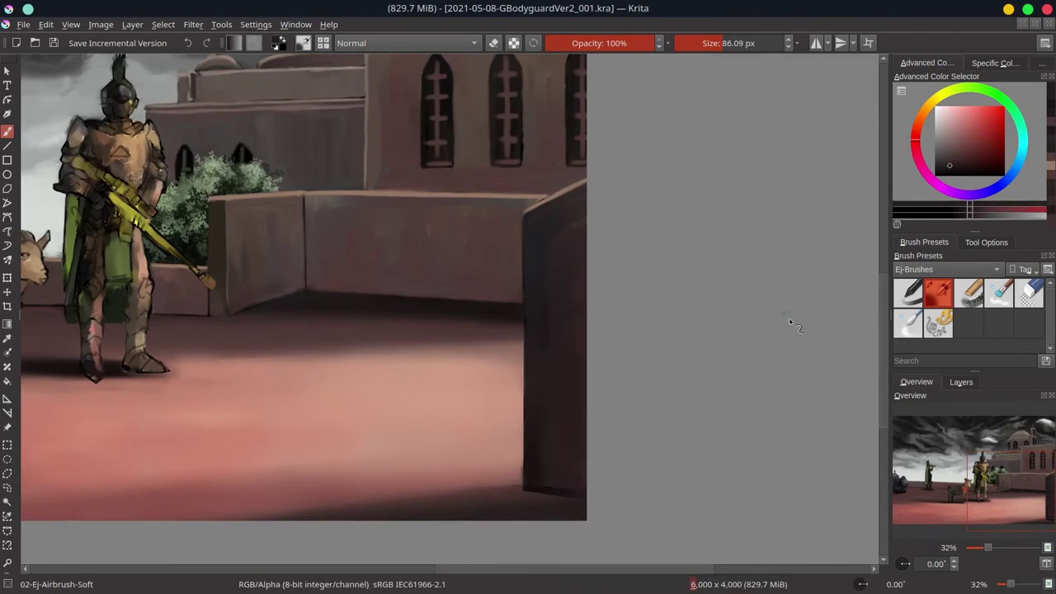
pyautogui.scroll(-4, 750, 289)
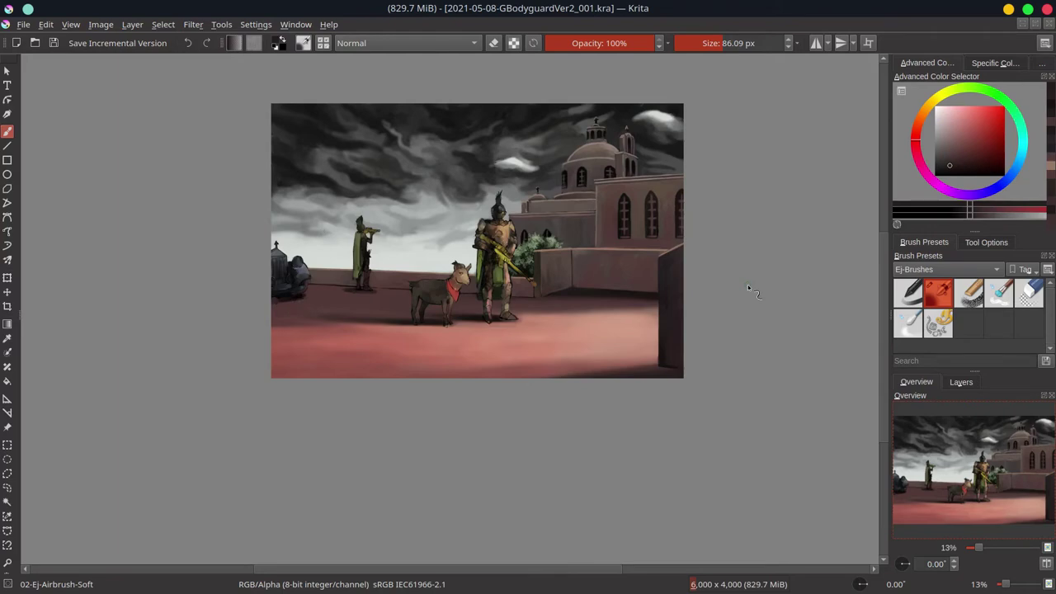
# - Zoom in on the car and sample its blue-grey tones while resizing the brush
pyautogui.scroll(5, 283, 333)
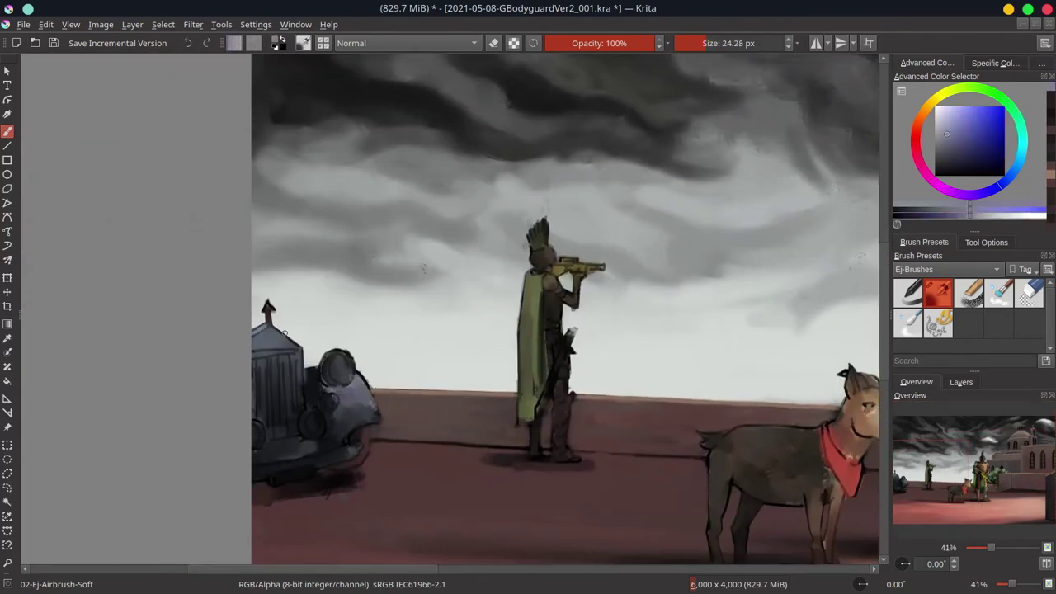
pyautogui.press('[')
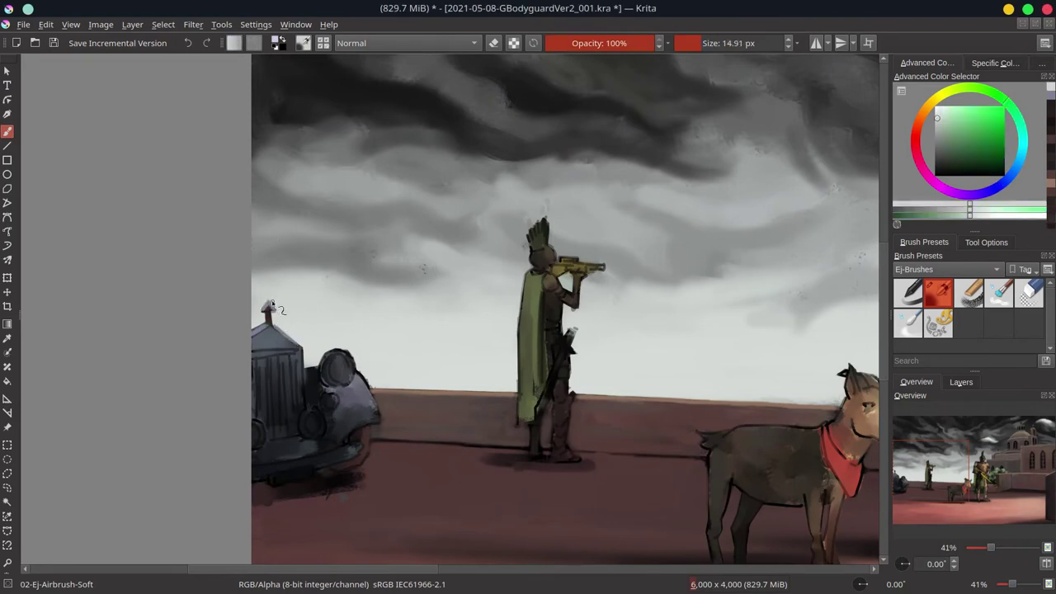
pyautogui.keyDown('ctrl'); pyautogui.click(262, 357); pyautogui.keyUp('ctrl')
pyautogui.press(']')
pyautogui.press(']')
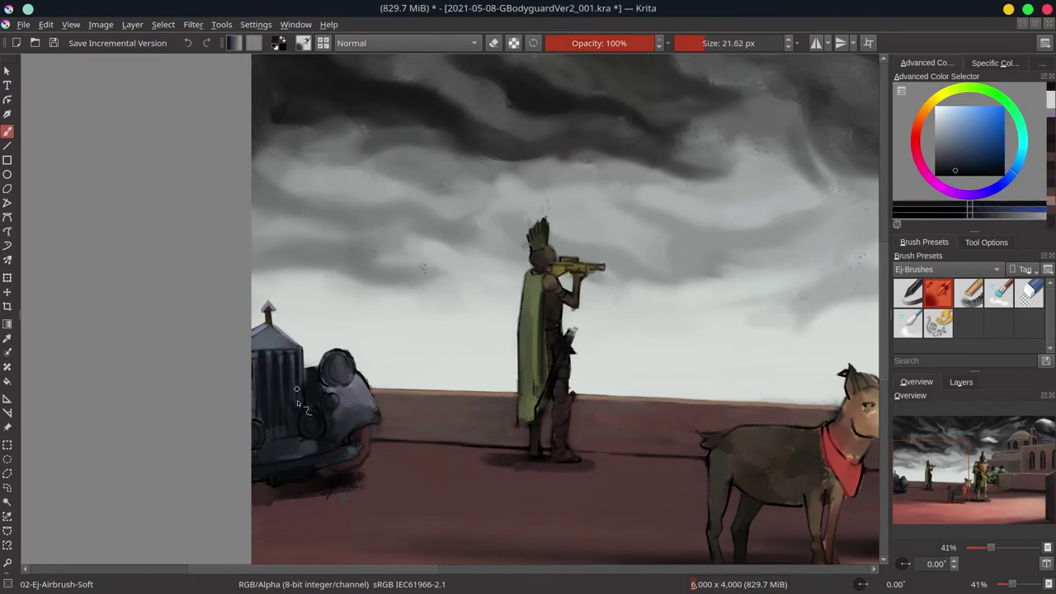
pyautogui.keyDown('ctrl'); pyautogui.click(269, 356); pyautogui.keyUp('ctrl')
pyautogui.press('[')
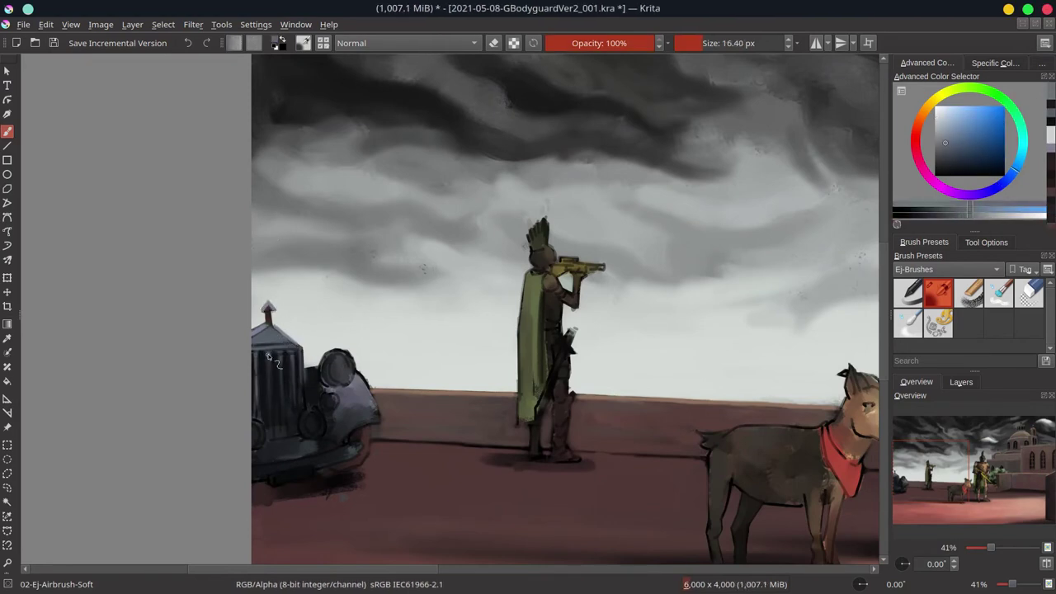
pyautogui.keyDown('ctrl'); pyautogui.click(302, 378); pyautogui.keyUp('ctrl')
pyautogui.press(']')
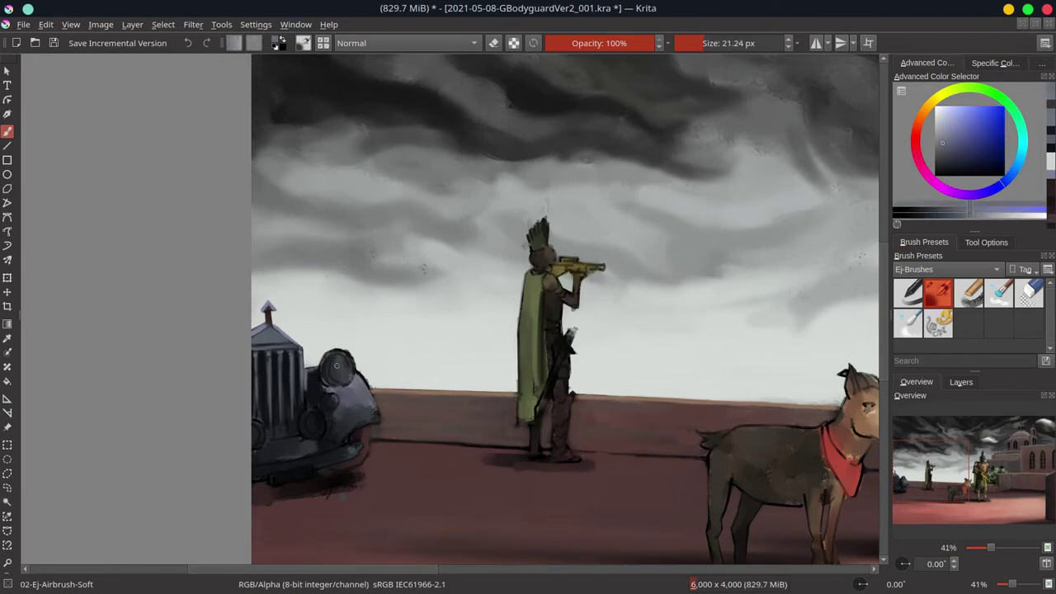
pyautogui.press(']')
pyautogui.keyDown('ctrl'); pyautogui.click(369, 385); pyautogui.keyUp('ctrl')
# - Paint a lighter grey highlight along the car's lower bumper
pyautogui.press('[')
pyautogui.press('[')
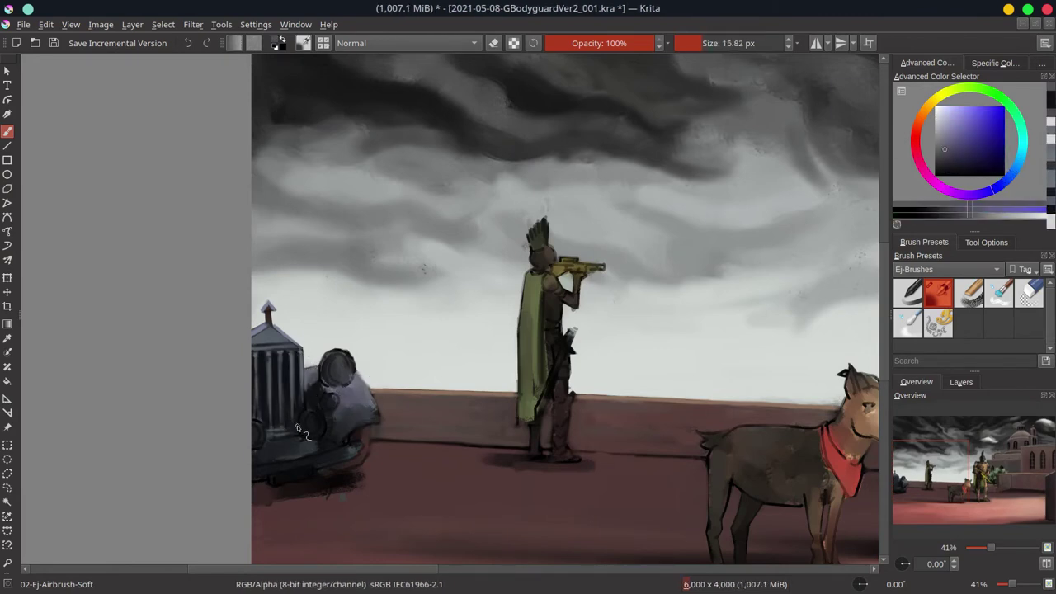
pyautogui.keyDown('ctrl'); pyautogui.click(269, 442); pyautogui.keyUp('ctrl')
pyautogui.keyDown('ctrl'); pyautogui.click(269, 441); pyautogui.keyUp('ctrl')
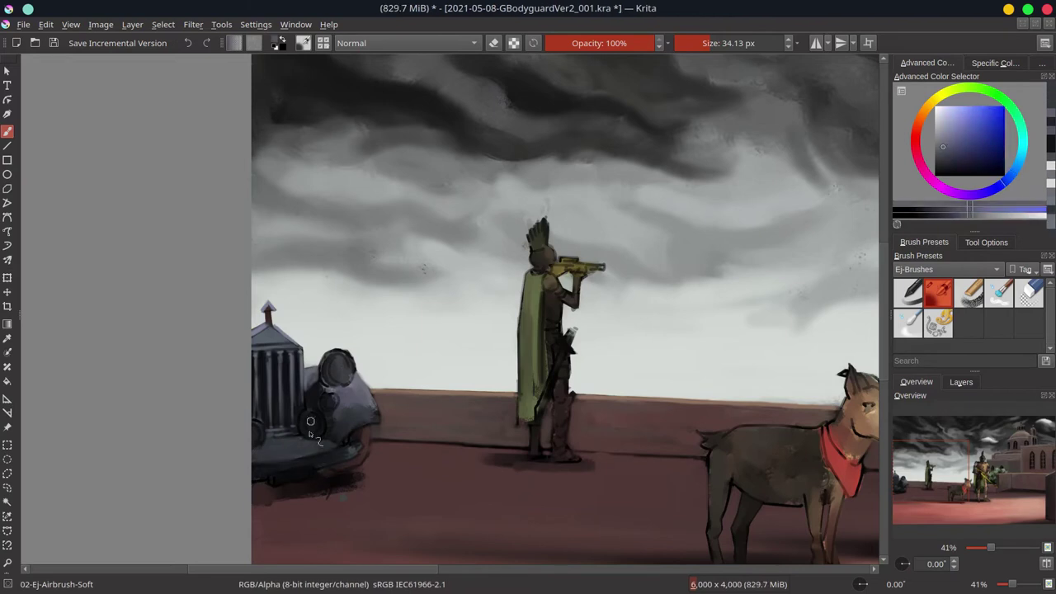
pyautogui.press(']')
pyautogui.press(']')
pyautogui.press(']')
pyautogui.keyDown('ctrl'); pyautogui.click(373, 429); pyautogui.keyUp('ctrl')
pyautogui.keyDown('ctrl'); pyautogui.click(348, 468); pyautogui.keyUp('ctrl')
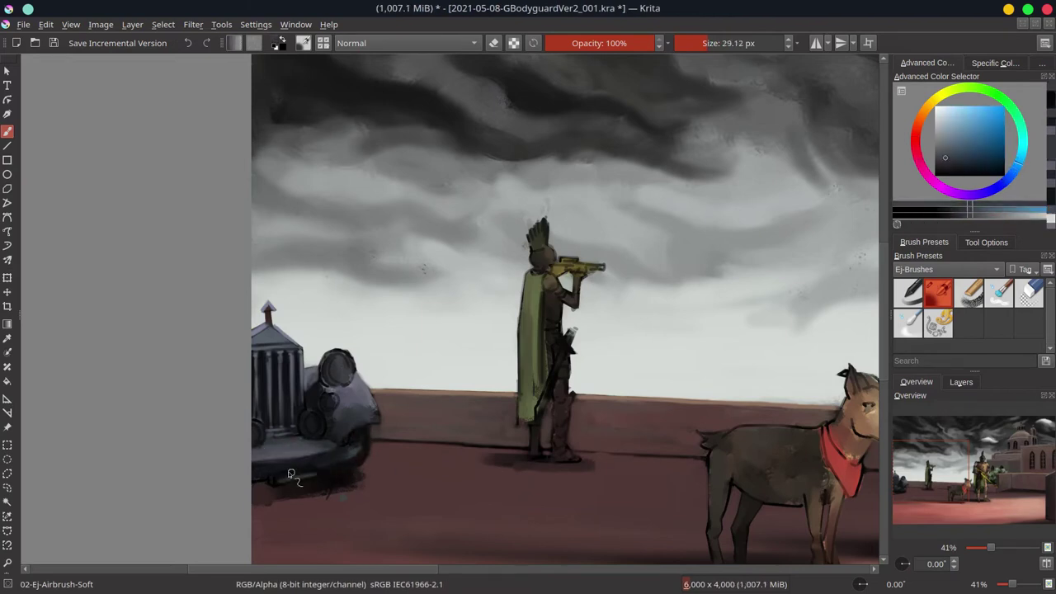
pyautogui.moveTo(322, 475); pyautogui.dragTo(261, 469)
# - Paint dark reddish ground beneath the car and a dark stroke at its lower left
pyautogui.press('[')
pyautogui.press('[')
pyautogui.keyDown('ctrl'); pyautogui.click(304, 456); pyautogui.keyUp('ctrl')
pyautogui.press('[')
pyautogui.press('[')
pyautogui.press('[')
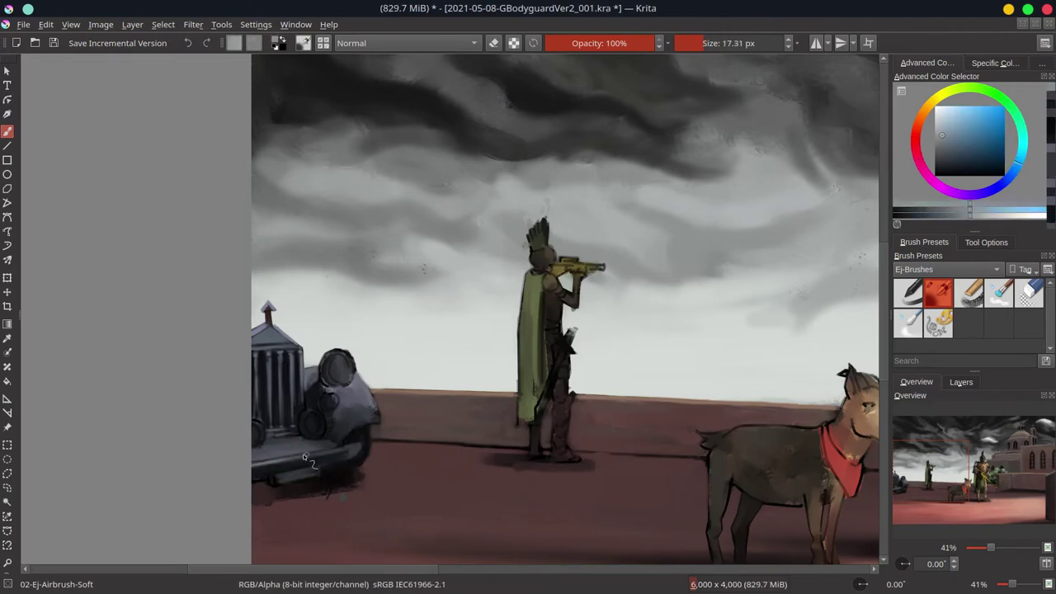
pyautogui.keyDown('ctrl'); pyautogui.click(395, 429); pyautogui.keyUp('ctrl')
pyautogui.moveTo(346, 495); pyautogui.dragTo(255, 491)
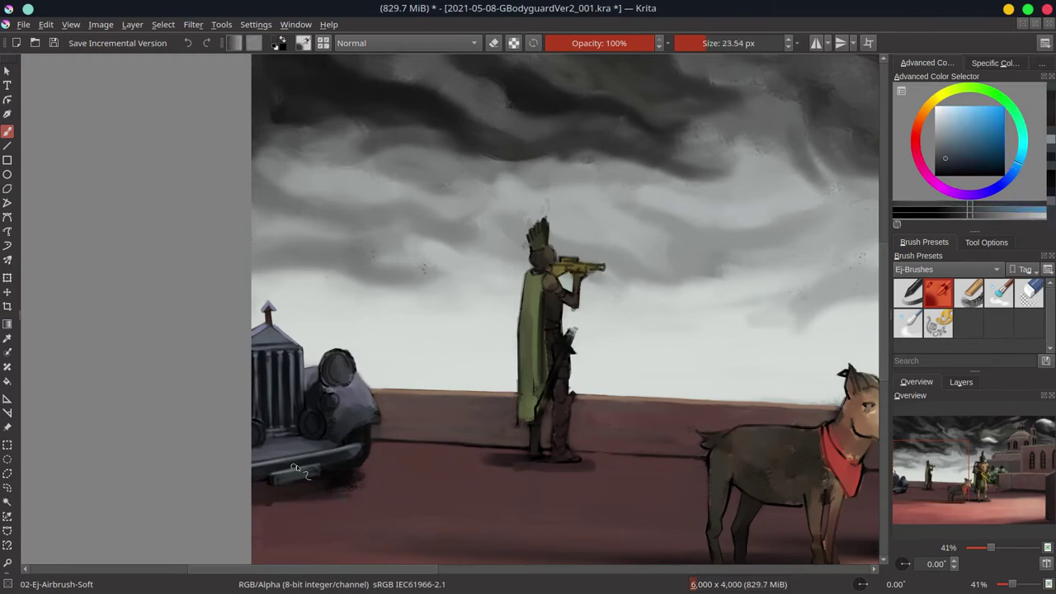
pyautogui.press(']')
pyautogui.press(']')
pyautogui.moveTo(335, 478); pyautogui.dragTo(256, 487)
# - Save the painting and add a light blue-grey stroke on the car's wheel
pyautogui.press(']')
pyautogui.press(']')
pyautogui.press(']')
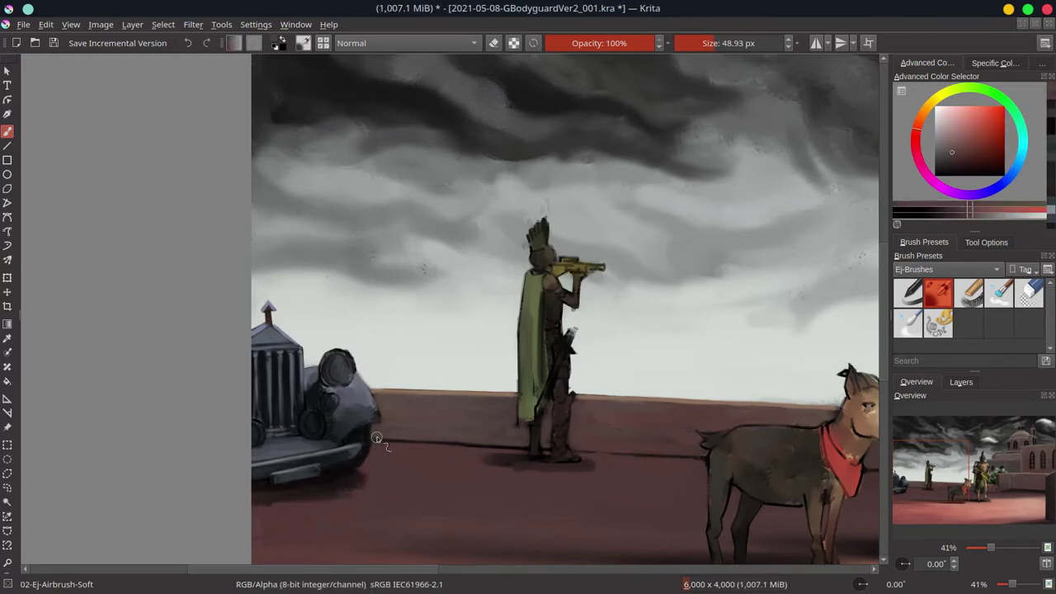
pyautogui.keyDown('ctrl'); pyautogui.click(357, 434); pyautogui.keyUp('ctrl')
pyautogui.press('[')
pyautogui.press('[')
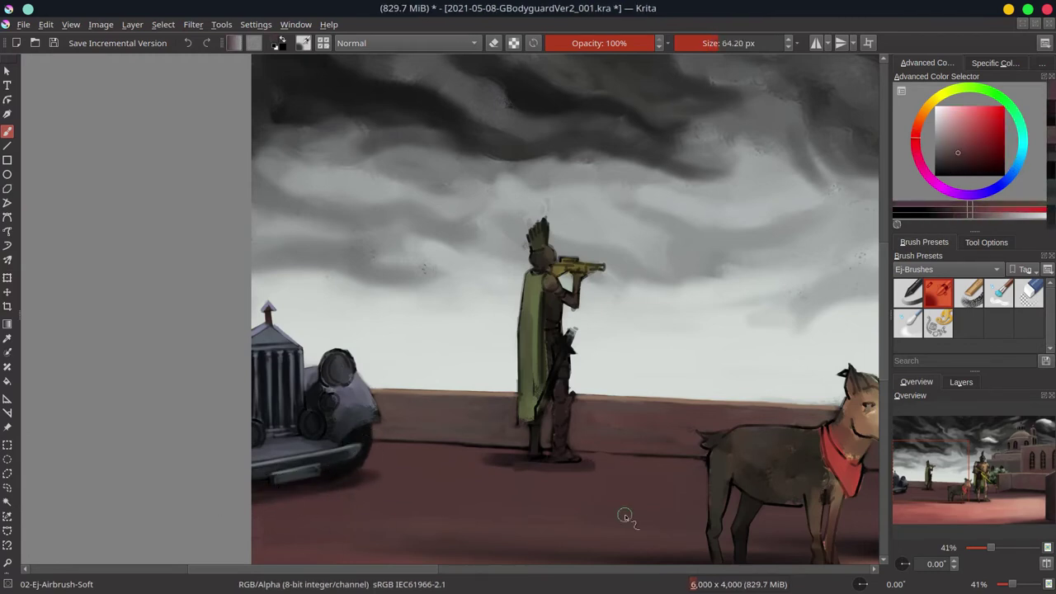
pyautogui.hotkey('ctrl', 's')
pyautogui.keyDown('ctrl'); pyautogui.click(260, 351); pyautogui.keyUp('ctrl')
pyautogui.press(']')
pyautogui.keyDown('ctrl'); pyautogui.click(314, 413); pyautogui.keyUp('ctrl')
pyautogui.moveTo(310, 420)
pyautogui.mouseDown()
pyautogui.moveTo(334, 363)
pyautogui.moveTo(348, 389)
pyautogui.mouseUp()
# - Add light grey highlights to the headlight rim, wheel area and the car's front edge
pyautogui.keyDown('ctrl'); pyautogui.click(288, 421); pyautogui.keyUp('ctrl')
pyautogui.press('[')
pyautogui.press('[')
pyautogui.press('[')
pyautogui.keyDown('ctrl'); pyautogui.click(336, 370); pyautogui.keyUp('ctrl')
pyautogui.keyDown('ctrl'); pyautogui.click(347, 389); pyautogui.keyUp('ctrl')
pyautogui.moveTo(305, 425); pyautogui.dragTo(317, 441)
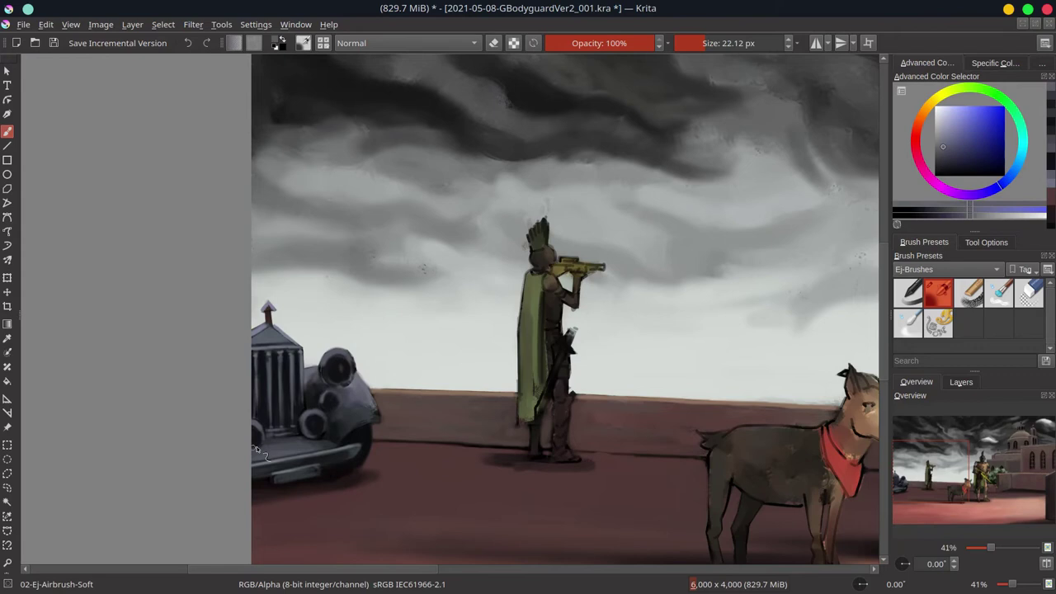
pyautogui.keyDown('ctrl'); pyautogui.click(357, 378); pyautogui.keyUp('ctrl')
pyautogui.moveTo(313, 404); pyautogui.dragTo(346, 450)
pyautogui.keyDown('ctrl'); pyautogui.click(351, 372); pyautogui.keyUp('ctrl')
pyautogui.moveTo(384, 396); pyautogui.dragTo(348, 355)
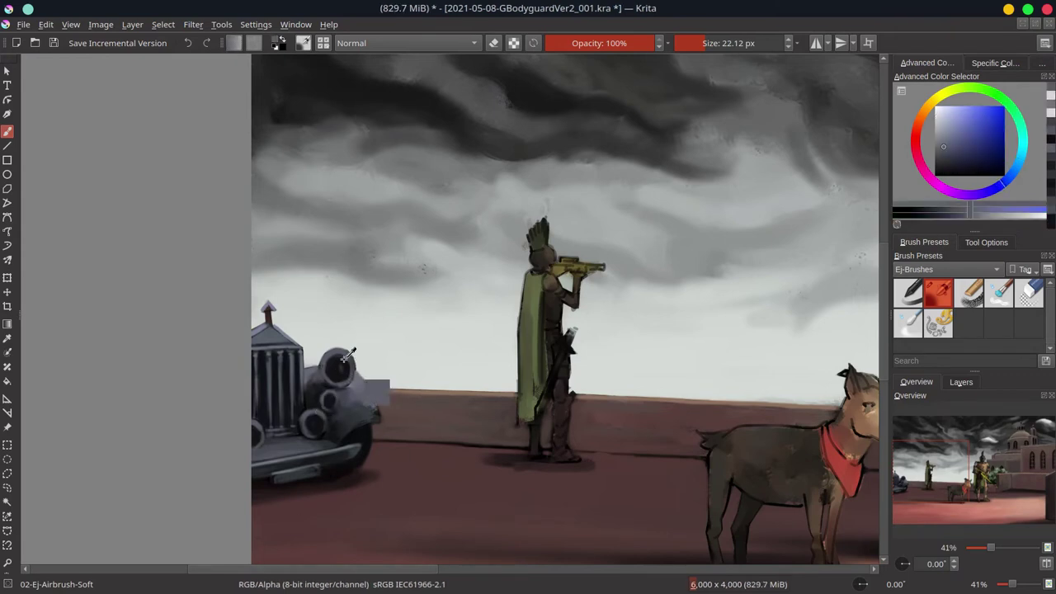
# - Sample further blue-grey shades, zoom out and save the painting
pyautogui.keyDown('ctrl'); pyautogui.click(448, 302); pyautogui.keyUp('ctrl')
pyautogui.press('[')
pyautogui.press('[')
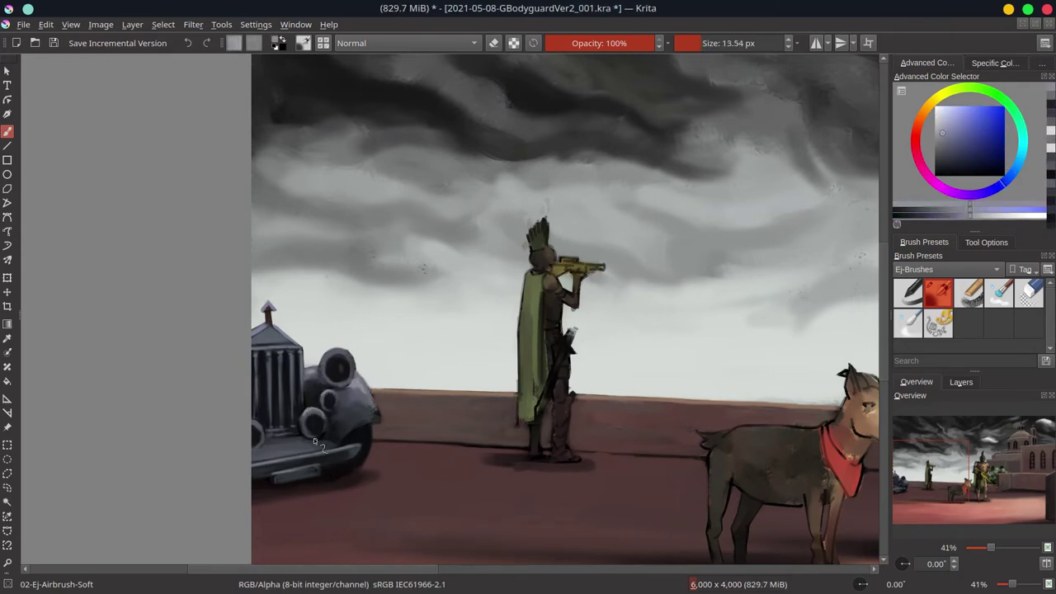
pyautogui.keyDown('ctrl'); pyautogui.click(309, 478); pyautogui.keyUp('ctrl')
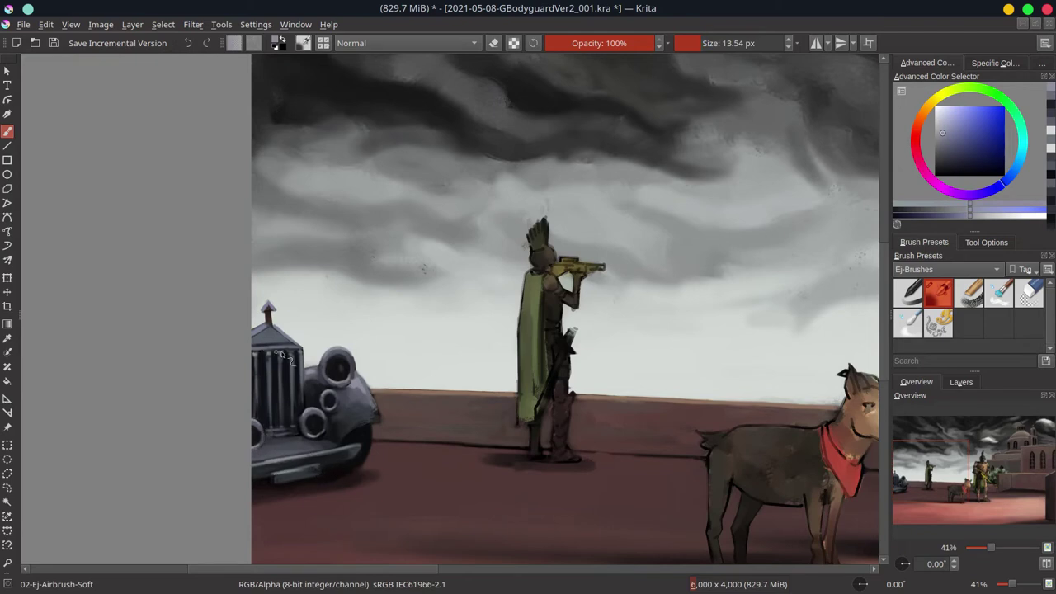
pyautogui.press(']')
pyautogui.press(']')
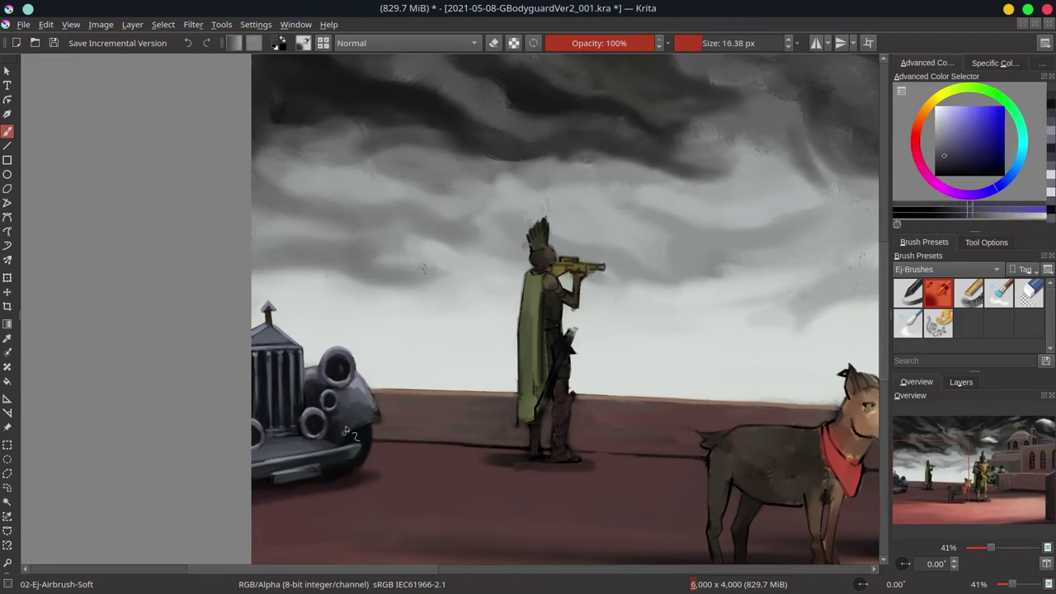
pyautogui.keyDown('ctrl'); pyautogui.click(337, 378); pyautogui.keyUp('ctrl')
pyautogui.keyDown('ctrl'); pyautogui.click(256, 437); pyautogui.keyUp('ctrl')
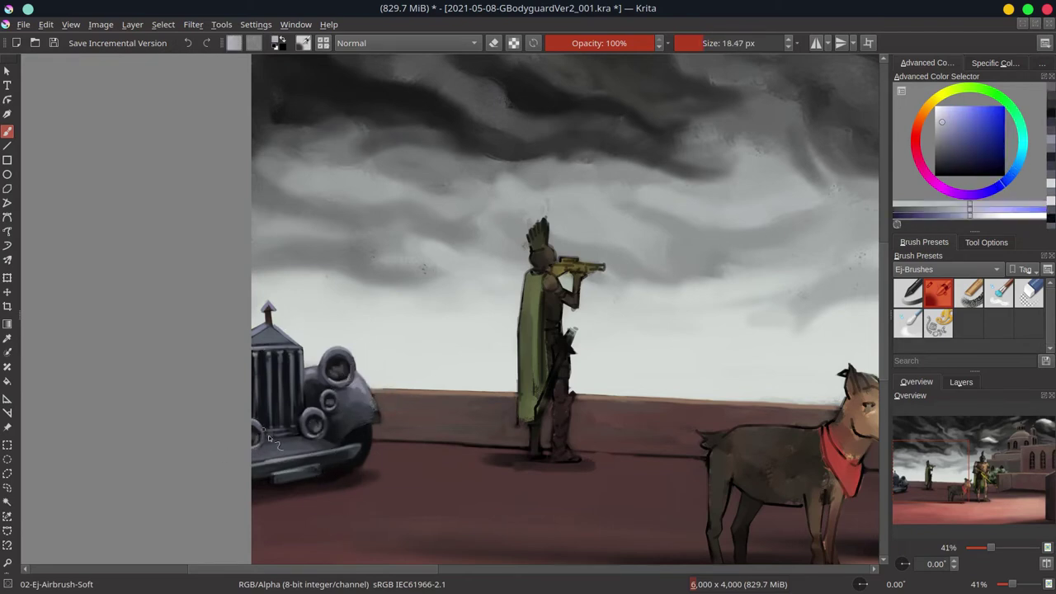
pyautogui.keyDown('ctrl'); pyautogui.click(322, 414); pyautogui.keyUp('ctrl')
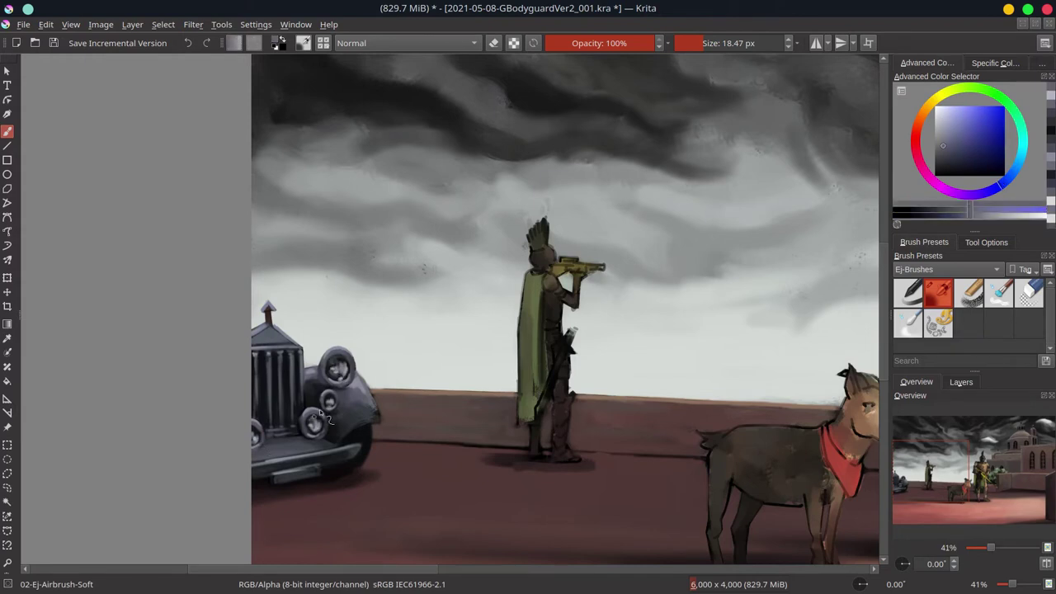
pyautogui.keyDown('ctrl'); pyautogui.click(380, 387); pyautogui.keyUp('ctrl')
pyautogui.press('-')
pyautogui.press('-')
pyautogui.press('-')
pyautogui.hotkey('ctrl', 's')
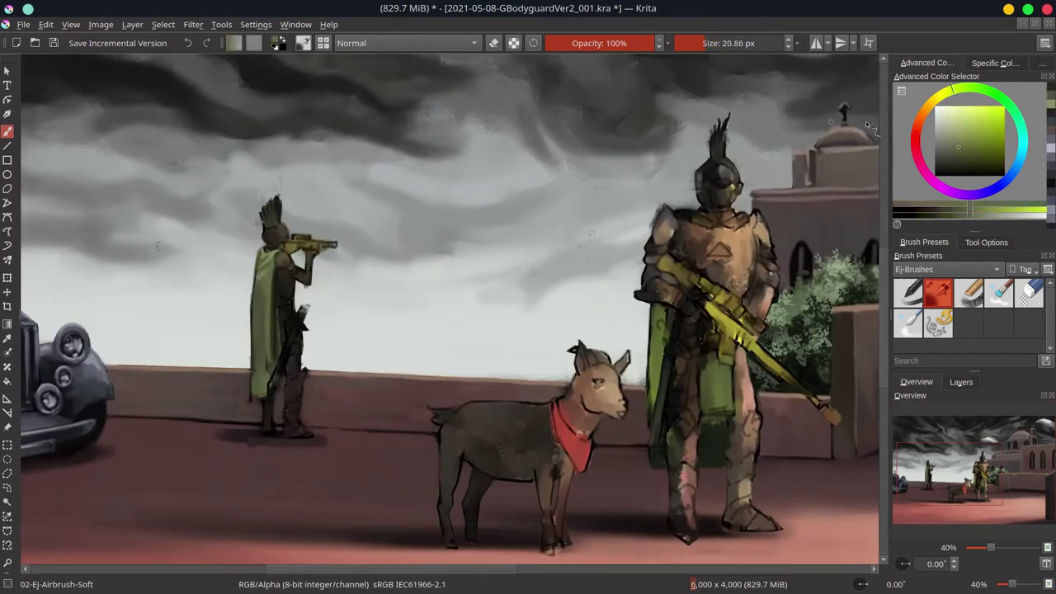
# - Lighten the left soldier's green cape and his head crest with light tan
pyautogui.moveTo(263, 266); pyautogui.dragTo(252, 403)
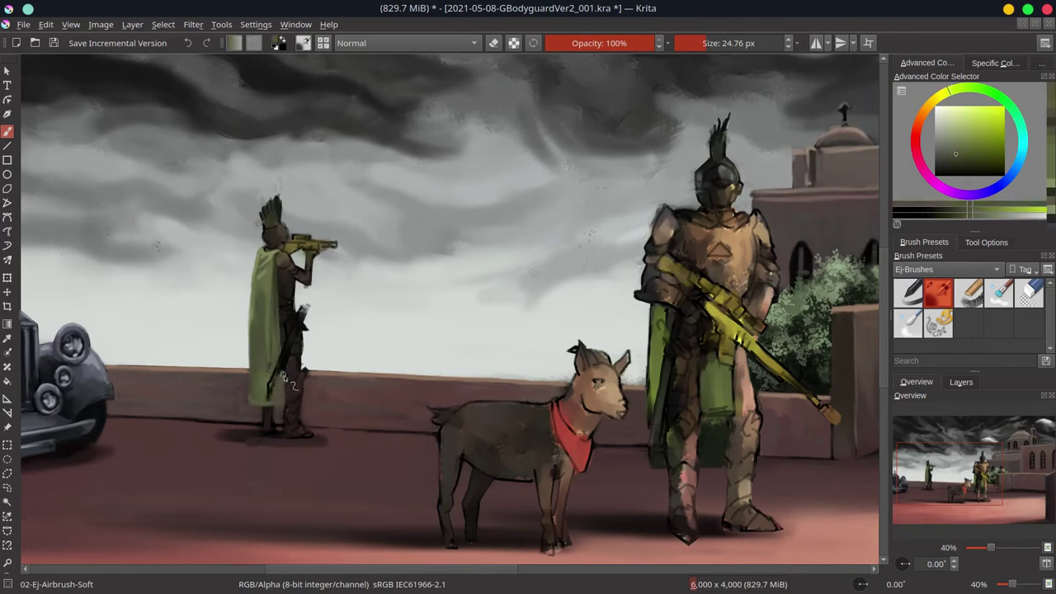
pyautogui.keyDown('ctrl'); pyautogui.click(283, 378); pyautogui.keyUp('ctrl')
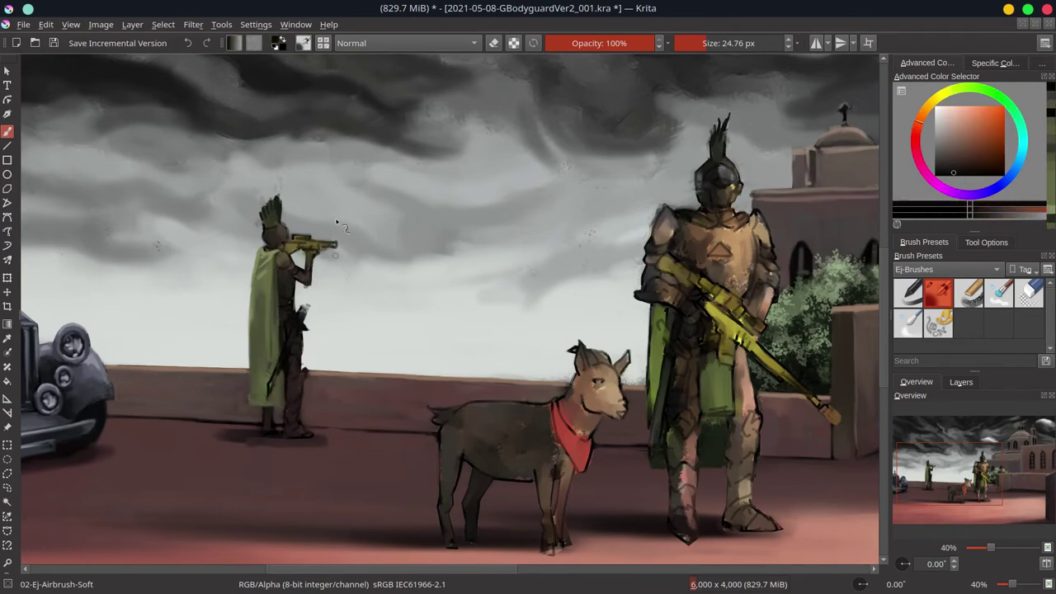
pyautogui.keyDown('ctrl'); pyautogui.click(285, 216); pyautogui.keyUp('ctrl')
pyautogui.moveTo(272, 202); pyautogui.dragTo(277, 216)
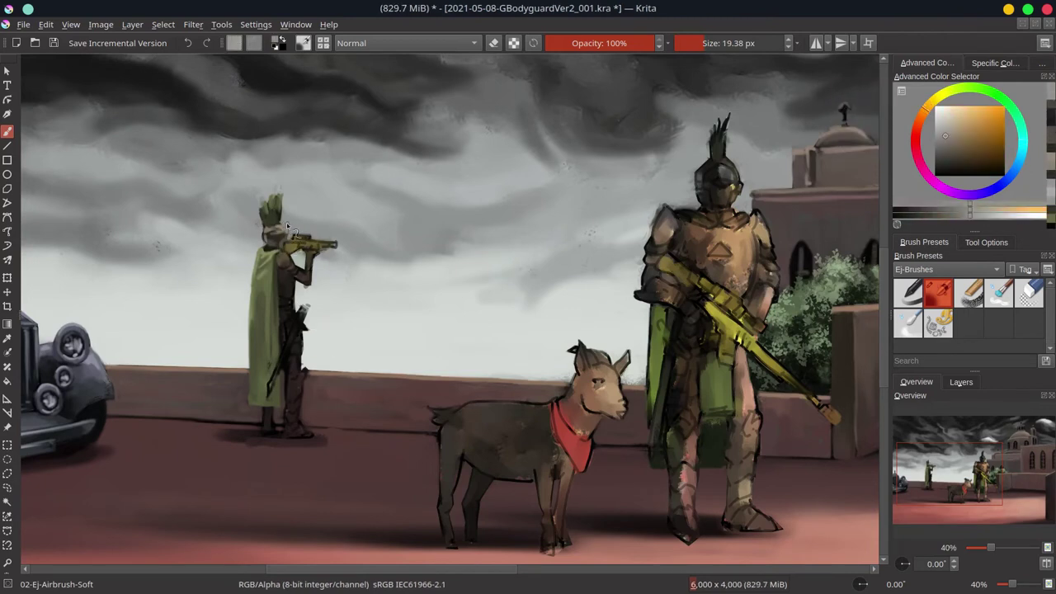
# - Repaint the sniper's rifle in yellow-olive, undo the last stroke, and save
pyautogui.keyDown('ctrl'); pyautogui.click(310, 242); pyautogui.keyUp('ctrl')
pyautogui.moveTo(297, 241); pyautogui.dragTo(334, 246)
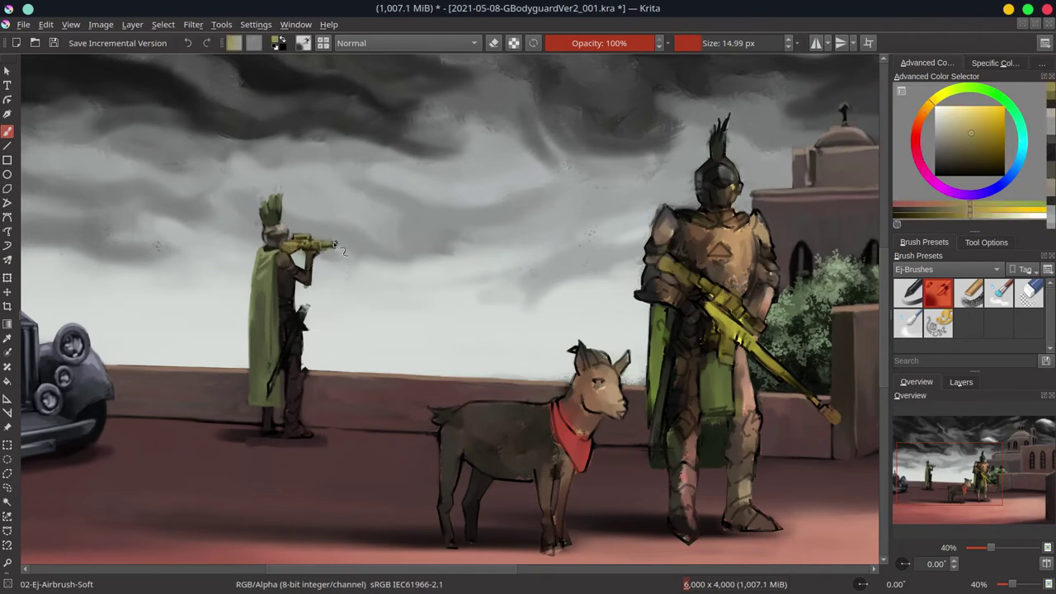
pyautogui.hotkey('ctrl', 'z')
pyautogui.keyDown('ctrl'); pyautogui.click(246, 176); pyautogui.keyUp('ctrl')
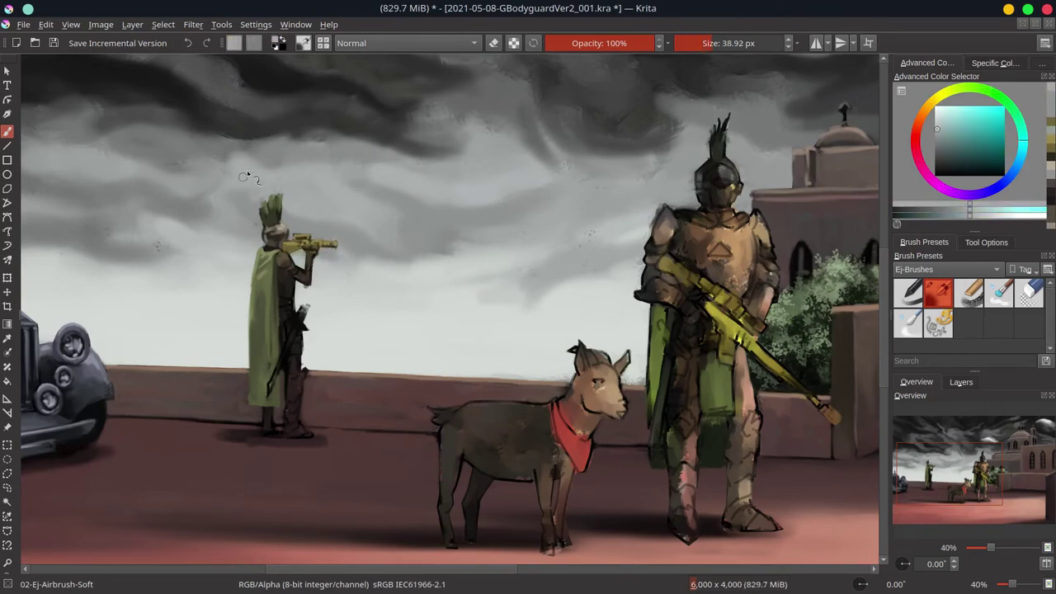
pyautogui.press('2')
pyautogui.hotkey('ctrl', 's')
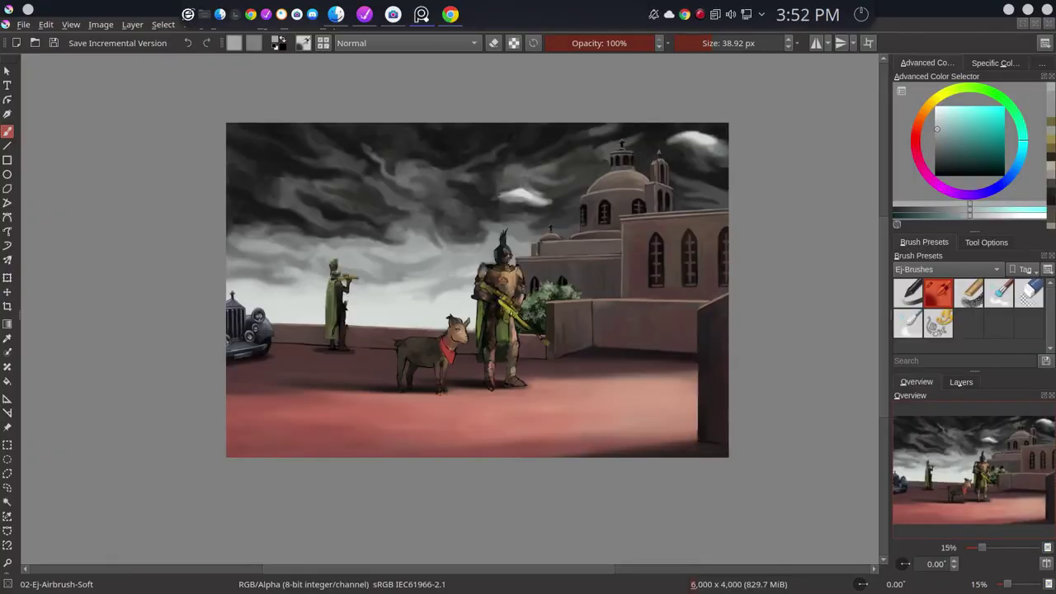
# - Zoom in on the sniper and sample his orange-brown tones while resizing the brush
pyautogui.scroll(5, 347, 320)
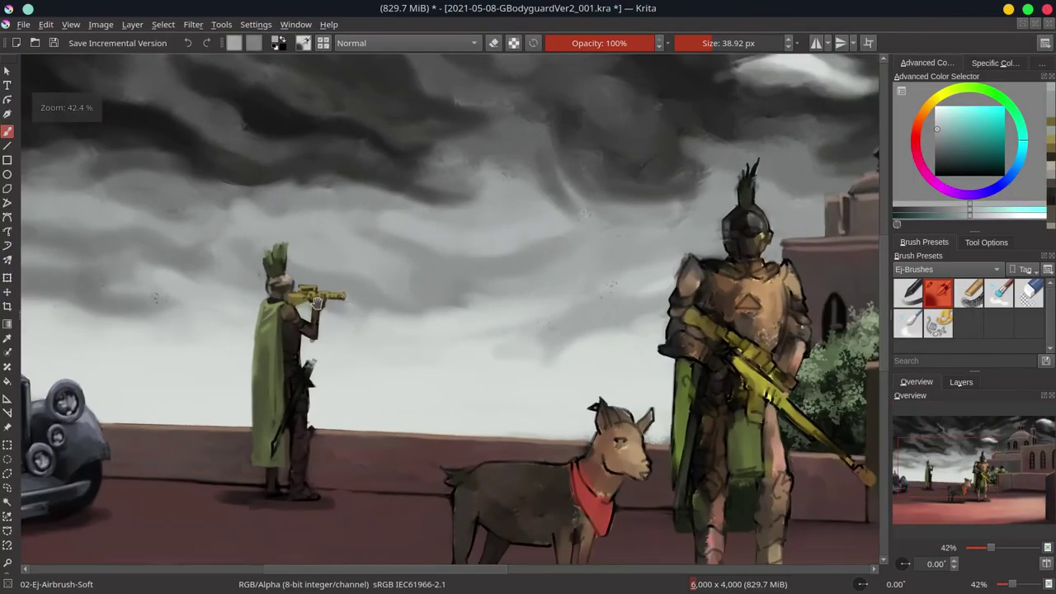
pyautogui.keyDown('ctrl'); pyautogui.click(380, 284); pyautogui.keyUp('ctrl')
pyautogui.keyDown('ctrl'); pyautogui.click(371, 297); pyautogui.keyUp('ctrl')
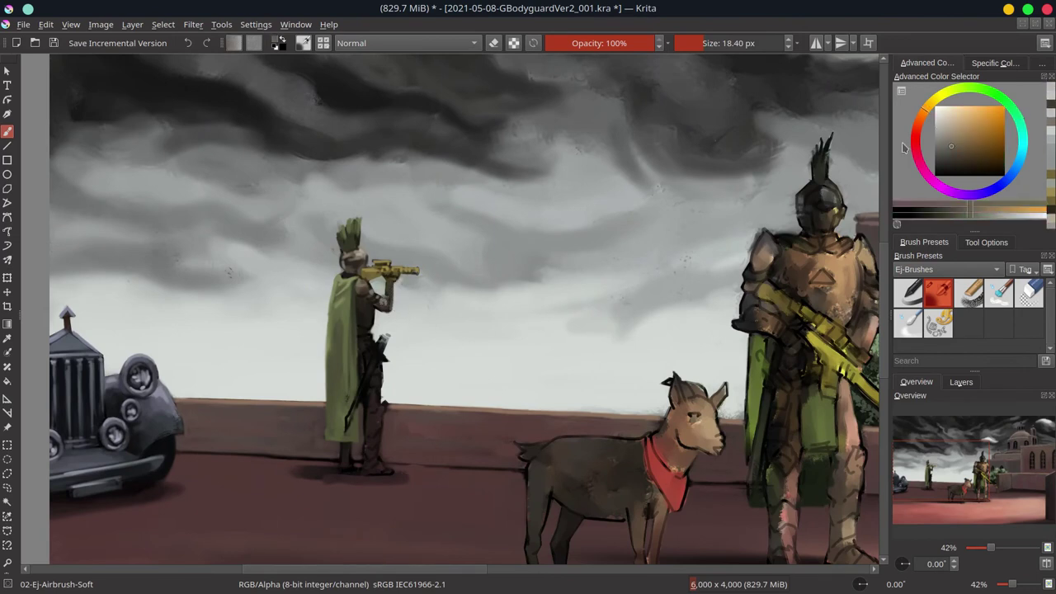
pyautogui.press('[')
pyautogui.press(']')
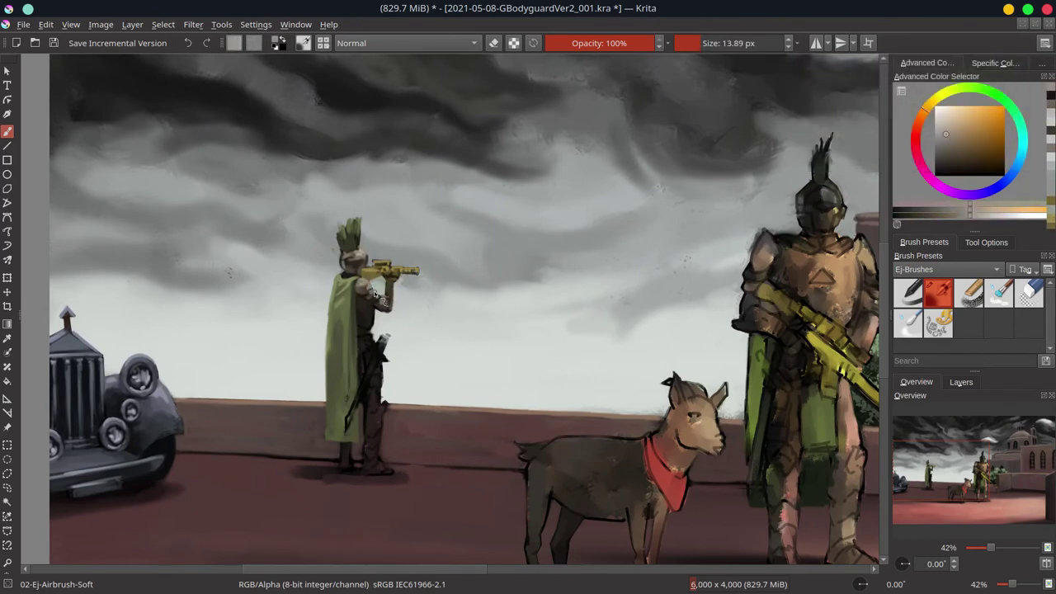
pyautogui.keyDown('ctrl'); pyautogui.click(794, 151); pyautogui.keyUp('ctrl')
pyautogui.press(']')
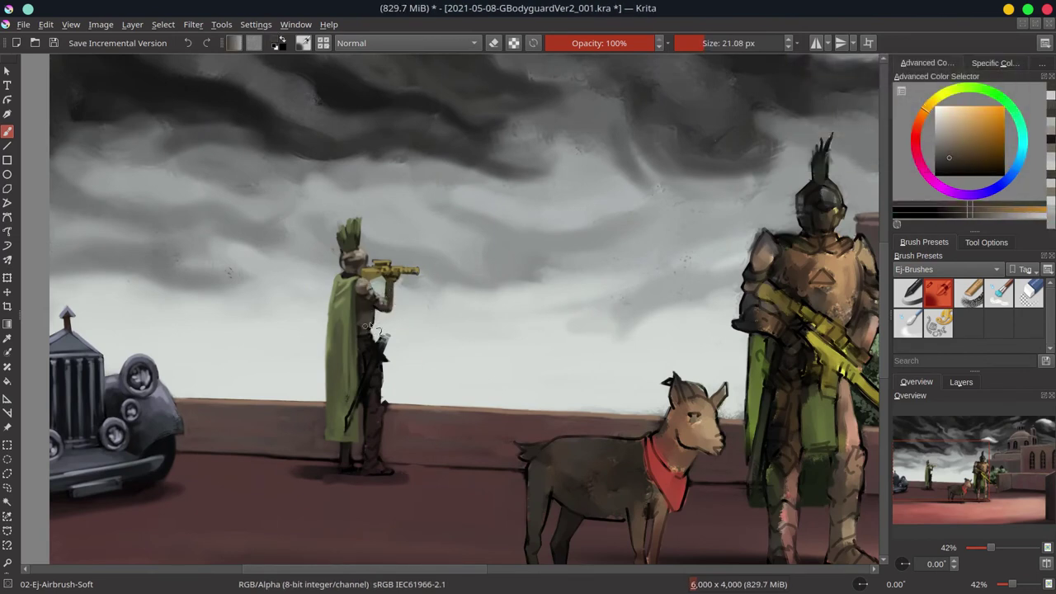
# - Sample the pale green-grey sky and dark reddish-brown ground beside the sniper
pyautogui.keyDown('ctrl'); pyautogui.click(376, 326); pyautogui.keyUp('ctrl')
pyautogui.keyDown('ctrl'); pyautogui.click(380, 330); pyautogui.keyUp('ctrl')
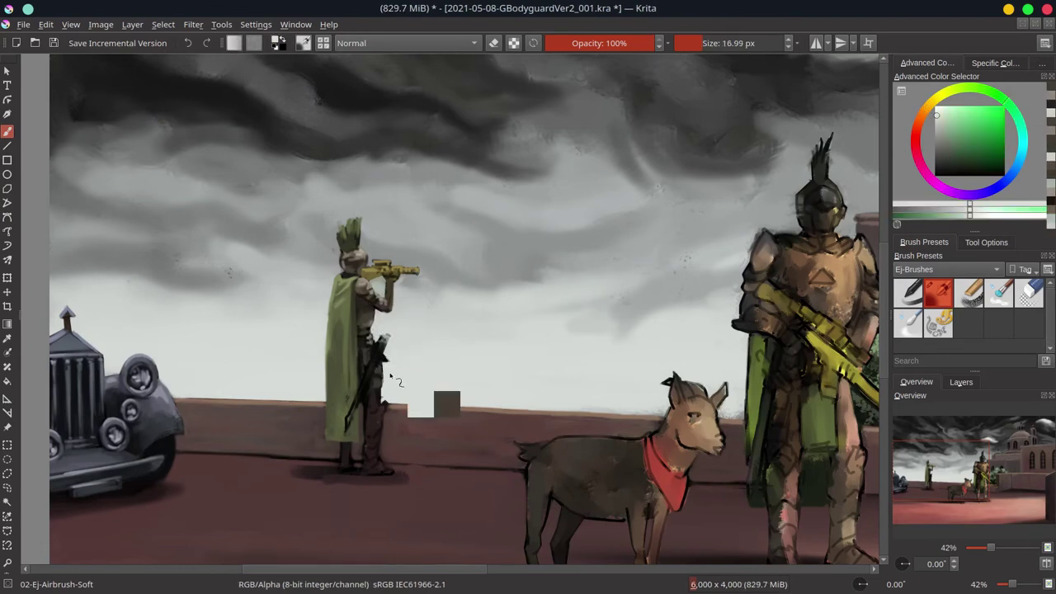
pyautogui.press('[')
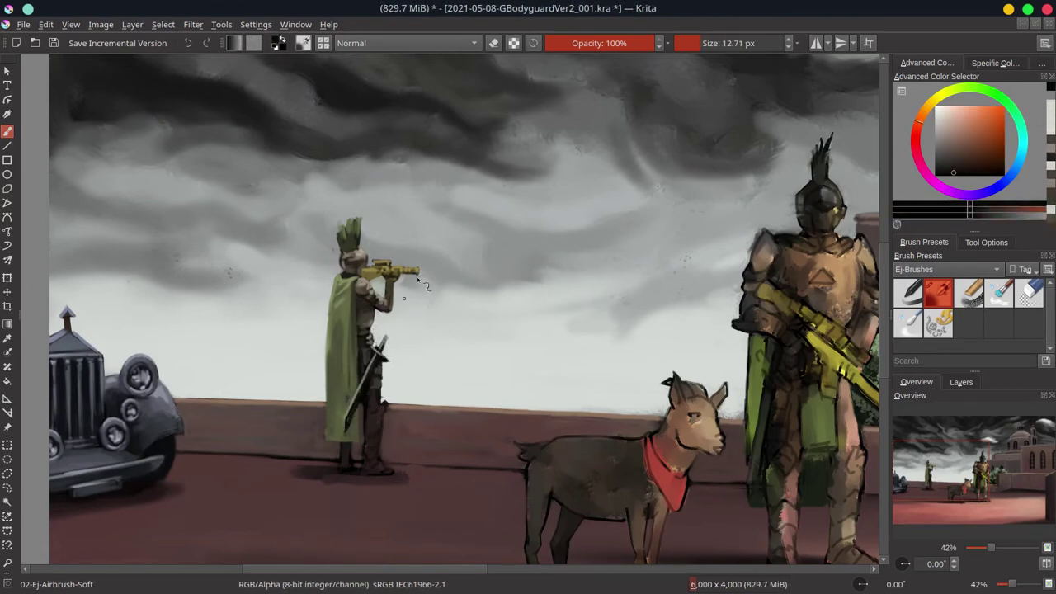
pyautogui.keyDown('ctrl'); pyautogui.click(380, 355); pyautogui.keyUp('ctrl')
pyautogui.press(']')
pyautogui.keyDown('ctrl'); pyautogui.click(388, 403); pyautogui.keyUp('ctrl')
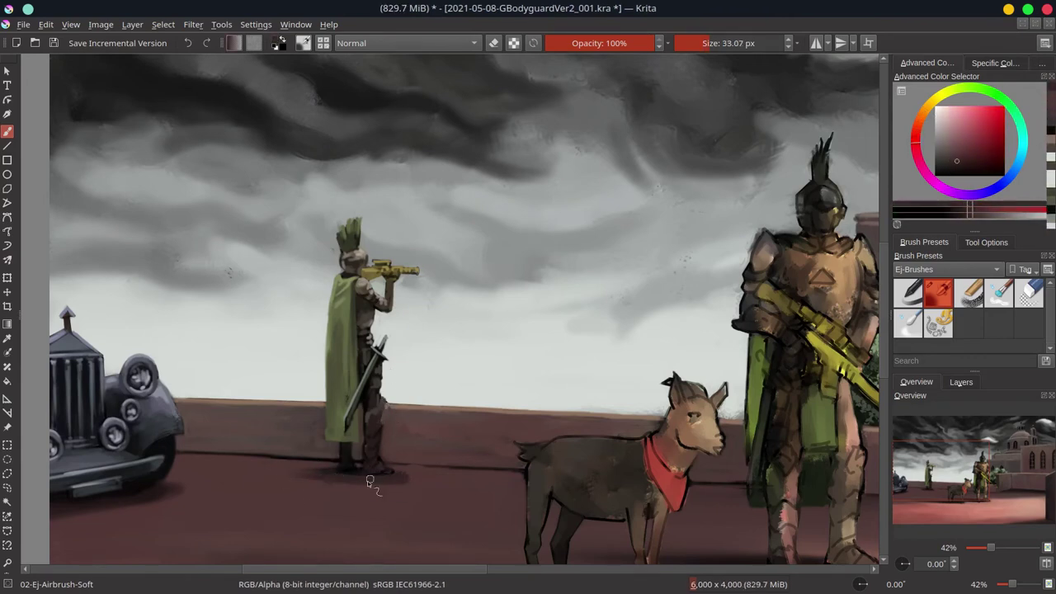
# - Paint the ground and leg details around the sniper's boots, then save the painting
pyautogui.moveTo(285, 484)
pyautogui.mouseDown()
pyautogui.moveTo(321, 491)
pyautogui.moveTo(330, 475)
pyautogui.mouseUp()
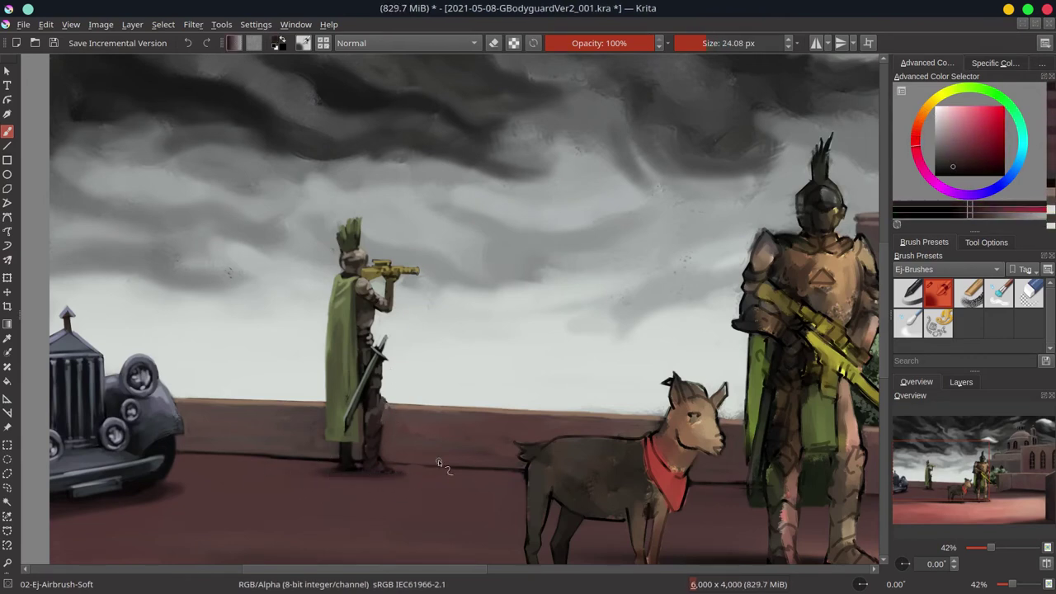
pyautogui.keyDown('ctrl'); pyautogui.click(420, 329); pyautogui.keyUp('ctrl')
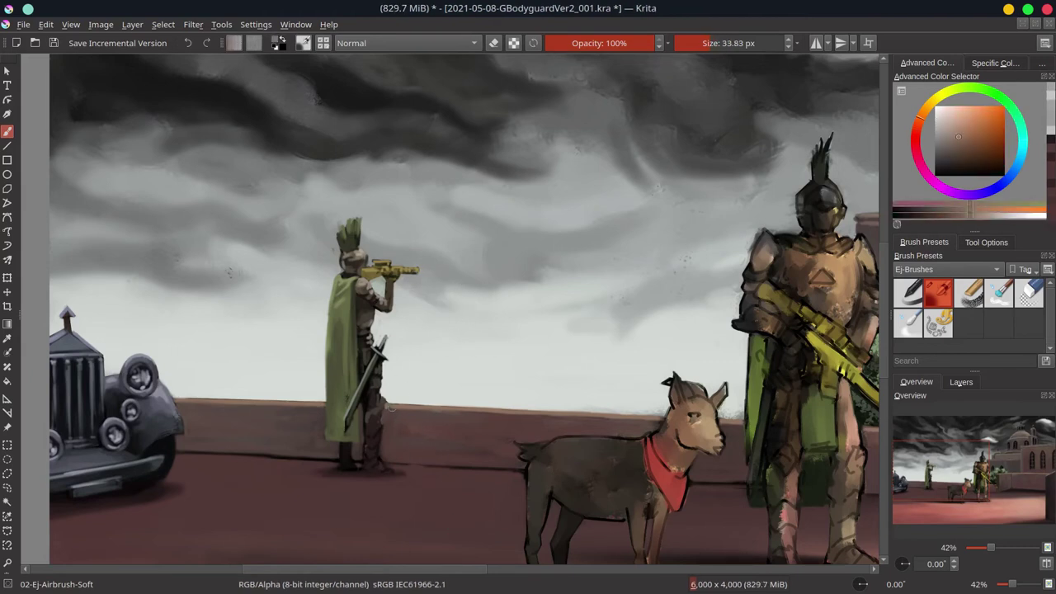
pyautogui.keyDown('ctrl'); pyautogui.click(388, 473); pyautogui.keyUp('ctrl')
pyautogui.keyDown('ctrl'); pyautogui.click(405, 445); pyautogui.keyUp('ctrl')
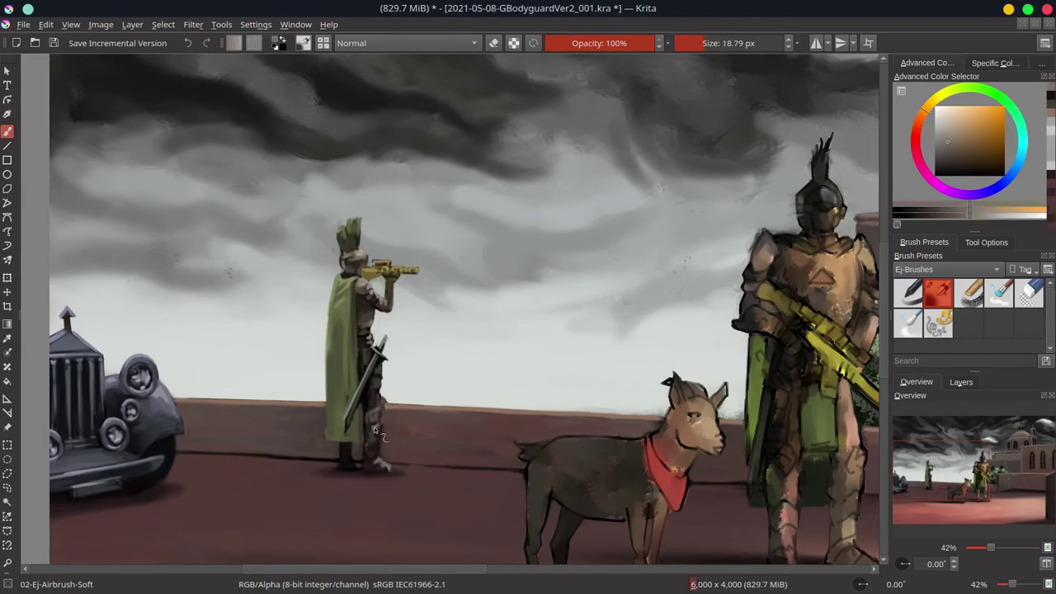
pyautogui.keyDown('ctrl'); pyautogui.click(385, 462); pyautogui.keyUp('ctrl')
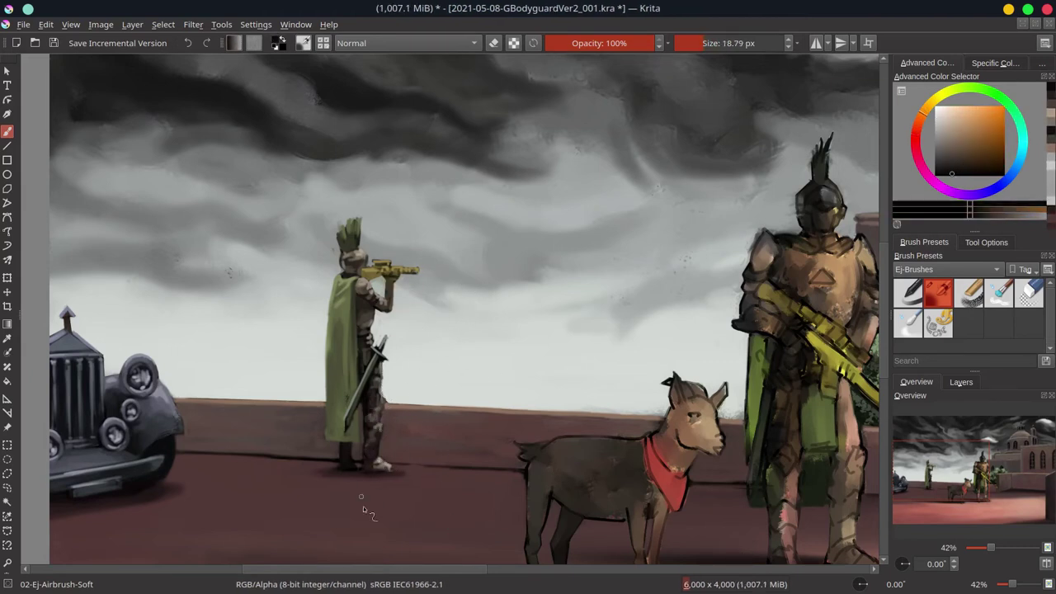
pyautogui.scroll(-5, 499, 343)
pyautogui.hotkey('ctrl', 's')
# - Save the painting and airbrush lighter tones across the goat's back
pyautogui.scroll(3, 553, 330)
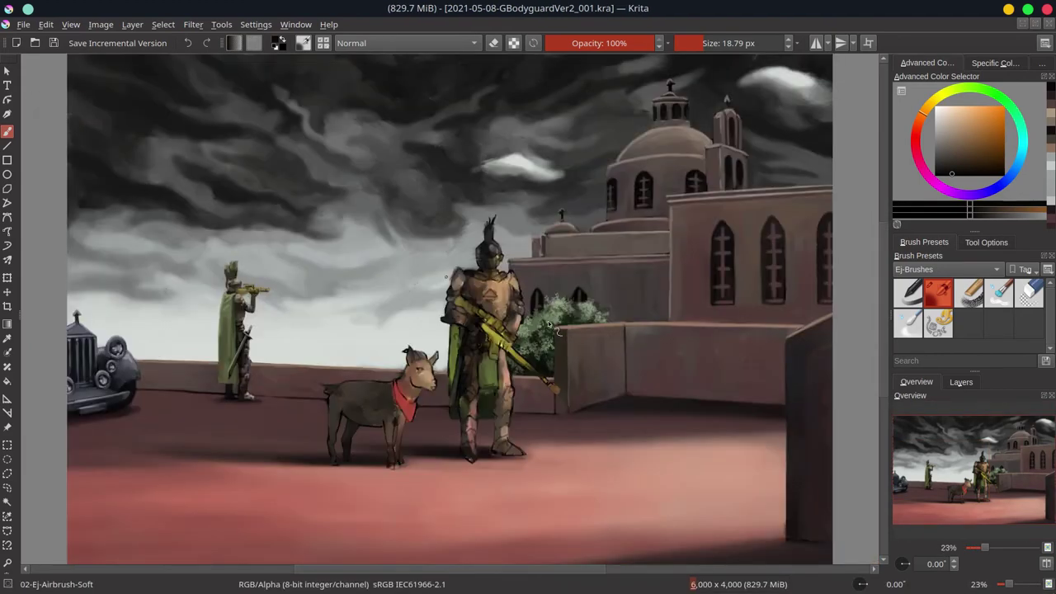
pyautogui.keyDown('ctrl'); pyautogui.click(556, 330); pyautogui.keyUp('ctrl')
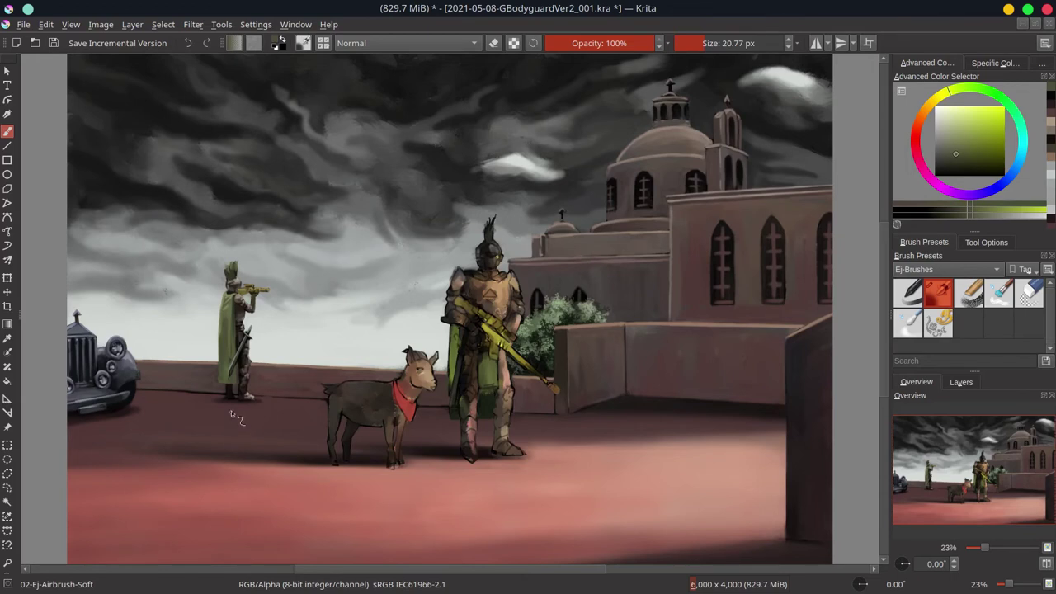
pyautogui.hotkey('ctrl', 's')
pyautogui.scroll(-4, 607, 307)
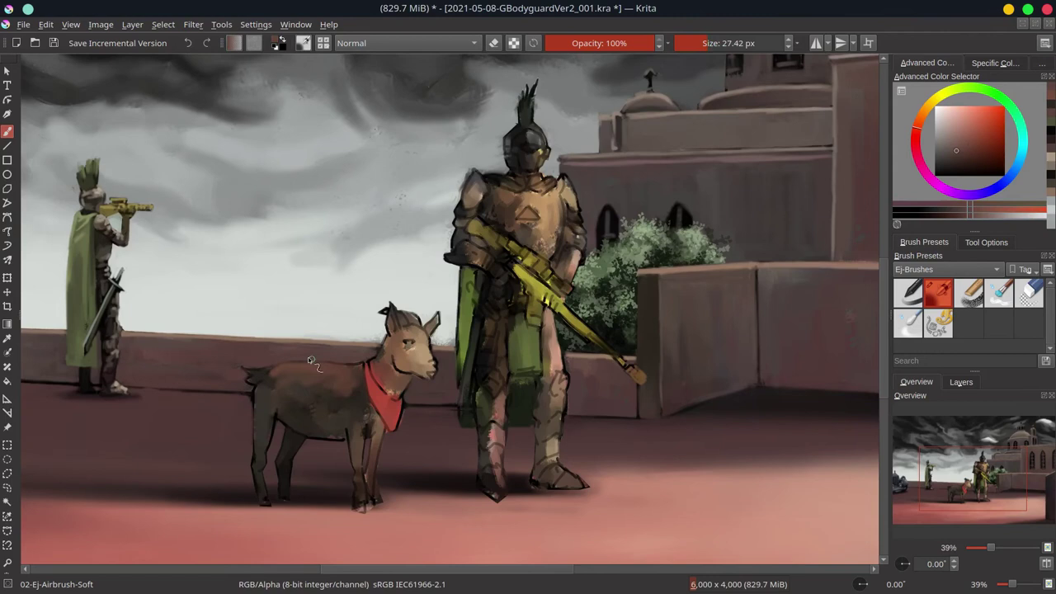
pyautogui.moveTo(311, 361); pyautogui.dragTo(351, 364)
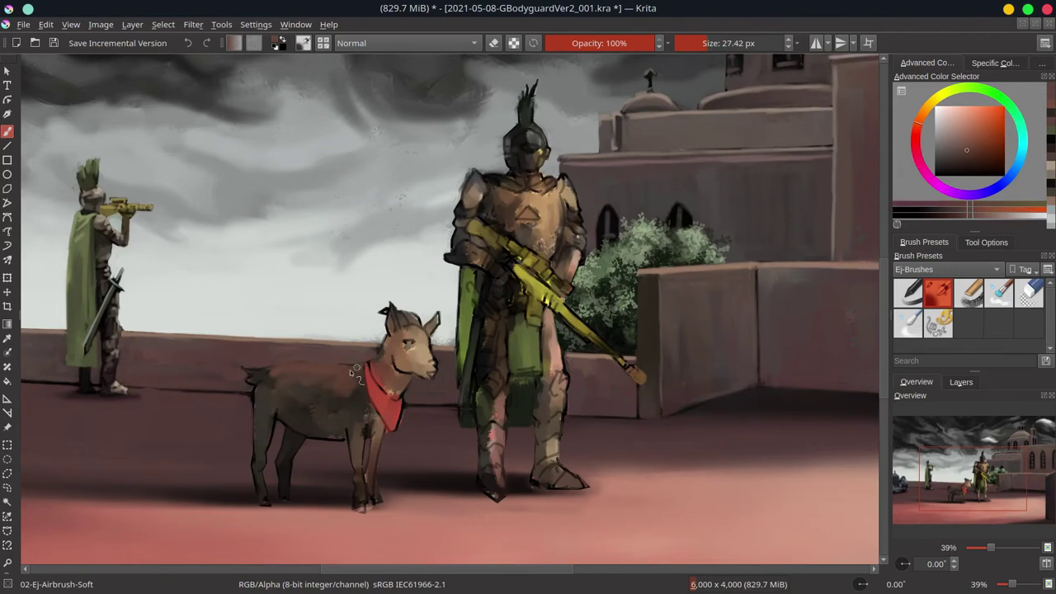
pyautogui.moveTo(247, 373)
pyautogui.mouseDown()
pyautogui.moveTo(271, 389)
pyautogui.moveTo(363, 403)
pyautogui.mouseUp()
pyautogui.moveTo(256, 412); pyautogui.dragTo(288, 365)
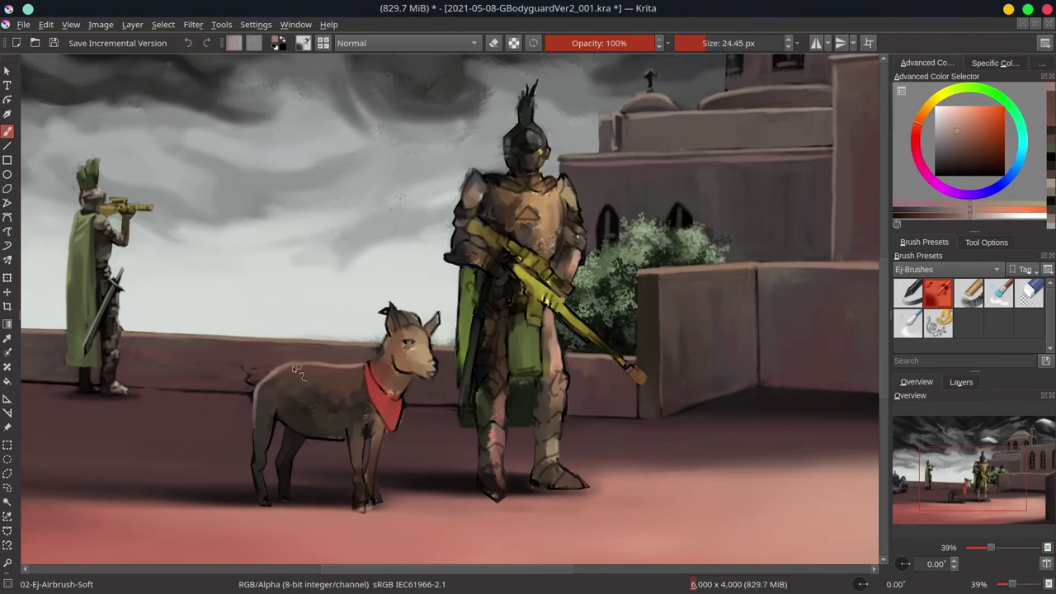
# - Sample browns from the goat's body and touch up its front and hind legs
pyautogui.keyDown('ctrl'); pyautogui.click(294, 417); pyautogui.keyUp('ctrl')
pyautogui.keyDown('ctrl'); pyautogui.click(307, 422); pyautogui.keyUp('ctrl')
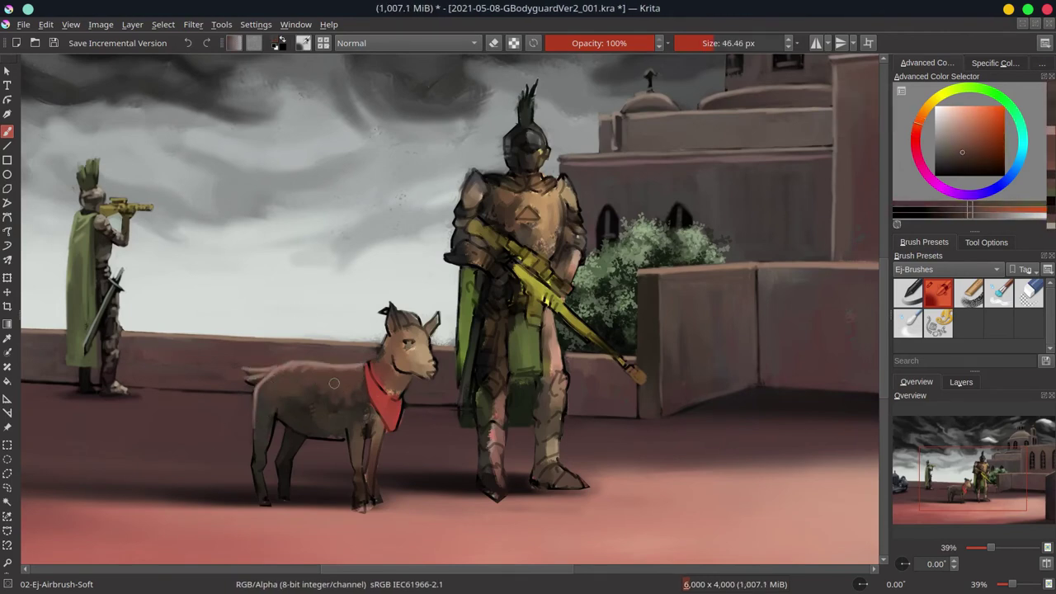
pyautogui.keyDown('ctrl'); pyautogui.click(316, 410); pyautogui.keyUp('ctrl')
pyautogui.moveTo(363, 409); pyautogui.dragTo(379, 441)
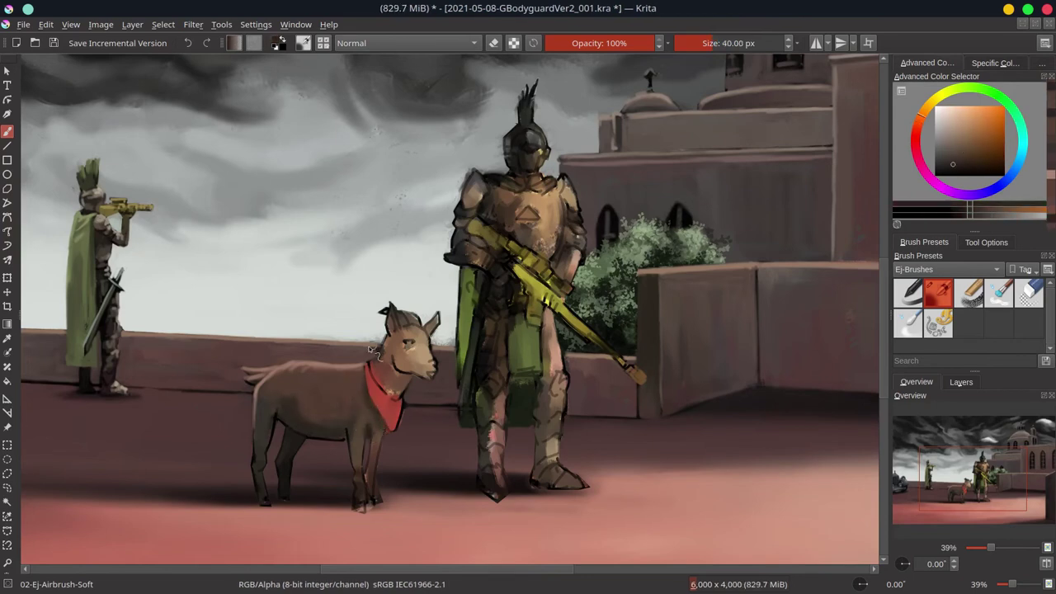
pyautogui.keyDown('ctrl'); pyautogui.click(241, 376); pyautogui.keyUp('ctrl')
pyautogui.keyDown('ctrl'); pyautogui.click(252, 404); pyautogui.keyUp('ctrl')
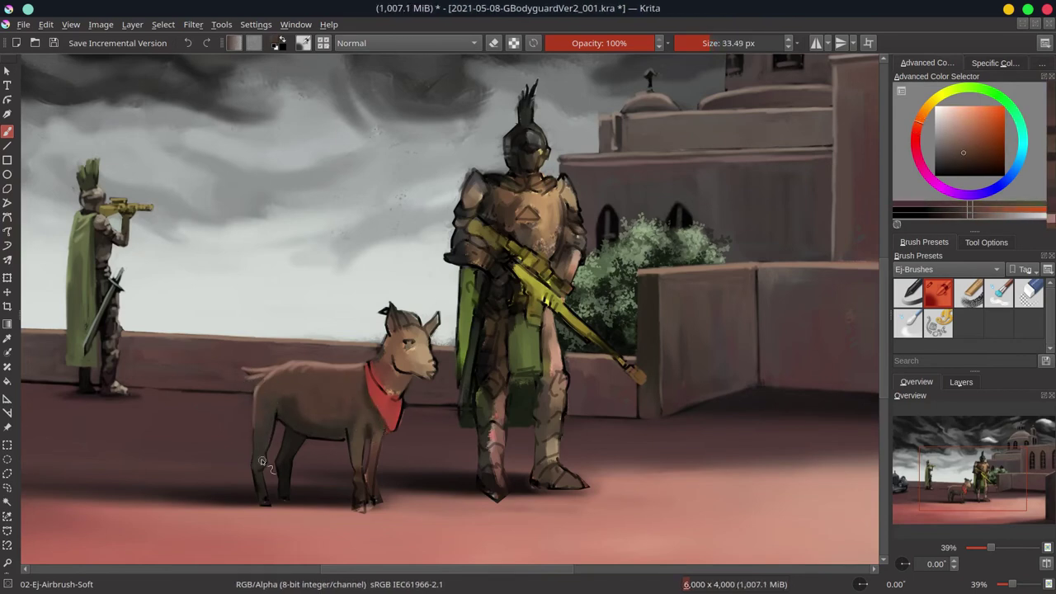
pyautogui.keyDown('ctrl'); pyautogui.click(269, 454); pyautogui.keyUp('ctrl')
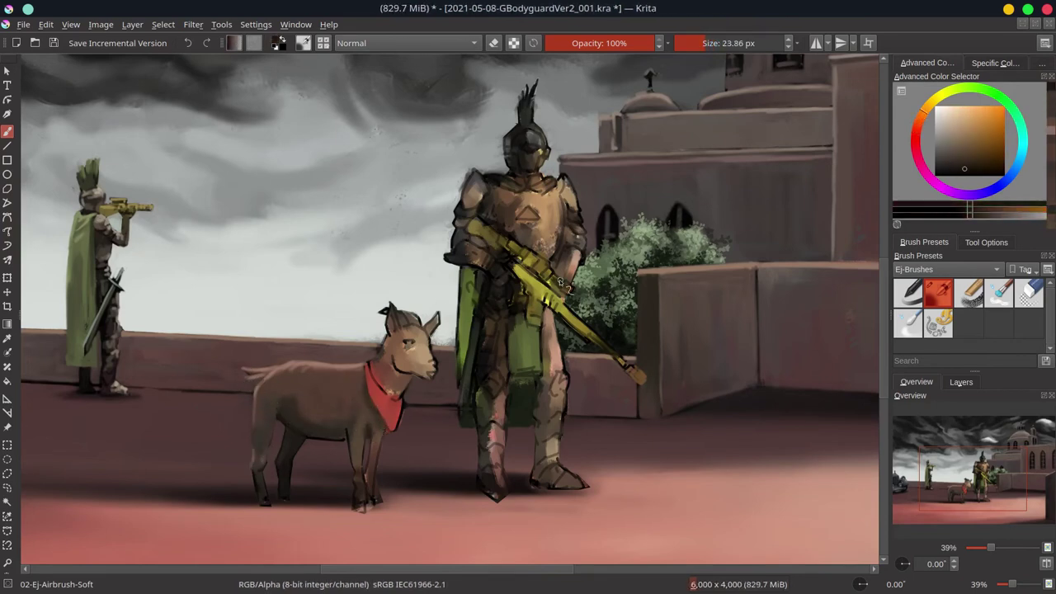
pyautogui.keyDown('ctrl'); pyautogui.click(263, 473); pyautogui.keyUp('ctrl')
pyautogui.keyDown('ctrl'); pyautogui.click(263, 472); pyautogui.keyUp('ctrl')
pyautogui.moveTo(279, 495); pyautogui.dragTo(285, 487)
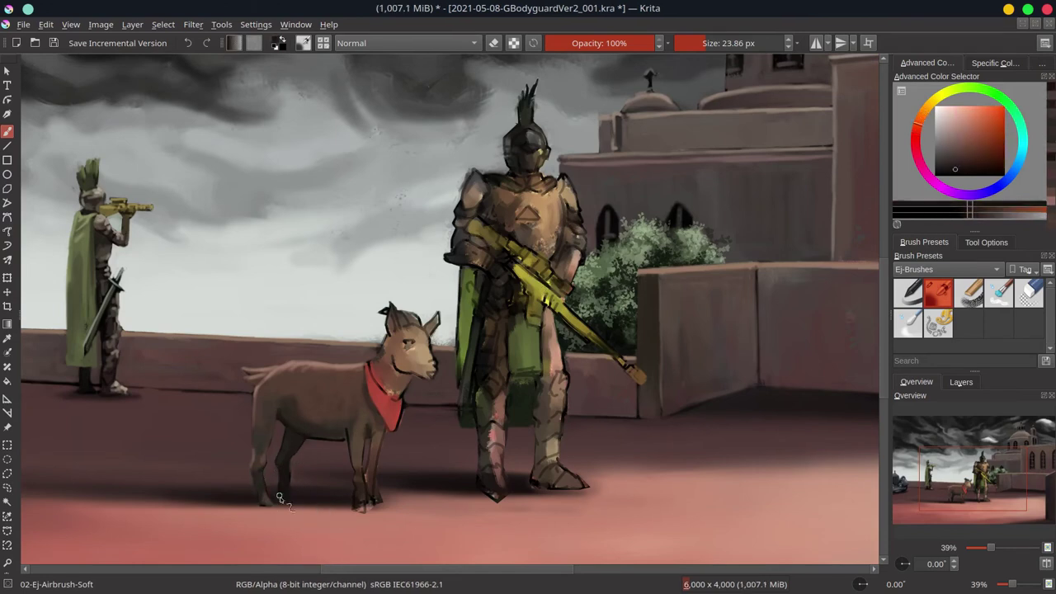
# - Sample orange-brown and peach tones from the goat's legs and save the painting
pyautogui.keyDown('ctrl'); pyautogui.click(291, 483); pyautogui.keyUp('ctrl')
pyautogui.keyDown('ctrl'); pyautogui.click(334, 437); pyautogui.keyUp('ctrl')
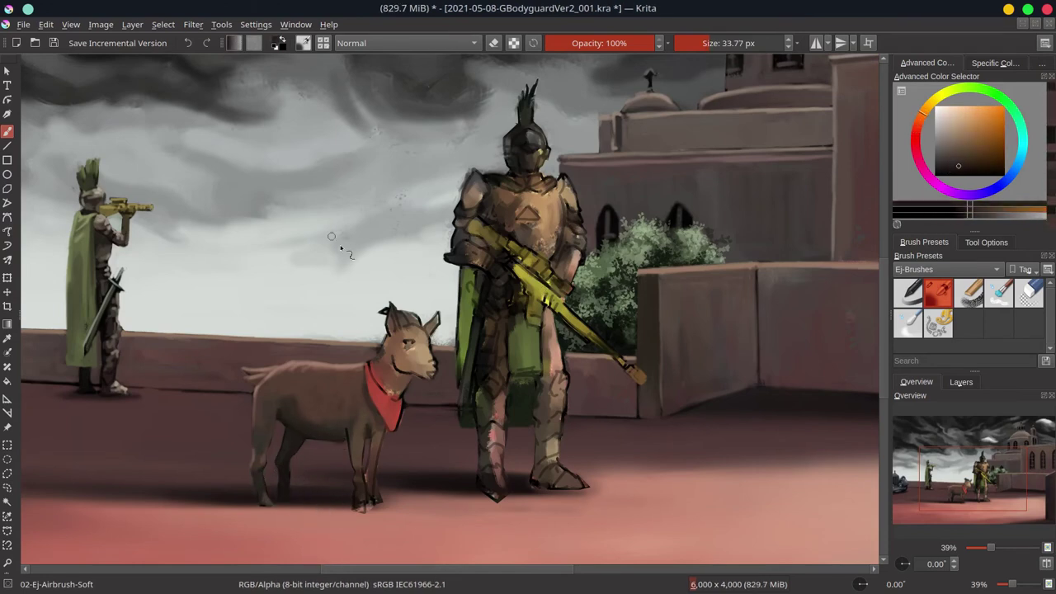
pyautogui.keyDown('ctrl'); pyautogui.click(361, 444); pyautogui.keyUp('ctrl')
pyautogui.keyDown('ctrl'); pyautogui.click(365, 493); pyautogui.keyUp('ctrl')
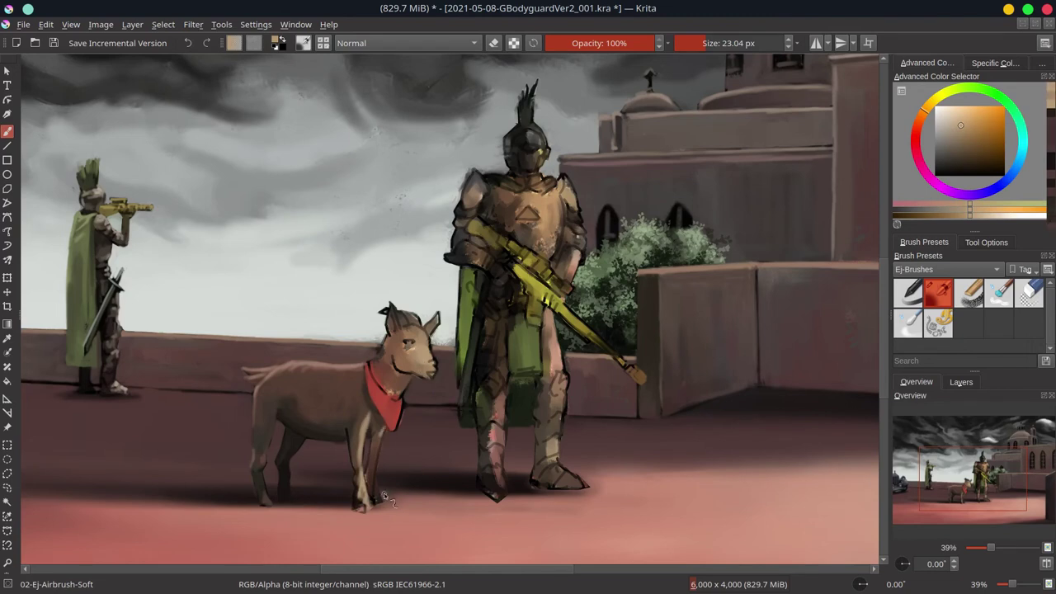
pyautogui.hotkey('ctrl', 's')
# - Shrink the brush and mix a red paint colour in the Advanced Color Selector
pyautogui.keyDown('ctrl'); pyautogui.click(350, 429); pyautogui.keyUp('ctrl')
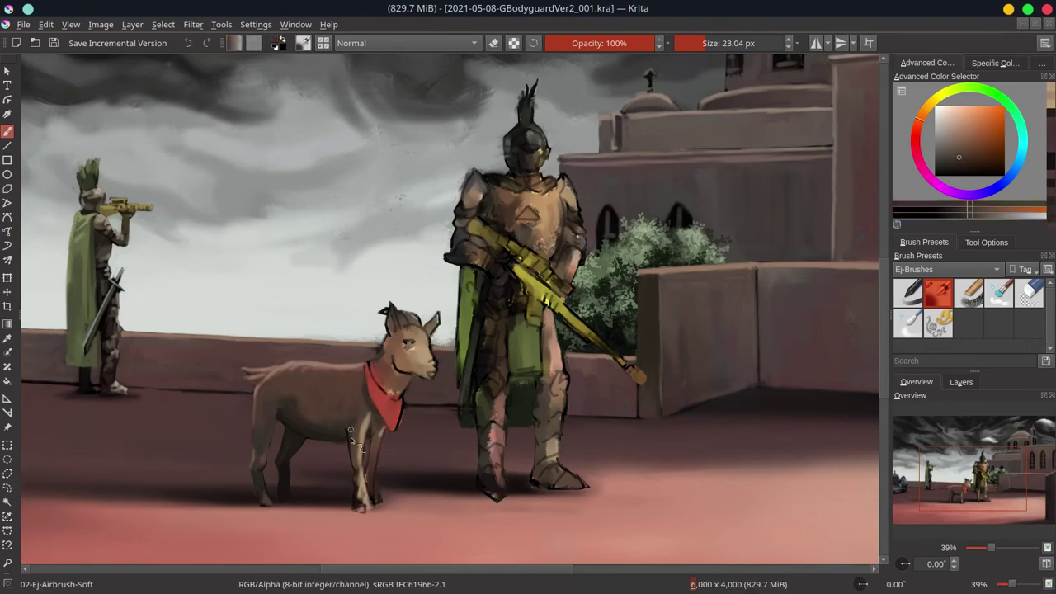
pyautogui.keyDown('ctrl'); pyautogui.click(384, 505); pyautogui.keyUp('ctrl')
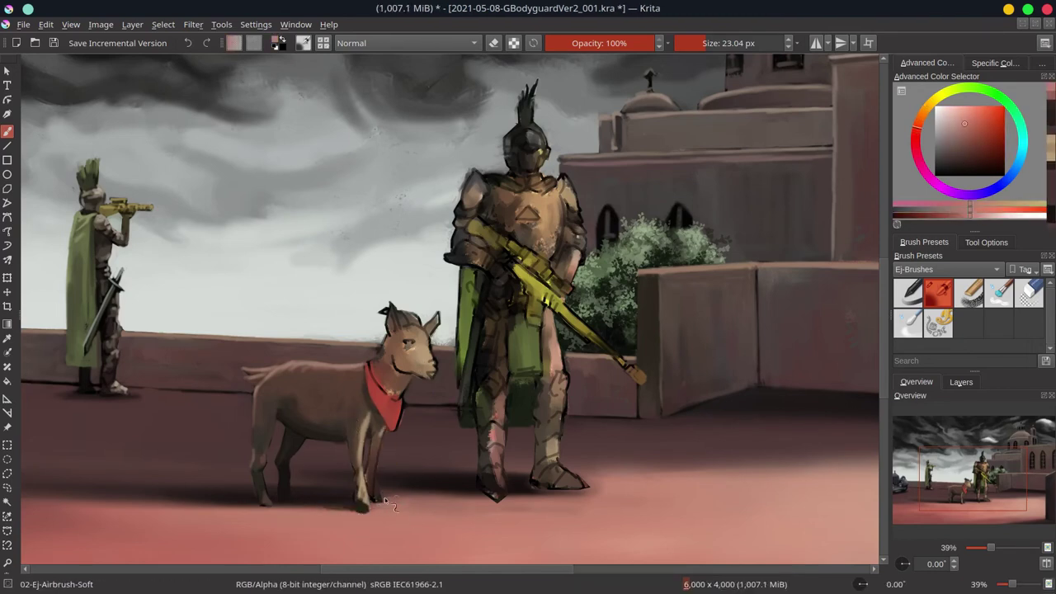
pyautogui.moveTo(384, 506); pyautogui.dragTo(347, 507)
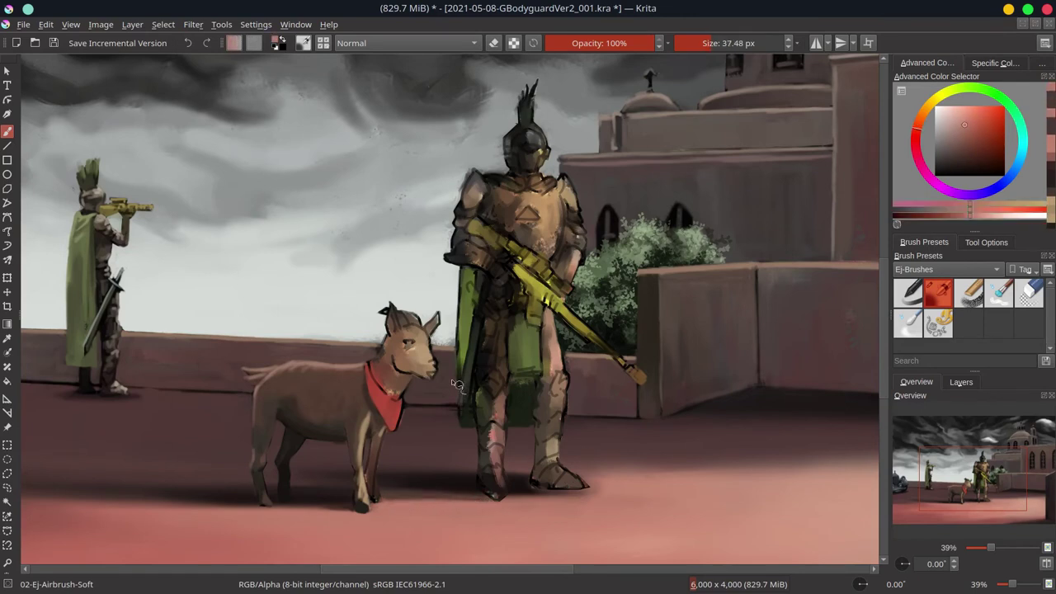
pyautogui.keyDown('ctrl'); pyautogui.click(256, 494); pyautogui.keyUp('ctrl')
pyautogui.keyDown('ctrl'); pyautogui.click(543, 356); pyautogui.keyUp('ctrl')
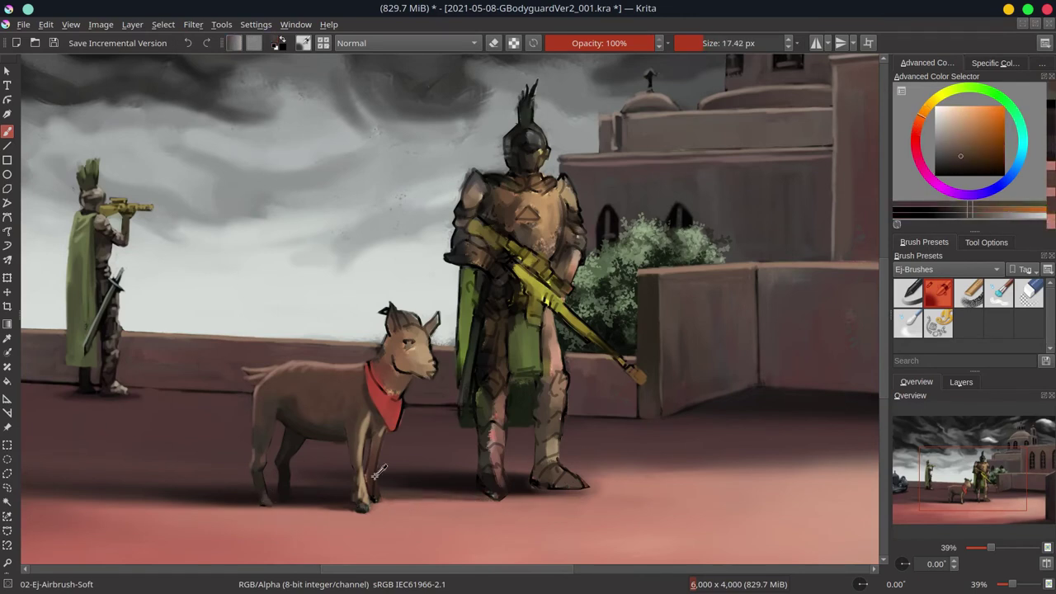
pyautogui.keyDown('ctrl'); pyautogui.click(388, 477); pyautogui.keyUp('ctrl')
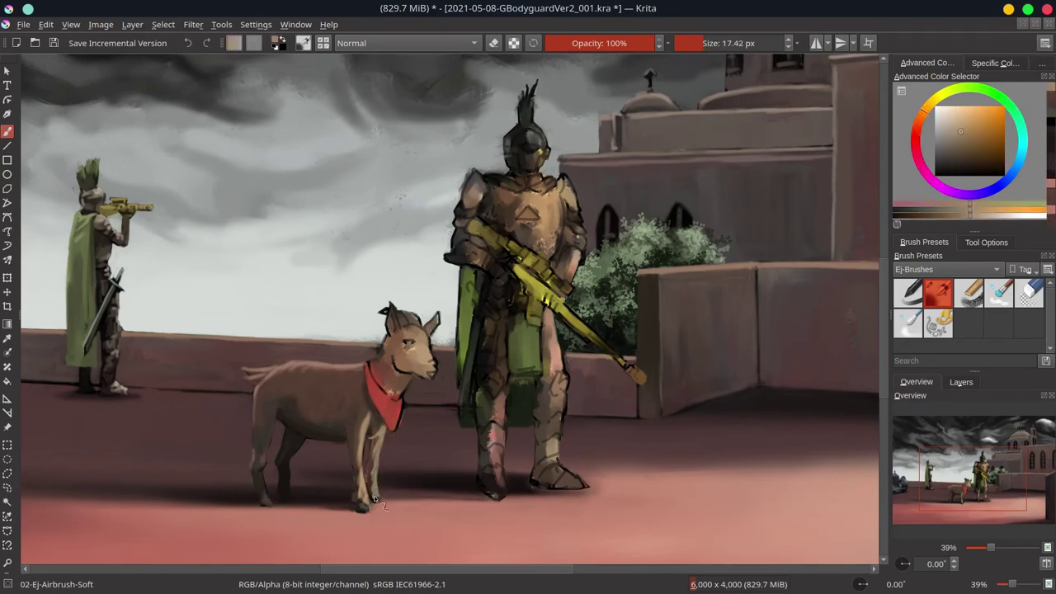
pyautogui.moveTo(924, 109); pyautogui.dragTo(915, 130)
pyautogui.click(982, 144)
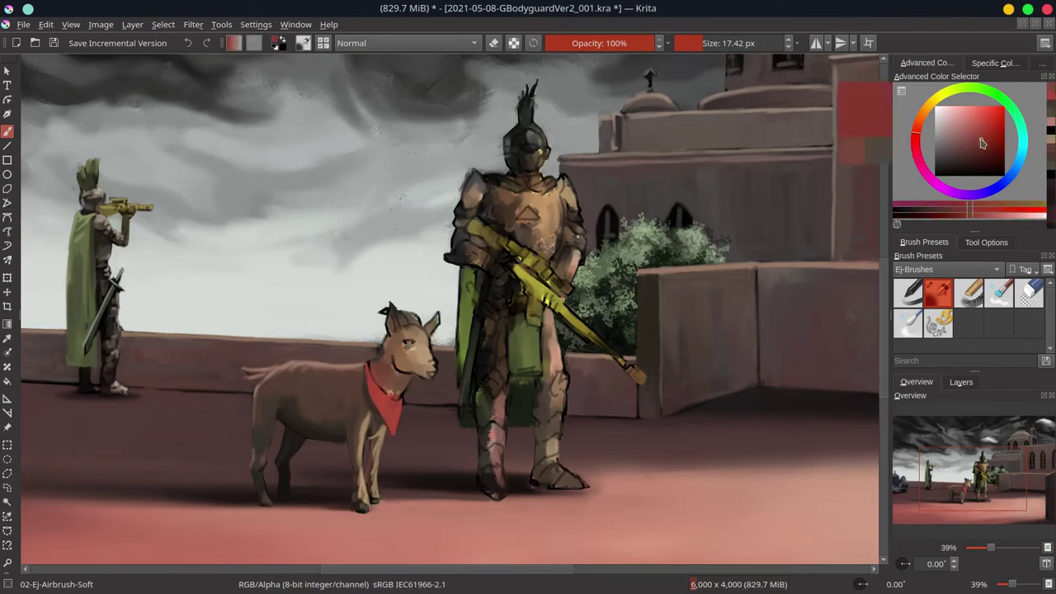
# - Enlarge the brush to about 28 px and repaint the goat's neck and red neckerchief
pyautogui.keyDown('ctrl'); pyautogui.click(366, 380); pyautogui.keyUp('ctrl')
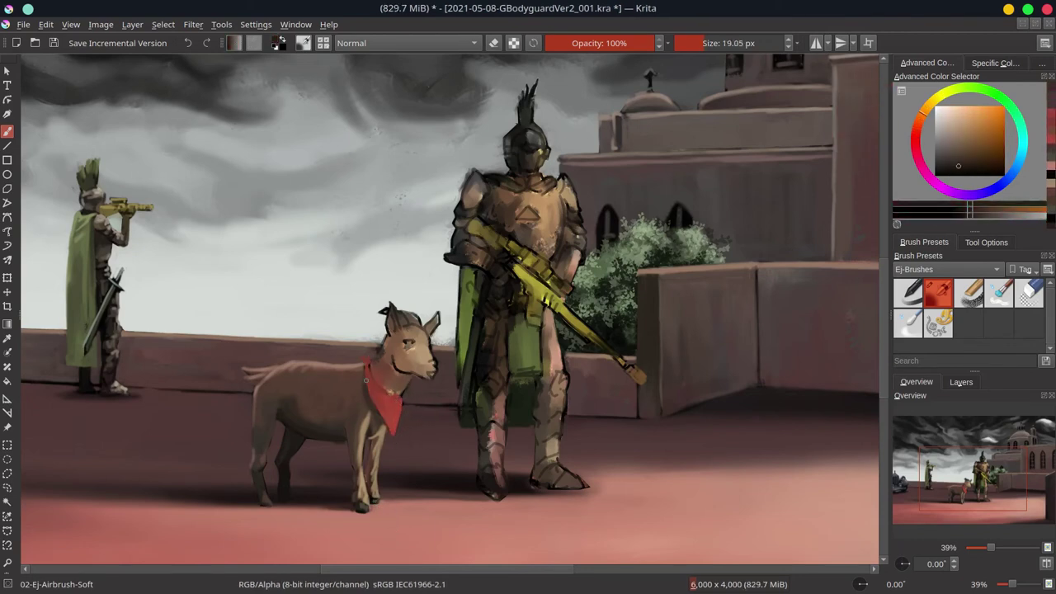
pyautogui.moveTo(365, 381); pyautogui.dragTo(401, 375)
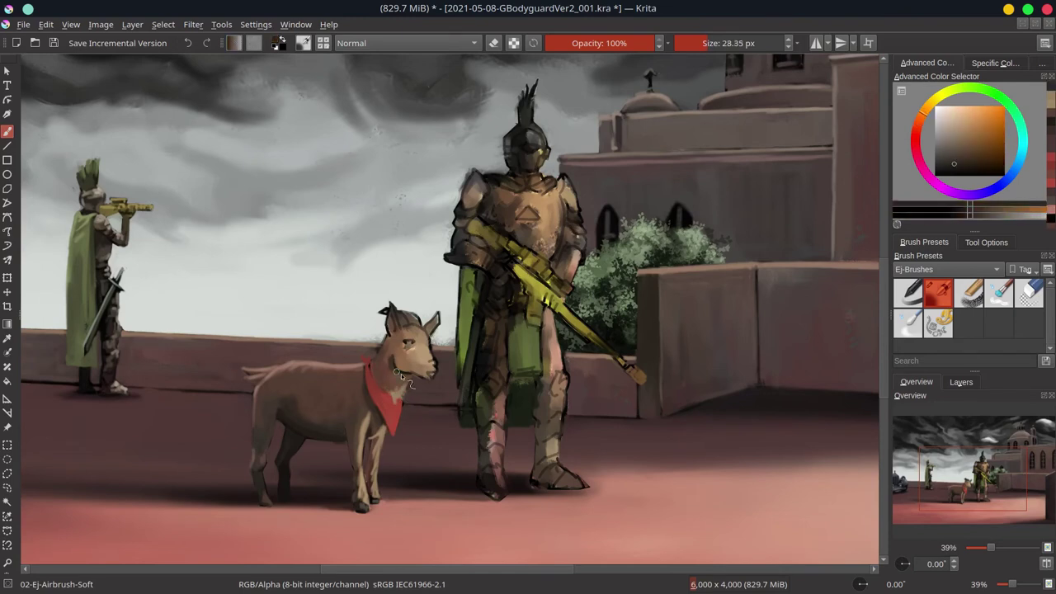
pyautogui.keyDown('ctrl'); pyautogui.click(401, 375); pyautogui.keyUp('ctrl')
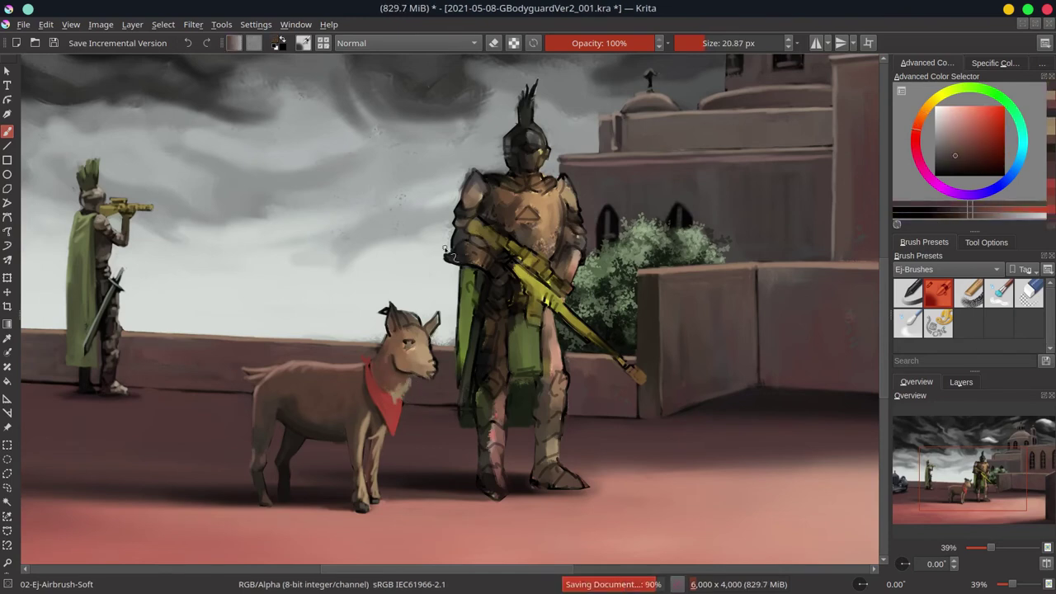
pyautogui.keyDown('ctrl'); pyautogui.click(403, 388); pyautogui.keyUp('ctrl')
pyautogui.keyDown('ctrl'); pyautogui.click(416, 324); pyautogui.keyUp('ctrl')
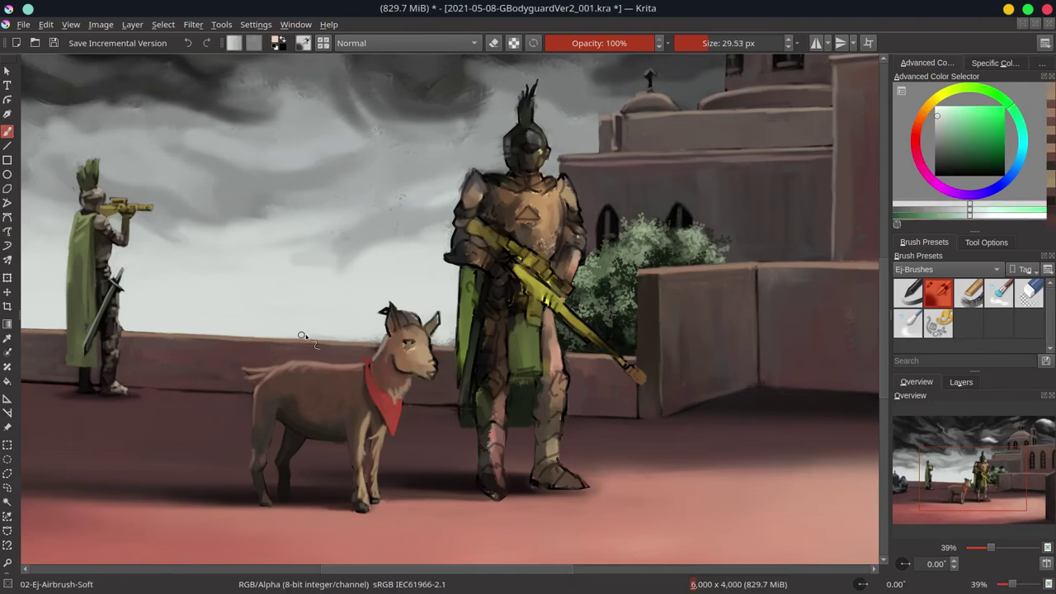
pyautogui.keyDown('ctrl'); pyautogui.click(425, 347); pyautogui.keyUp('ctrl')
pyautogui.keyDown('ctrl'); pyautogui.click(382, 366); pyautogui.keyUp('ctrl')
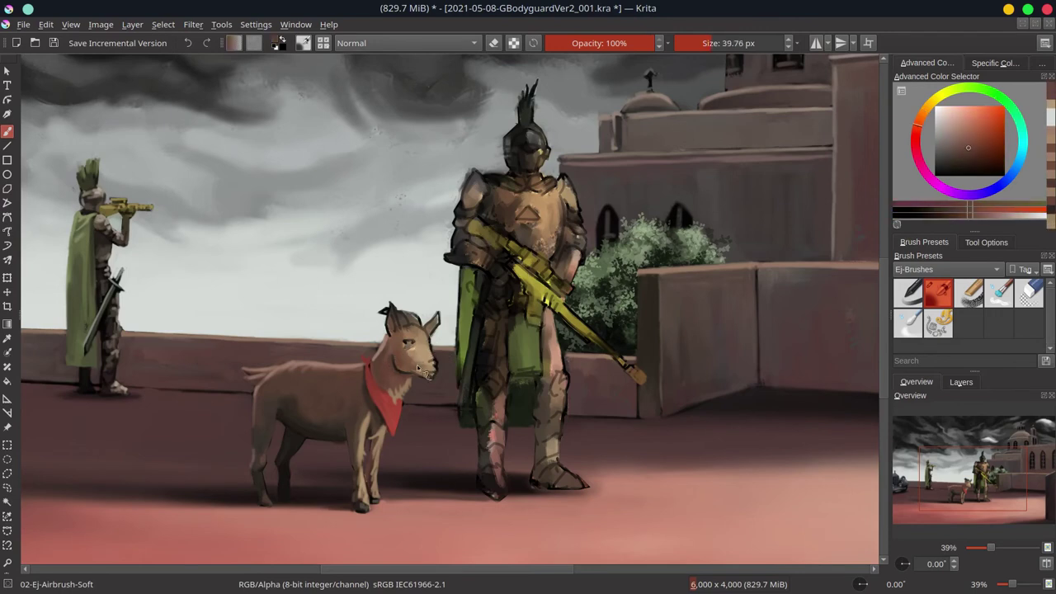
# - Shade the goat's face with light tan and pale orange-tan highlights
pyautogui.keyDown('ctrl'); pyautogui.click(314, 427); pyautogui.keyUp('ctrl')
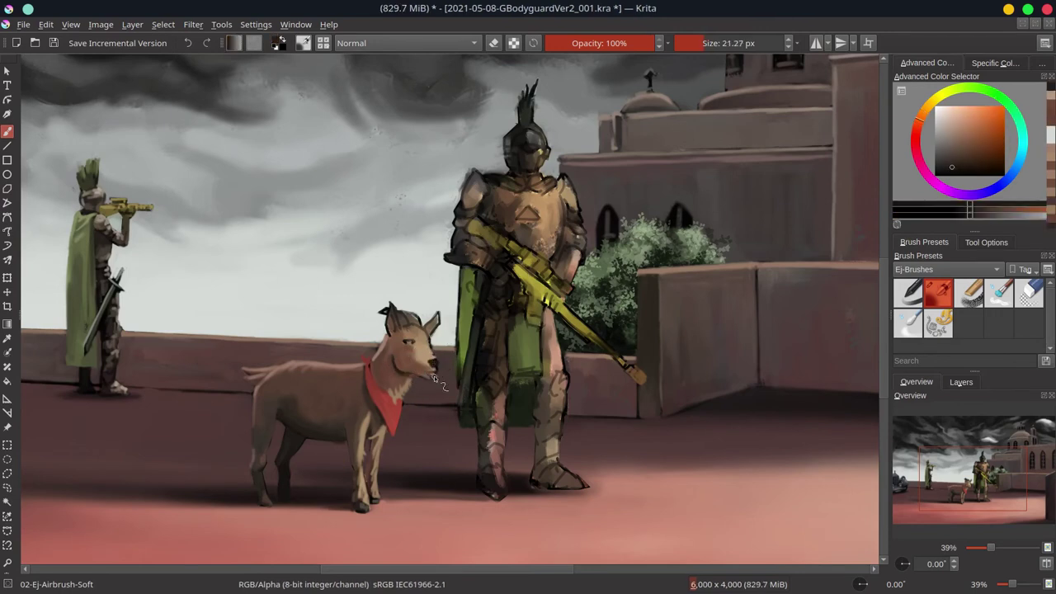
pyautogui.keyDown('ctrl'); pyautogui.click(432, 349); pyautogui.keyUp('ctrl')
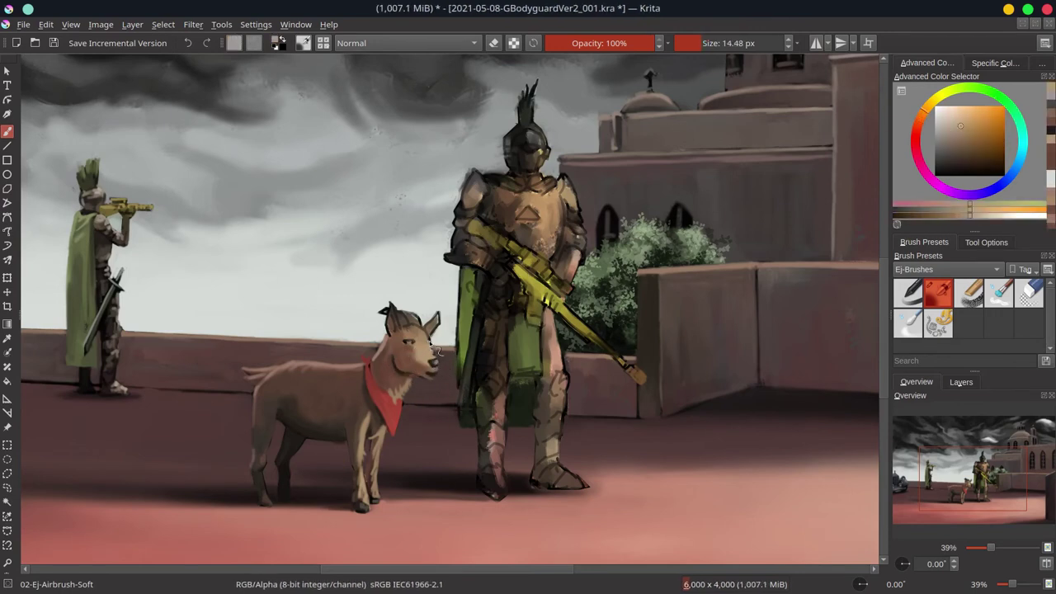
pyautogui.keyDown('ctrl'); pyautogui.click(407, 339); pyautogui.keyUp('ctrl')
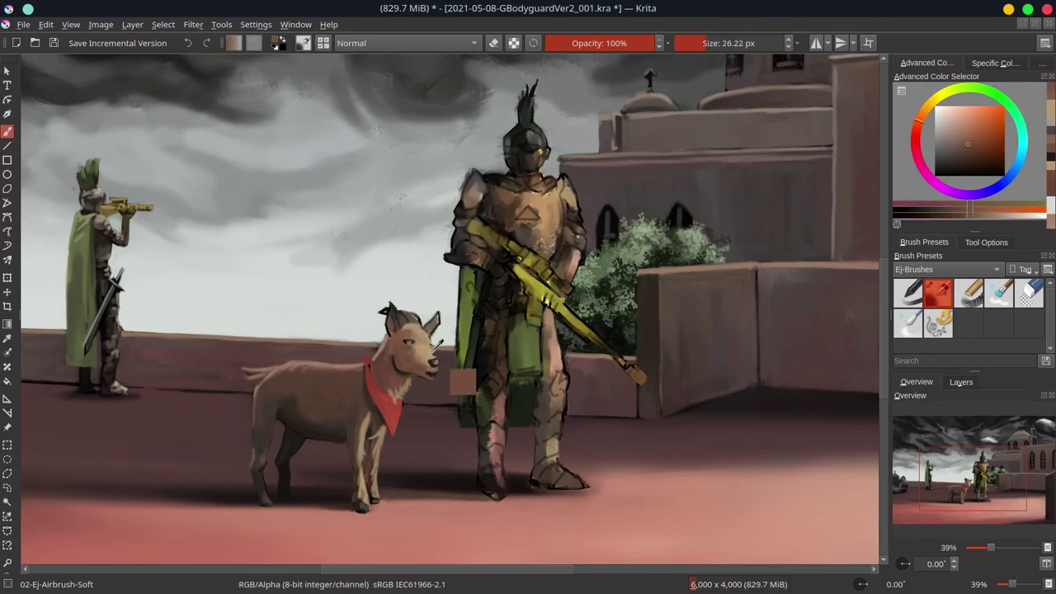
pyautogui.keyDown('ctrl'); pyautogui.click(439, 345); pyautogui.keyUp('ctrl')
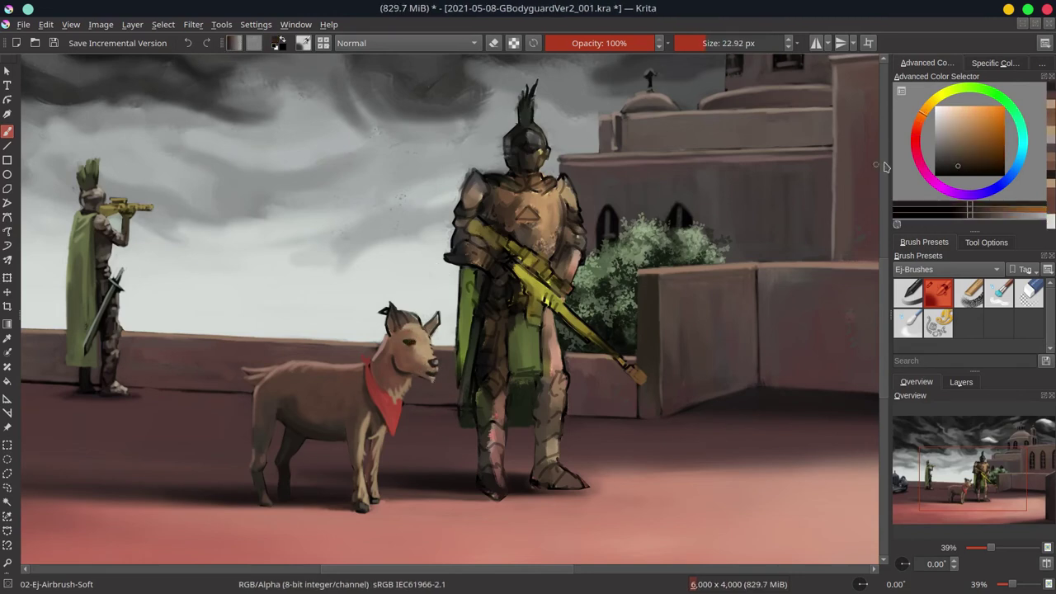
pyautogui.keyDown('ctrl'); pyautogui.click(449, 326); pyautogui.keyUp('ctrl')
# - Paint dark brown strokes on the goat's horns and blend with orange-tan
pyautogui.keyDown('ctrl'); pyautogui.click(437, 313); pyautogui.keyUp('ctrl')
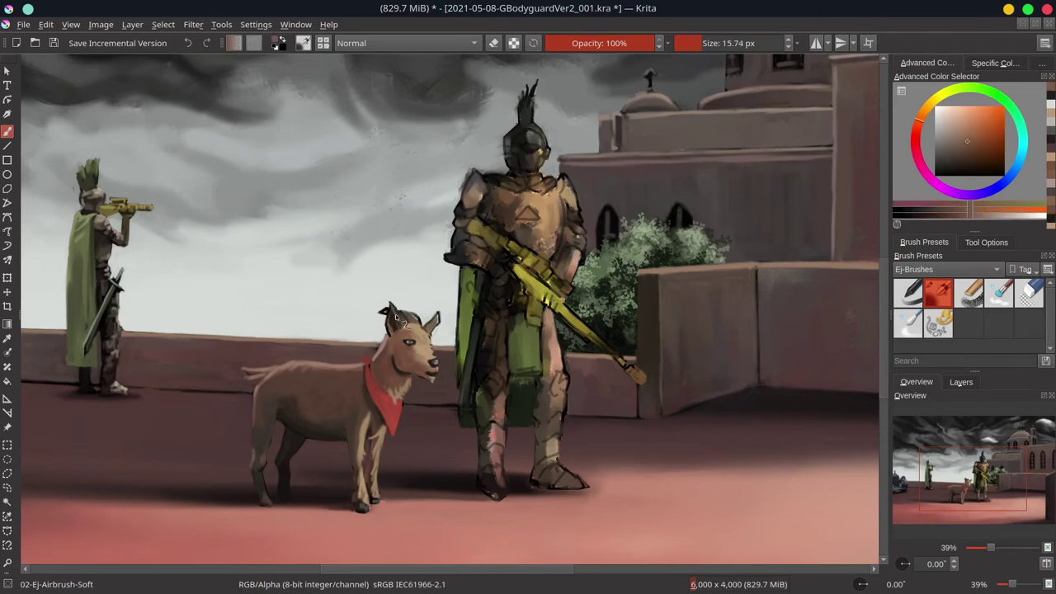
pyautogui.moveTo(437, 311); pyautogui.dragTo(399, 319)
pyautogui.keyDown('ctrl'); pyautogui.click(402, 317); pyautogui.keyUp('ctrl')
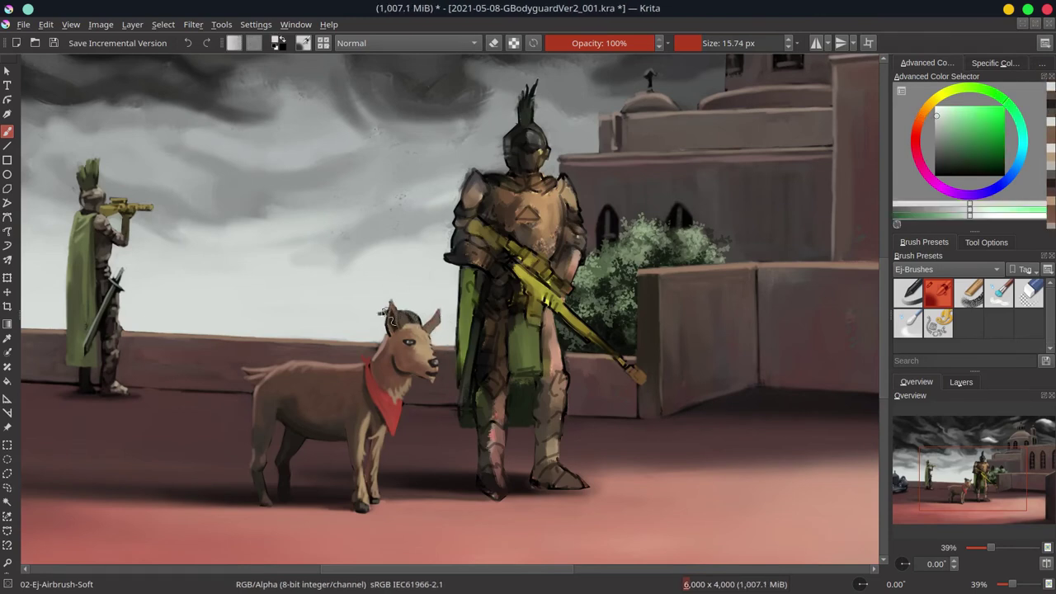
pyautogui.keyDown('ctrl'); pyautogui.click(447, 307); pyautogui.keyUp('ctrl')
pyautogui.keyDown('ctrl'); pyautogui.click(438, 310); pyautogui.keyUp('ctrl')
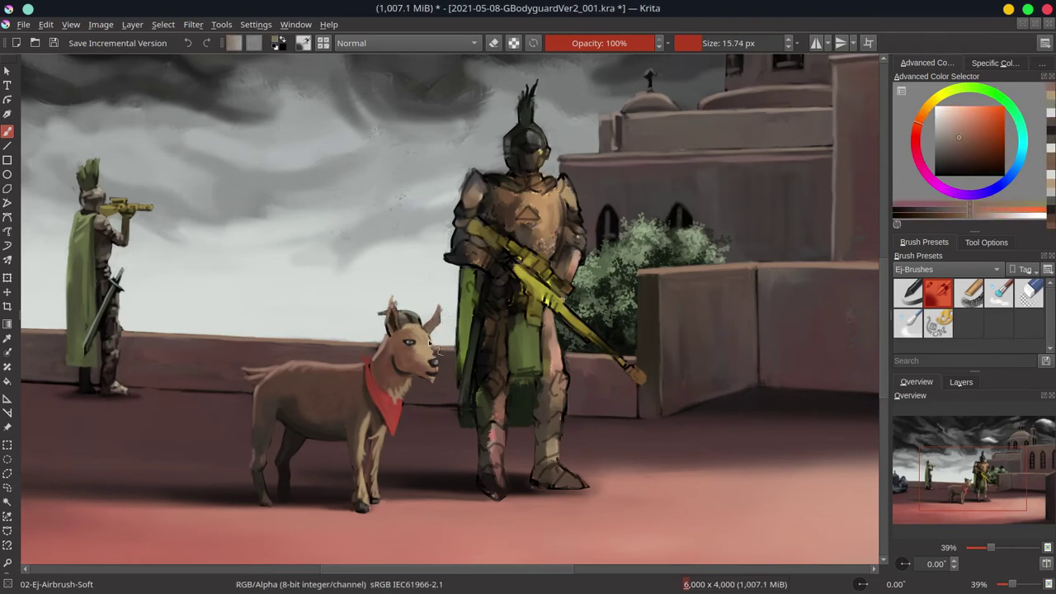
pyautogui.keyDown('ctrl'); pyautogui.click(393, 319); pyautogui.keyUp('ctrl')
# - Zoom out to review the whole painting, then zoom back in
pyautogui.scroll(-4, 450, 349)
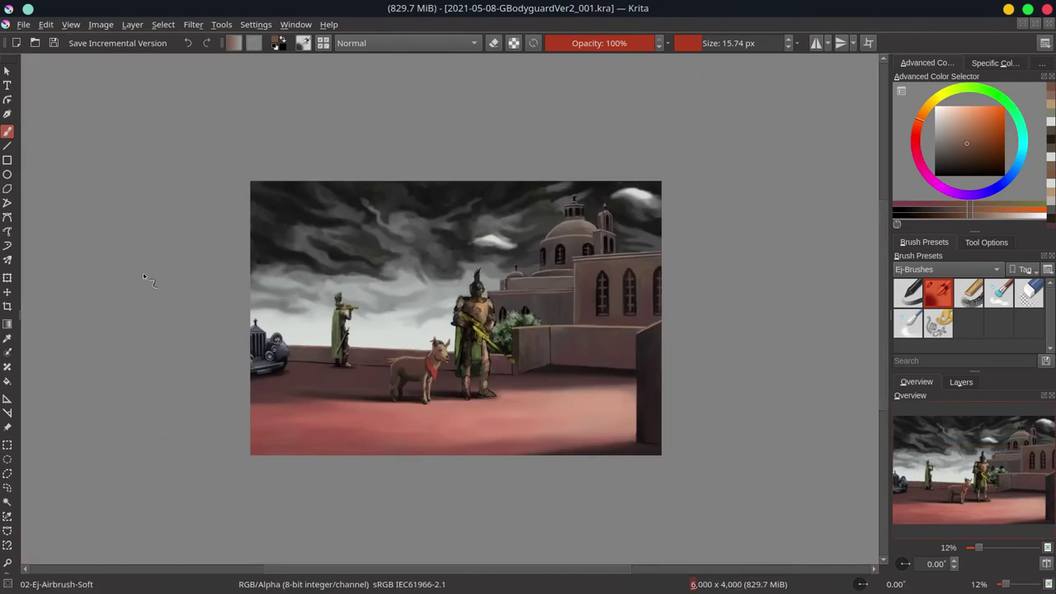
pyautogui.press('+')
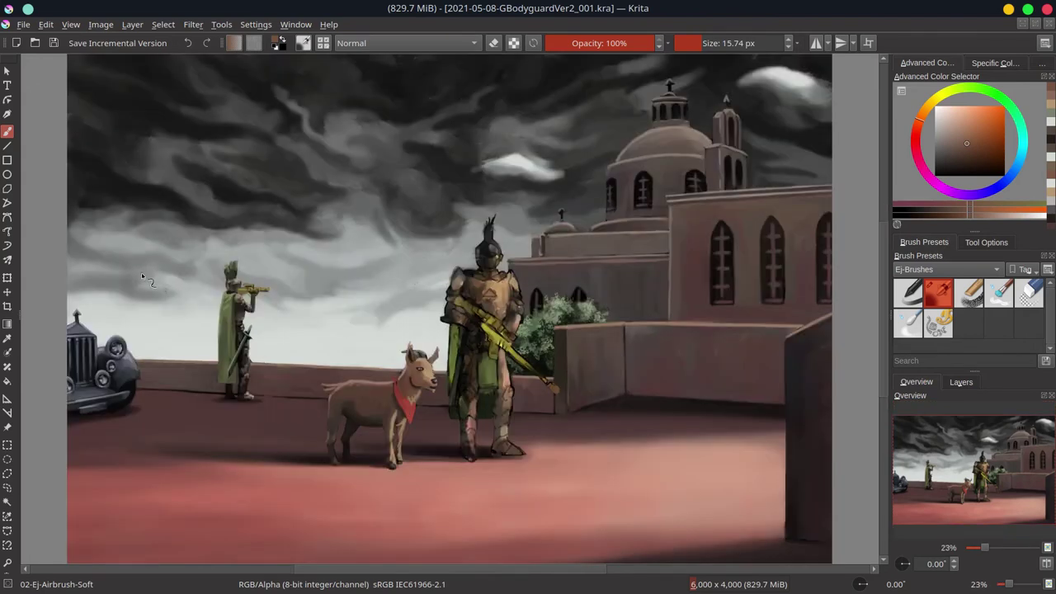
pyautogui.press('-')
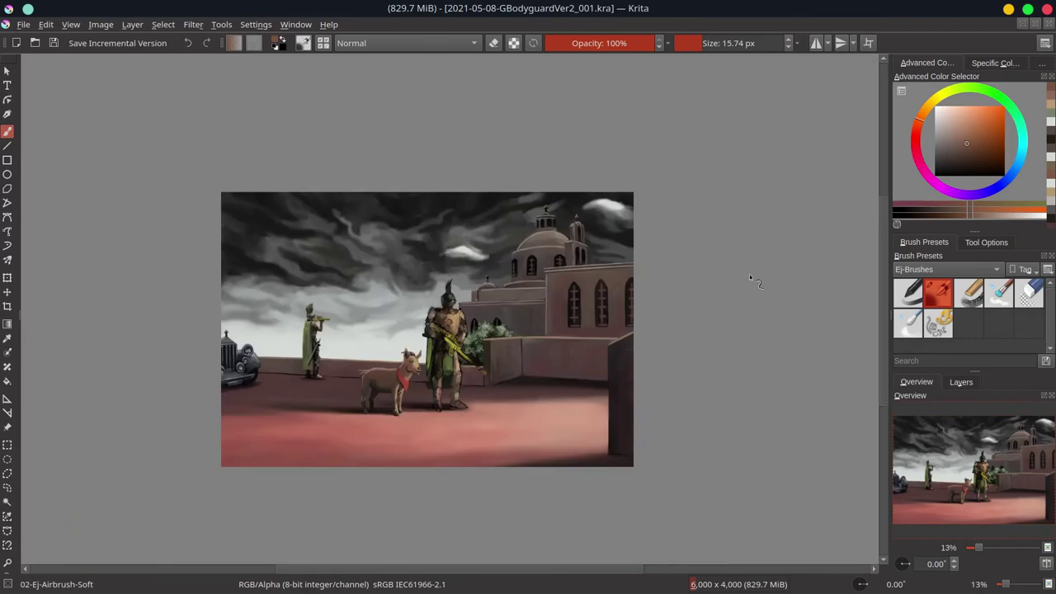
pyautogui.scroll(5, 1015, 443)
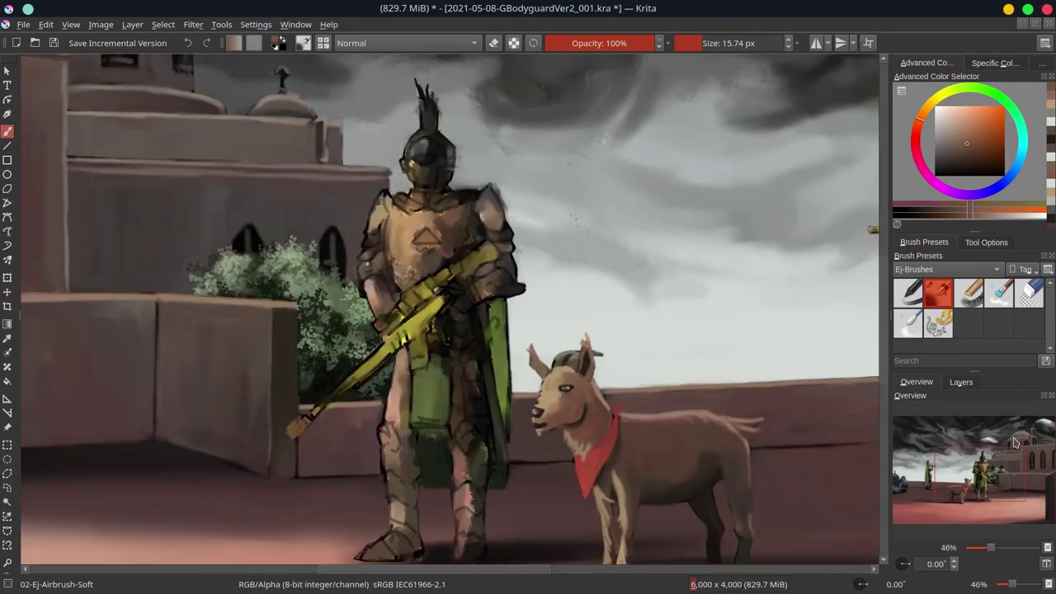
# - Pan to the bodyguard and darken his helmet with dark brown
pyautogui.moveTo(435, 147)
pyautogui.mouseDown()
pyautogui.moveTo(185, 208)
pyautogui.moveTo(176, 170)
pyautogui.moveTo(273, 258)
pyautogui.moveTo(282, 294)
pyautogui.mouseUp()
pyautogui.keyDown('ctrl'); pyautogui.click(184, 178); pyautogui.keyUp('ctrl')
pyautogui.keyDown('ctrl'); pyautogui.click(176, 169); pyautogui.keyUp('ctrl')
pyautogui.keyDown('ctrl'); pyautogui.click(273, 259); pyautogui.keyUp('ctrl')
pyautogui.keyDown('ctrl'); pyautogui.click(273, 241); pyautogui.keyUp('ctrl')
pyautogui.keyDown('ctrl'); pyautogui.click(283, 295); pyautogui.keyUp('ctrl')
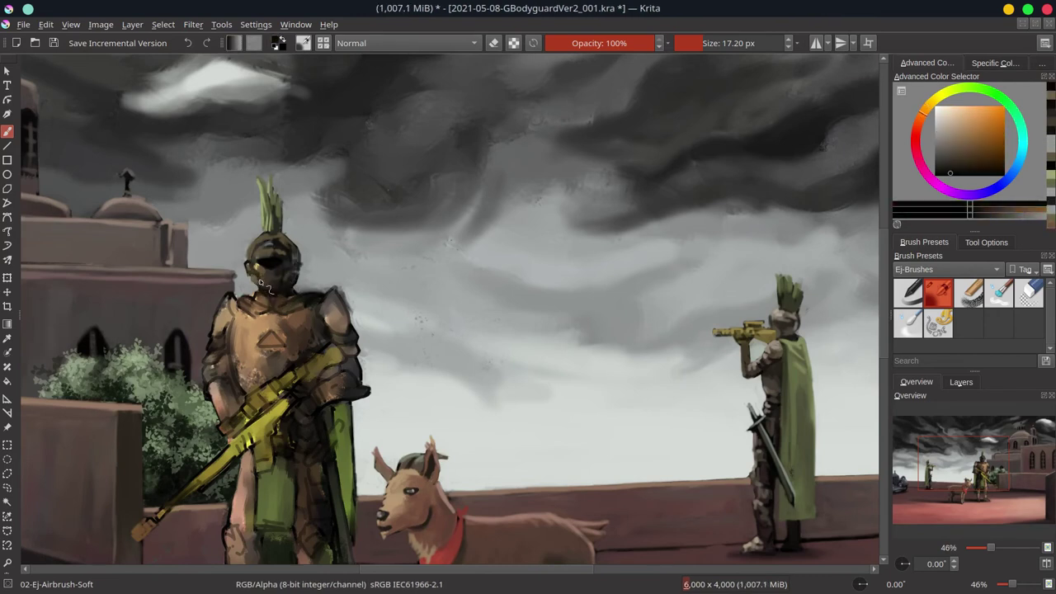
# - Add light yellow highlights to the helmet and paint the dark horizontal visor slit
pyautogui.keyDown('ctrl'); pyautogui.click(272, 283); pyautogui.keyUp('ctrl')
pyautogui.keyDown('ctrl'); pyautogui.click(300, 255); pyautogui.keyUp('ctrl')
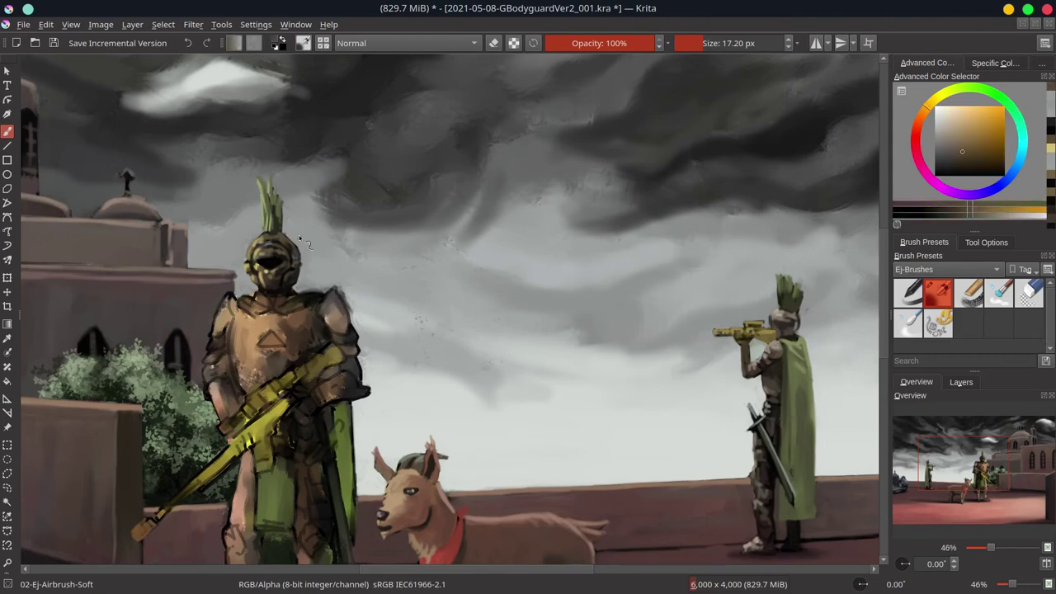
pyautogui.keyDown('ctrl'); pyautogui.click(295, 255); pyautogui.keyUp('ctrl')
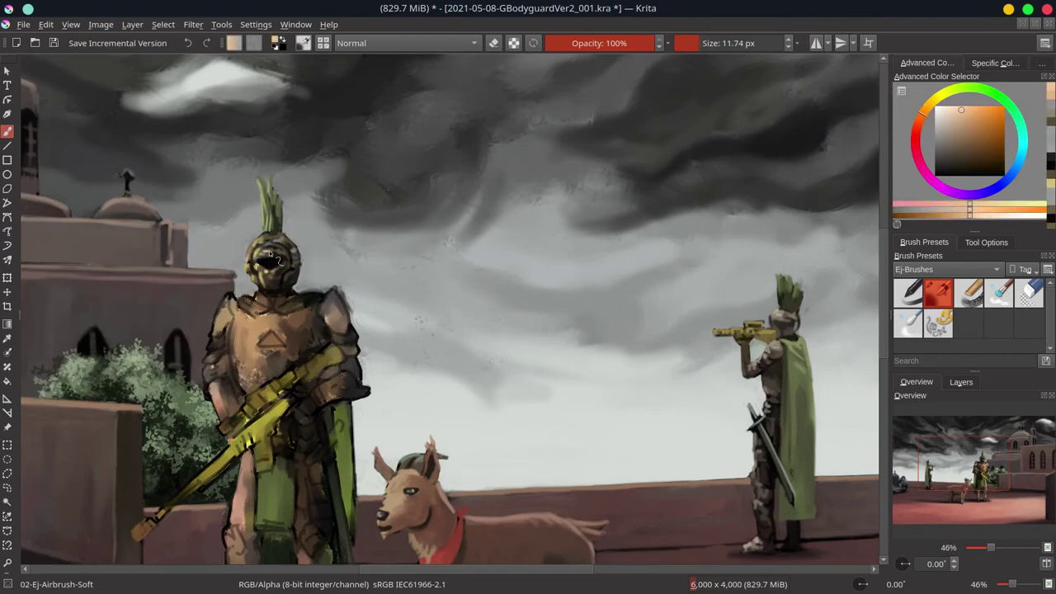
pyautogui.moveTo(931, 106); pyautogui.dragTo(906, 95)
pyautogui.keyDown('ctrl'); pyautogui.click(272, 277); pyautogui.keyUp('ctrl')
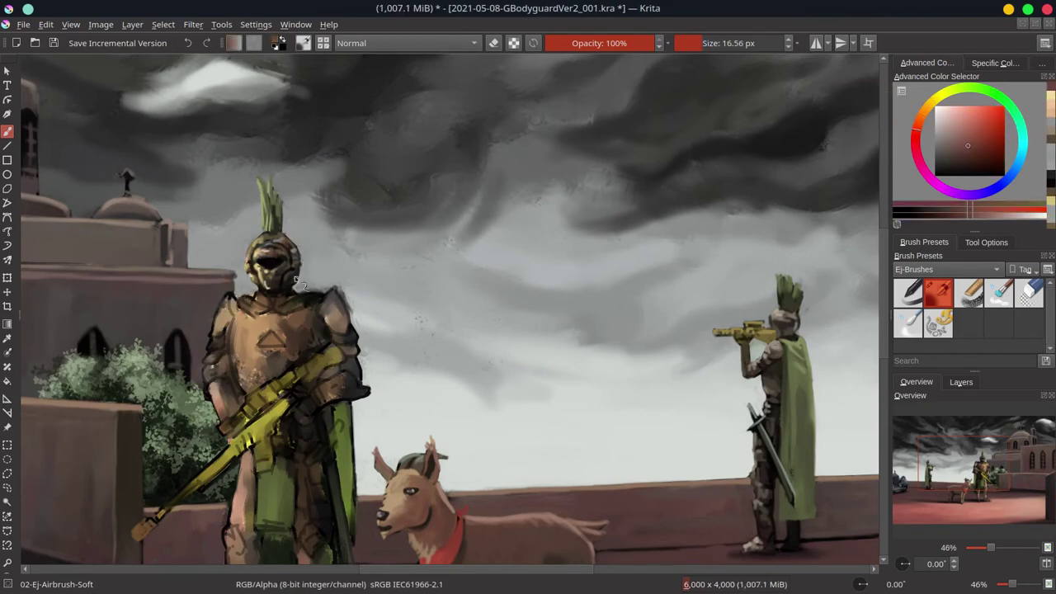
pyautogui.keyDown('ctrl'); pyautogui.click(274, 277); pyautogui.keyUp('ctrl')
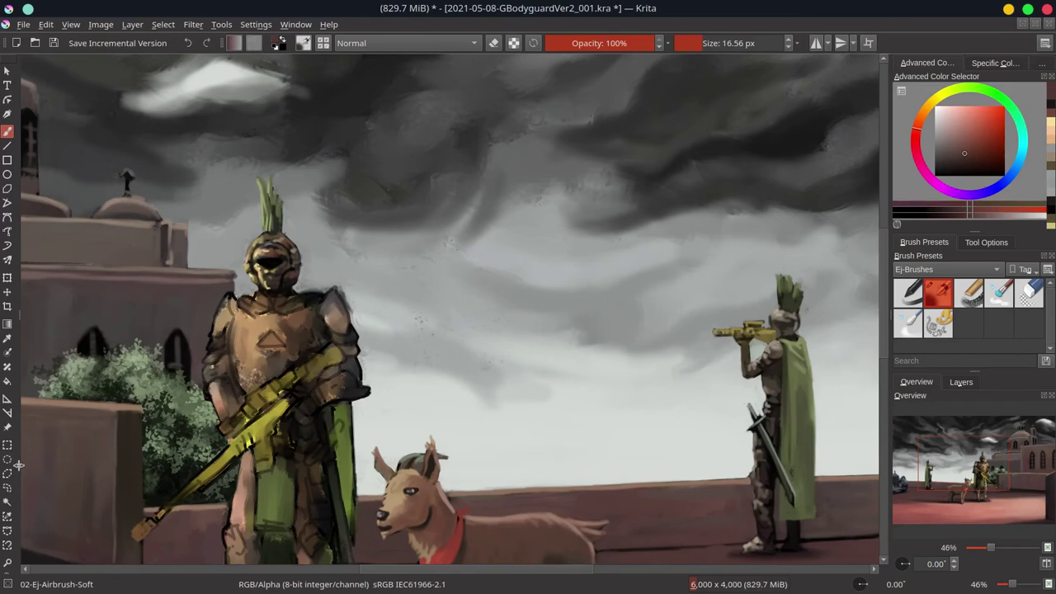
# - Merge the current layer into the layer below
pyautogui.click(163, 24)
pyautogui.press('Escape')
pyautogui.scroll(-5, 319, 239)
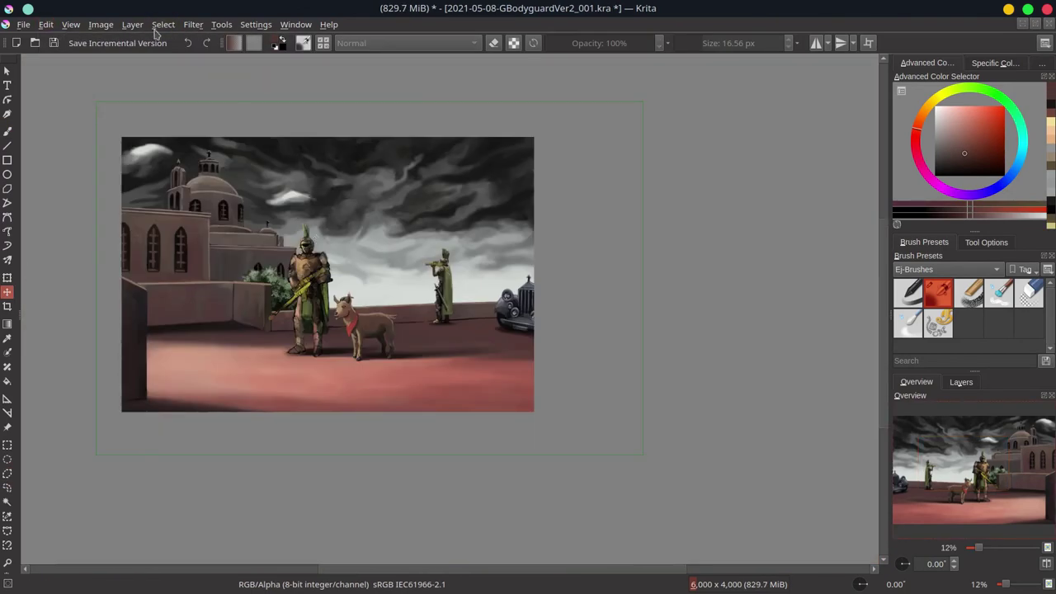
pyautogui.click(961, 383)
pyautogui.click(916, 382)
pyautogui.scroll(5, 411, 237)
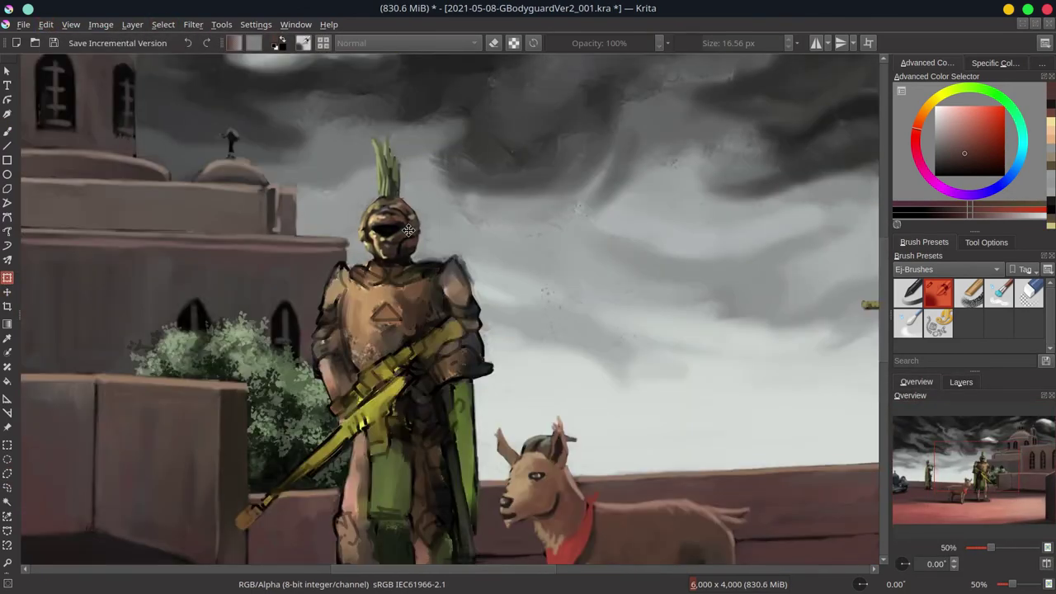
pyautogui.click(962, 382)
pyautogui.rightClick(957, 439)
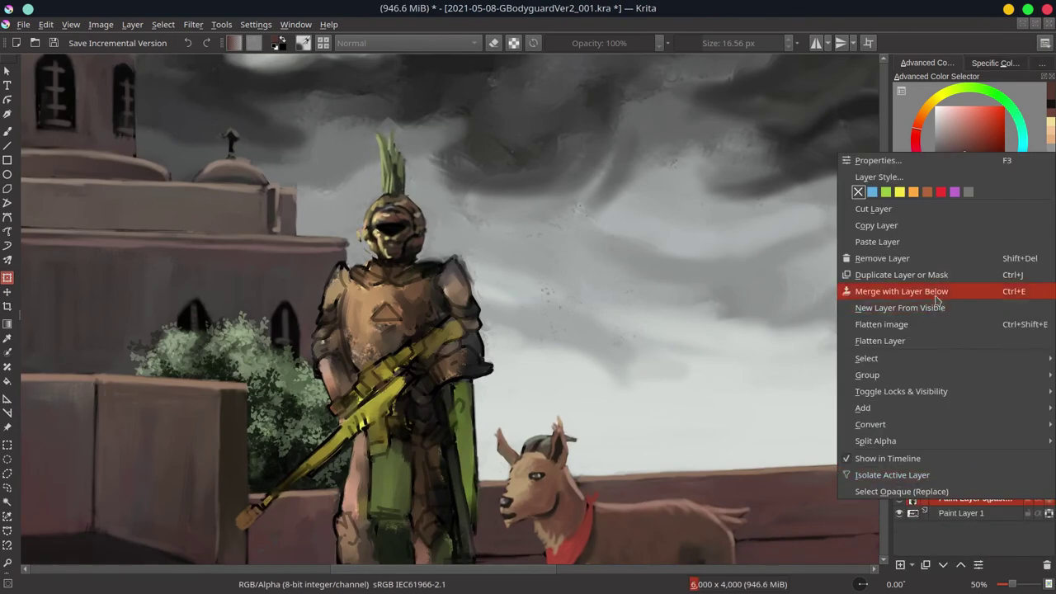
pyautogui.click(896, 288)
pyautogui.click(916, 382)
# - Pan to show both guards and pick orange and light yellow armour highlight colours
pyautogui.keyDown('ctrl'); pyautogui.click(436, 288); pyautogui.keyUp('ctrl')
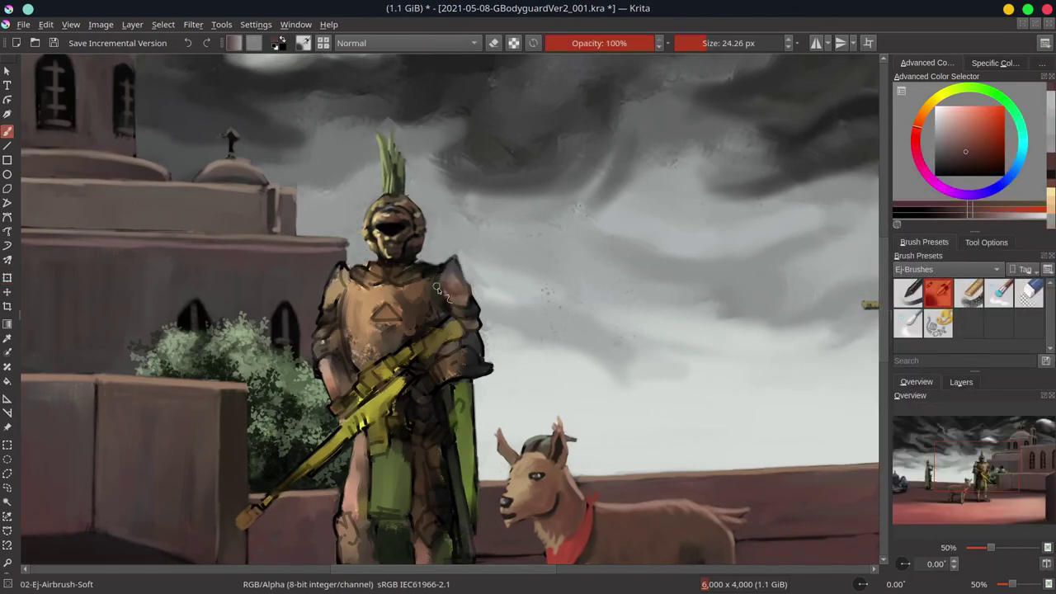
pyautogui.keyDown('ctrl'); pyautogui.click(388, 318); pyautogui.keyUp('ctrl')
pyautogui.press(']')
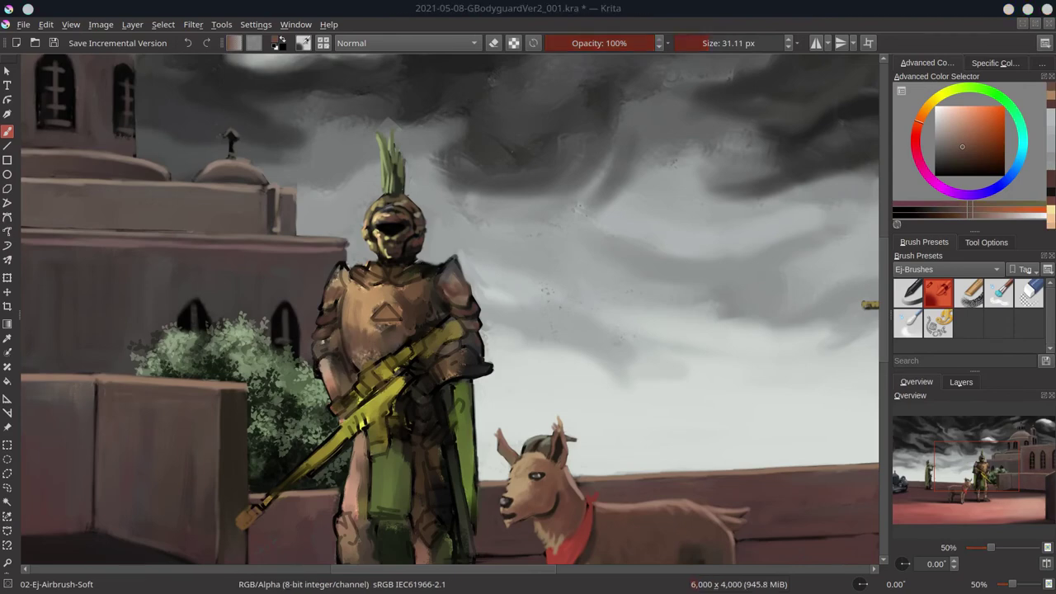
pyautogui.keyDown('ctrl'); pyautogui.click(416, 328); pyautogui.keyUp('ctrl')
pyautogui.moveTo(416, 327); pyautogui.dragTo(198, 271)
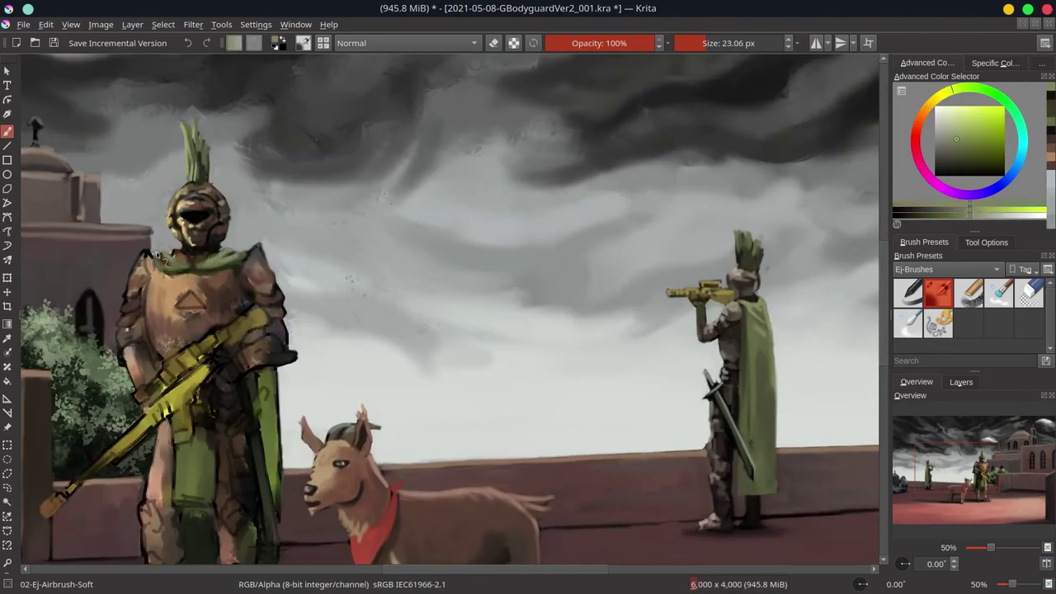
pyautogui.keyDown('ctrl'); pyautogui.click(192, 261); pyautogui.keyUp('ctrl')
pyautogui.keyDown('ctrl'); pyautogui.click(193, 261); pyautogui.keyUp('ctrl')
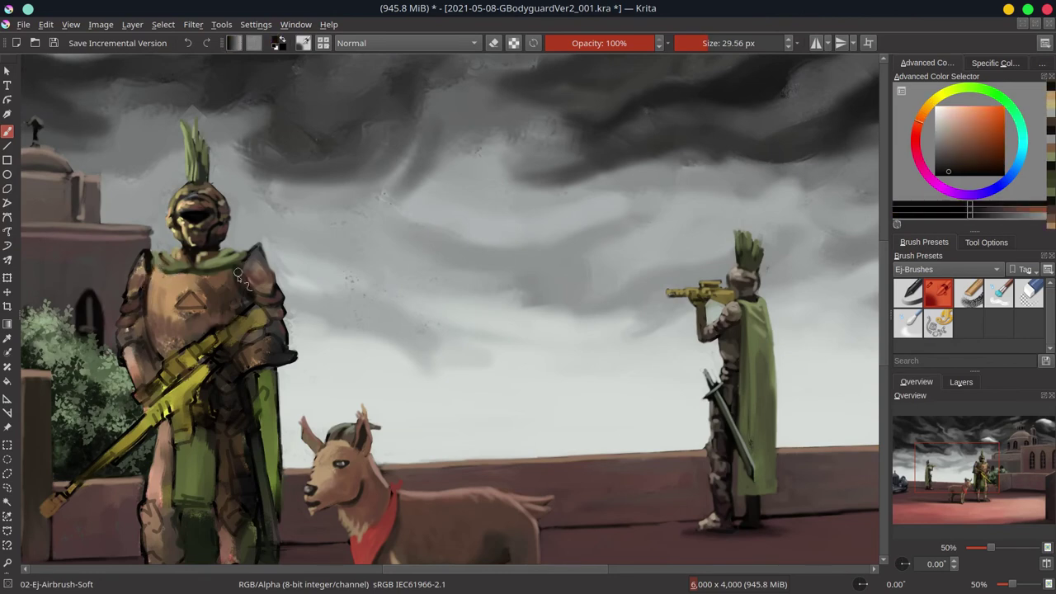
pyautogui.press(']')
pyautogui.press(']')
pyautogui.keyDown('ctrl'); pyautogui.click(171, 350); pyautogui.keyUp('ctrl')
pyautogui.press('[')
pyautogui.press('[')
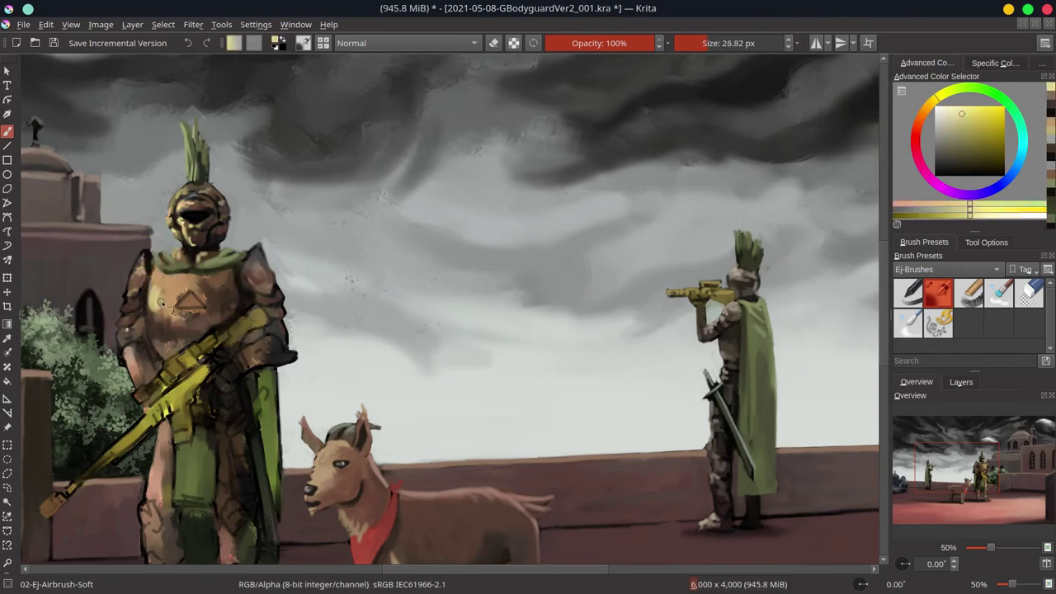
# - Brighten the breastplate around the triangle emblem with tan highlights, then review the whole painting
pyautogui.keyDown('ctrl'); pyautogui.click(256, 301); pyautogui.keyUp('ctrl')
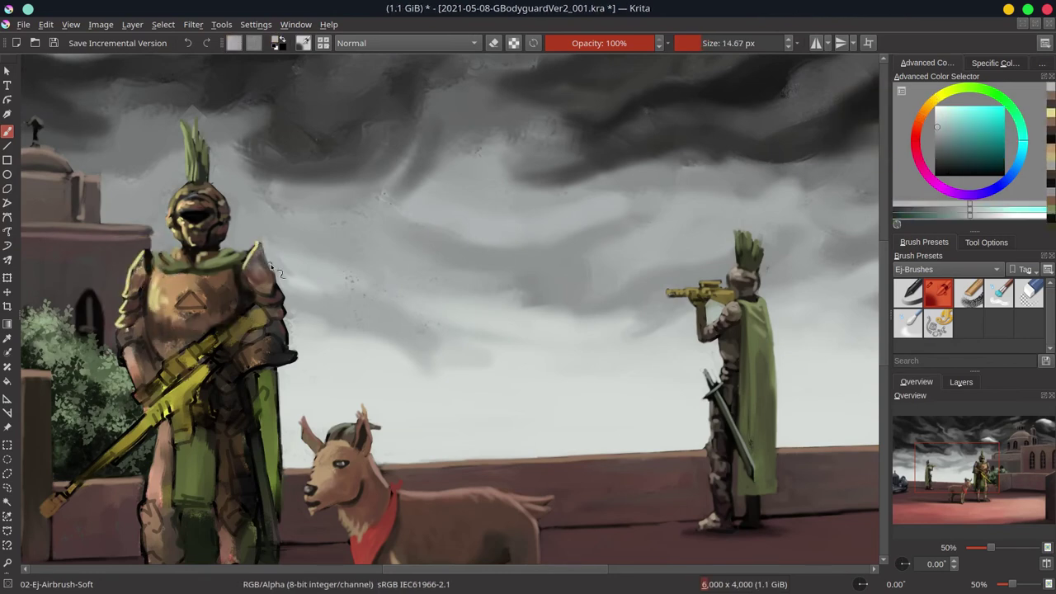
pyautogui.press(']')
pyautogui.press(']')
pyautogui.press(']')
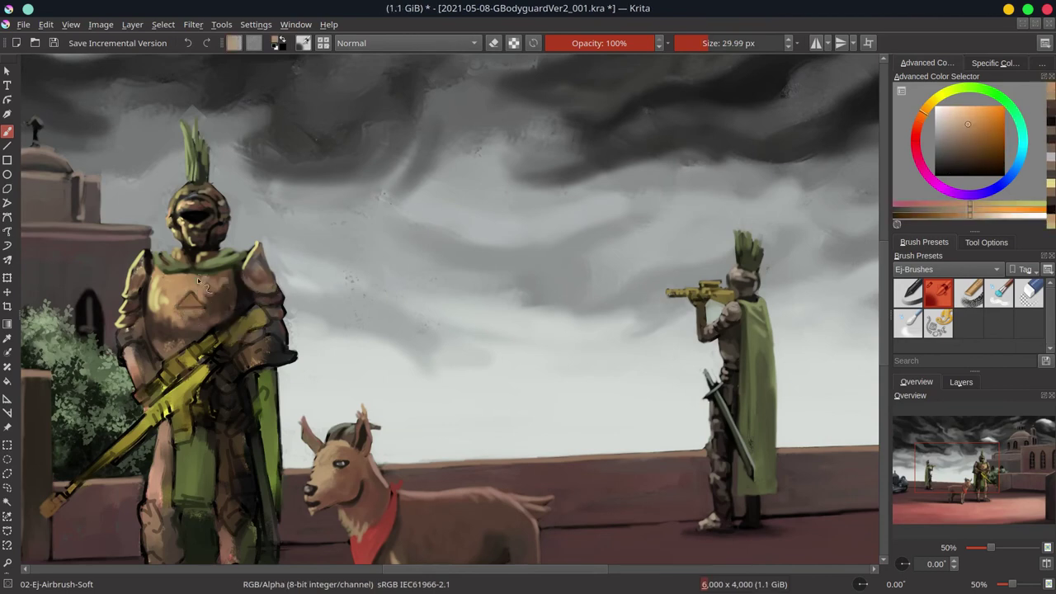
pyautogui.keyDown('ctrl'); pyautogui.click(221, 318); pyautogui.keyUp('ctrl')
pyautogui.keyDown('ctrl'); pyautogui.click(124, 355); pyautogui.keyUp('ctrl')
pyautogui.keyDown('ctrl'); pyautogui.click(140, 338); pyautogui.keyUp('ctrl')
pyautogui.press('[')
pyautogui.keyDown('ctrl'); pyautogui.click(155, 315); pyautogui.keyUp('ctrl')
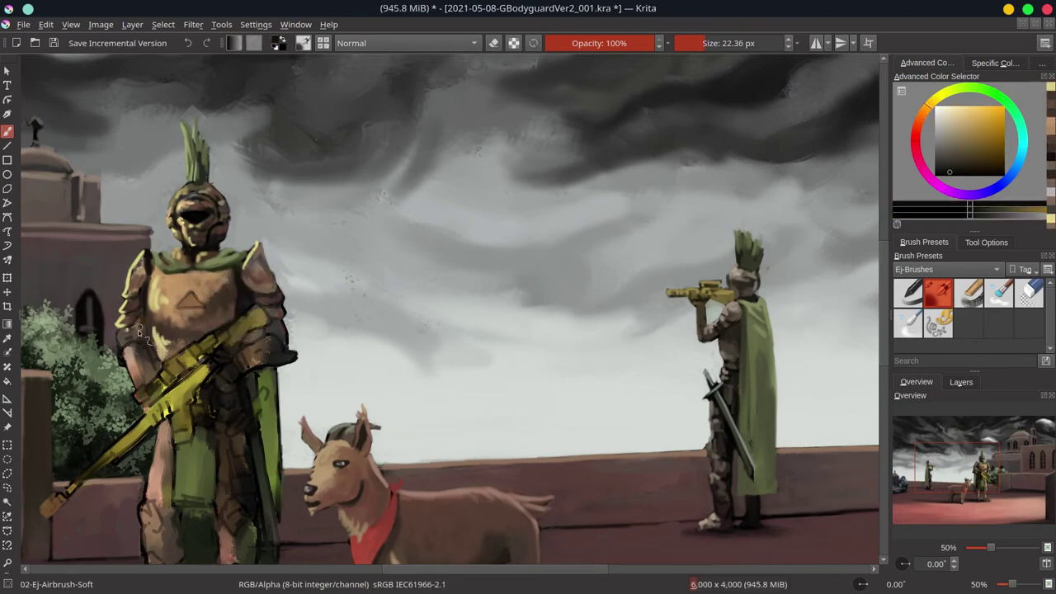
pyautogui.keyDown('ctrl'); pyautogui.click(150, 303); pyautogui.keyUp('ctrl')
pyautogui.press('[')
pyautogui.press('[')
pyautogui.press('[')
pyautogui.press('-')
pyautogui.press('-')
pyautogui.press('-')
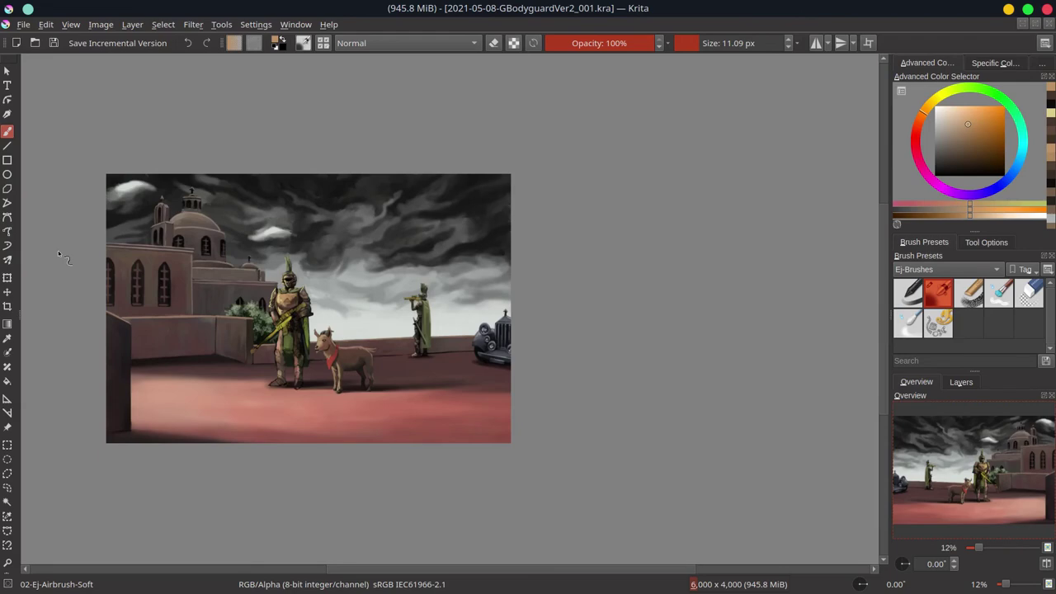
# - Zoom in and centre on the guard, sampling armour browns and enlarging the brush
pyautogui.scroll(5, 58, 250)
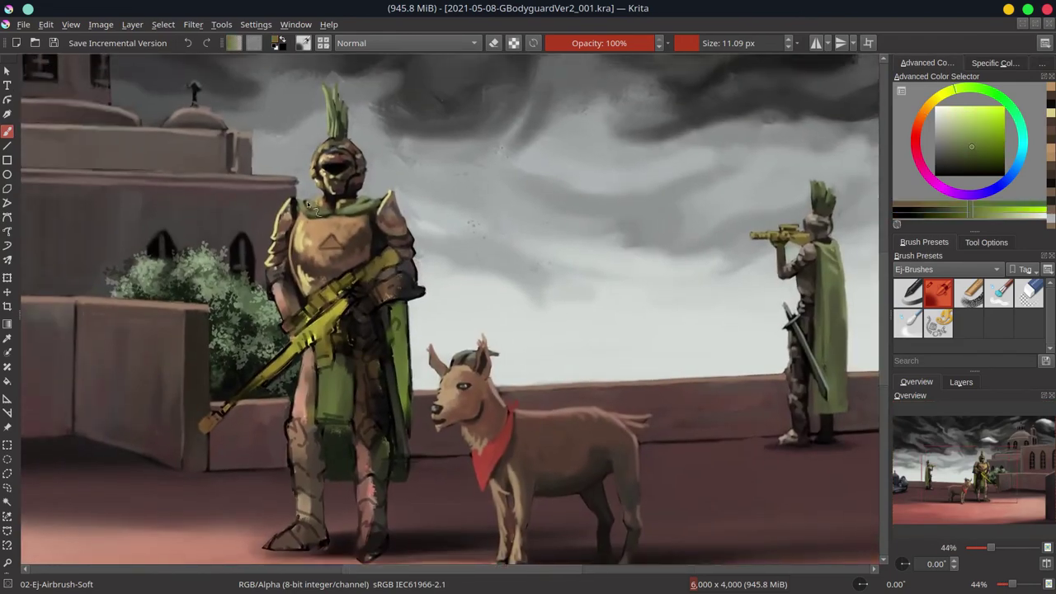
pyautogui.keyDown('ctrl'); pyautogui.click(307, 202); pyautogui.keyUp('ctrl')
pyautogui.moveTo(320, 216); pyautogui.dragTo(310, 190)
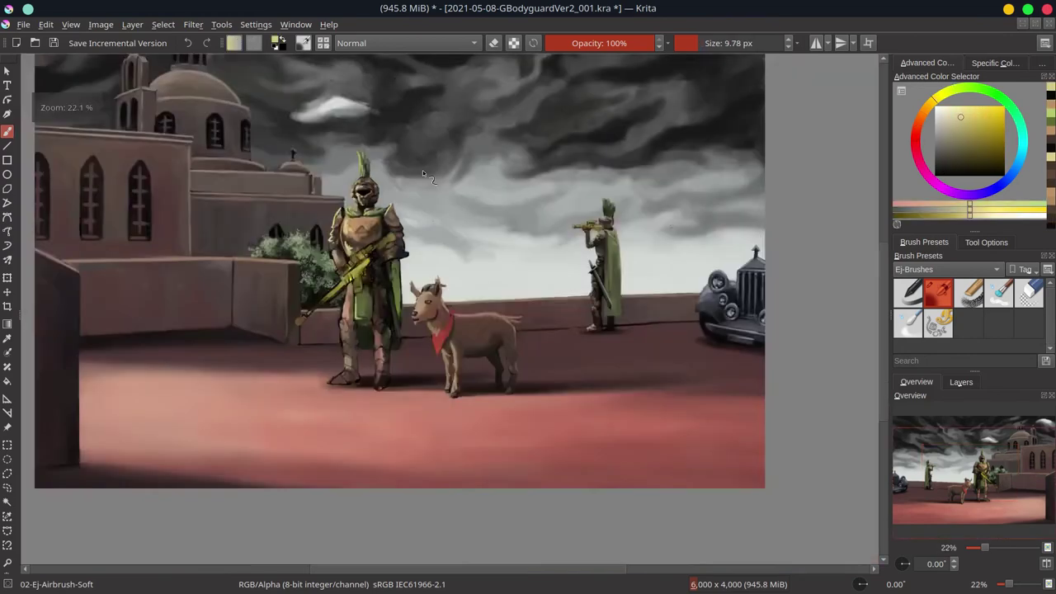
pyautogui.moveTo(342, 367); pyautogui.dragTo(309, 259)
pyautogui.keyDown('ctrl'); pyautogui.click(302, 259); pyautogui.keyUp('ctrl')
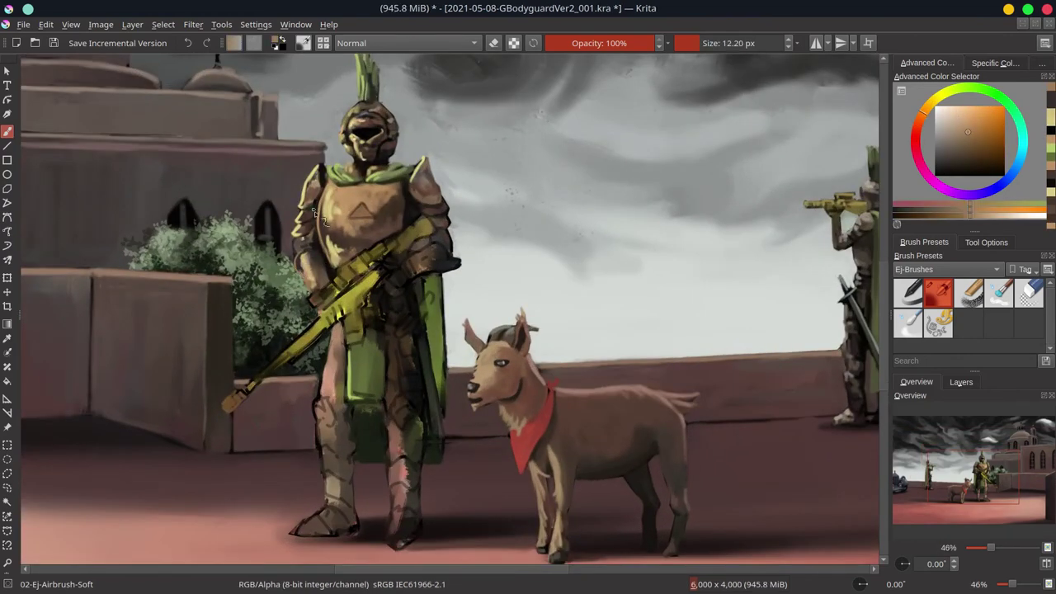
pyautogui.keyDown('ctrl'); pyautogui.click(316, 213); pyautogui.keyUp('ctrl')
pyautogui.keyDown('ctrl'); pyautogui.click(327, 232); pyautogui.keyUp('ctrl')
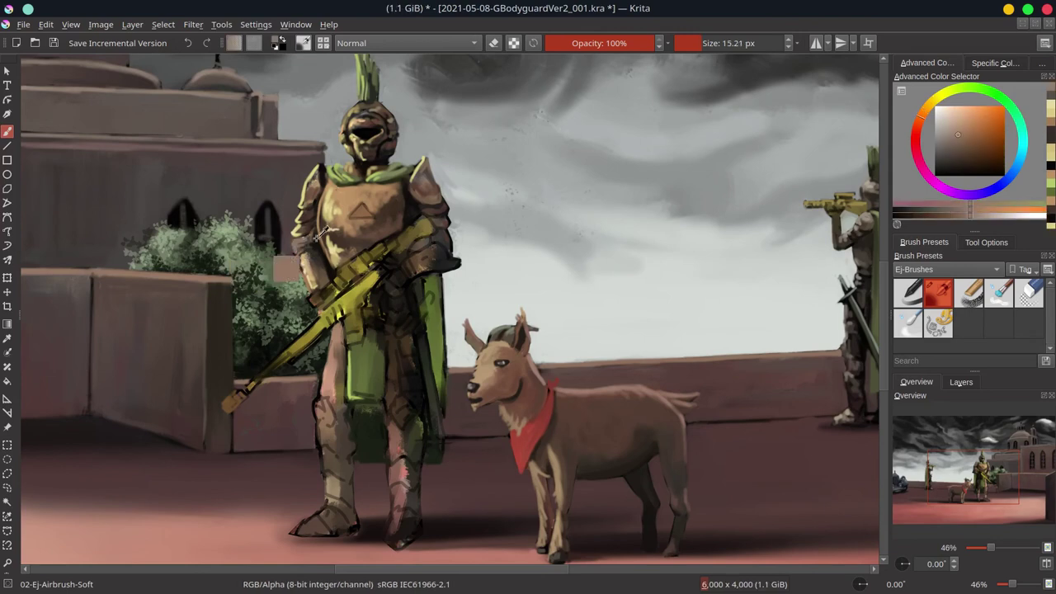
pyautogui.moveTo(327, 231)
pyautogui.mouseDown()
pyautogui.moveTo(407, 221)
pyautogui.moveTo(441, 245)
pyautogui.mouseUp()
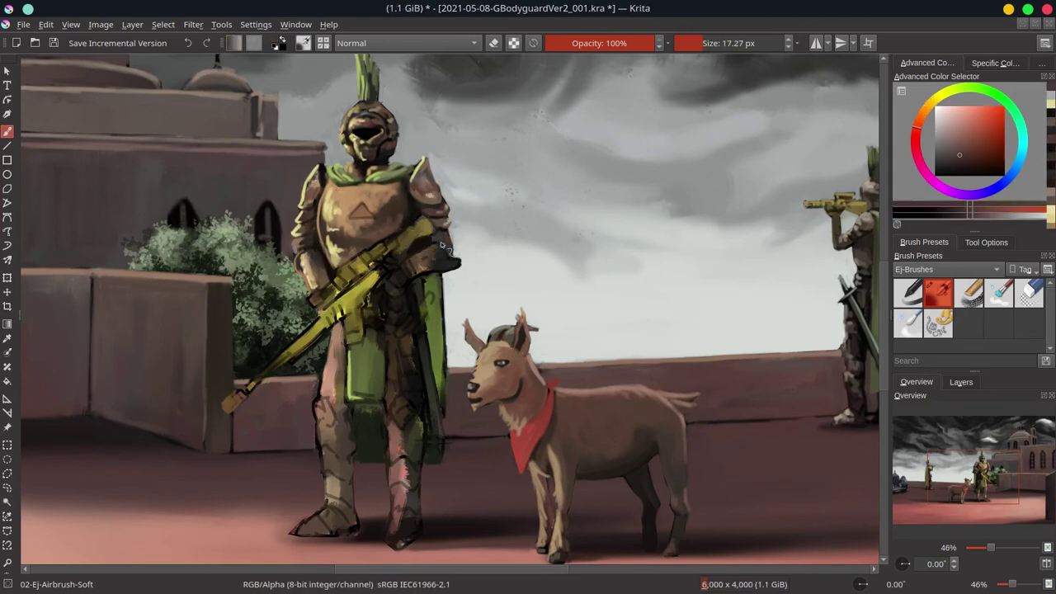
pyautogui.keyDown('ctrl'); pyautogui.click(410, 276); pyautogui.keyUp('ctrl')
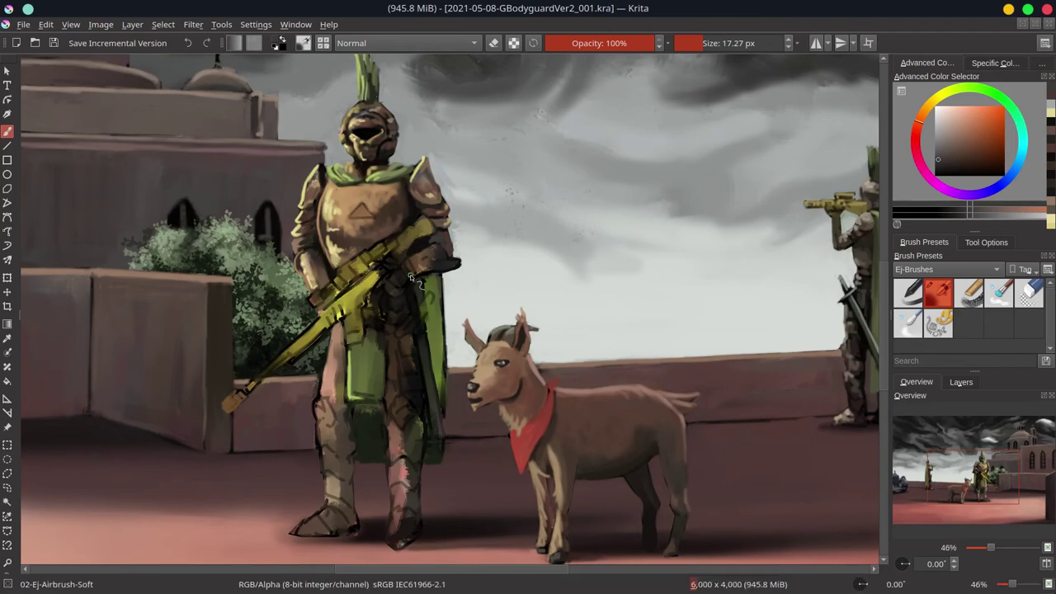
# - Mirror the view and brighten the triangle chest emblem with light yellow
pyautogui.scroll(-4, 738, 370)
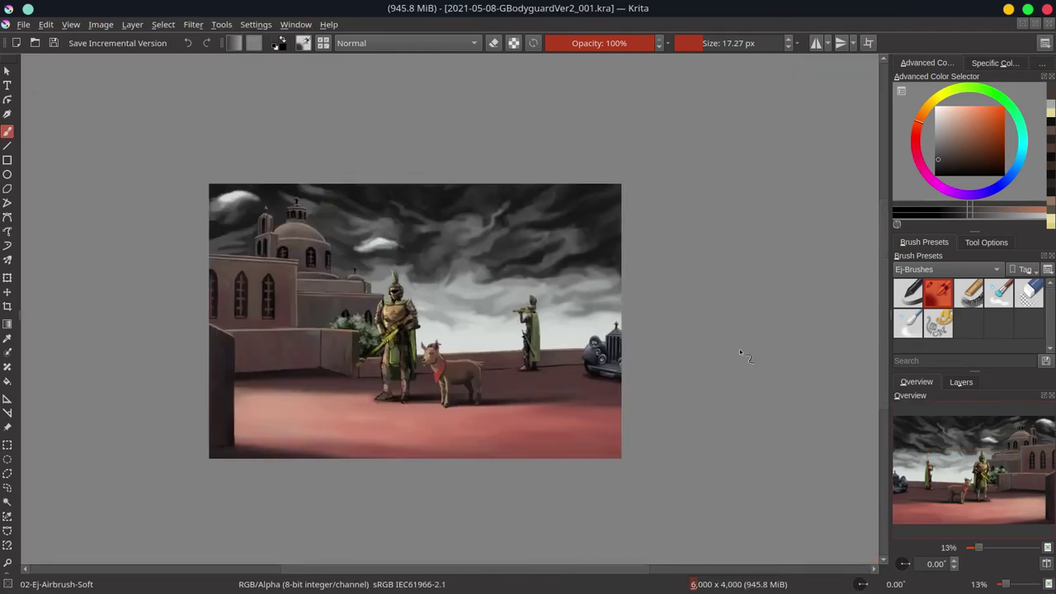
pyautogui.press('m')
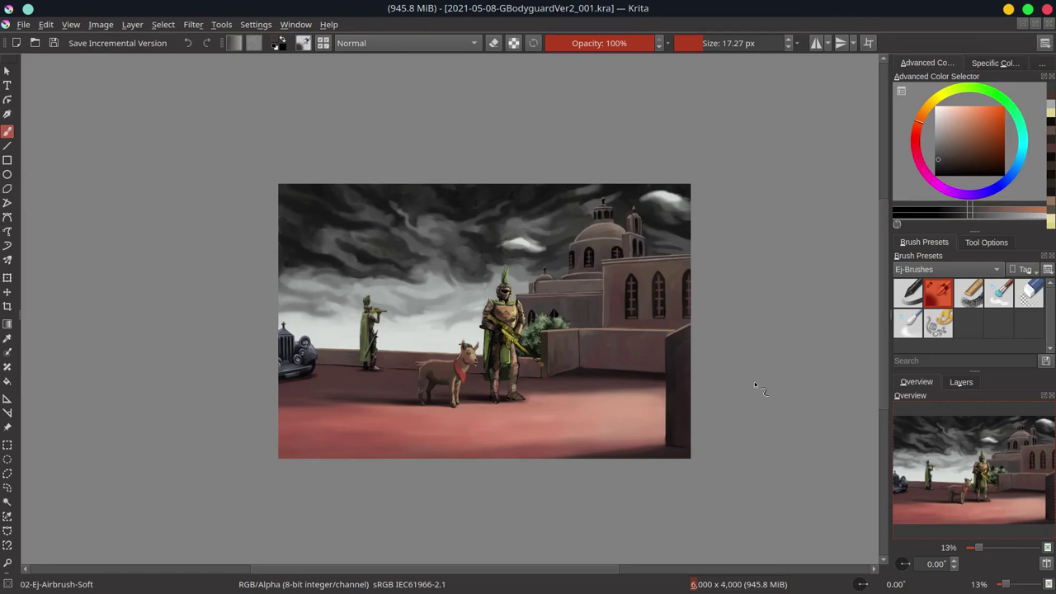
pyautogui.scroll(5, 519, 317)
pyautogui.scroll(3, 519, 318)
pyautogui.keyDown('ctrl'); pyautogui.click(462, 285); pyautogui.keyUp('ctrl')
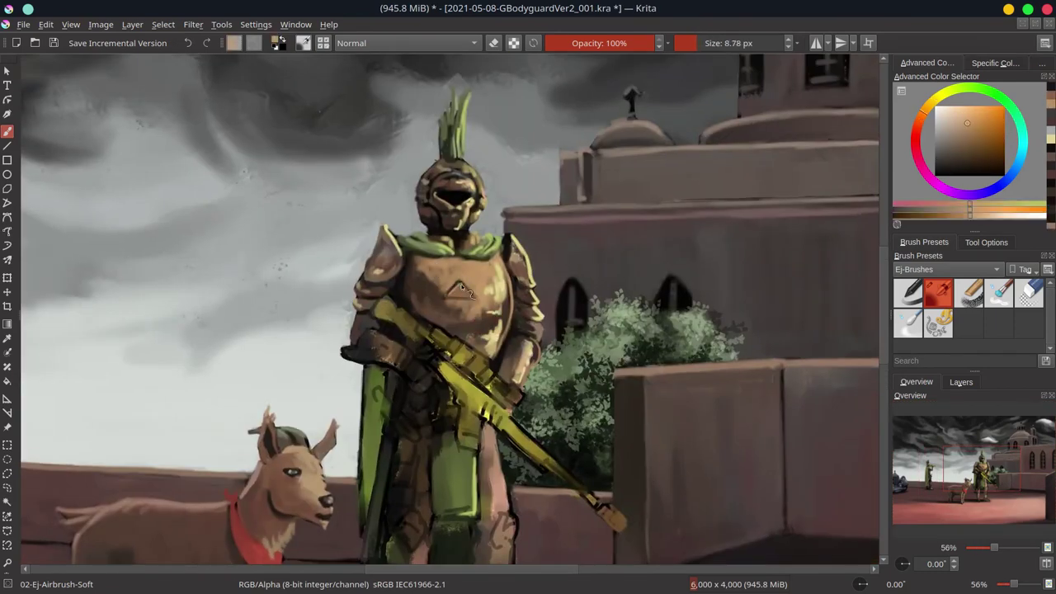
pyautogui.moveTo(504, 295); pyautogui.dragTo(512, 322)
# - Shade the armour beside the emblem with dark orange-brown
pyautogui.keyDown('ctrl'); pyautogui.click(460, 289); pyautogui.keyUp('ctrl')
pyautogui.press(']')
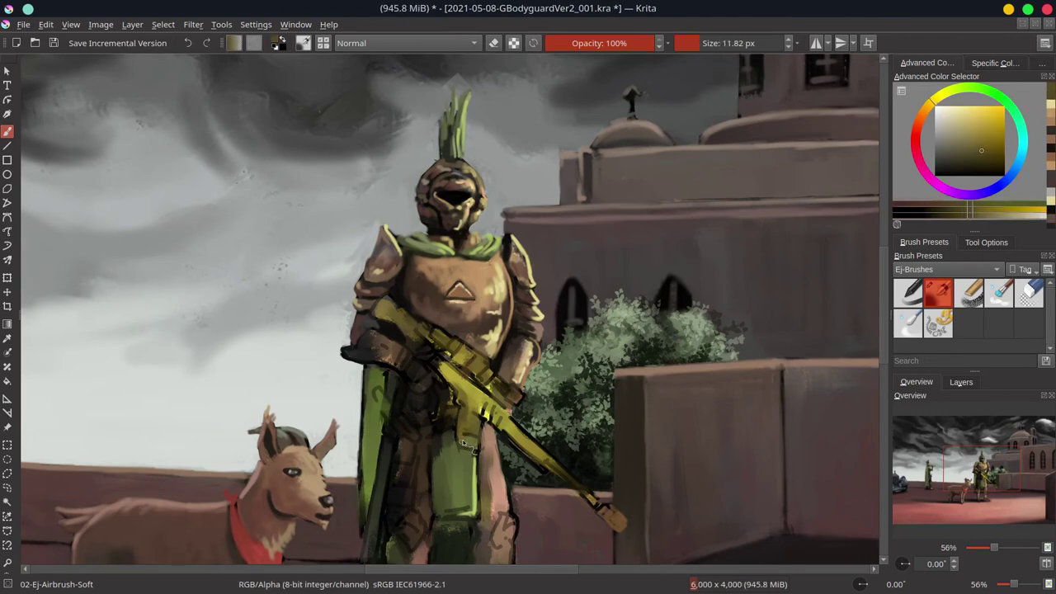
pyautogui.keyDown('ctrl'); pyautogui.click(452, 343); pyautogui.keyUp('ctrl')
pyautogui.keyDown('ctrl'); pyautogui.click(431, 340); pyautogui.keyUp('ctrl')
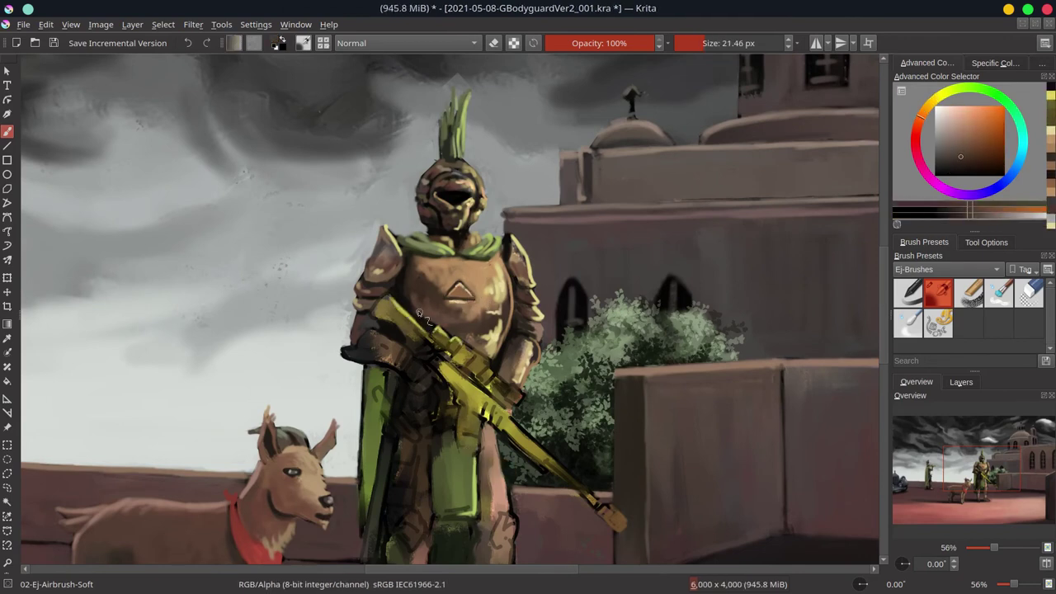
pyautogui.moveTo(450, 345); pyautogui.dragTo(466, 363)
pyautogui.keyDown('ctrl'); pyautogui.click(446, 368); pyautogui.keyUp('ctrl')
pyautogui.press(']')
pyautogui.press(']')
pyautogui.keyDown('ctrl'); pyautogui.click(454, 361); pyautogui.keyUp('ctrl')
pyautogui.keyDown('ctrl'); pyautogui.click(455, 360); pyautogui.keyUp('ctrl')
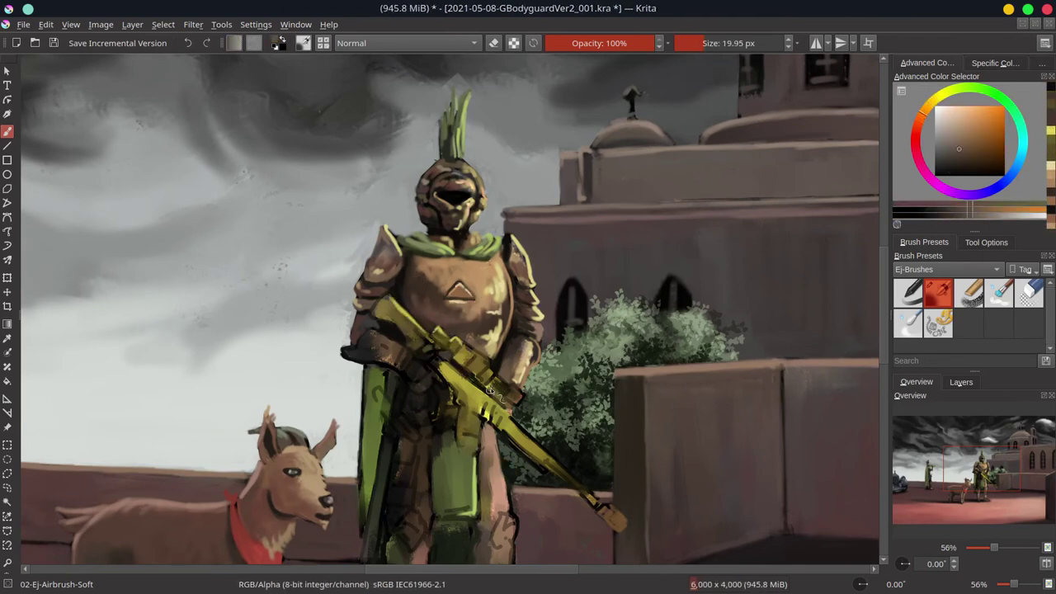
pyautogui.press('[')
# - Add yellow strokes along the rifle using sampled rifle yellows
pyautogui.moveTo(466, 400); pyautogui.dragTo(480, 427)
pyautogui.keyDown('ctrl'); pyautogui.click(422, 367); pyautogui.keyUp('ctrl')
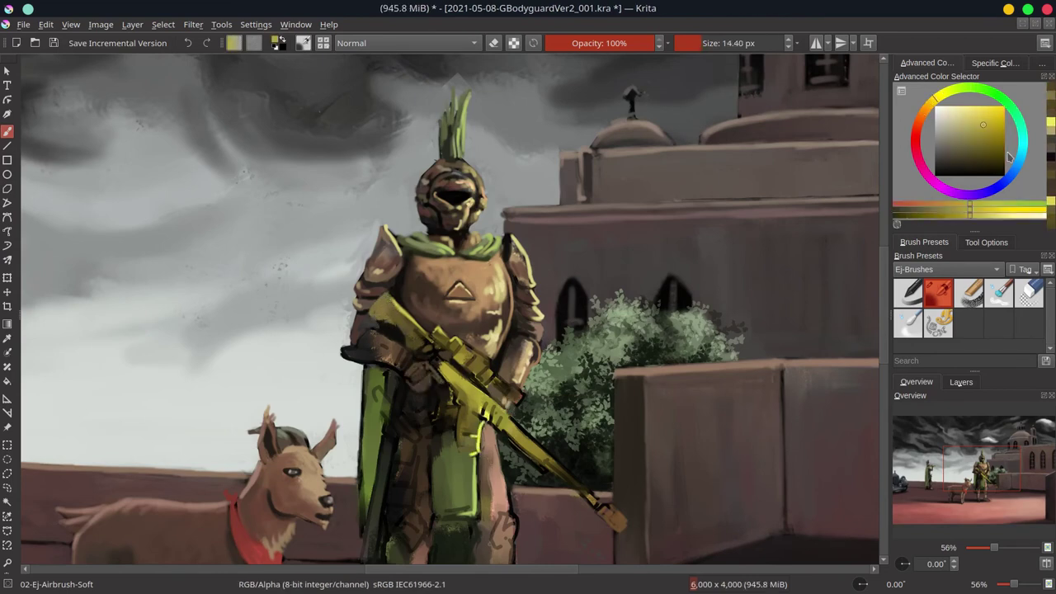
pyautogui.keyDown('ctrl'); pyautogui.click(439, 354); pyautogui.keyUp('ctrl')
pyautogui.keyDown('ctrl'); pyautogui.click(437, 357); pyautogui.keyUp('ctrl')
pyautogui.press(']')
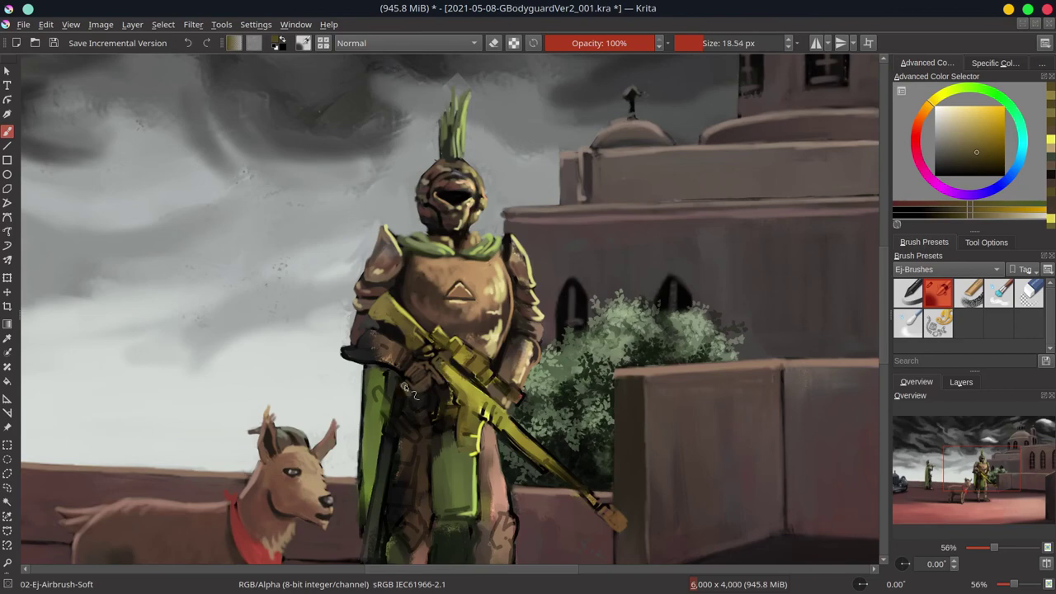
pyautogui.keyDown('ctrl'); pyautogui.click(439, 436); pyautogui.keyUp('ctrl')
pyautogui.press(']')
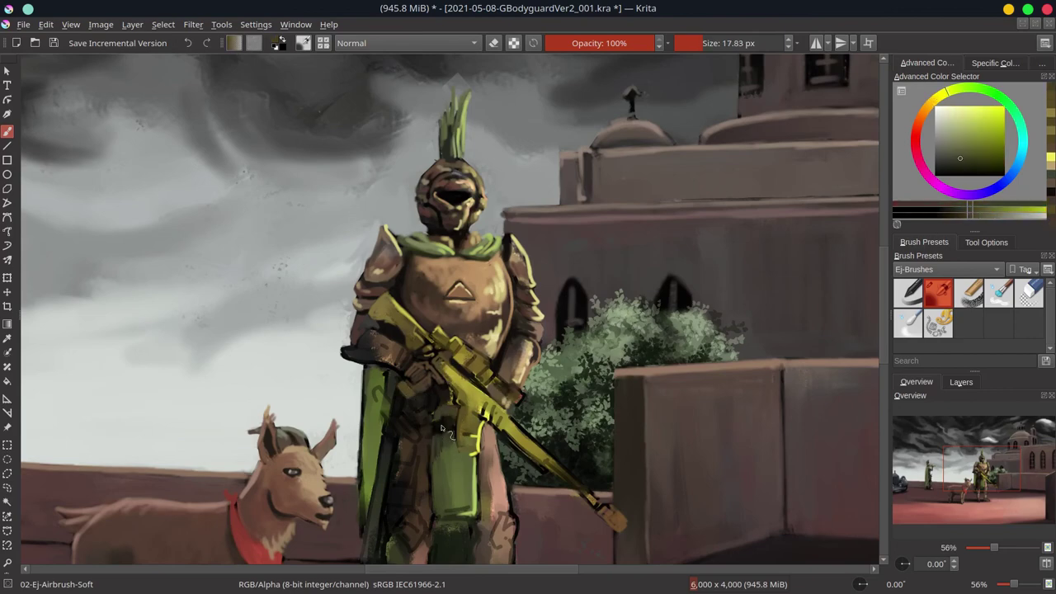
pyautogui.keyDown('ctrl'); pyautogui.click(444, 429); pyautogui.keyUp('ctrl')
# - Paint a long pale-yellow highlight stroke along the rifle's length
pyautogui.scroll(2, 445, 388)
pyautogui.press(']')
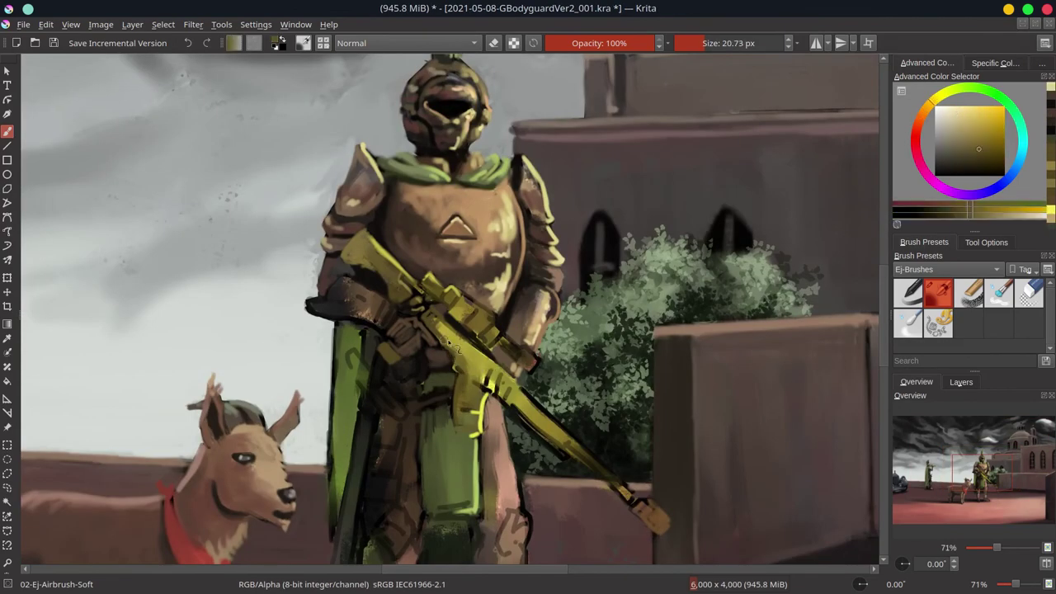
pyautogui.keyDown('ctrl'); pyautogui.click(460, 355); pyautogui.keyUp('ctrl')
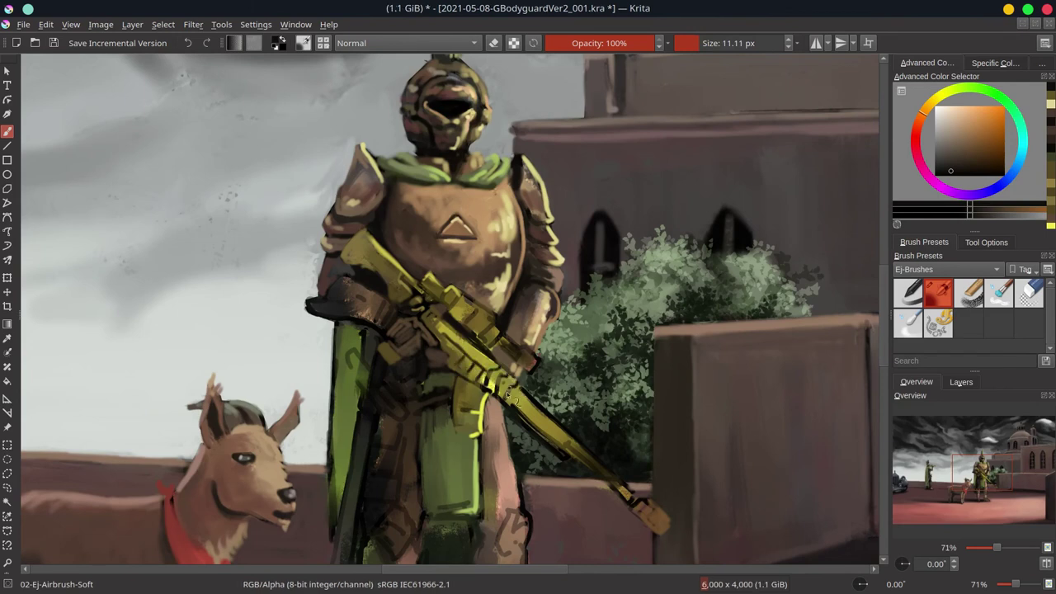
pyautogui.keyDown('ctrl'); pyautogui.click(492, 332); pyautogui.keyUp('ctrl')
pyautogui.press(']')
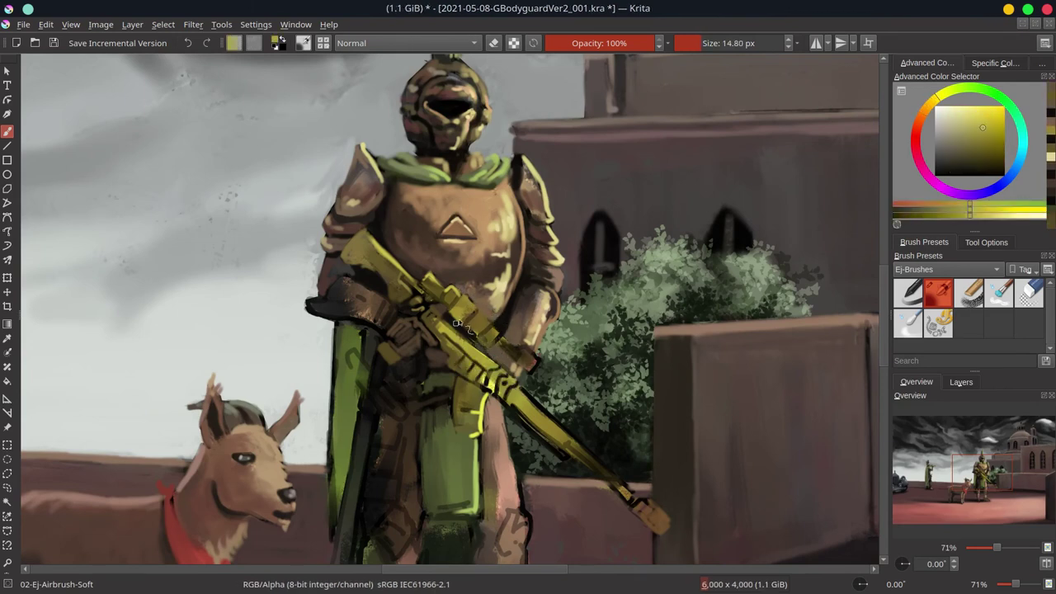
pyautogui.keyDown('ctrl'); pyautogui.click(522, 353); pyautogui.keyUp('ctrl')
pyautogui.keyDown('ctrl'); pyautogui.click(463, 341); pyautogui.keyUp('ctrl')
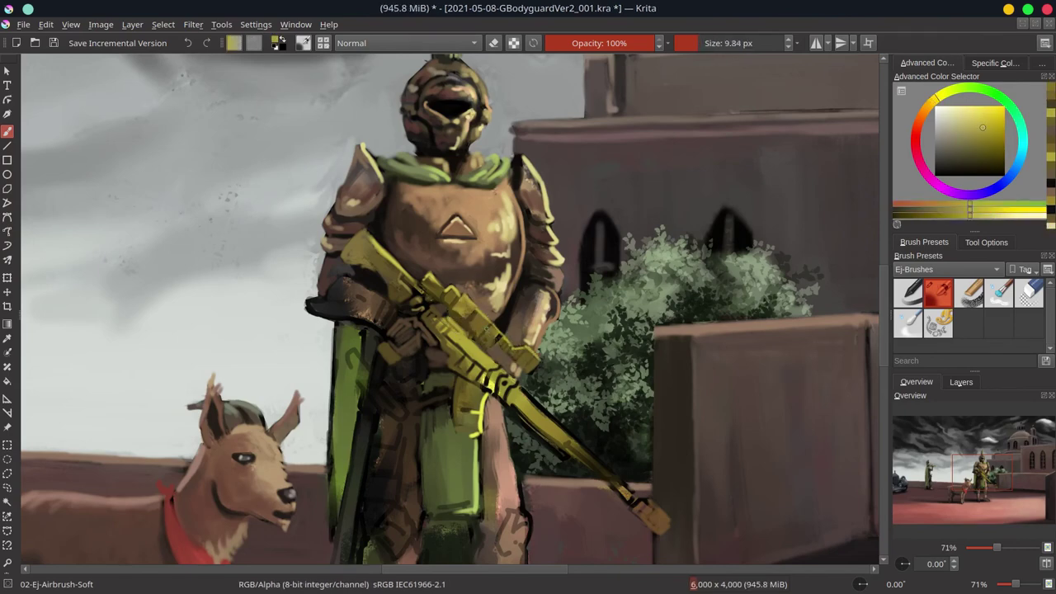
pyautogui.keyDown('ctrl'); pyautogui.click(511, 392); pyautogui.keyUp('ctrl')
pyautogui.press('[')
pyautogui.moveTo(510, 390); pyautogui.dragTo(347, 239)
# - Sample yellows from the rifle and paint bright yellow highlights along it
pyautogui.keyDown('ctrl'); pyautogui.click(382, 351); pyautogui.keyUp('ctrl')
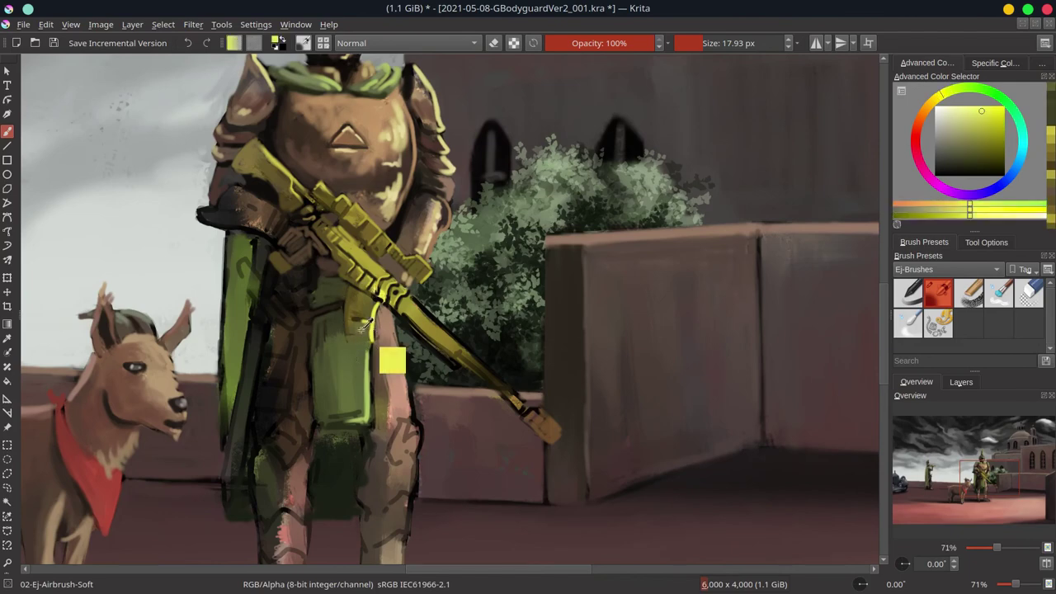
pyautogui.press(']')
pyautogui.press(']')
pyautogui.press(']')
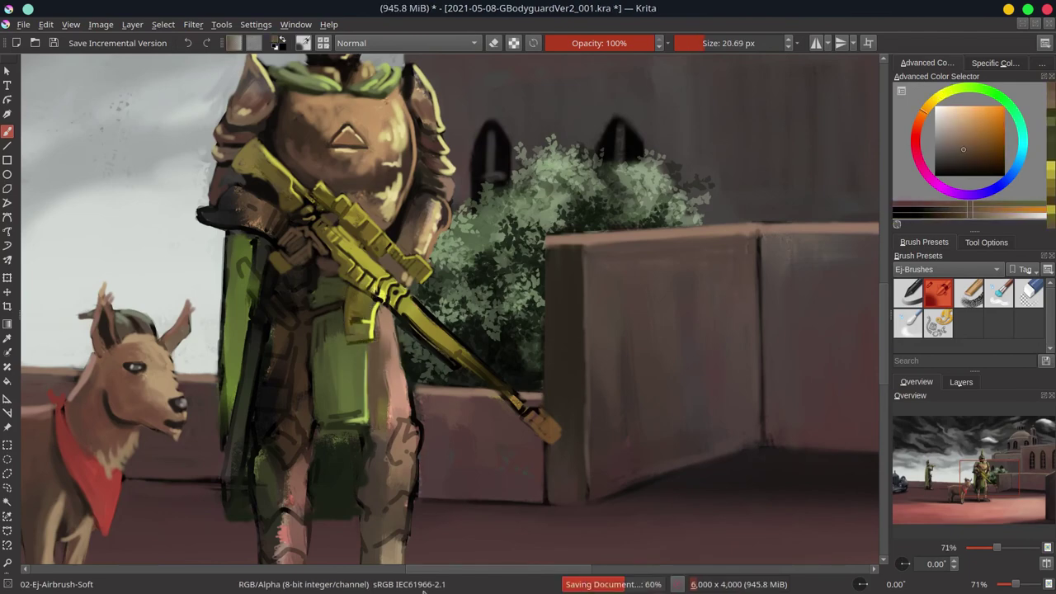
pyautogui.scroll(-3, 498, 198)
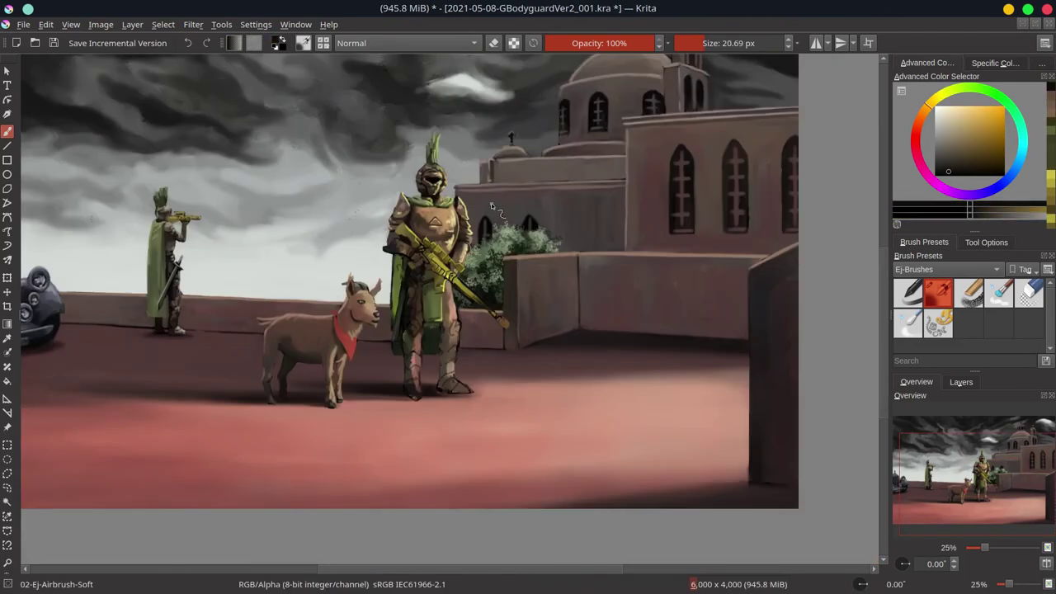
pyautogui.scroll(4, 497, 194)
pyautogui.keyDown('ctrl'); pyautogui.click(475, 302); pyautogui.keyUp('ctrl')
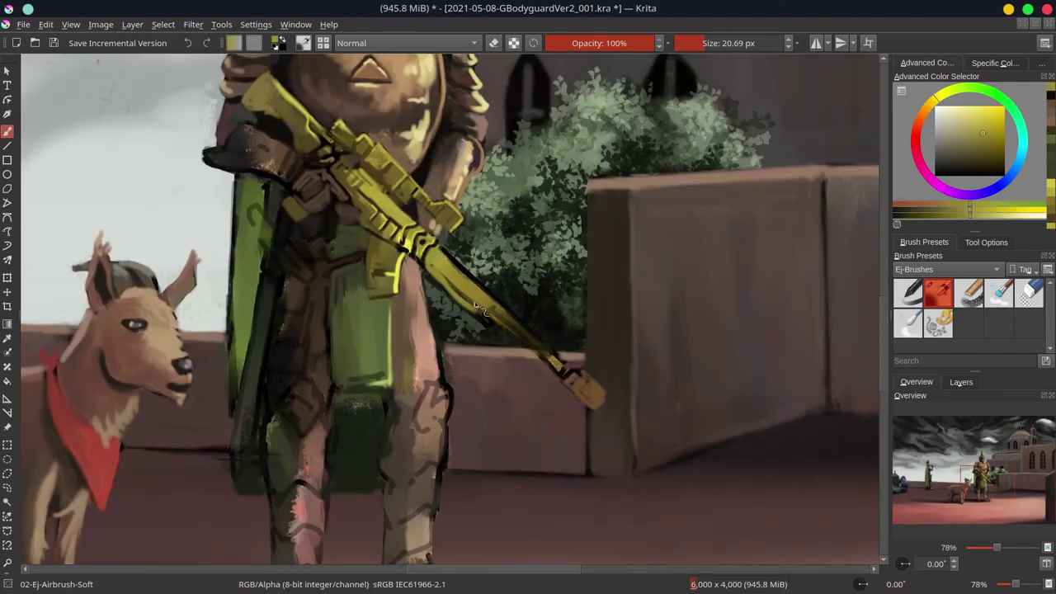
pyautogui.press('[')
pyautogui.press('[')
pyautogui.keyDown('ctrl'); pyautogui.click(507, 363); pyautogui.keyUp('ctrl')
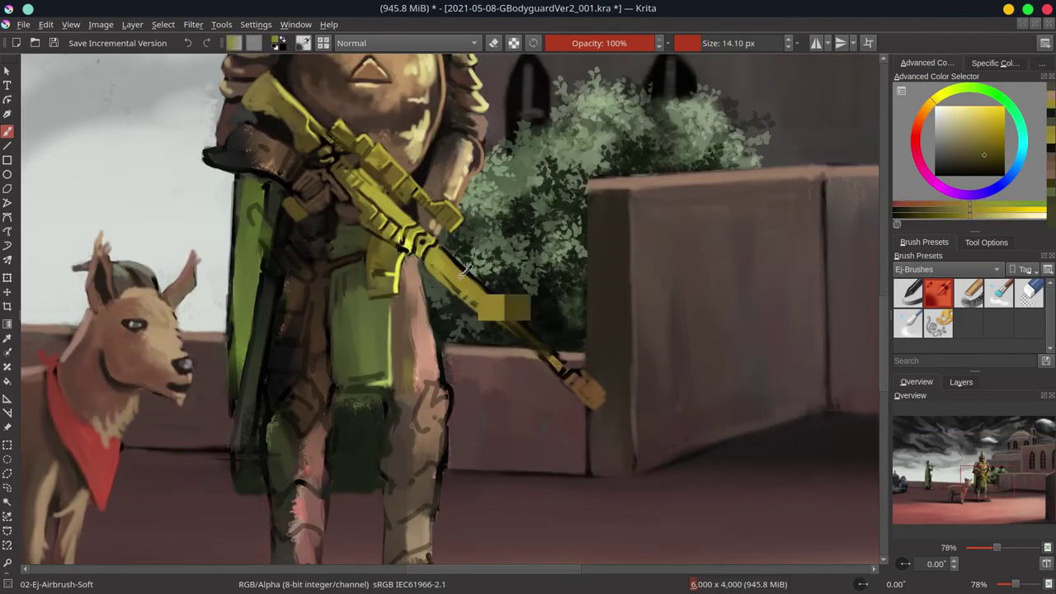
pyautogui.keyDown('ctrl'); pyautogui.click(553, 352); pyautogui.keyUp('ctrl')
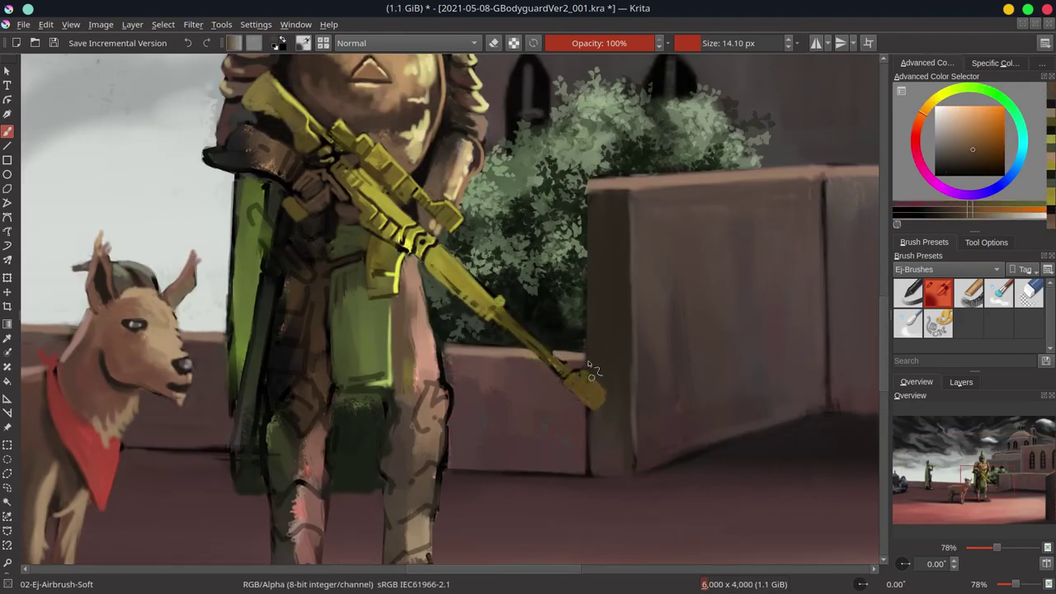
pyautogui.press('[')
pyautogui.moveTo(479, 285); pyautogui.dragTo(578, 375)
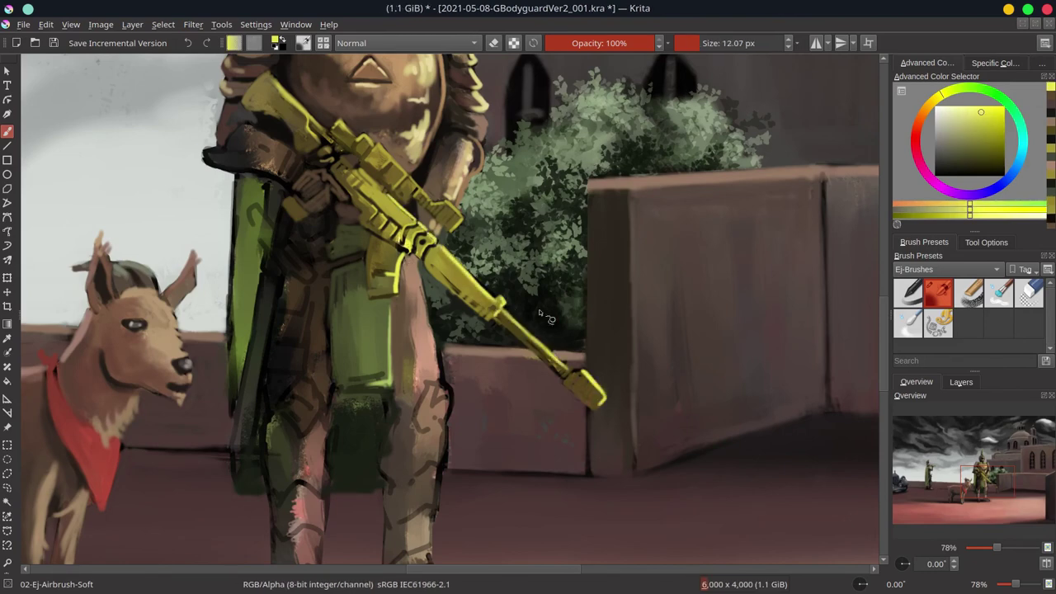
pyautogui.keyDown('ctrl'); pyautogui.click(552, 240); pyautogui.keyUp('ctrl')
# - Sample armour browns and shade the lower torso in dark brown with a smaller brush
pyautogui.scroll(-4, 553, 239)
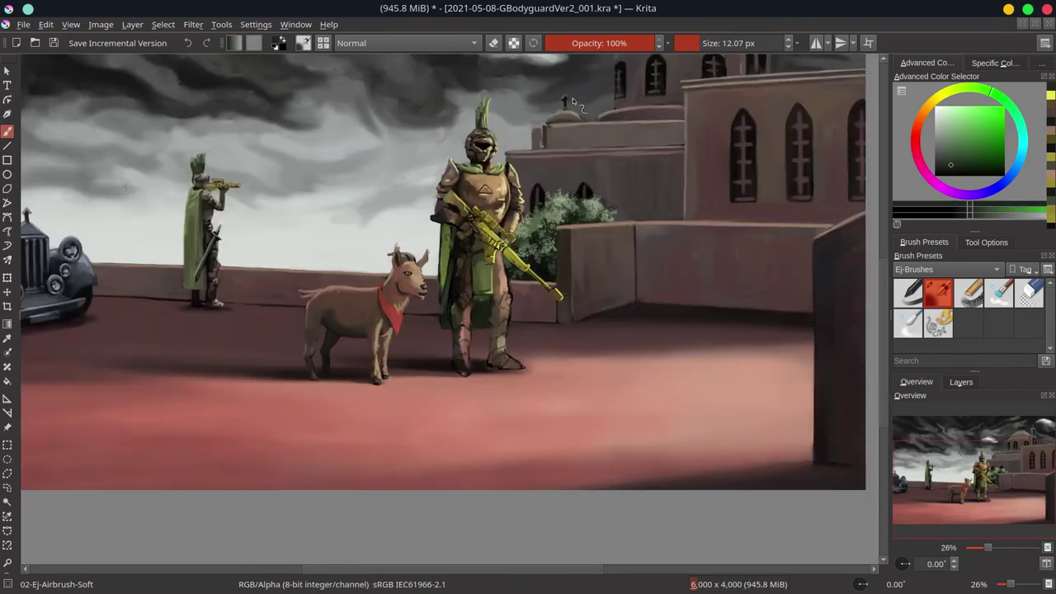
pyautogui.keyDown('ctrl'); pyautogui.click(482, 297); pyautogui.keyUp('ctrl')
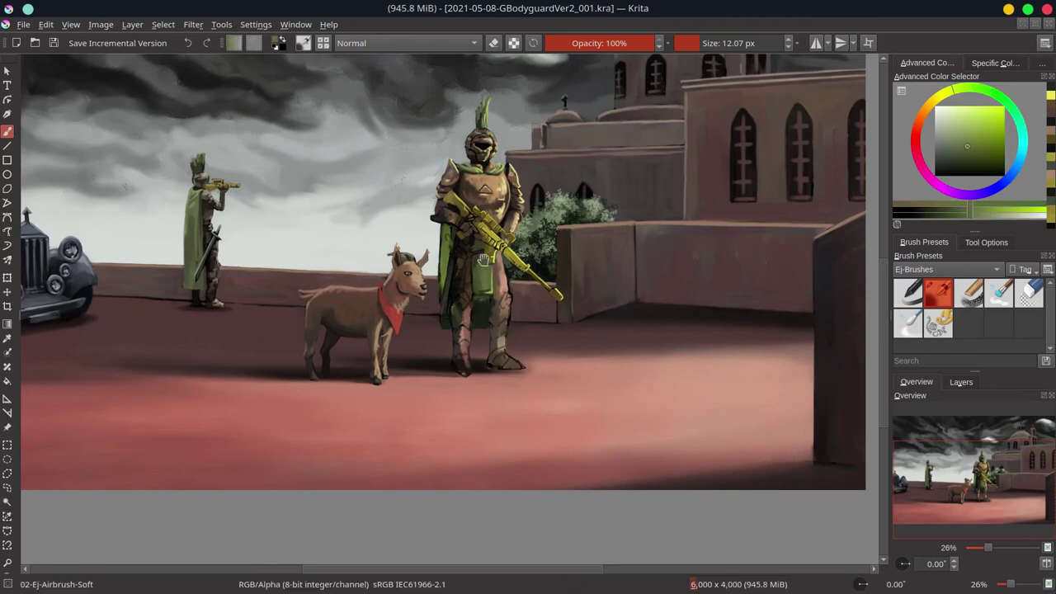
pyautogui.scroll(4, 441, 248)
pyautogui.scroll(1, 437, 464)
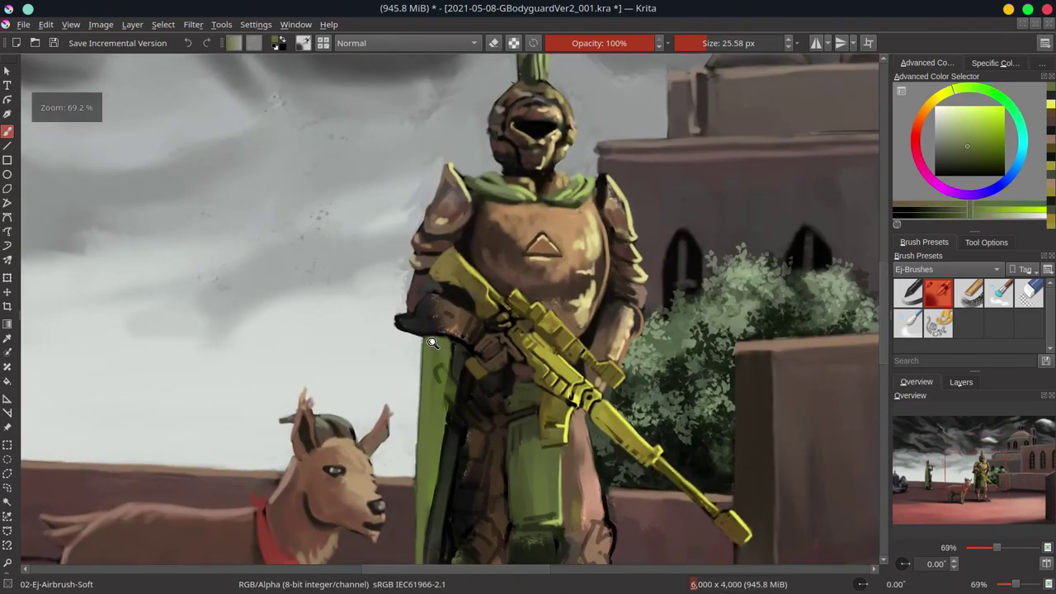
pyautogui.keyDown('ctrl'); pyautogui.click(475, 330); pyautogui.keyUp('ctrl')
pyautogui.press('[')
pyautogui.press('[')
pyautogui.press('[')
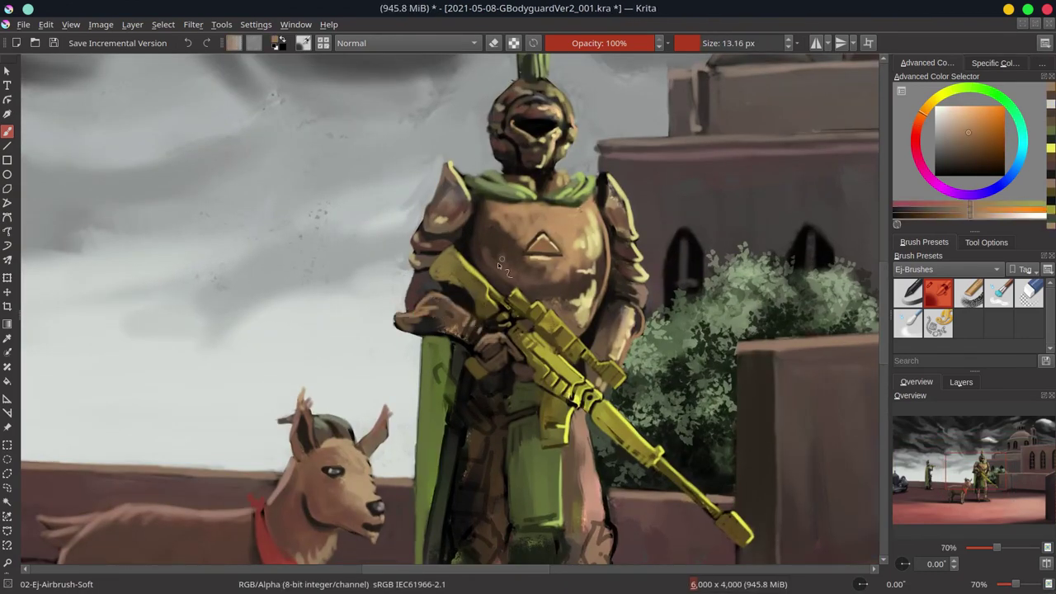
pyautogui.keyDown('ctrl'); pyautogui.click(495, 330); pyautogui.keyUp('ctrl')
pyautogui.moveTo(474, 363); pyautogui.dragTo(483, 423)
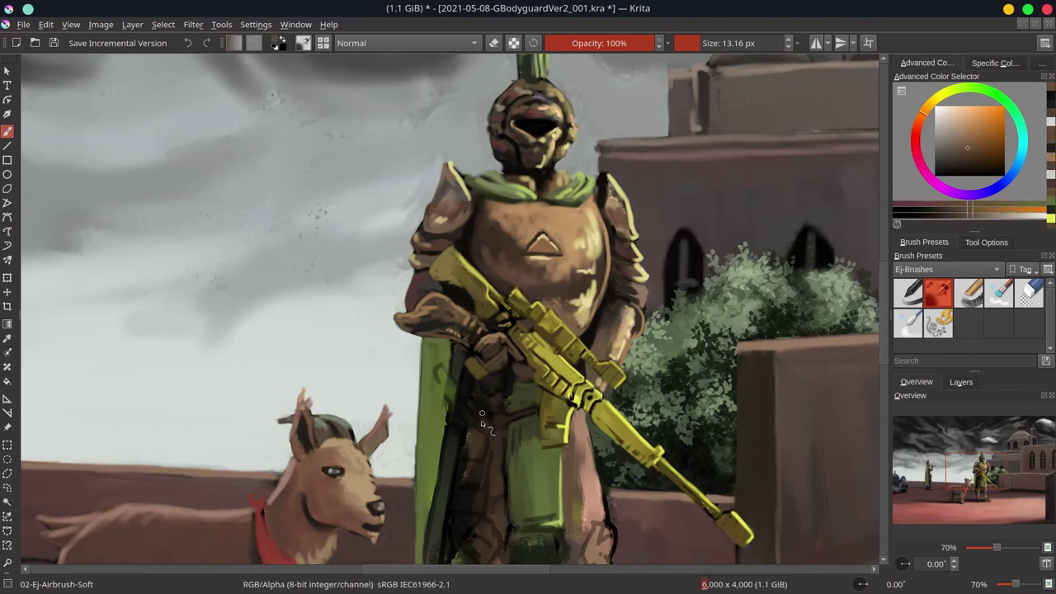
pyautogui.scroll(-1, 495, 346)
pyautogui.press(']')
pyautogui.press(']')
pyautogui.press(']')
# - Paint a light scabbard with grey strokes at the guard's left hip
pyautogui.keyDown('ctrl'); pyautogui.click(472, 324); pyautogui.keyUp('ctrl')
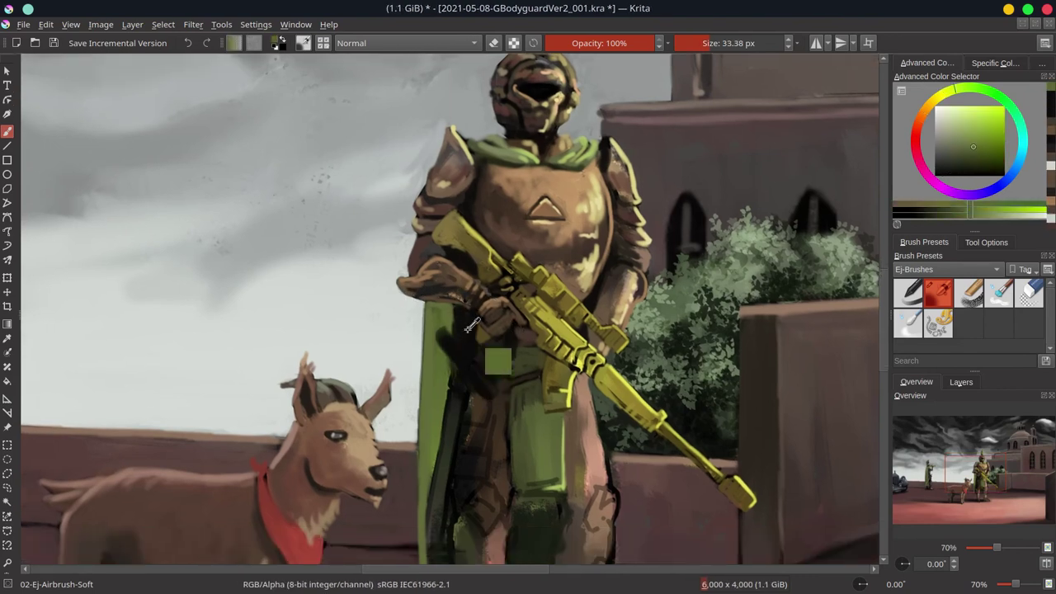
pyautogui.keyDown('ctrl'); pyautogui.click(470, 326); pyautogui.keyUp('ctrl')
pyautogui.press('[')
pyautogui.press('[')
pyautogui.press('[')
pyautogui.moveTo(475, 354); pyautogui.dragTo(481, 378)
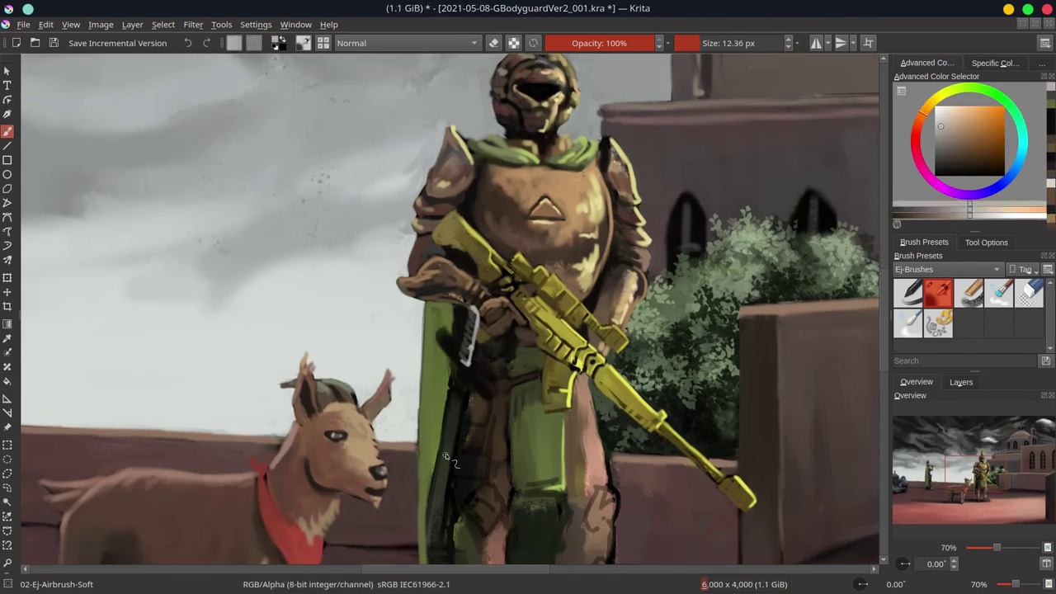
pyautogui.press(']')
pyautogui.press(']')
pyautogui.press(']')
pyautogui.moveTo(450, 335)
pyautogui.mouseDown()
pyautogui.moveTo(491, 395)
pyautogui.moveTo(527, 262)
pyautogui.mouseUp()
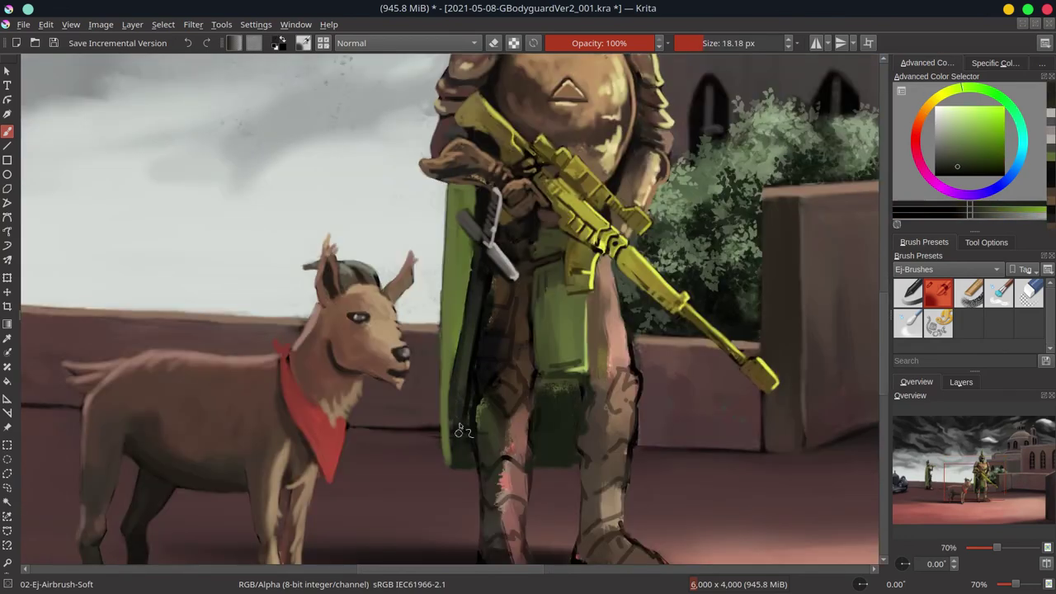
# - Darken the cape's edge beside the scabbard with a sampled green
pyautogui.keyDown('ctrl'); pyautogui.click(452, 347); pyautogui.keyUp('ctrl')
pyautogui.press(']')
pyautogui.press(']')
pyautogui.press(']')
pyautogui.moveTo(454, 239); pyautogui.dragTo(447, 412)
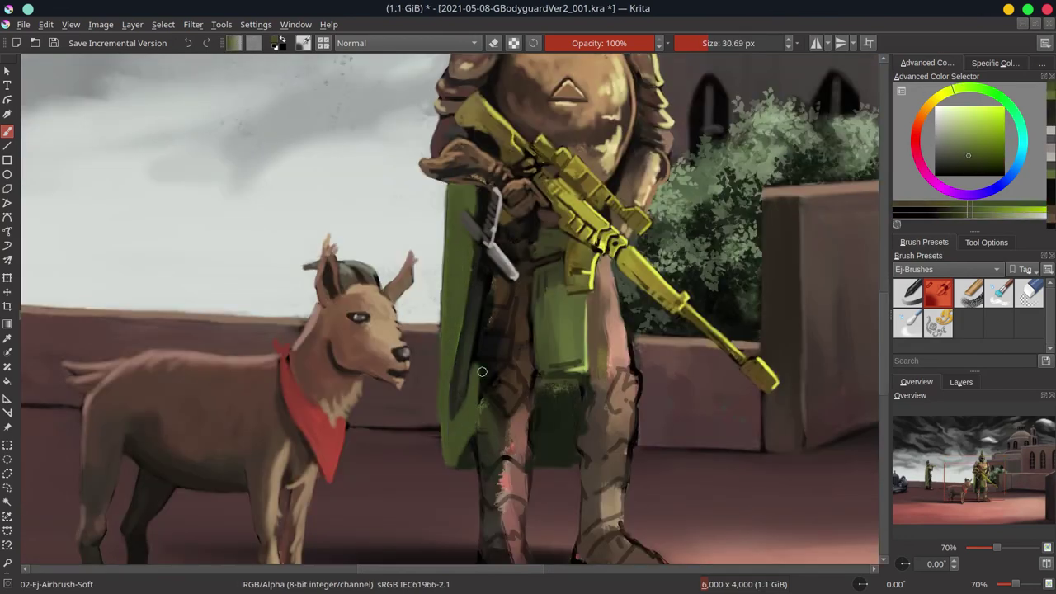
pyautogui.scroll(-2, 462, 388)
# - Highlight the scabbard's edge in light orange, then pick a darker, greyer orange
pyautogui.keyDown('ctrl'); pyautogui.click(495, 347); pyautogui.keyUp('ctrl')
pyautogui.press('[')
pyautogui.press('[')
pyautogui.press('[')
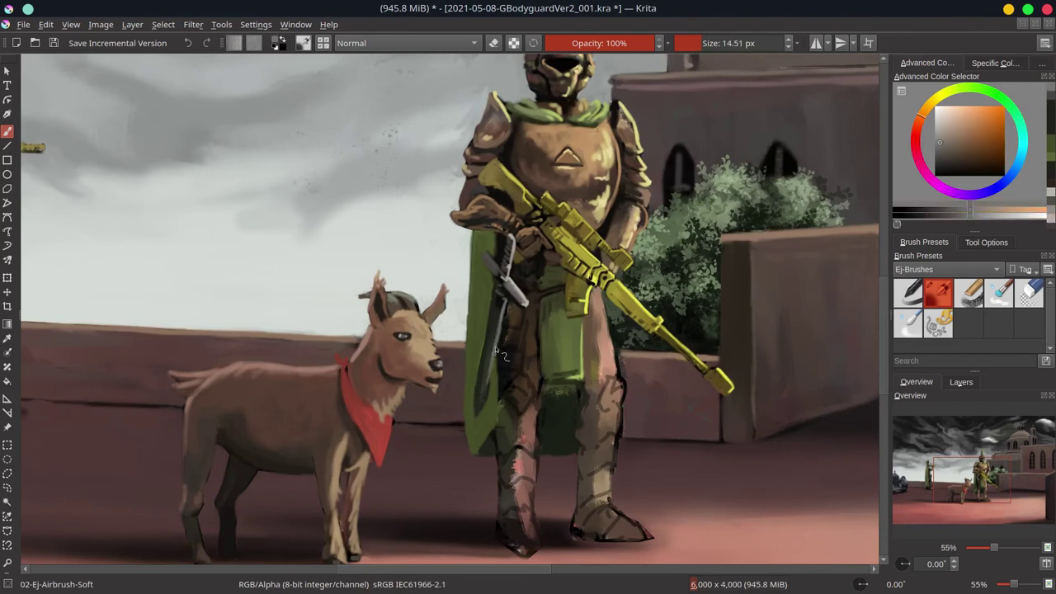
pyautogui.moveTo(499, 297); pyautogui.dragTo(486, 367)
pyautogui.keyDown('ctrl'); pyautogui.click(486, 367); pyautogui.keyUp('ctrl')
pyautogui.press(']')
pyautogui.press(']')
pyautogui.press(']')
pyautogui.keyDown('ctrl'); pyautogui.click(621, 359); pyautogui.keyUp('ctrl')
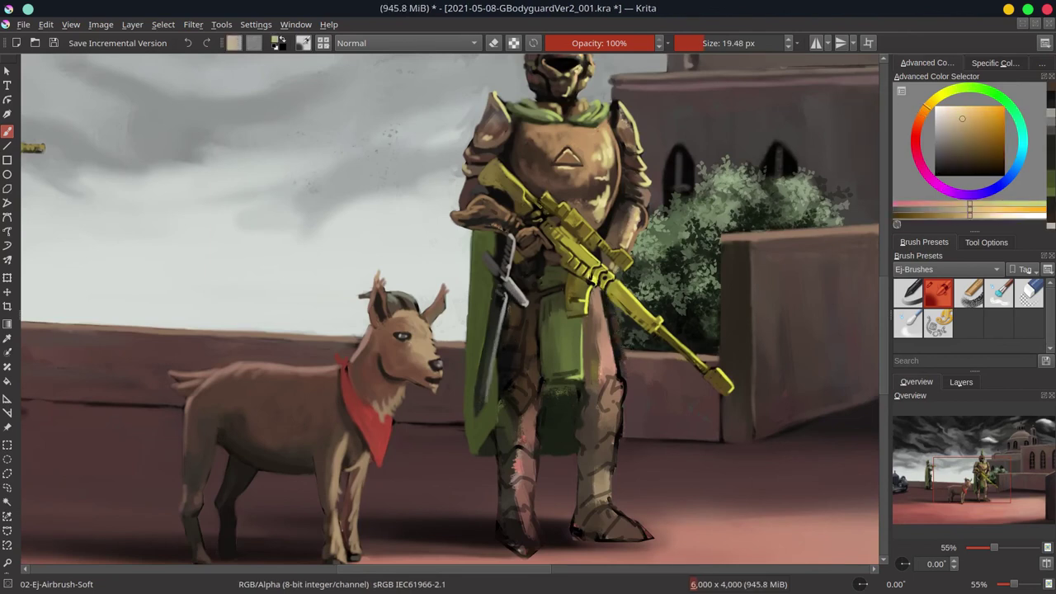
pyautogui.keyDown('ctrl'); pyautogui.click(625, 355); pyautogui.keyUp('ctrl')
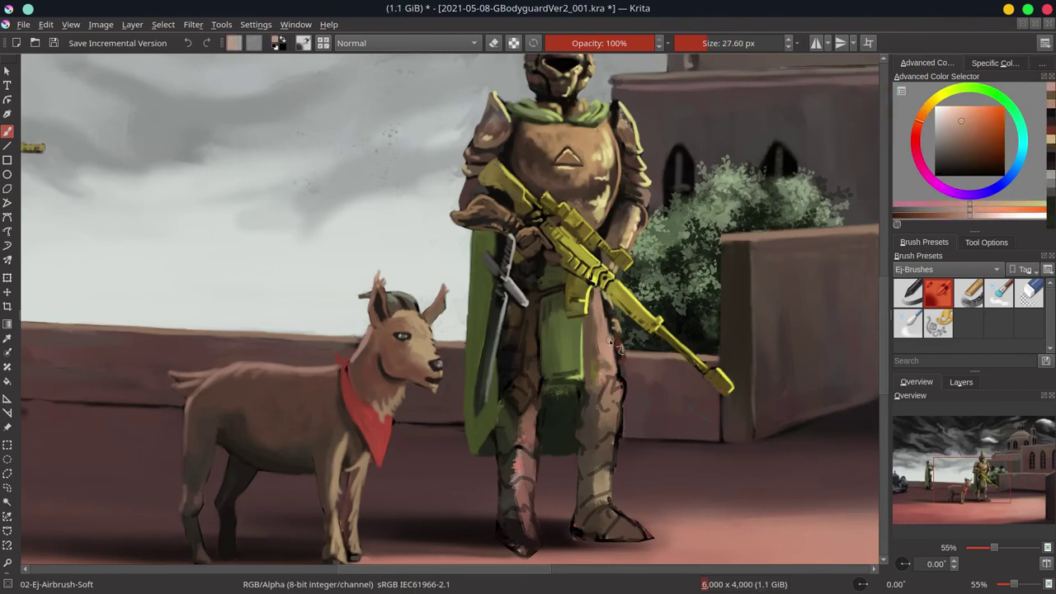
pyautogui.press(']')
pyautogui.press(']')
pyautogui.press(']')
pyautogui.scroll(-4, 592, 297)
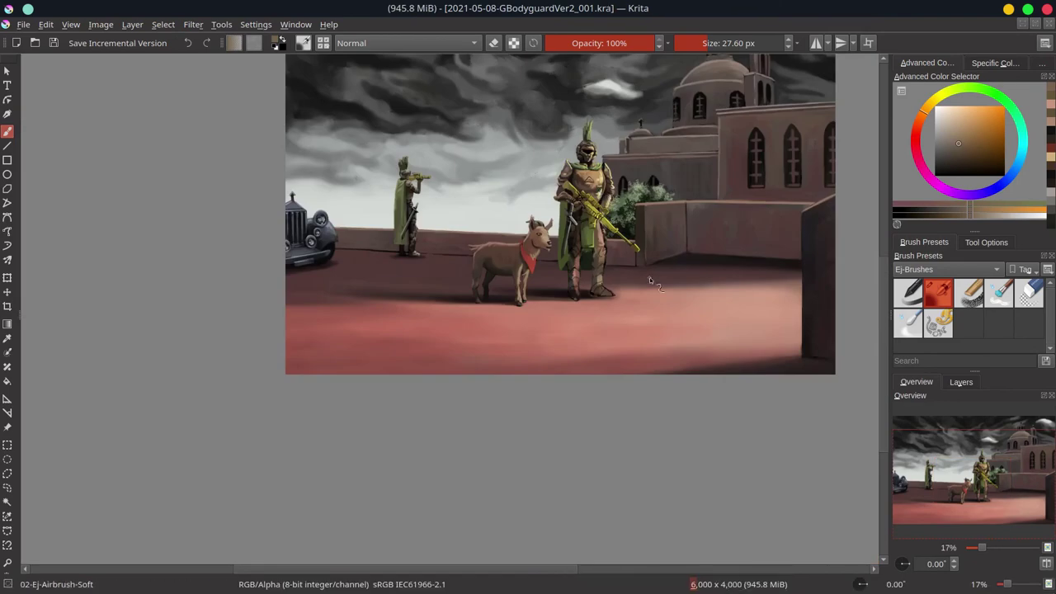
# - Repaint the guard's tabard in a lighter green
pyautogui.scroll(4, 592, 297)
pyautogui.keyDown('ctrl'); pyautogui.click(560, 339); pyautogui.keyUp('ctrl')
pyautogui.press(']')
pyautogui.press(']')
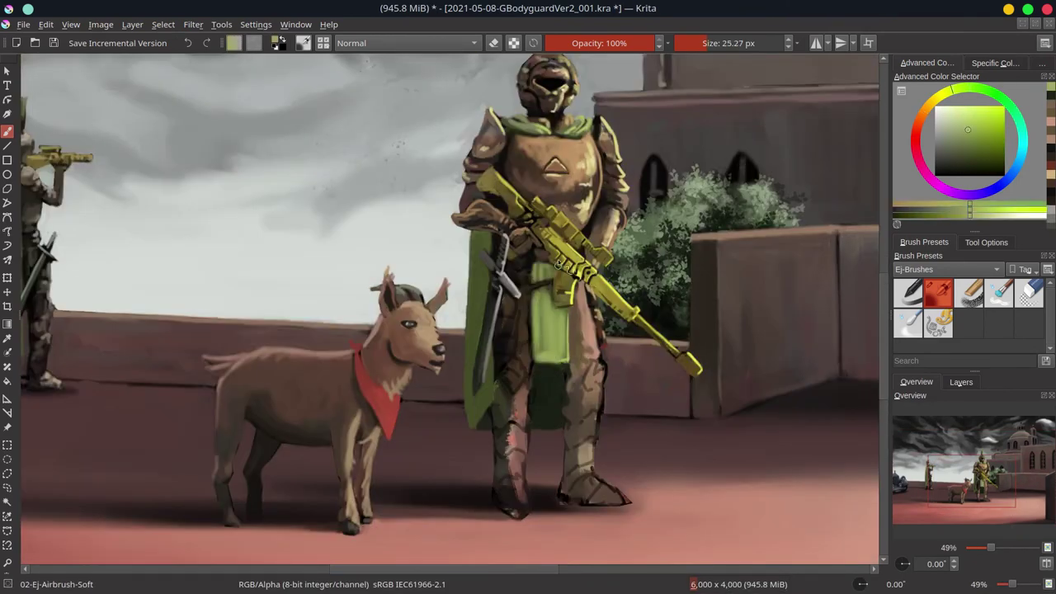
pyautogui.moveTo(559, 265); pyautogui.dragTo(505, 363)
pyautogui.moveTo(545, 293)
pyautogui.mouseDown()
pyautogui.moveTo(545, 360)
pyautogui.moveTo(534, 268)
pyautogui.mouseUp()
pyautogui.press('[')
pyautogui.press('[')
pyautogui.press('[')
pyautogui.press(']')
# - Sample browns, olive-yellow and red-pink tones from the armour and legs
pyautogui.click(916, 140)
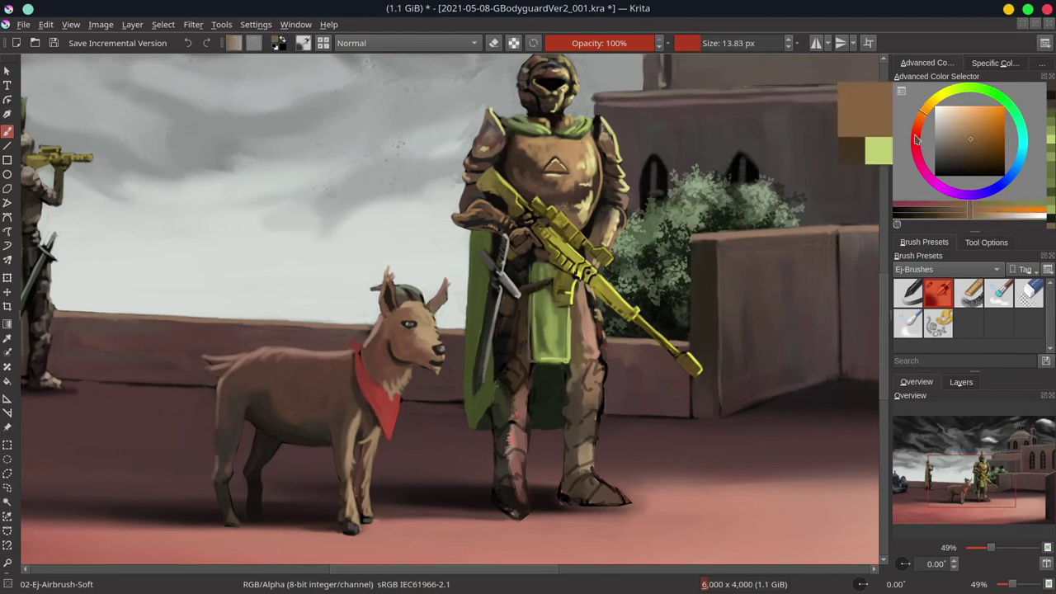
pyautogui.press('[')
pyautogui.keyDown('ctrl'); pyautogui.click(590, 305); pyautogui.keyUp('ctrl')
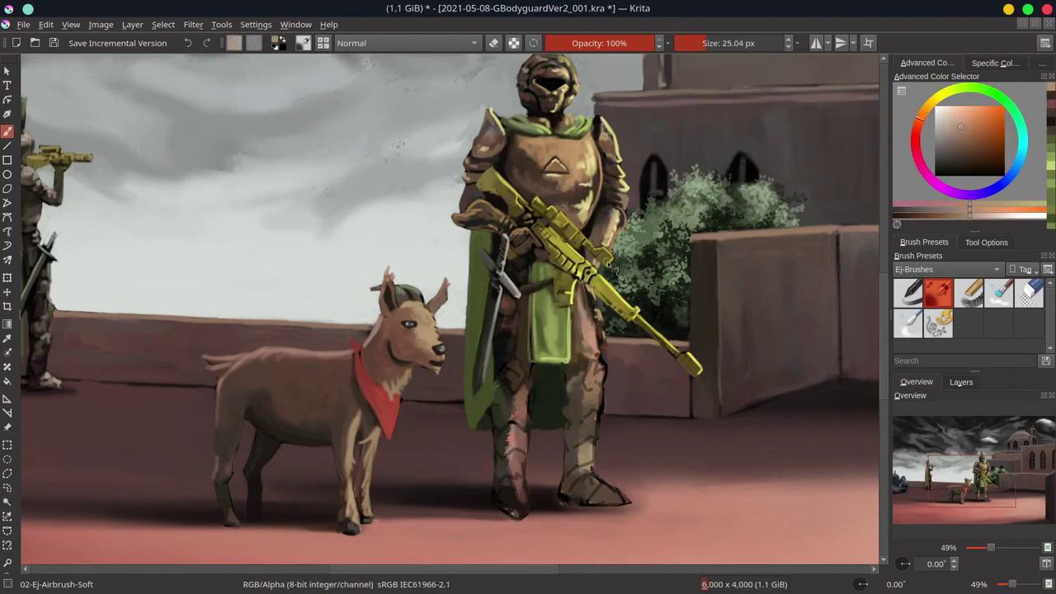
pyautogui.keyDown('ctrl'); pyautogui.click(606, 355); pyautogui.keyUp('ctrl')
pyautogui.press(']')
pyautogui.keyDown('ctrl'); pyautogui.click(498, 357); pyautogui.keyUp('ctrl')
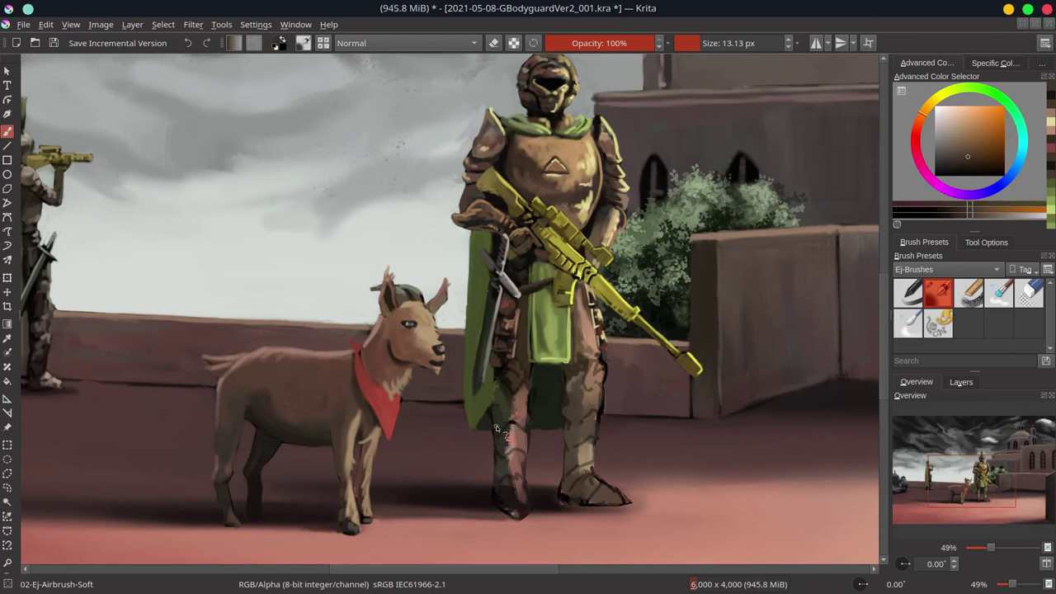
pyautogui.keyDown('ctrl'); pyautogui.click(517, 269); pyautogui.keyUp('ctrl')
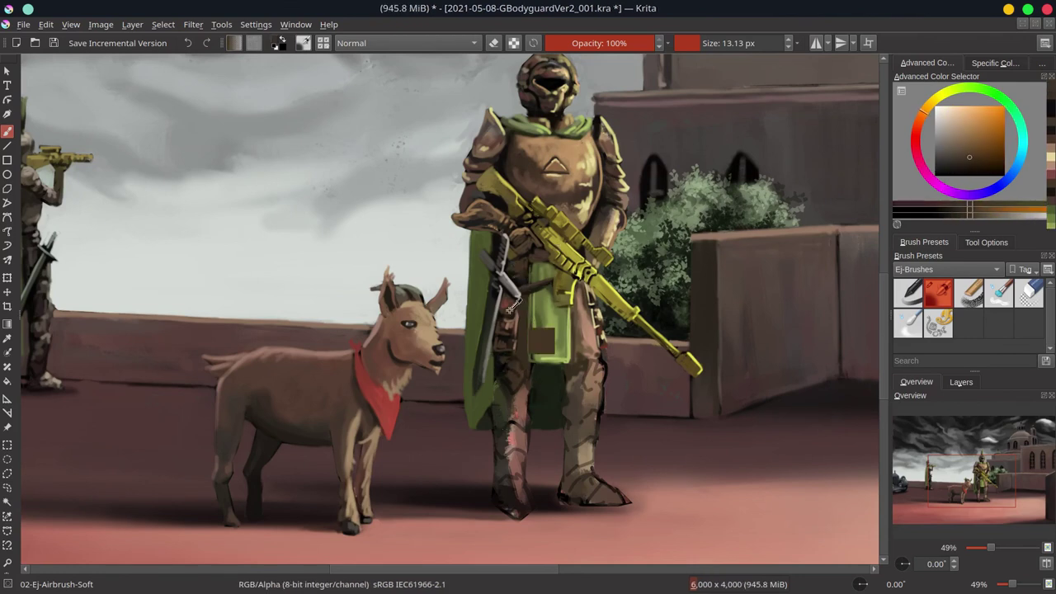
pyautogui.keyDown('ctrl'); pyautogui.click(540, 260); pyautogui.keyUp('ctrl')
pyautogui.keyDown('ctrl'); pyautogui.click(495, 355); pyautogui.keyUp('ctrl')
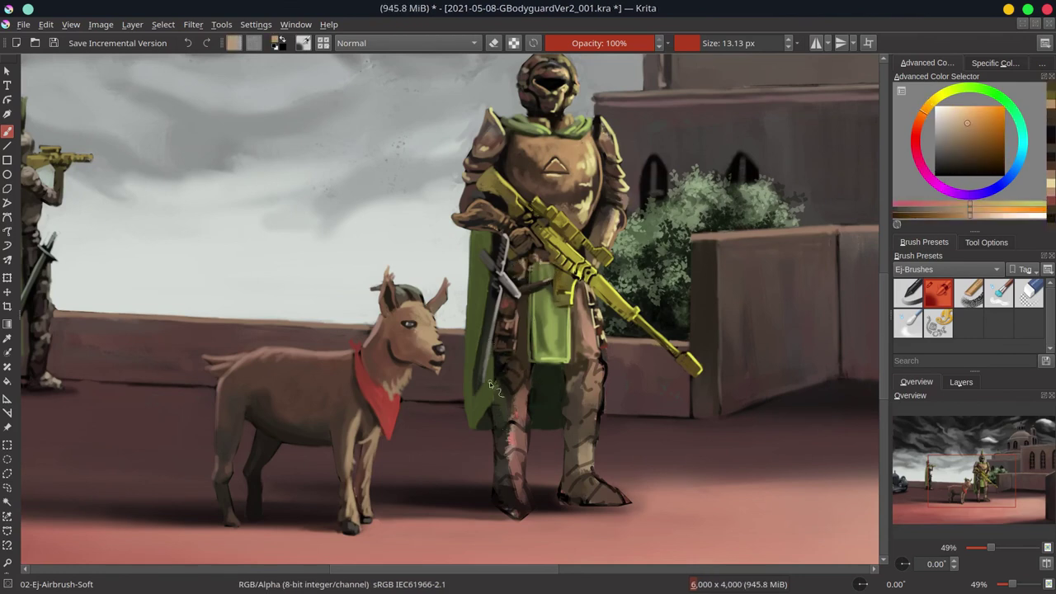
pyautogui.keyDown('ctrl'); pyautogui.click(510, 380); pyautogui.keyUp('ctrl')
pyautogui.press(']')
pyautogui.keyDown('ctrl'); pyautogui.click(535, 417); pyautogui.keyUp('ctrl')
# - Lighten both boots with orange-brown highlight strokes
pyautogui.keyDown('ctrl'); pyautogui.click(520, 479); pyautogui.keyUp('ctrl')
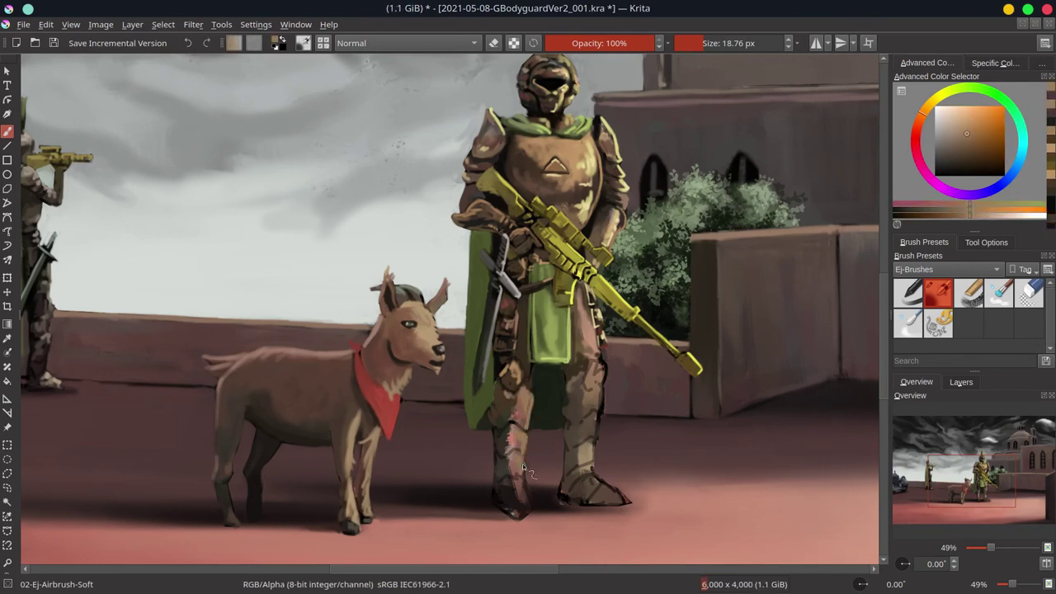
pyautogui.moveTo(525, 472)
pyautogui.mouseDown()
pyautogui.moveTo(508, 500)
pyautogui.moveTo(533, 514)
pyautogui.mouseUp()
pyautogui.moveTo(578, 483); pyautogui.dragTo(626, 500)
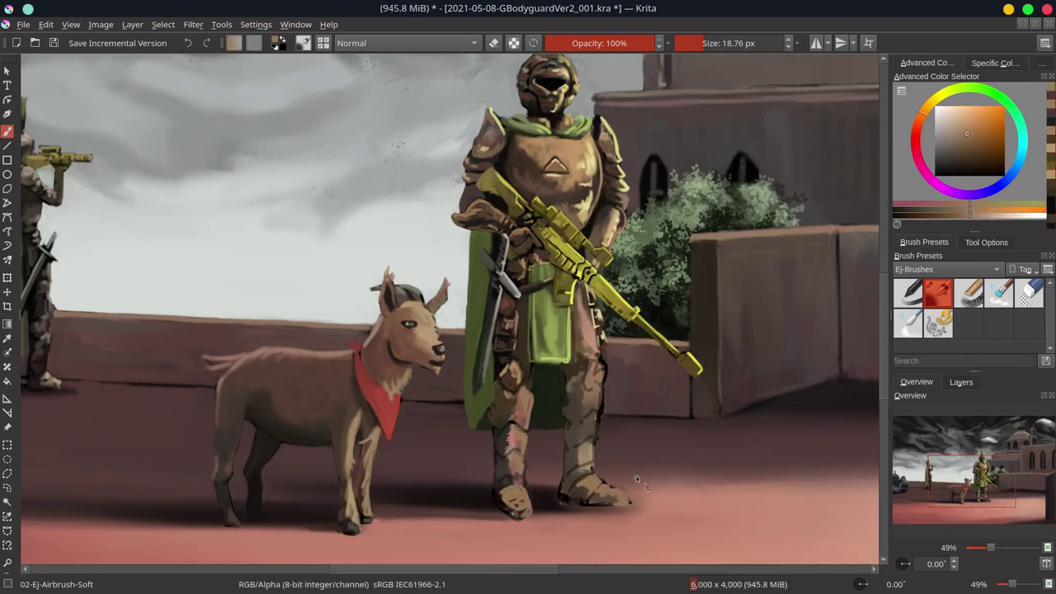
pyautogui.keyDown('ctrl'); pyautogui.click(593, 514); pyautogui.keyUp('ctrl')
pyautogui.press(']')
pyautogui.press(']')
pyautogui.press(']')
pyautogui.press('[')
pyautogui.press('[')
pyautogui.press('[')
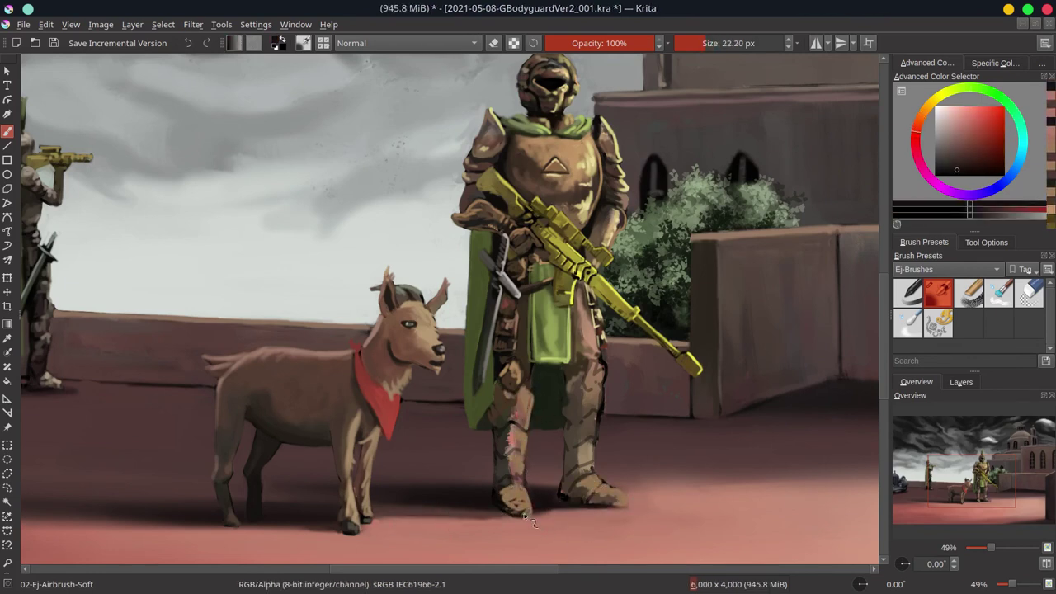
# - Highlight the upper left leg and shade the right lower leg dark red-brown
pyautogui.keyDown('ctrl'); pyautogui.click(510, 380); pyautogui.keyUp('ctrl')
pyautogui.keyDown('ctrl'); pyautogui.click(518, 373); pyautogui.keyUp('ctrl')
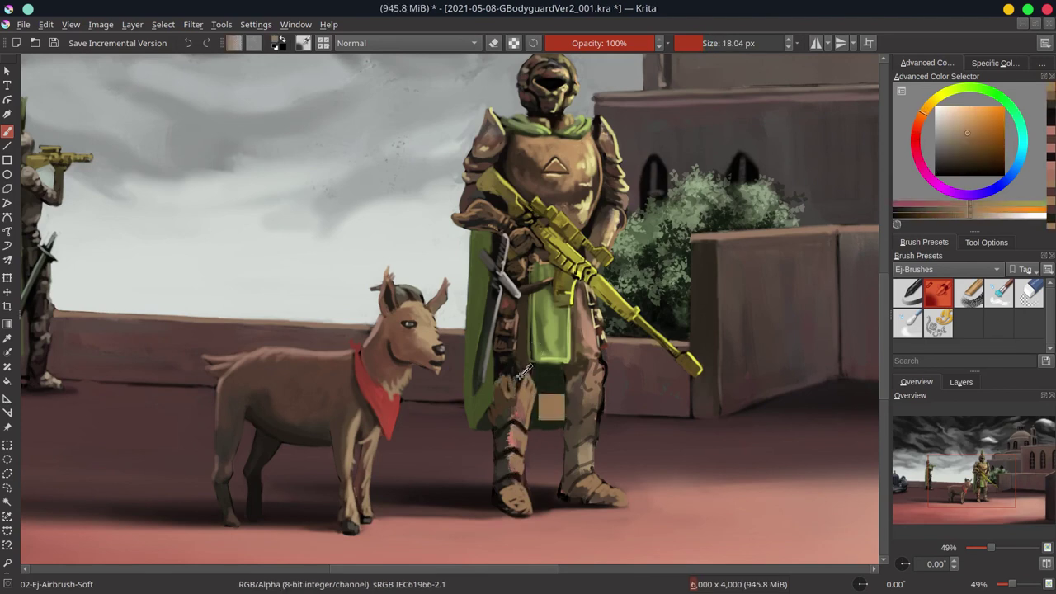
pyautogui.moveTo(520, 363)
pyautogui.mouseDown()
pyautogui.moveTo(533, 384)
pyautogui.moveTo(525, 369)
pyautogui.moveTo(523, 389)
pyautogui.mouseUp()
pyautogui.keyDown('ctrl'); pyautogui.click(520, 376); pyautogui.keyUp('ctrl')
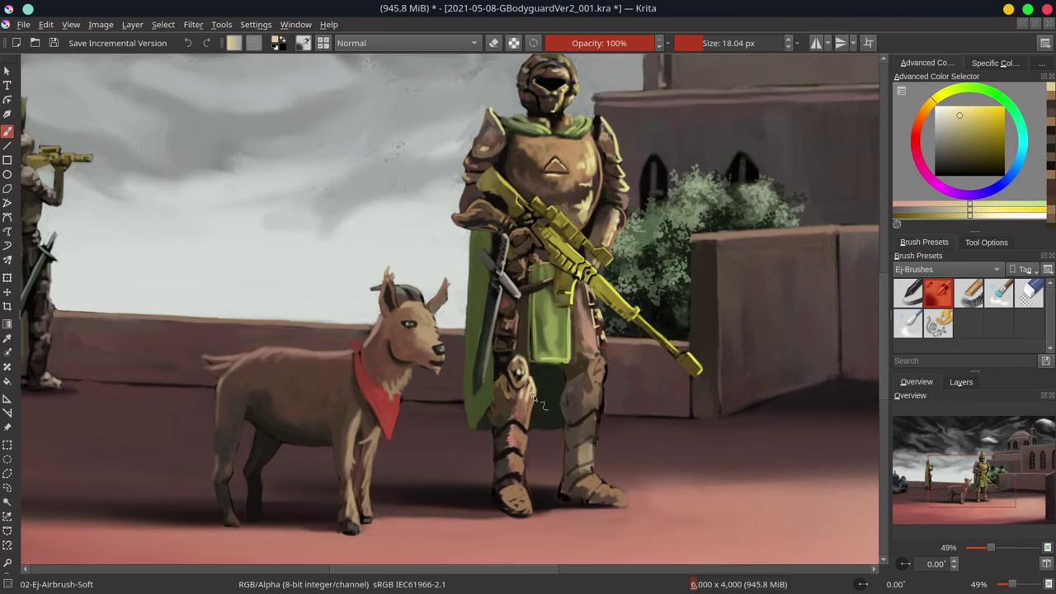
pyautogui.keyDown('ctrl'); pyautogui.click(578, 417); pyautogui.keyUp('ctrl')
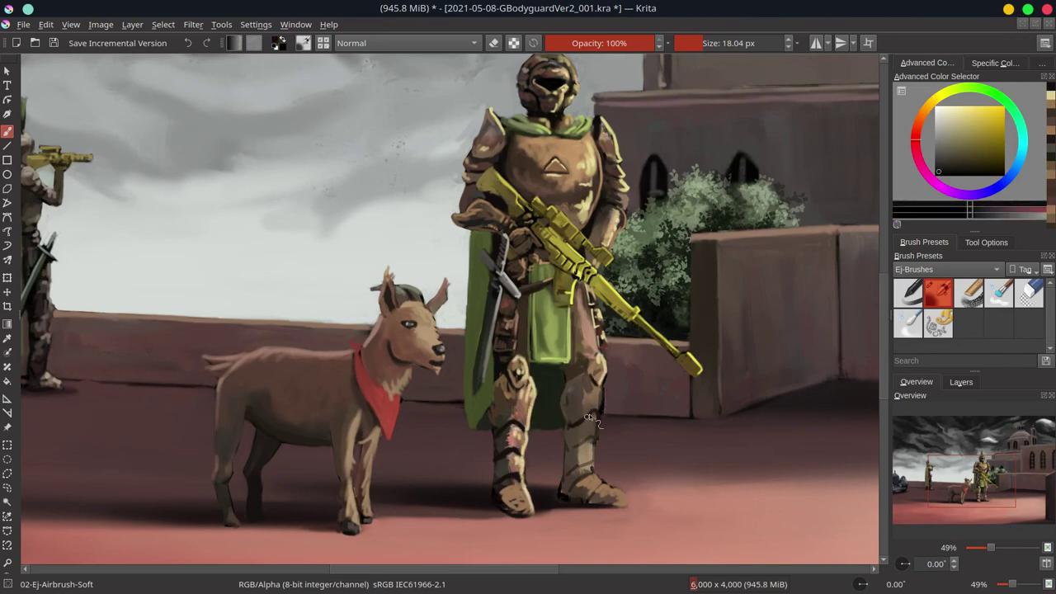
pyautogui.moveTo(582, 437); pyautogui.dragTo(578, 487)
pyautogui.keyDown('ctrl'); pyautogui.click(572, 421); pyautogui.keyUp('ctrl')
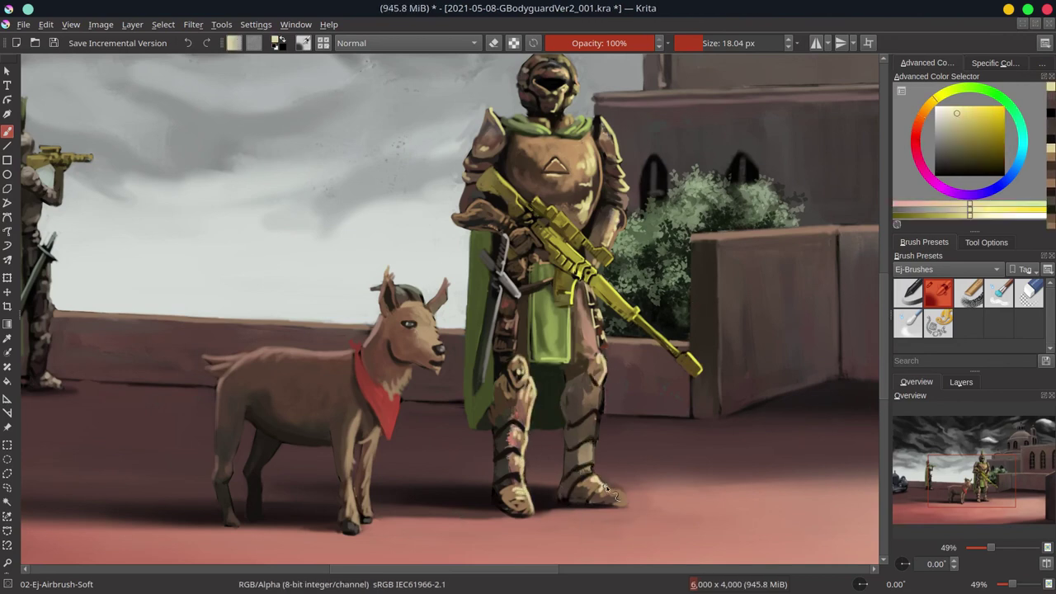
pyautogui.moveTo(572, 421); pyautogui.dragTo(576, 570)
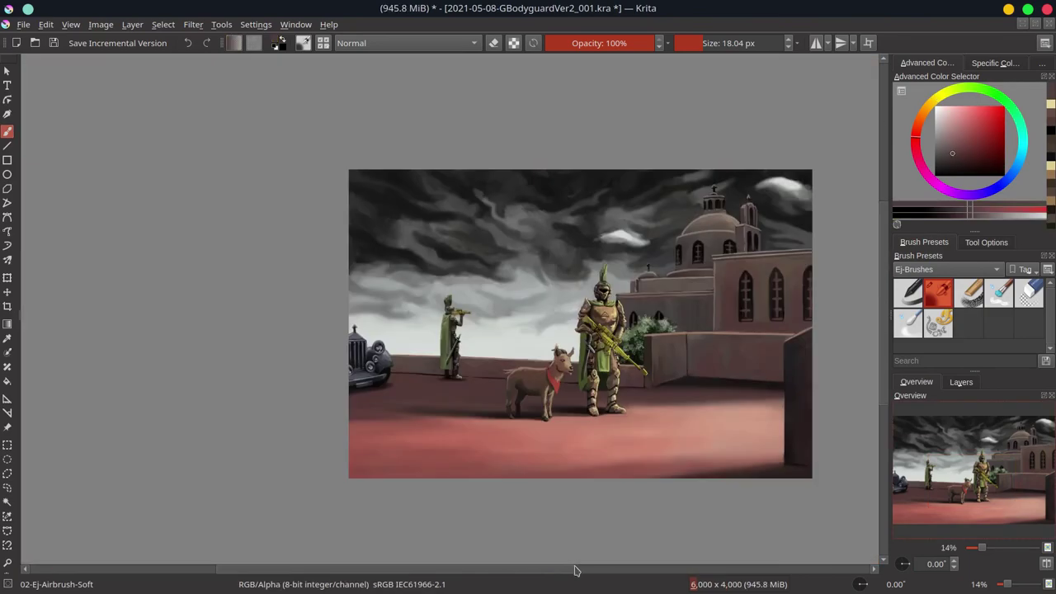
pyautogui.keyDown('ctrl'); pyautogui.click(642, 356); pyautogui.keyUp('ctrl')
pyautogui.moveTo(643, 356)
pyautogui.mouseDown()
pyautogui.moveTo(639, 282)
pyautogui.moveTo(600, 347)
pyautogui.mouseUp()
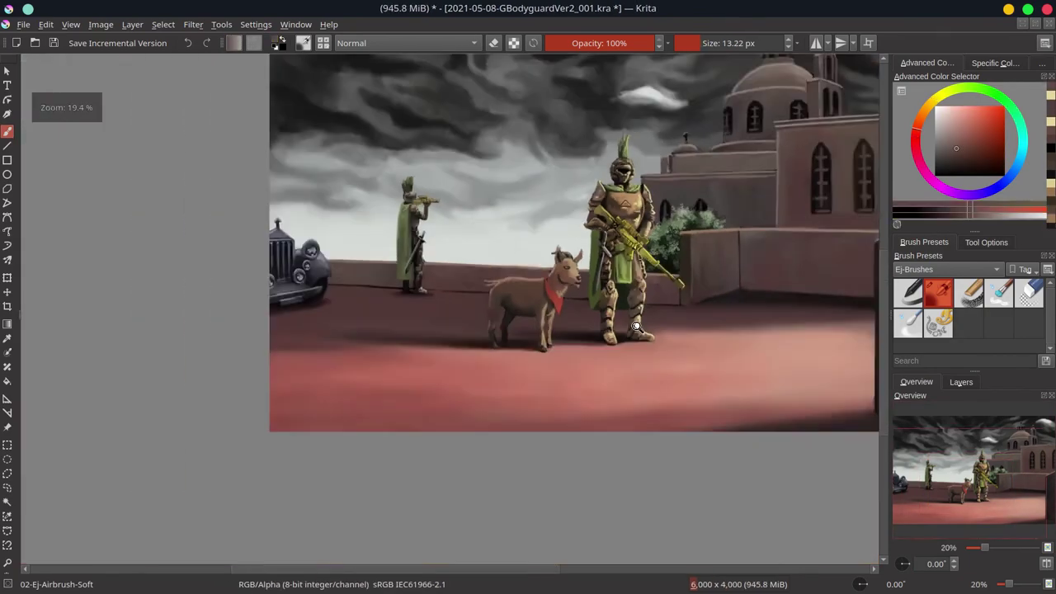
pyautogui.keyDown('ctrl'); pyautogui.click(600, 347); pyautogui.keyUp('ctrl')
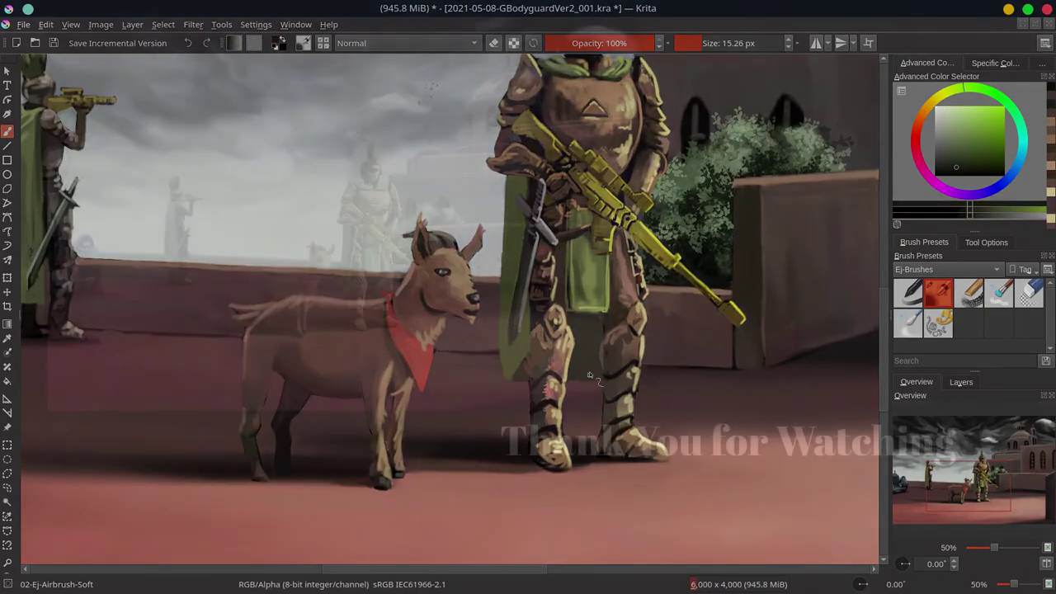